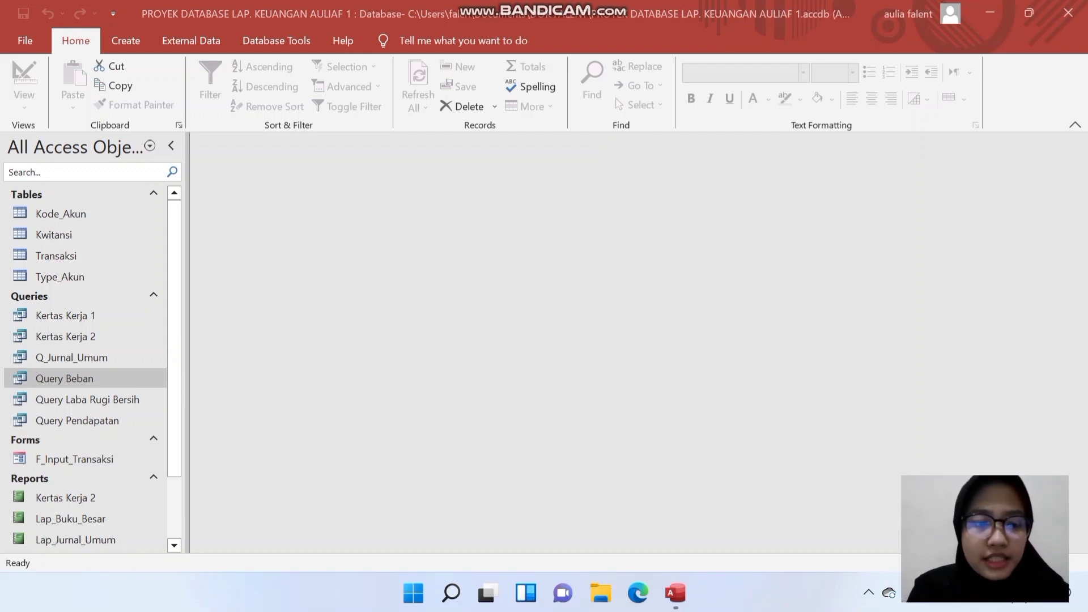
# Open Query Beban in Design View and save a copy of it as "Query Aktiva Lancar".
pyautogui.rightClick(140, 377)
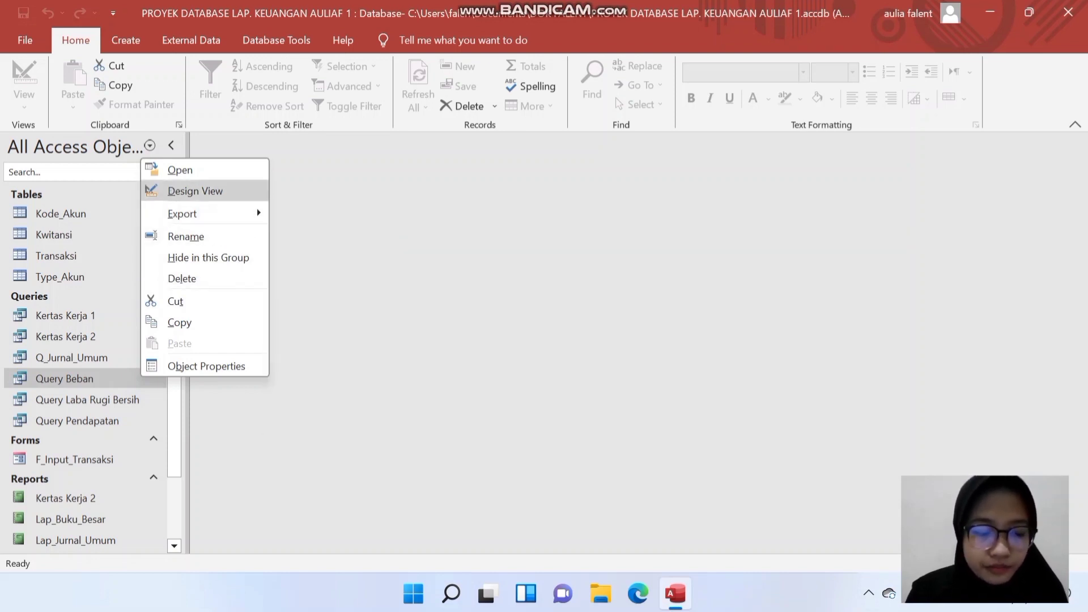
pyautogui.click(193, 191)
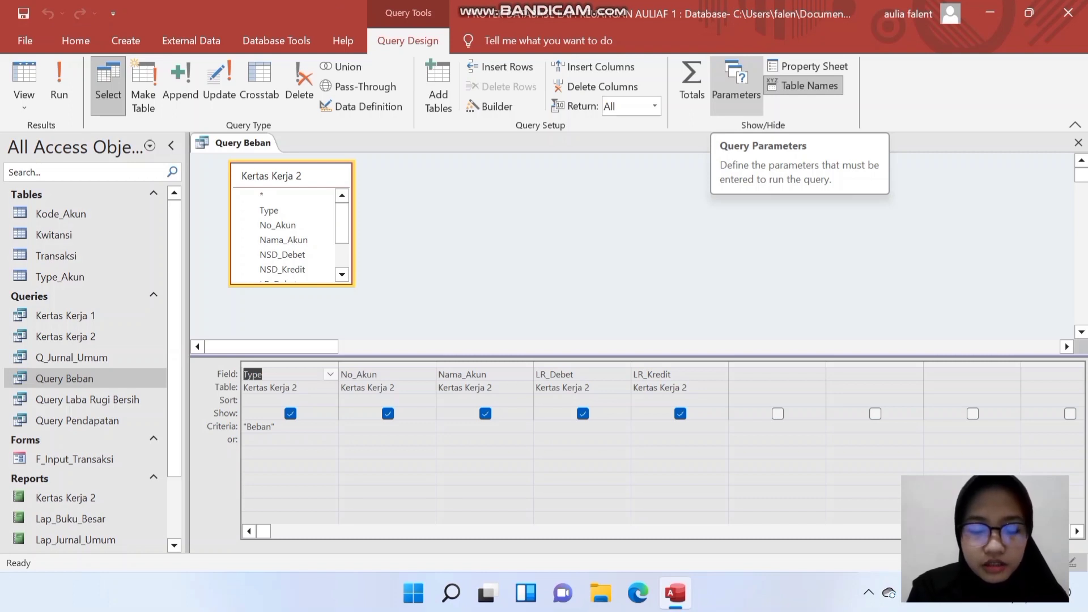
pyautogui.press('F12')
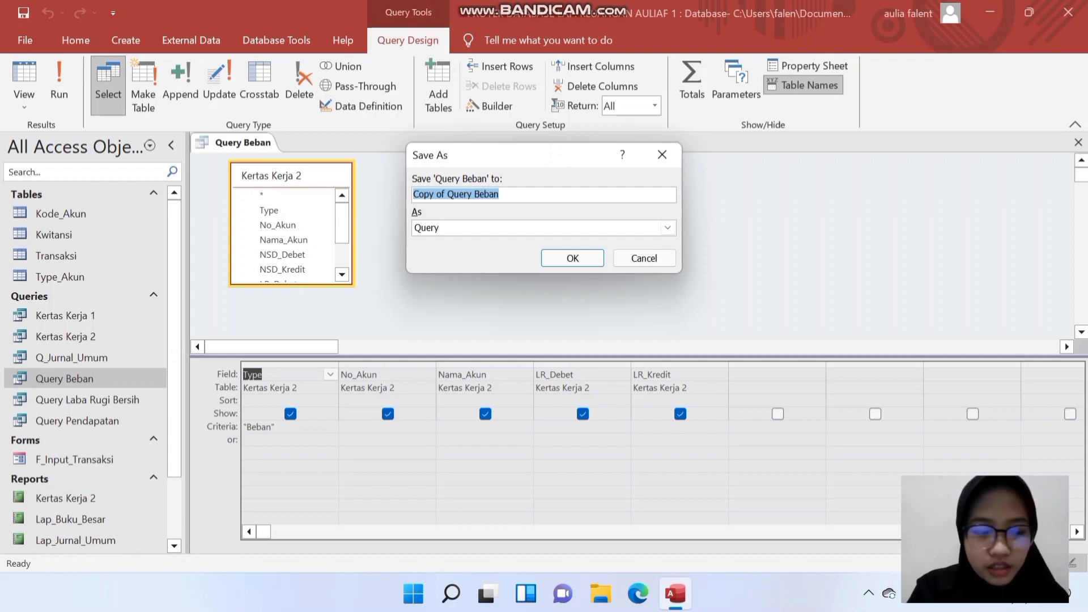
pyautogui.moveTo(446, 194)
pyautogui.mouseDown()
pyautogui.moveTo(413, 194)
pyautogui.moveTo(466, 195)
pyautogui.mouseUp()
pyautogui.press('BackSpace')
pyautogui.write('Aktiva Lanca')
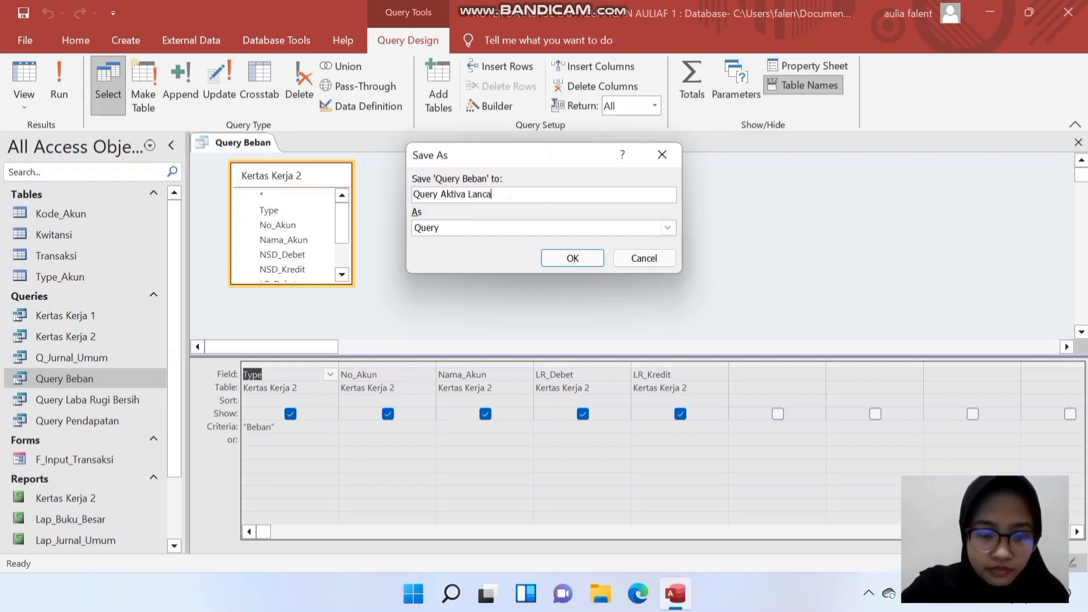
pyautogui.write('r')
pyautogui.click(574, 259)
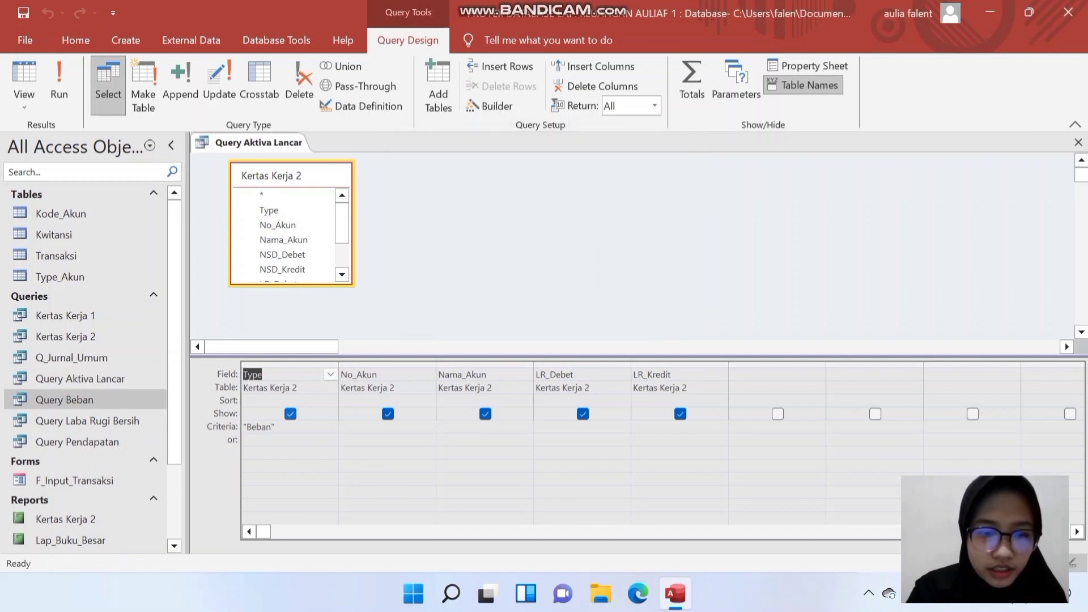
# Set the criterion of the Type field to "Aktiva_Lancar".
pyautogui.click(269, 429)
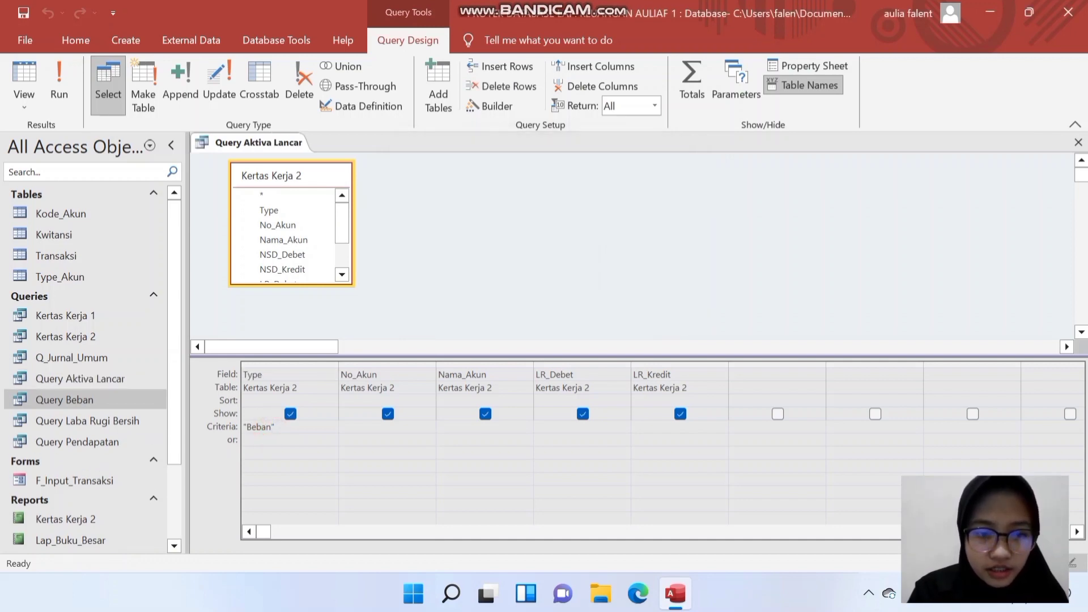
pyautogui.moveTo(272, 427); pyautogui.dragTo(247, 426)
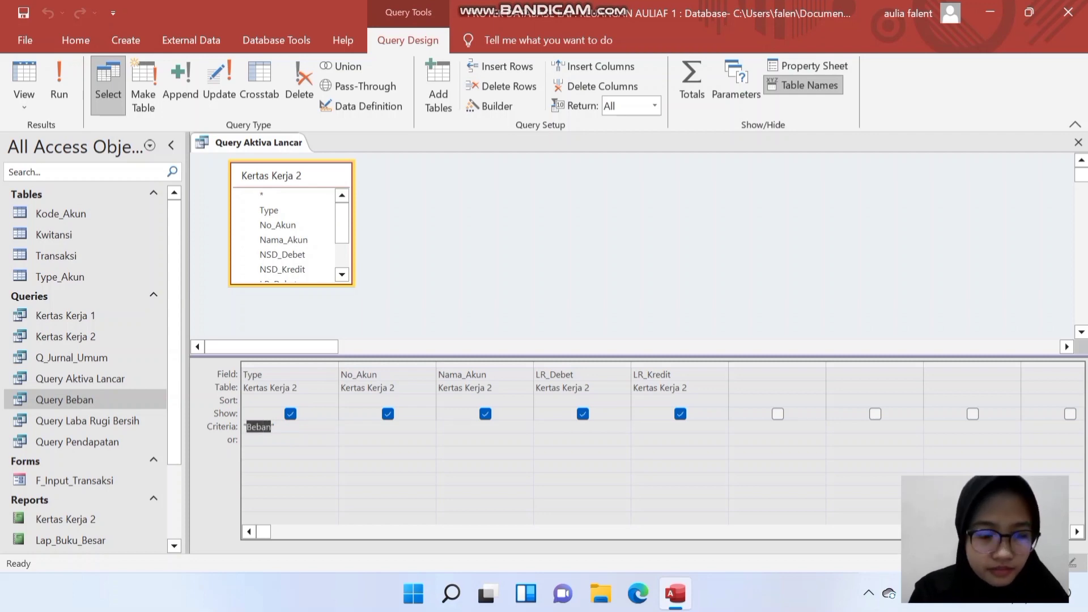
pyautogui.write('Aktiva_Lancar')
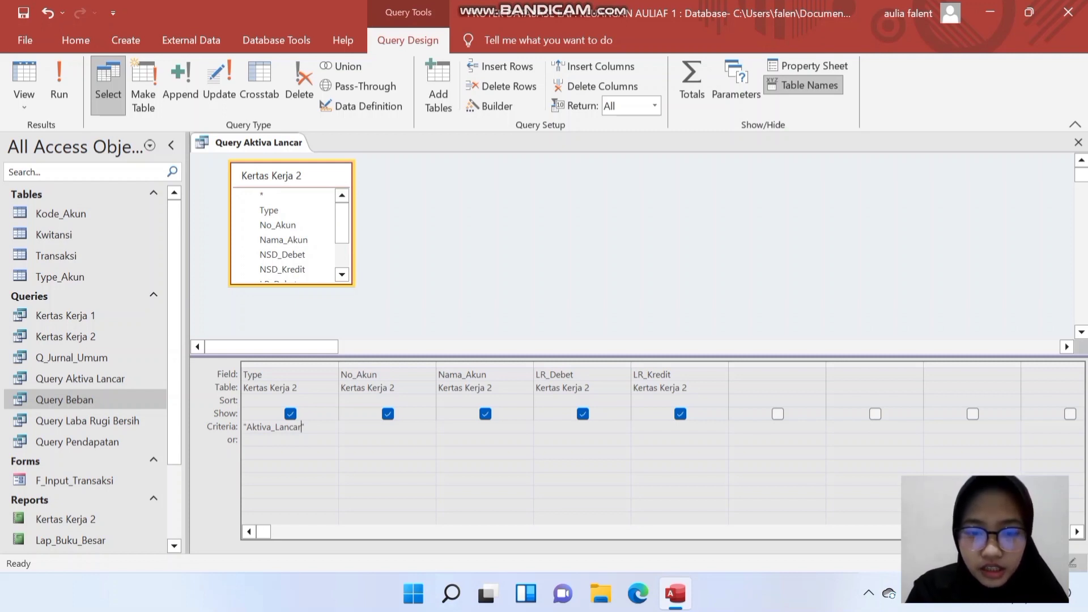
# Change the LR_Debet and LR_Kredit query fields to NR_Debet and NR_Kredit.
pyautogui.click(537, 375)
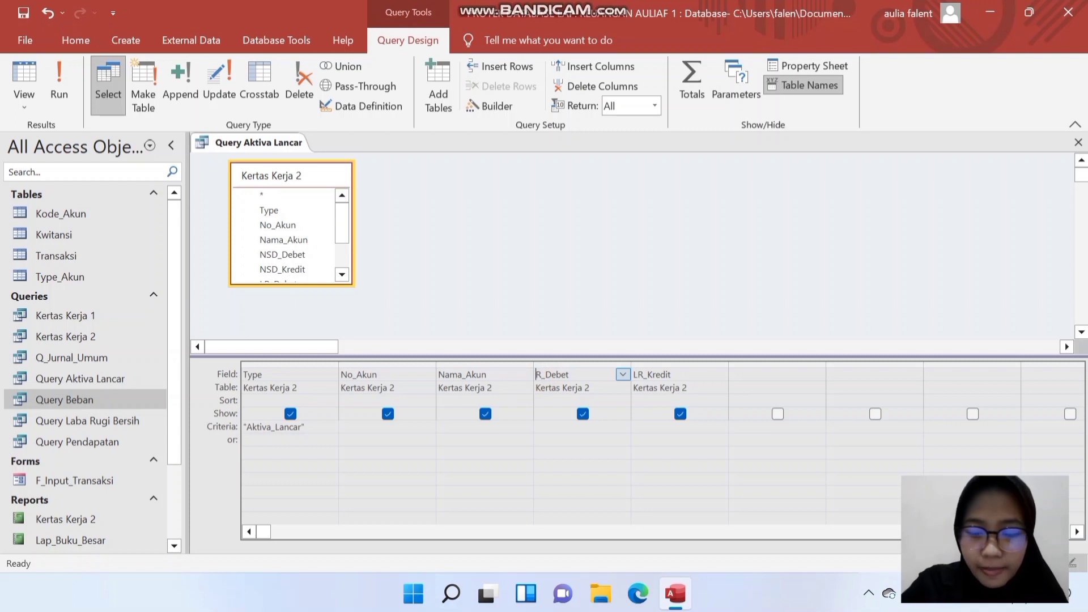
pyautogui.write('N')
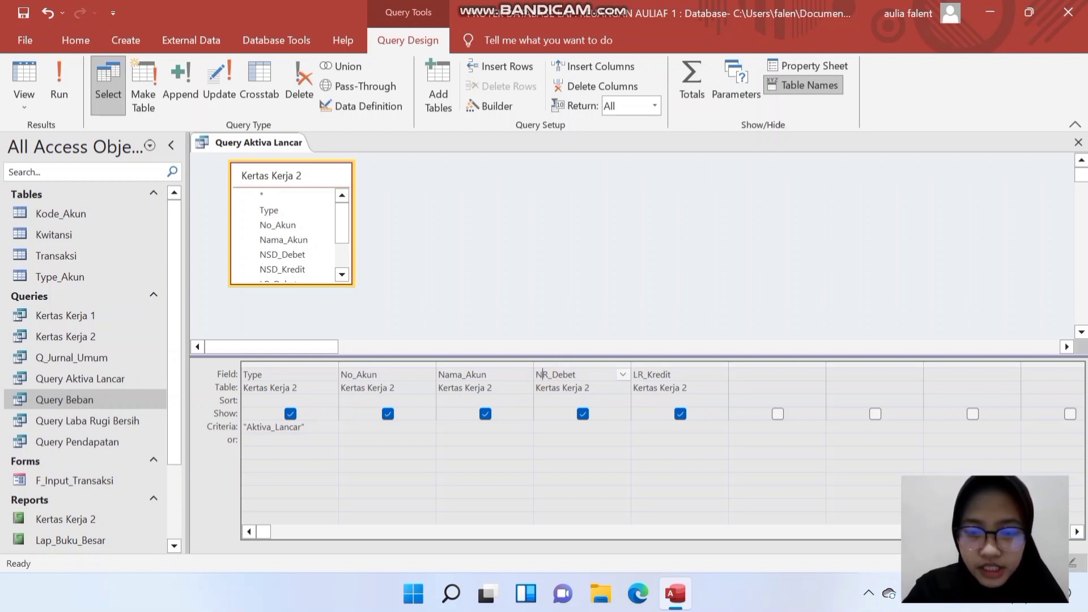
pyautogui.click(637, 375)
pyautogui.press('BackSpace')
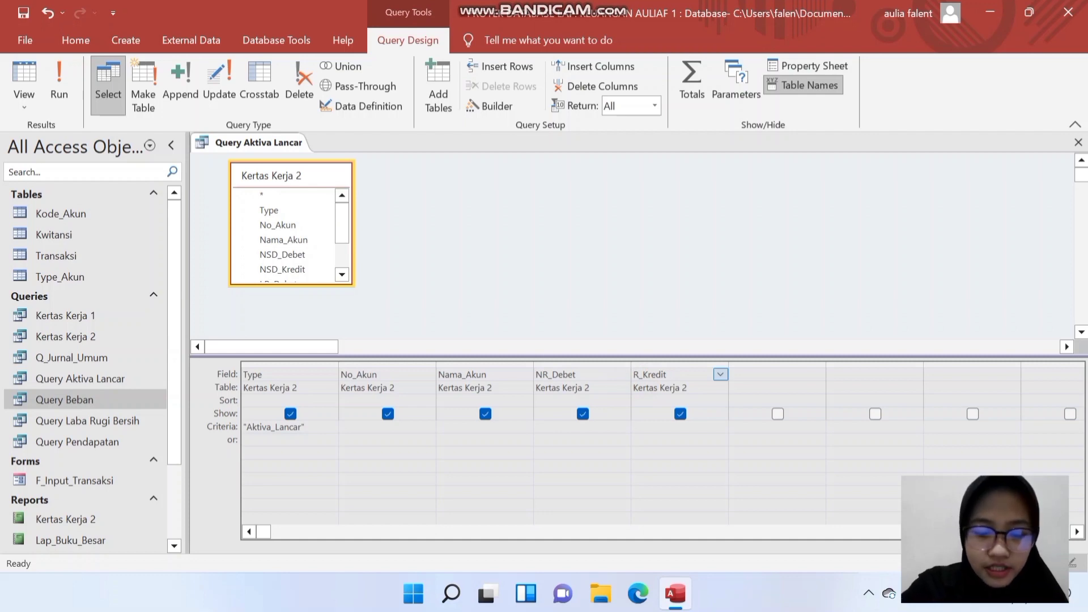
pyautogui.write('N')
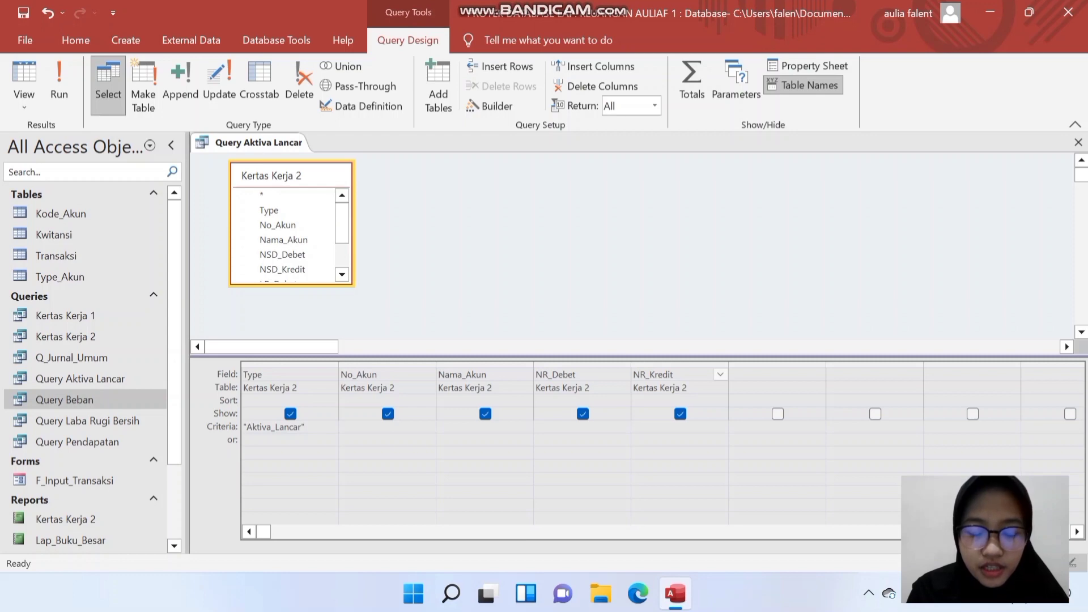
# Add the calculated field "Saldo Aktiva Lancar: [NR_Debet]-[NR_Kredit]" in the first empty column and set it to show.
pyautogui.click(764, 372)
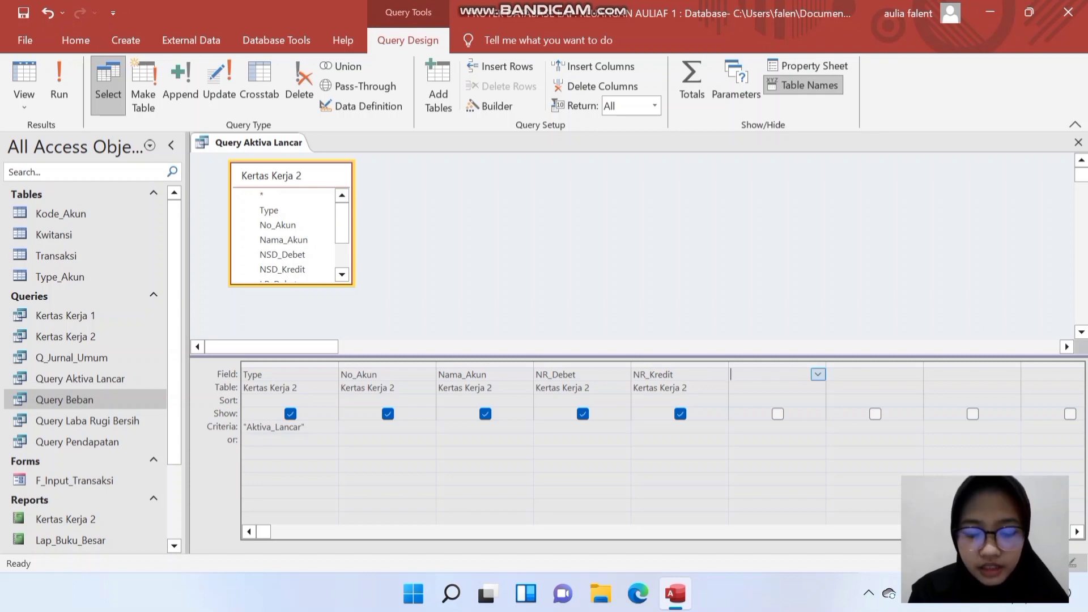
pyautogui.write('Saldo Aktiva Lancar')
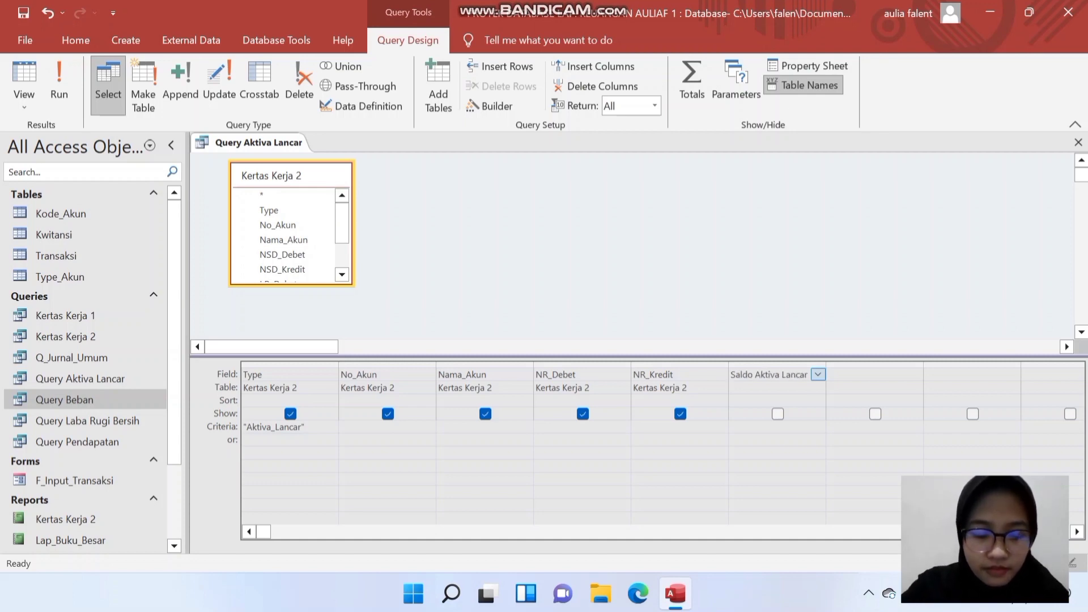
pyautogui.write(': [NR_De')
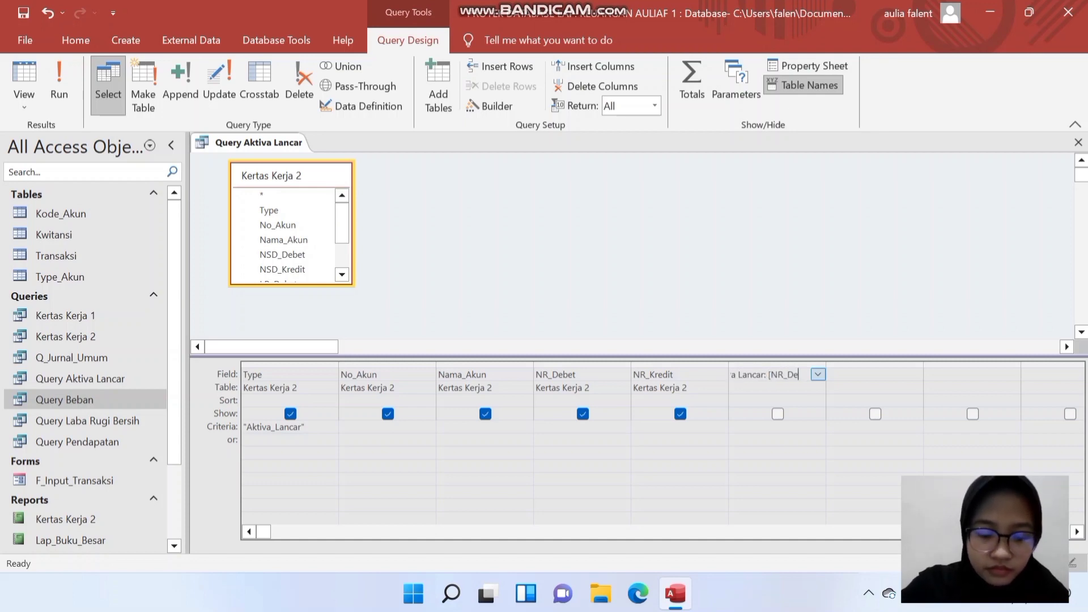
pyautogui.write('bet]-[NR_Kredit]')
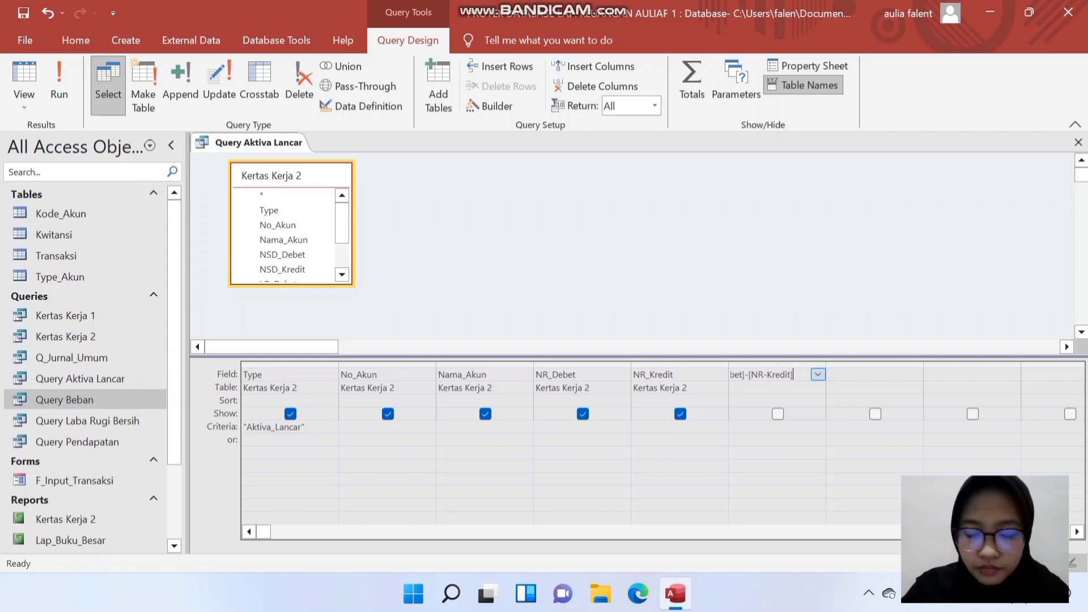
pyautogui.click(778, 414)
pyautogui.click(777, 414)
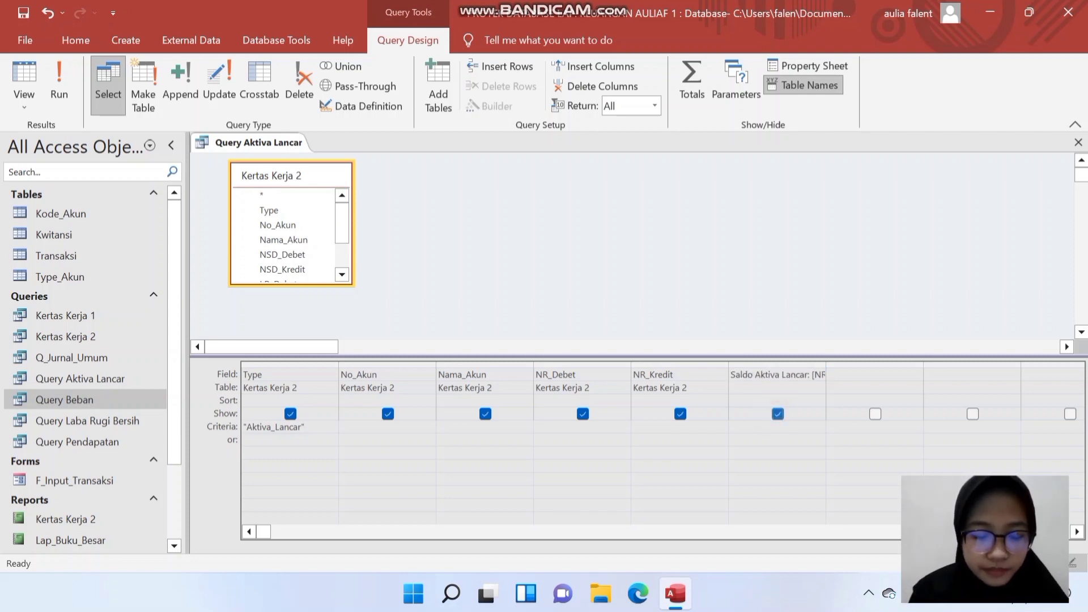
pyautogui.click(810, 374)
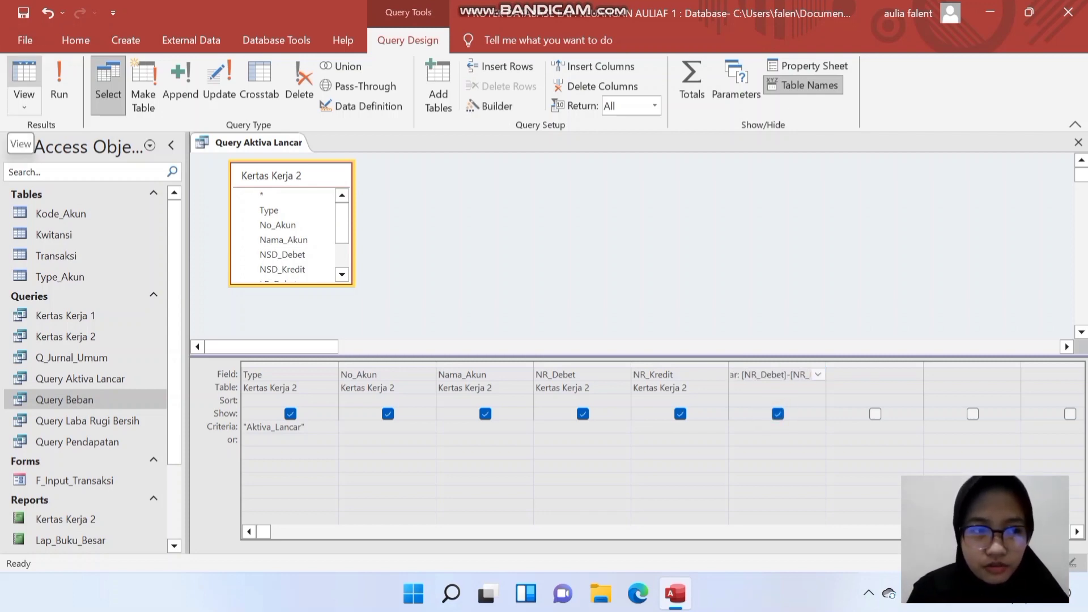
# Widen the Saldo Aktiva Lancar column in Datasheet View to fit its heading, and return to Design View.
pyautogui.click(23, 80)
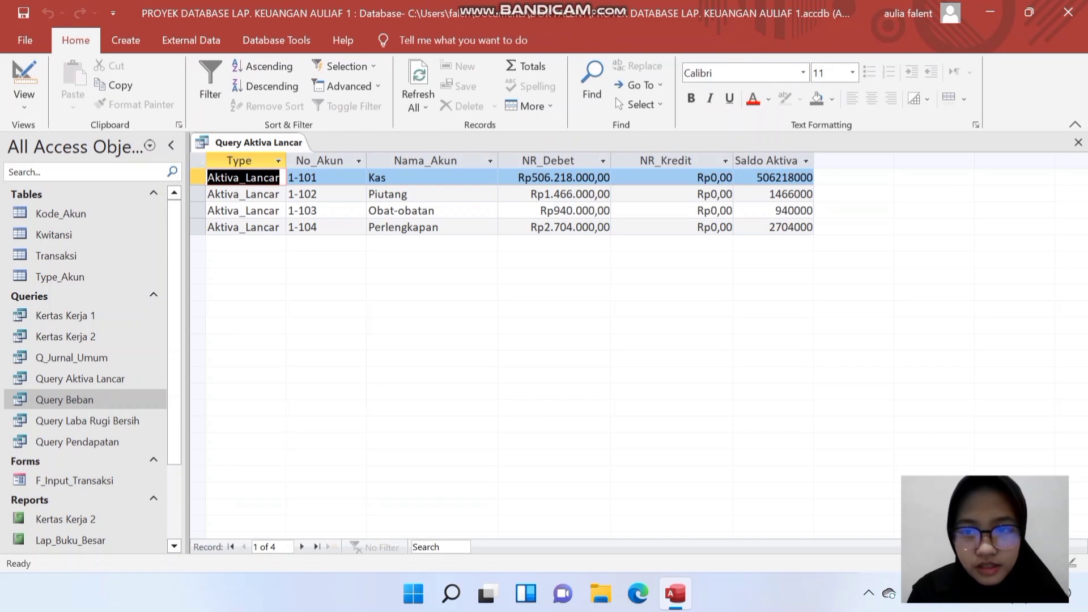
pyautogui.moveTo(813, 160); pyautogui.dragTo(887, 160)
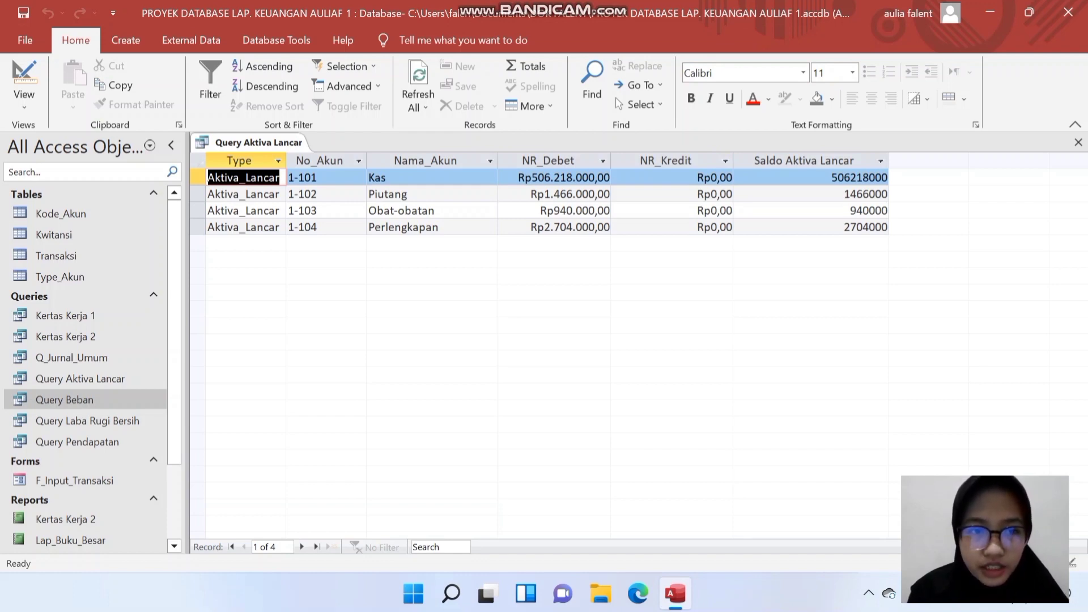
pyautogui.rightClick(291, 145)
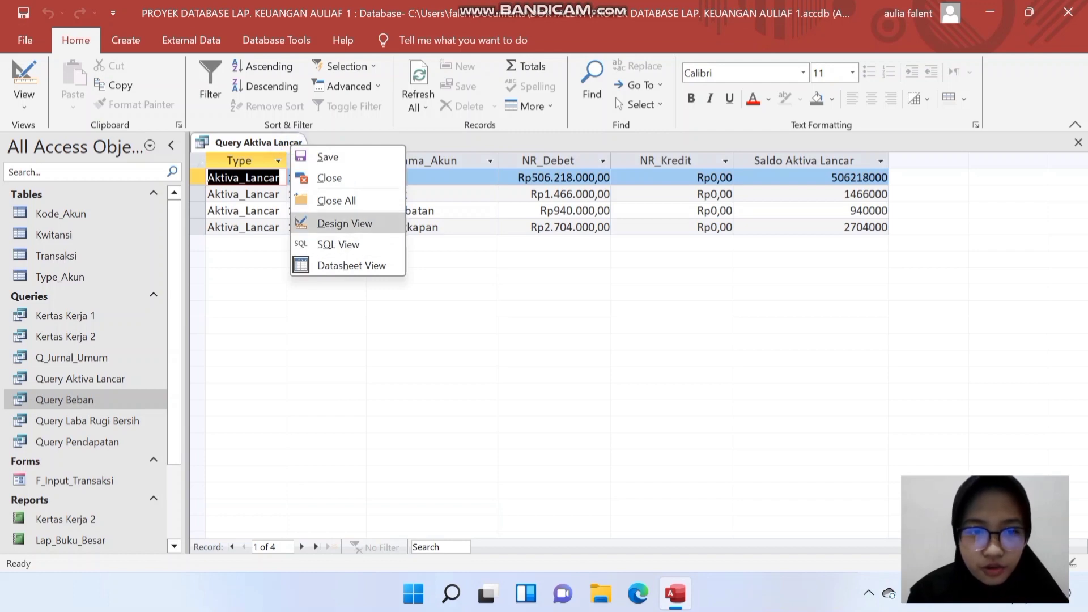
pyautogui.click(342, 223)
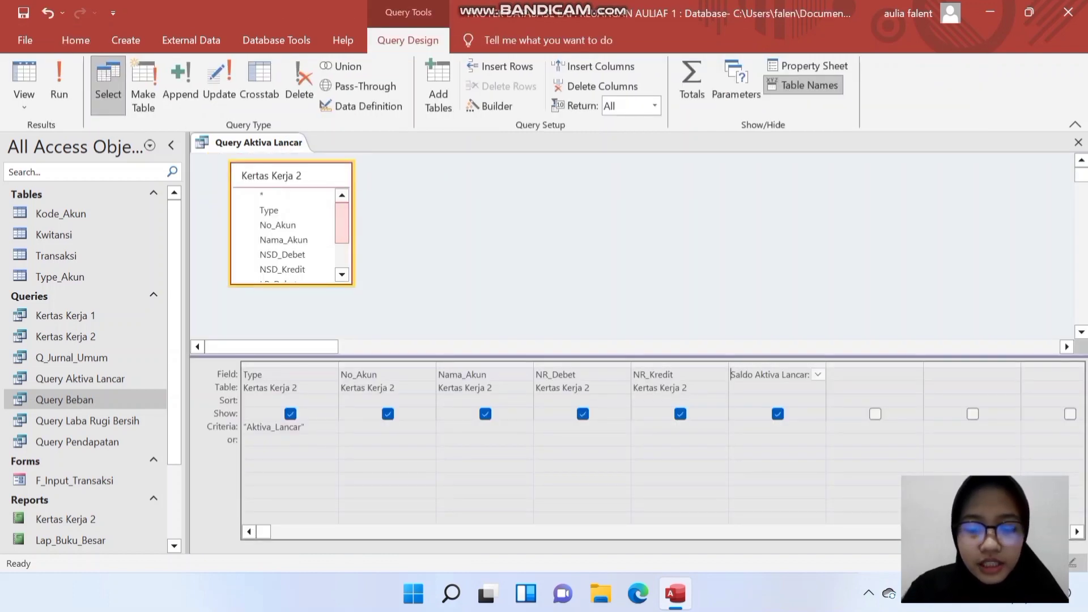
# Save a copy of the current query as "Query Aktiva Tetap".
pyautogui.press('F12')
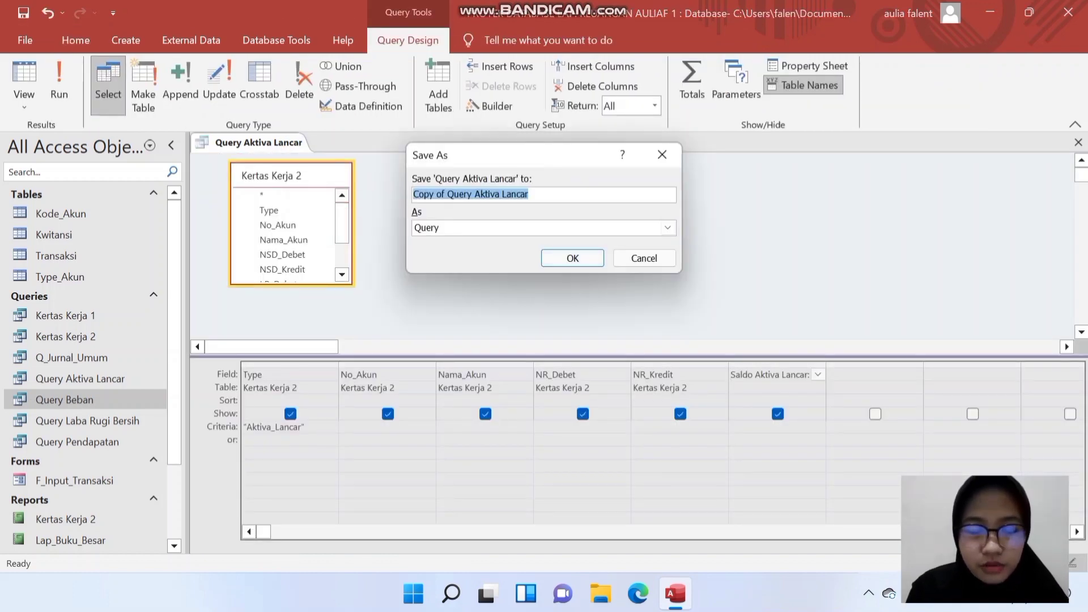
pyautogui.click(444, 194)
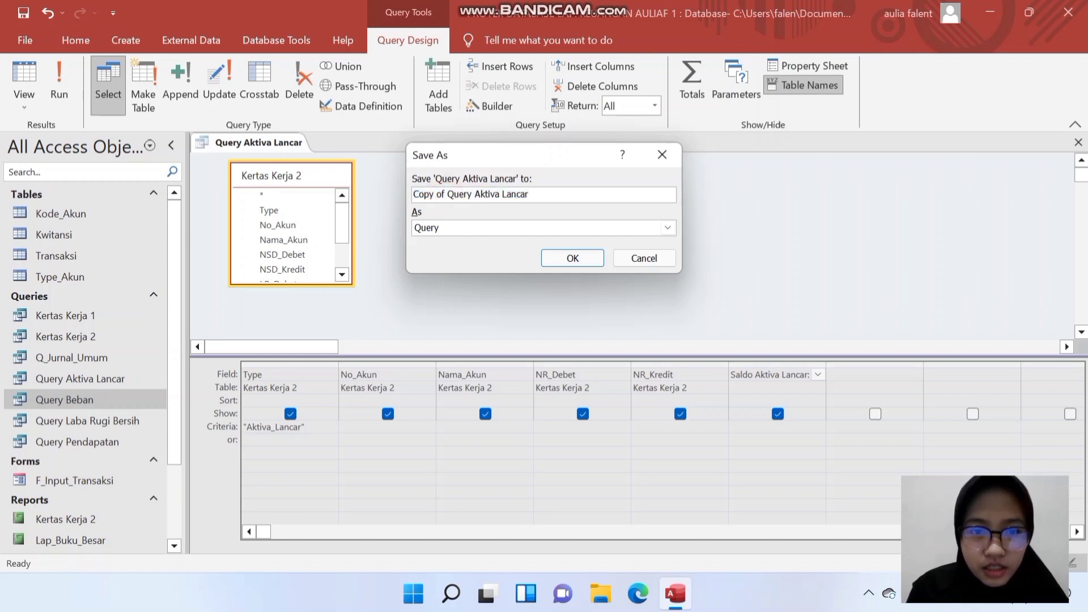
pyautogui.hotkey('shift', 'Home')
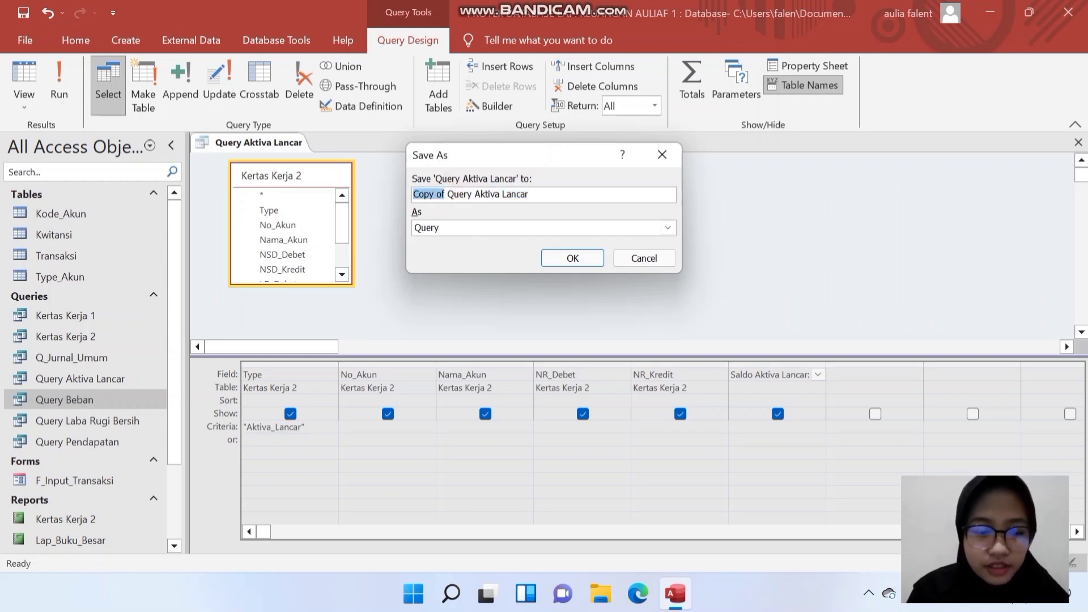
pyautogui.press('Delete')
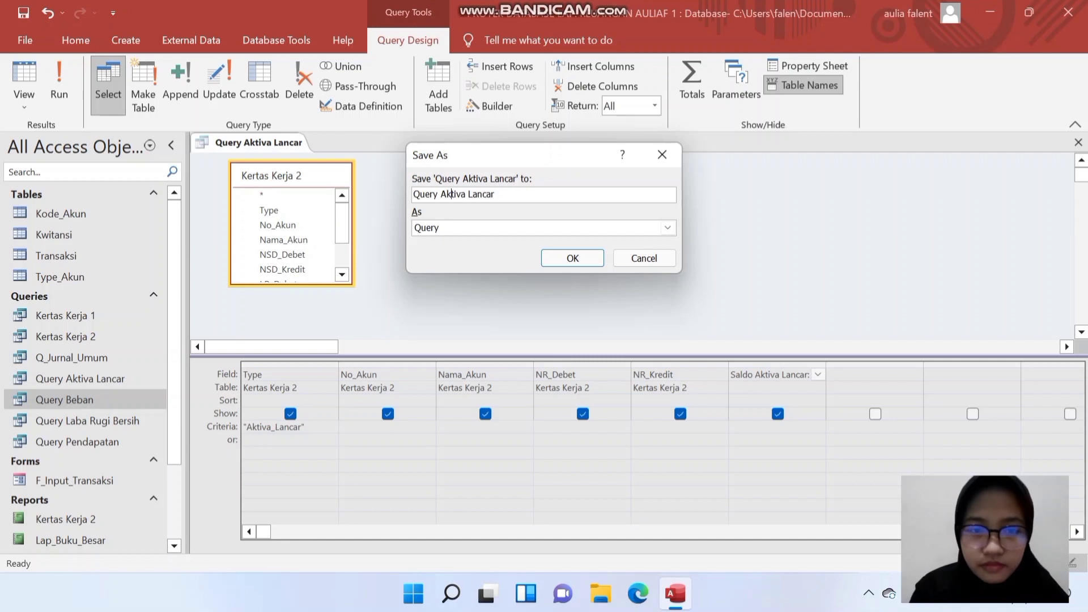
pyautogui.moveTo(494, 193); pyautogui.dragTo(468, 194)
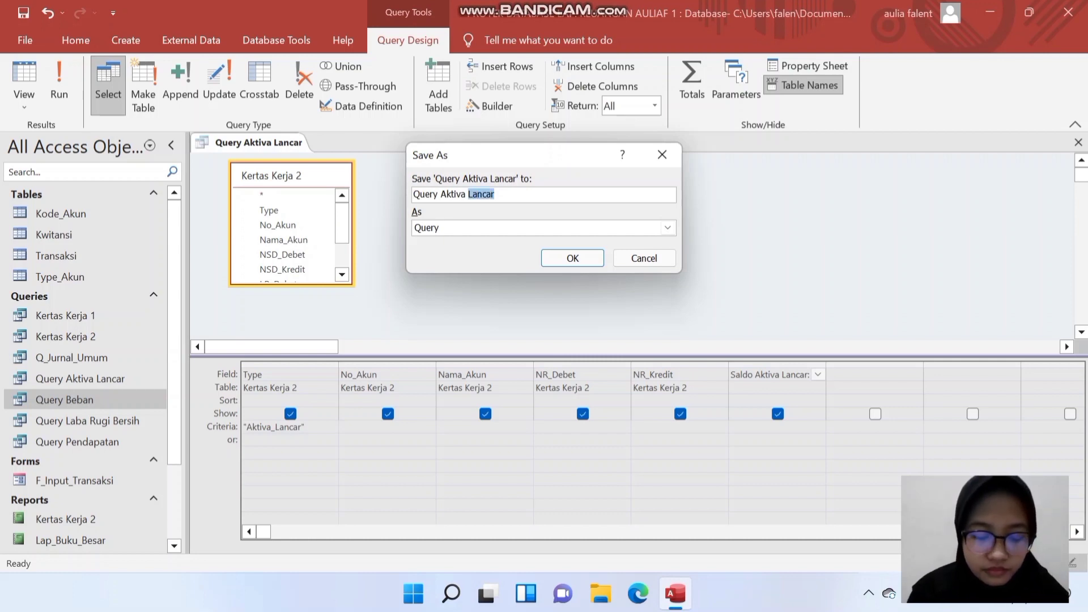
pyautogui.write('Tetap')
pyautogui.press('Return')
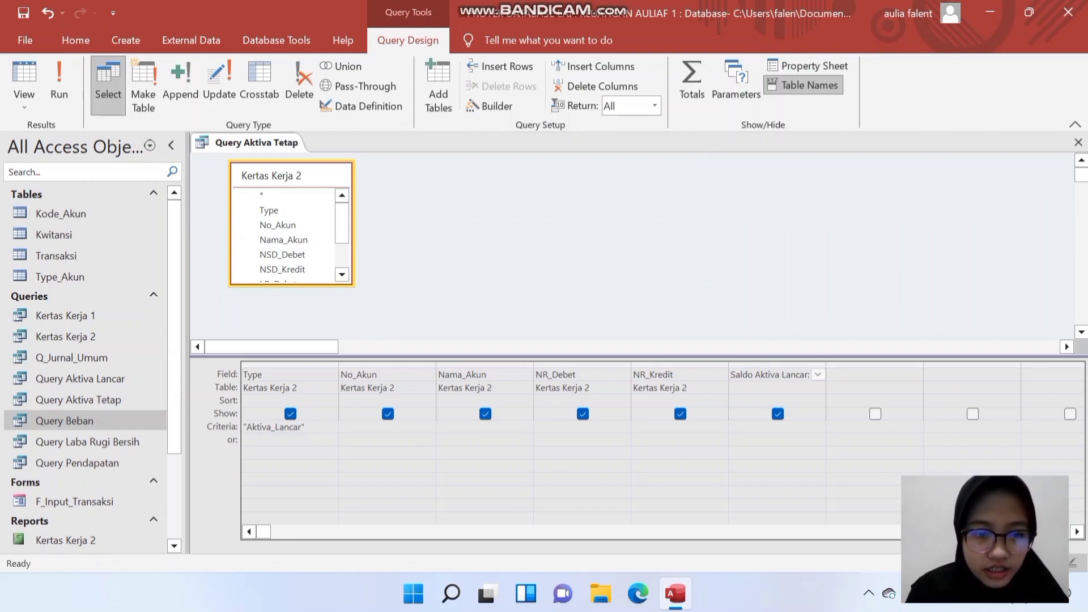
# Change the Type criterion to "Aktiva_Tetap" and rename the calculated field to "Saldo Aktiva Tetap".
pyautogui.moveTo(298, 426)
pyautogui.mouseDown()
pyautogui.moveTo(275, 427)
pyautogui.moveTo(301, 426)
pyautogui.mouseUp()
pyautogui.write('Tetap')
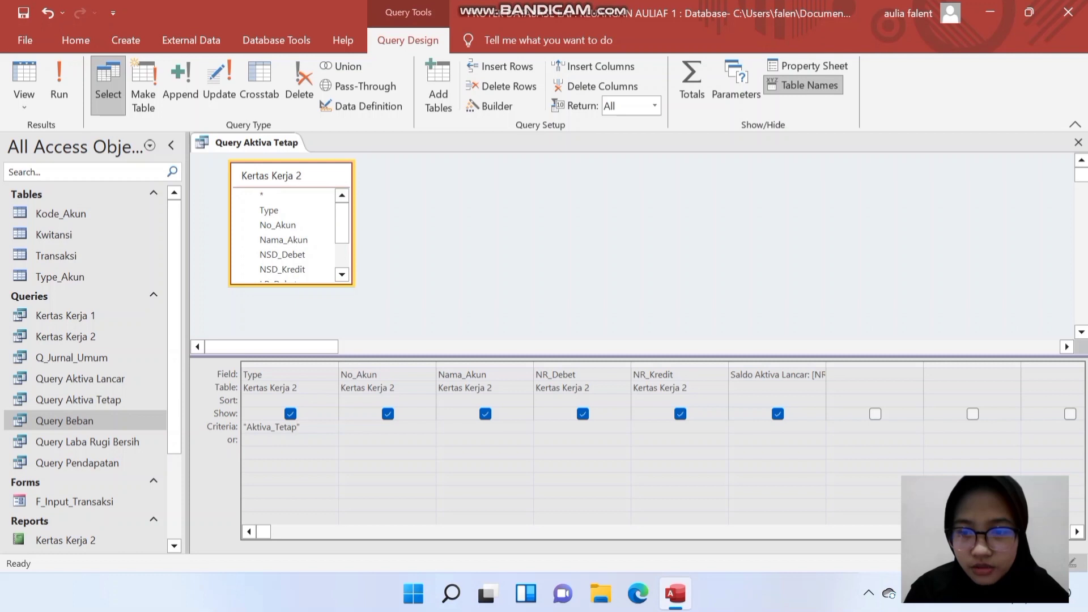
pyautogui.click(806, 375)
pyautogui.press('BackSpace')
pyautogui.press('BackSpace')
pyautogui.press('BackSpace')
pyautogui.press('BackSpace')
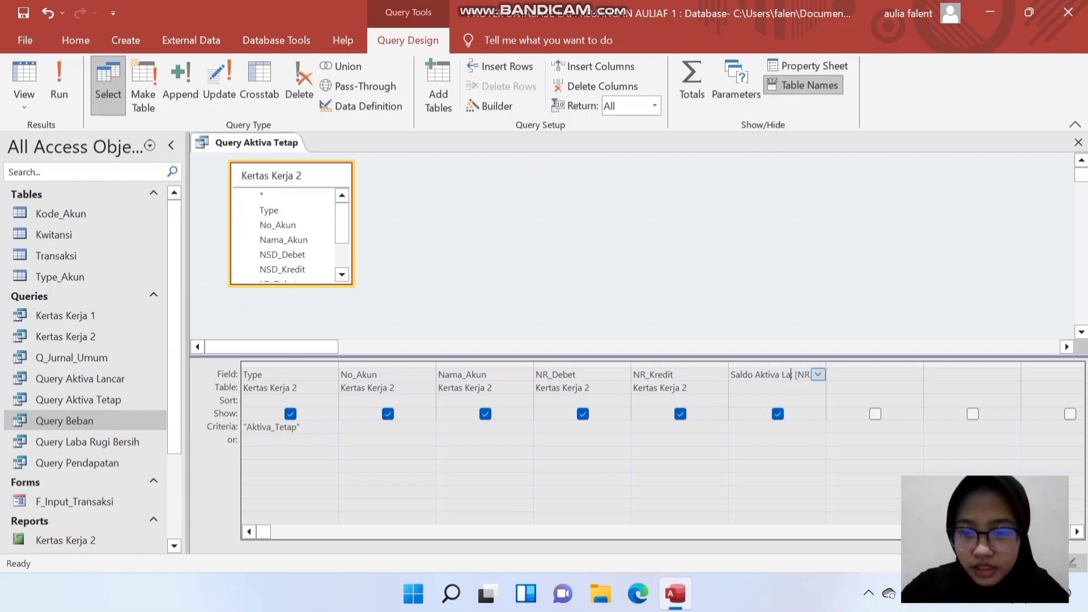
pyautogui.press('BackSpace')
pyautogui.press('BackSpace')
pyautogui.press('BackSpace')
pyautogui.write('Tetap:')
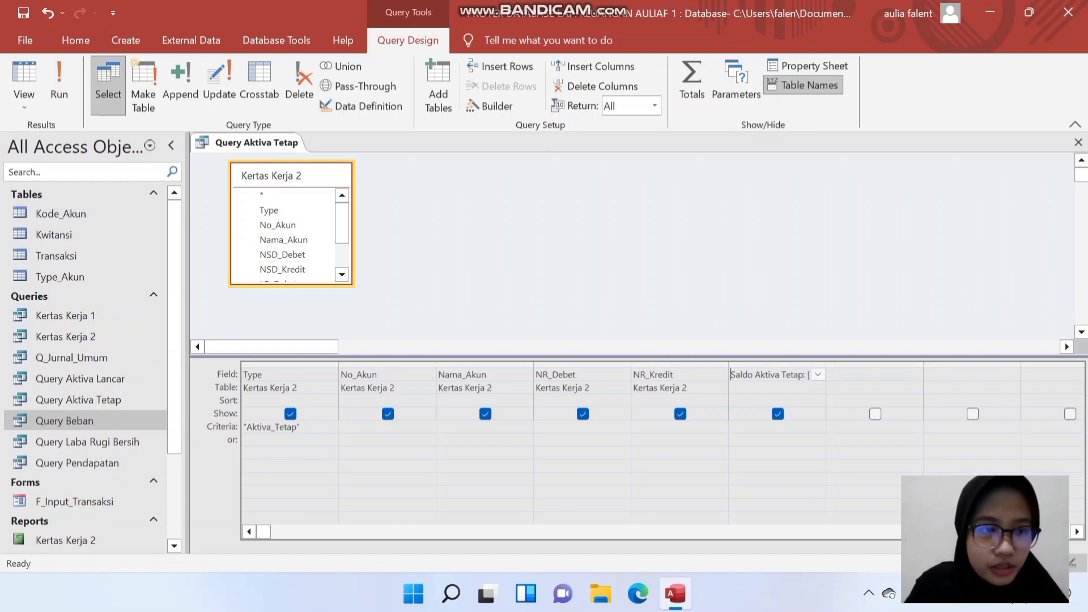
# Widen the NR_Debet column slightly in the fixed-asset query's Datasheet View, and return to Design View.
pyautogui.click(24, 79)
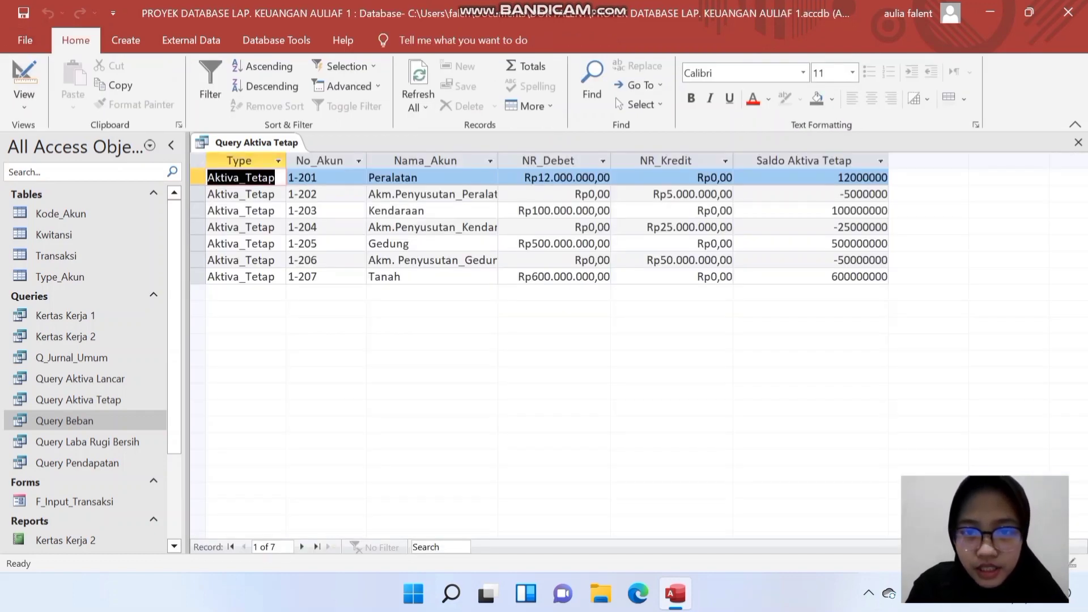
pyautogui.moveTo(610, 161); pyautogui.dragTo(626, 160)
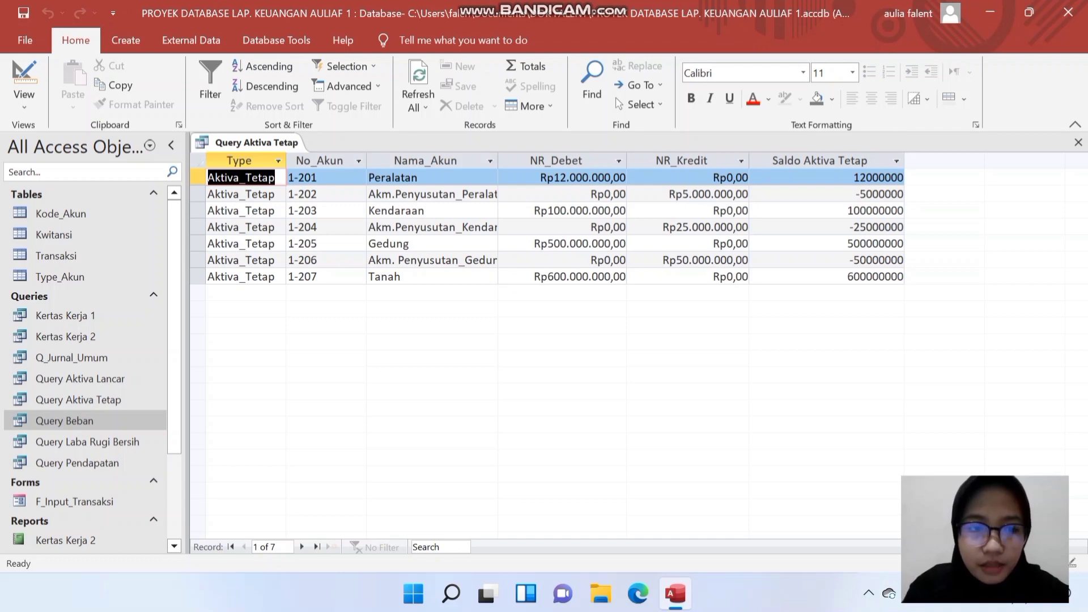
pyautogui.rightClick(283, 141)
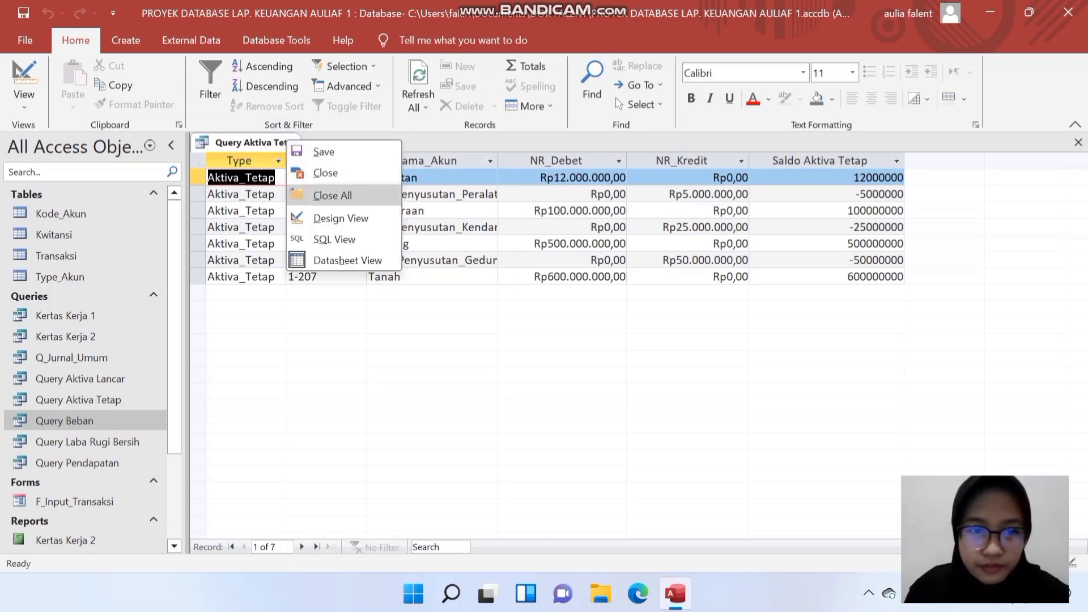
pyautogui.click(334, 217)
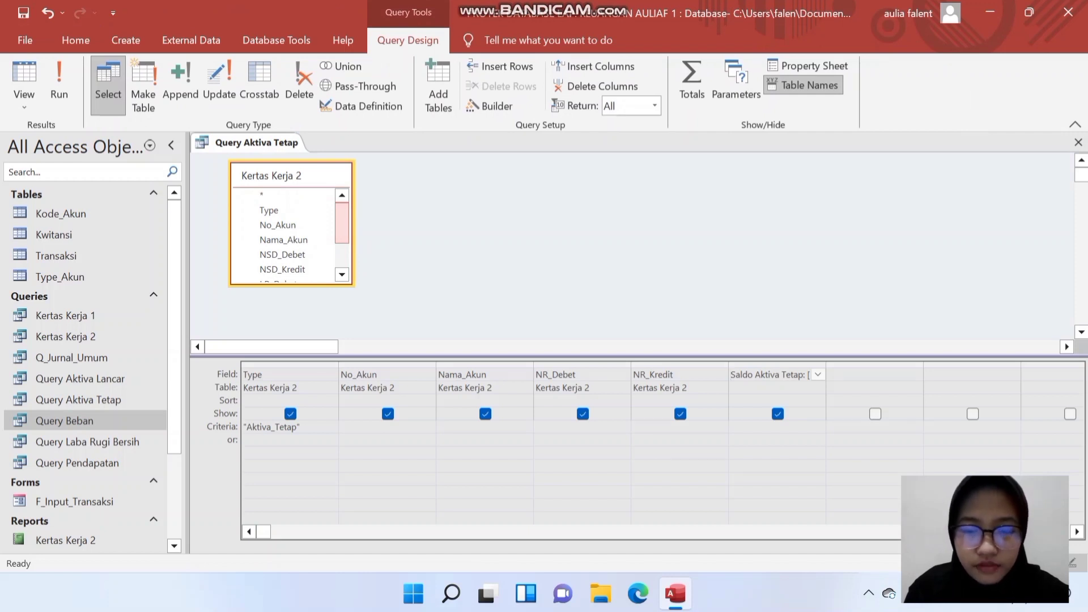
# Save a copy of the fixed-asset query as "Query Hutang".
pyautogui.press('F12')
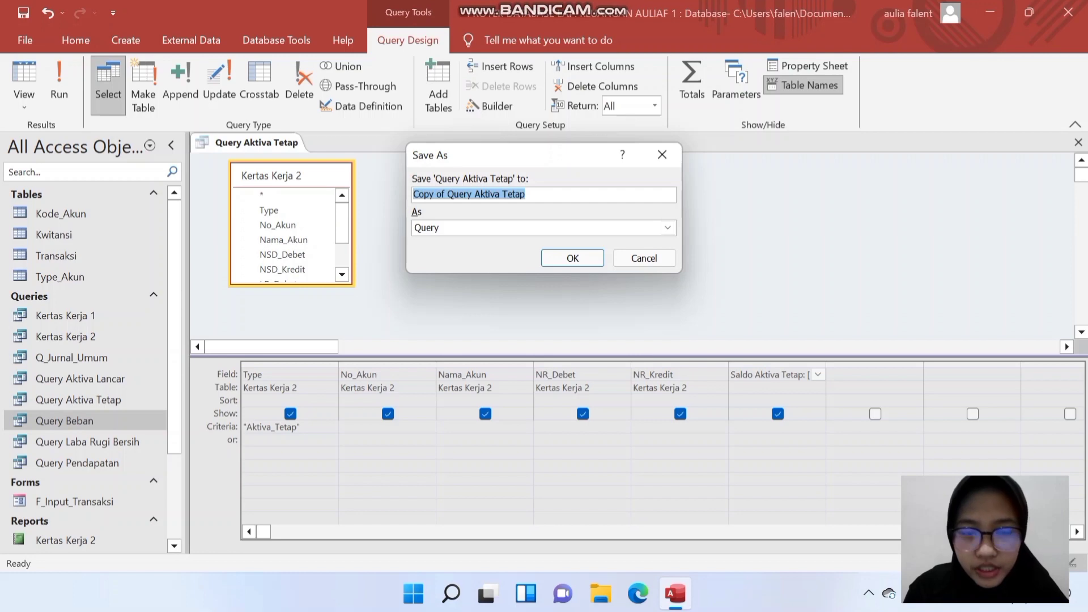
pyautogui.click(446, 194)
pyautogui.moveTo(446, 194); pyautogui.dragTo(413, 194)
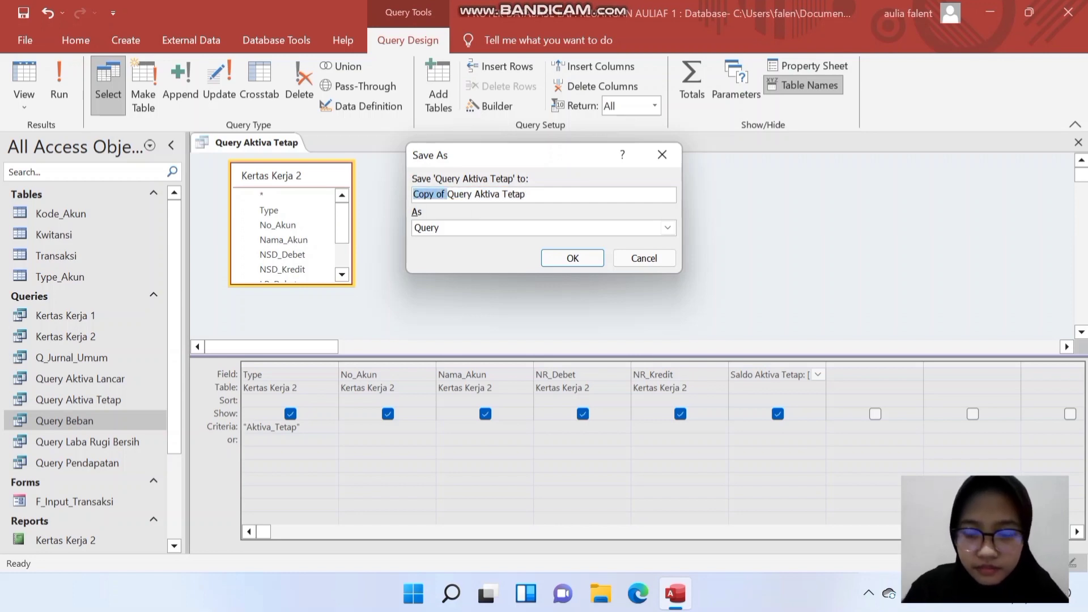
pyautogui.press('BackSpace')
pyautogui.hotkey('shift', 'End')
pyautogui.press('BackSpace')
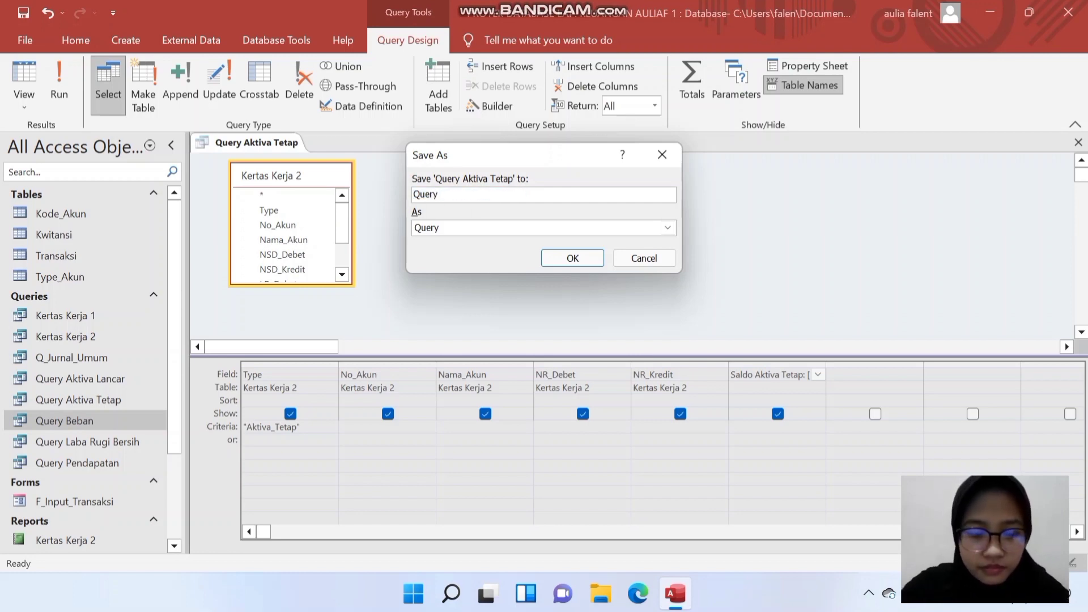
pyautogui.write('Hutang')
pyautogui.press('Return')
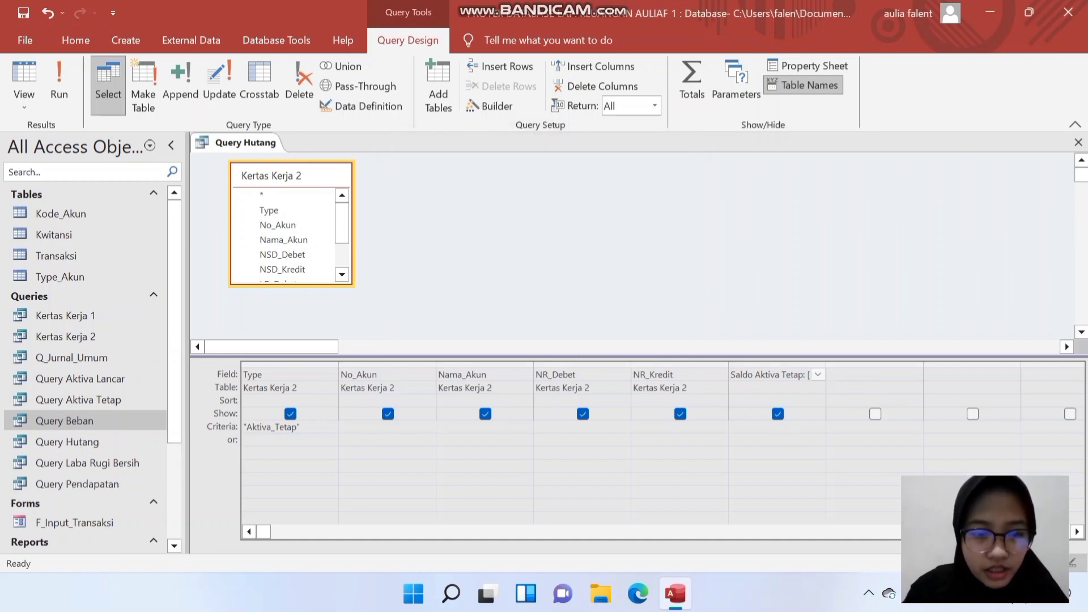
# Change the Type criterion to "Hutang" and delete the Saldo Aktiva Tetap and NR_Debet columns from the query.
pyautogui.moveTo(297, 427); pyautogui.dragTo(247, 428)
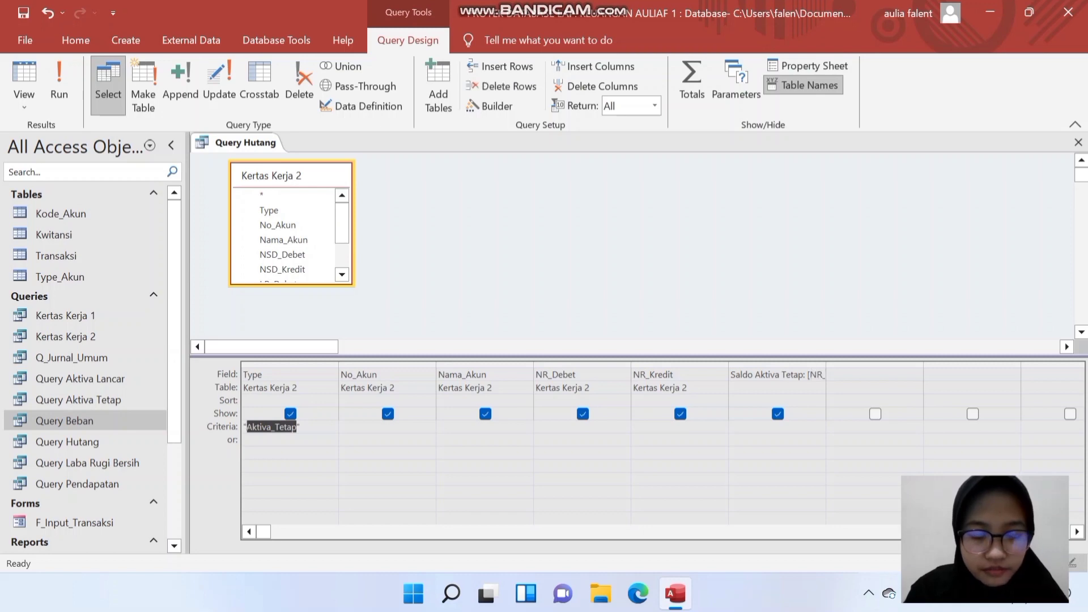
pyautogui.write('Hutang')
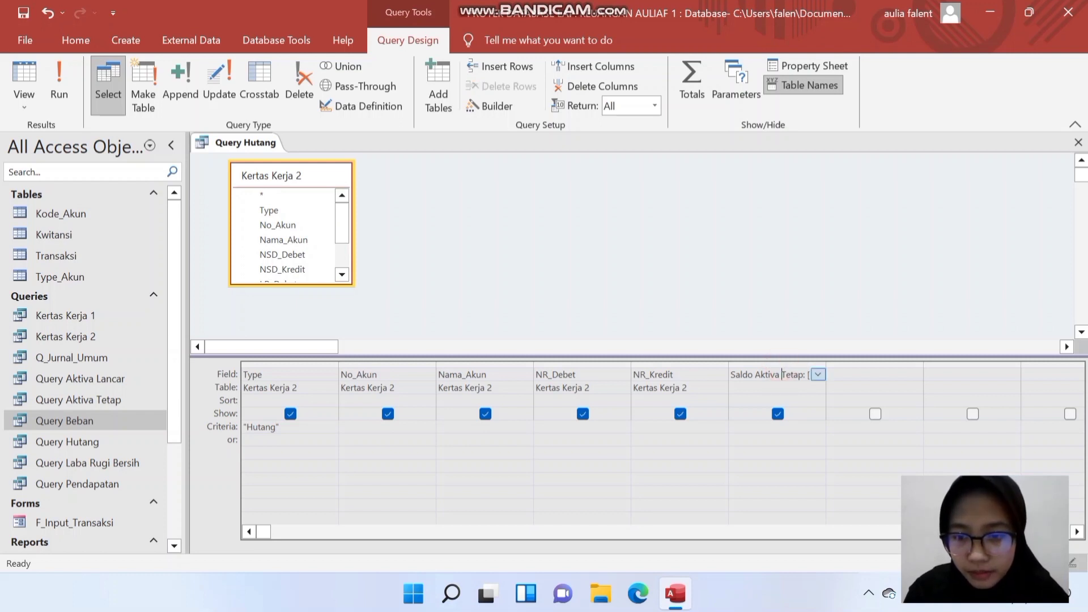
pyautogui.click(782, 374)
pyautogui.click(794, 401)
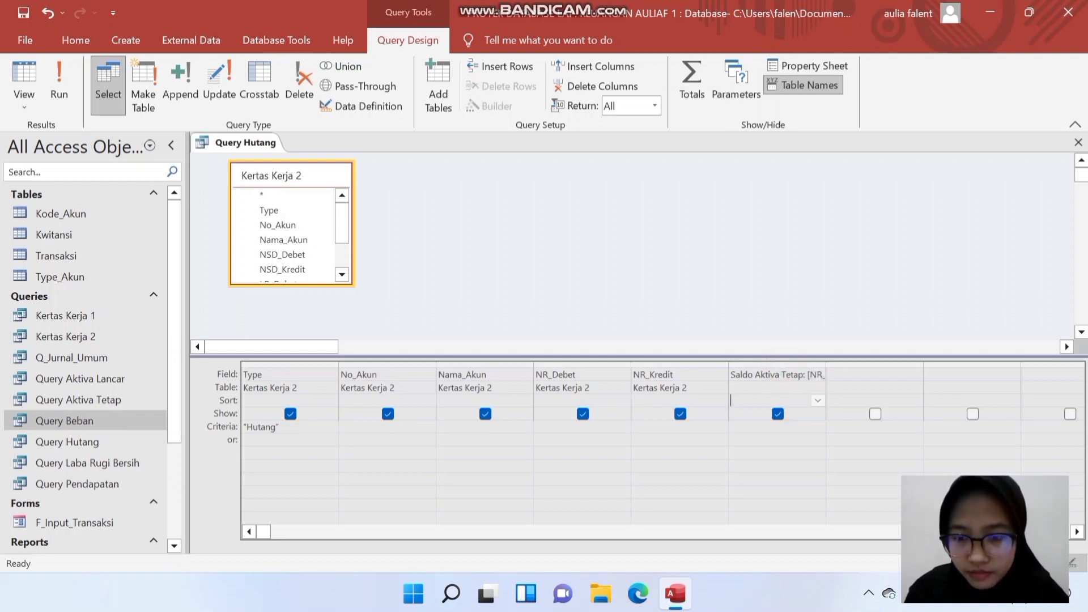
pyautogui.click(765, 364)
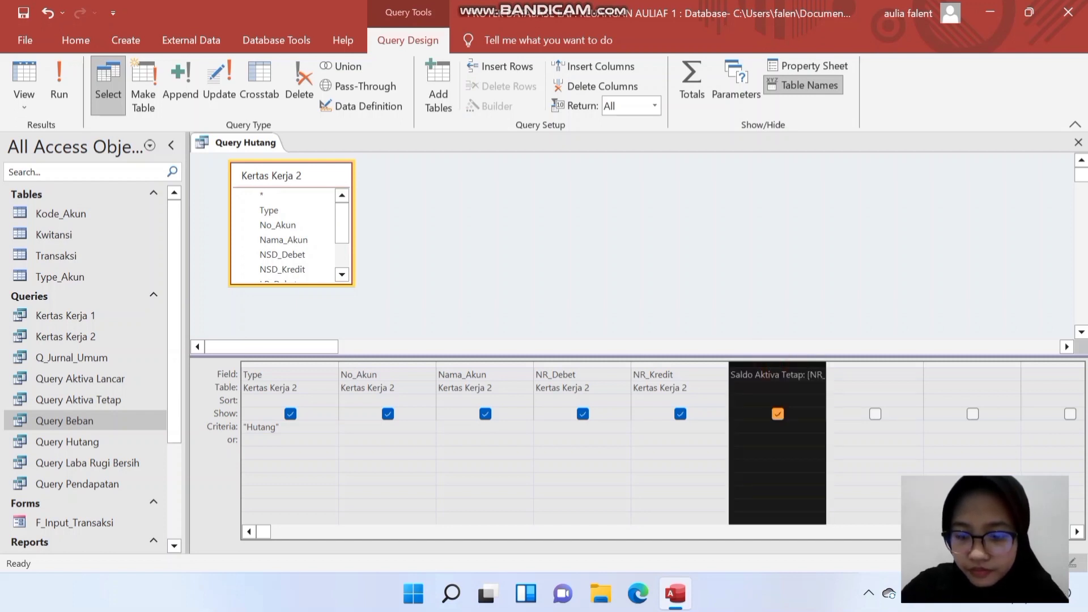
pyautogui.press('Delete')
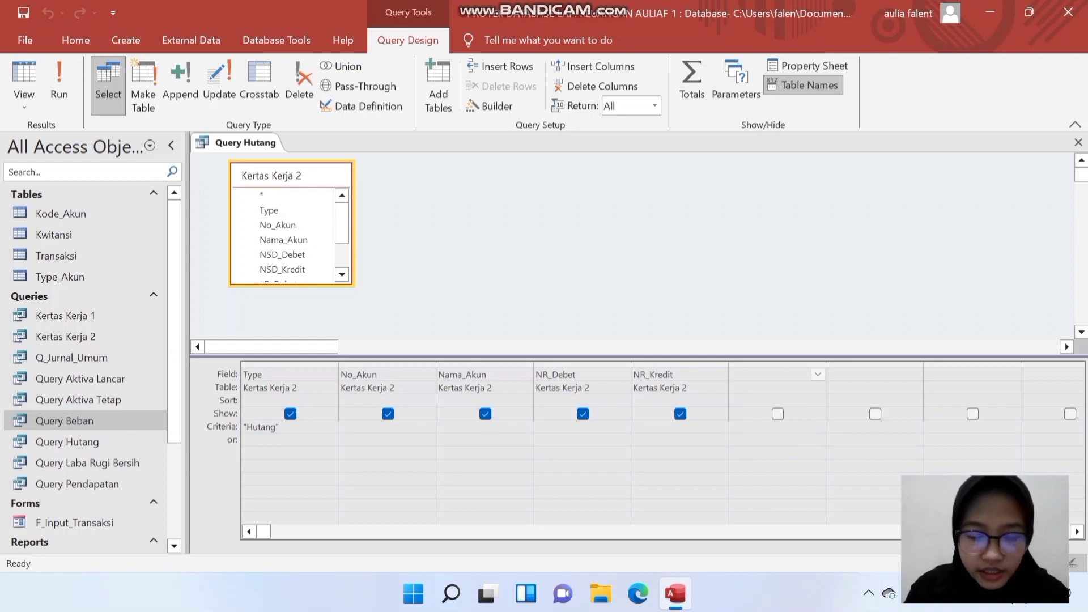
pyautogui.click(584, 363)
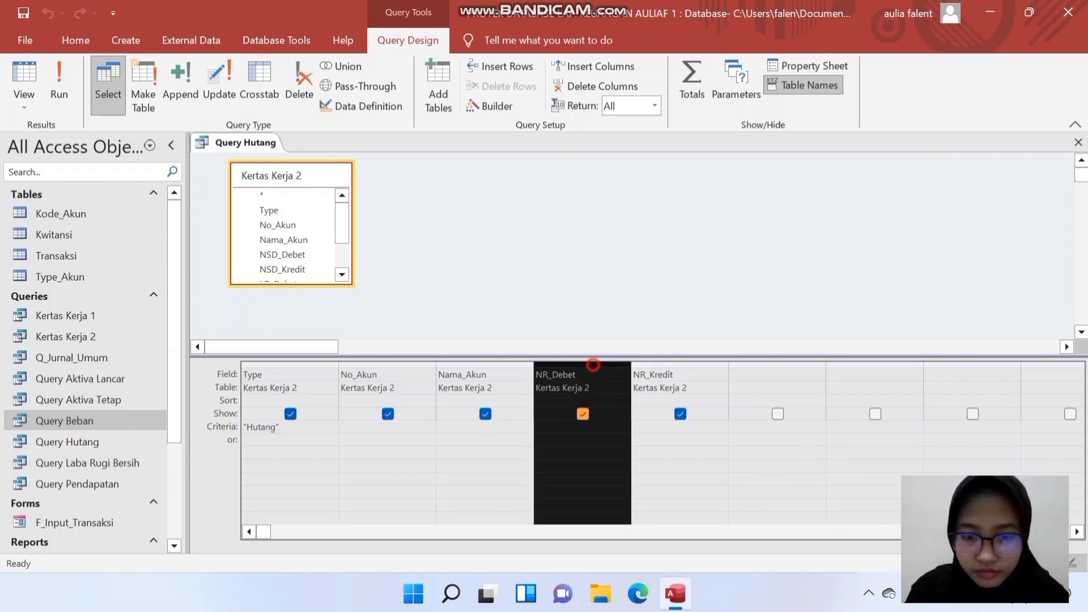
pyautogui.press('Delete')
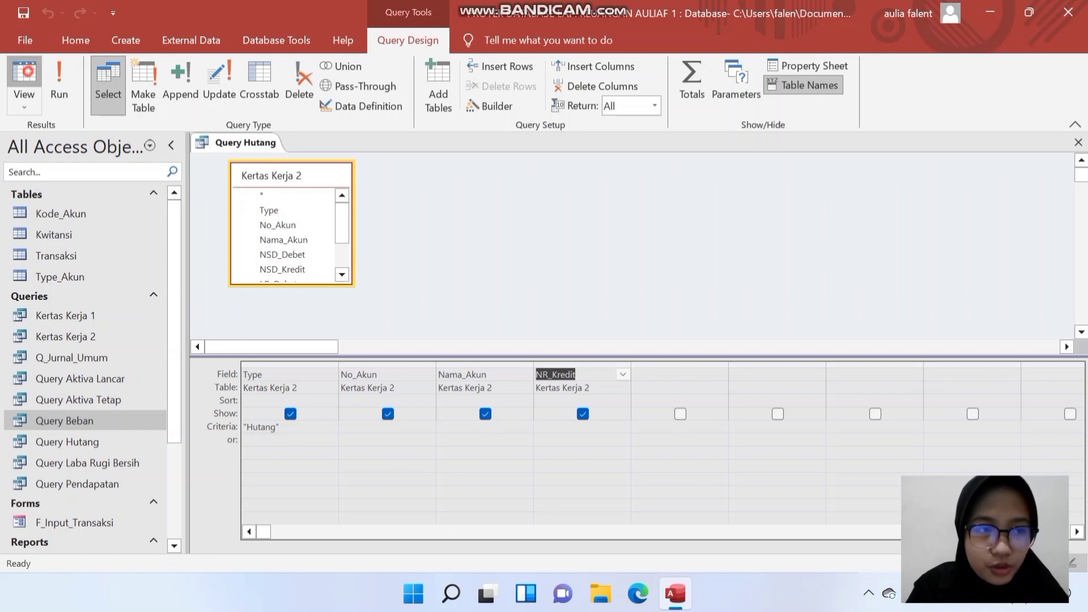
# Check the Hutang query's records in Datasheet View, and return to Design View.
pyautogui.click(23, 76)
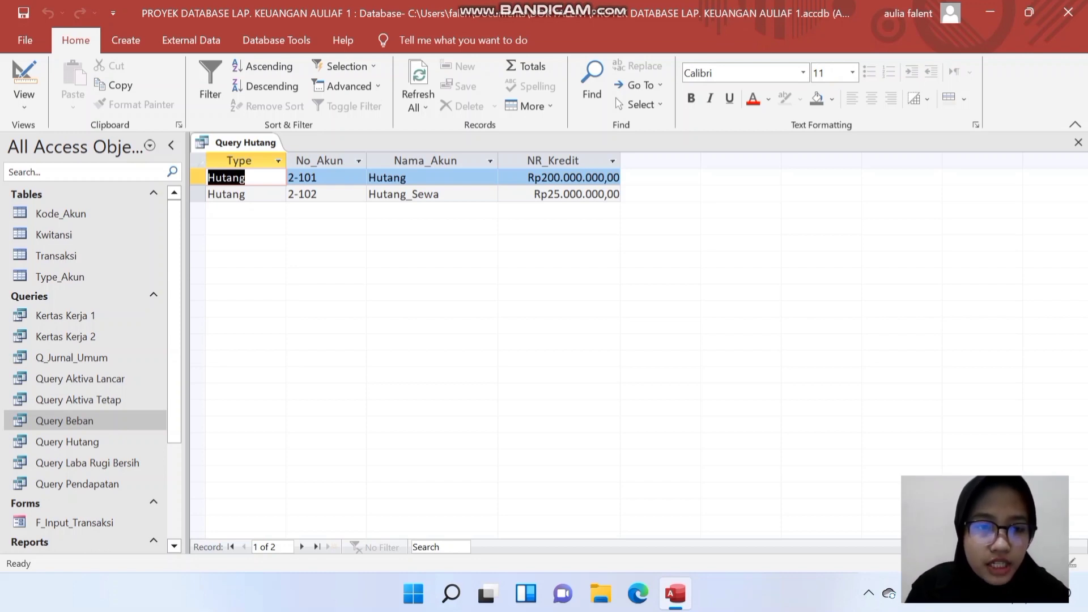
pyautogui.rightClick(258, 141)
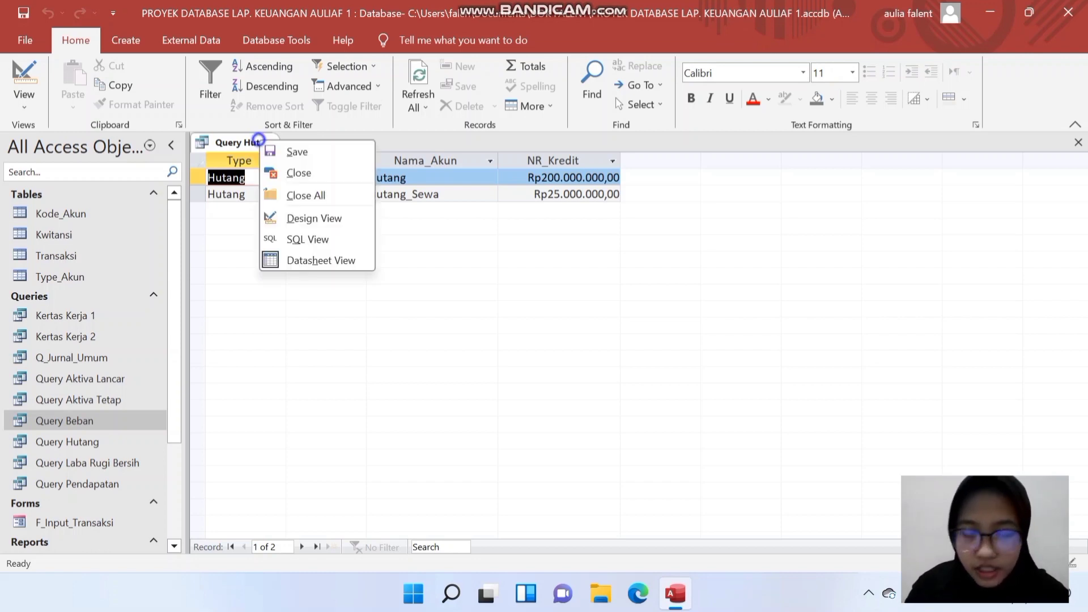
pyautogui.click(314, 218)
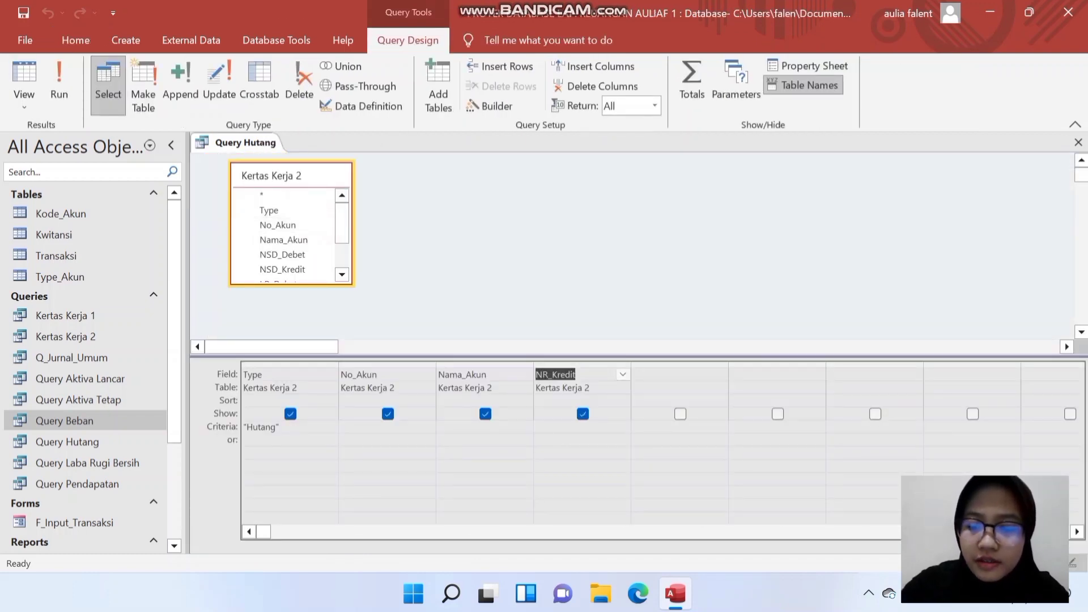
# Save a copy of the Hutang query as "Query Modal".
pyautogui.press('F12')
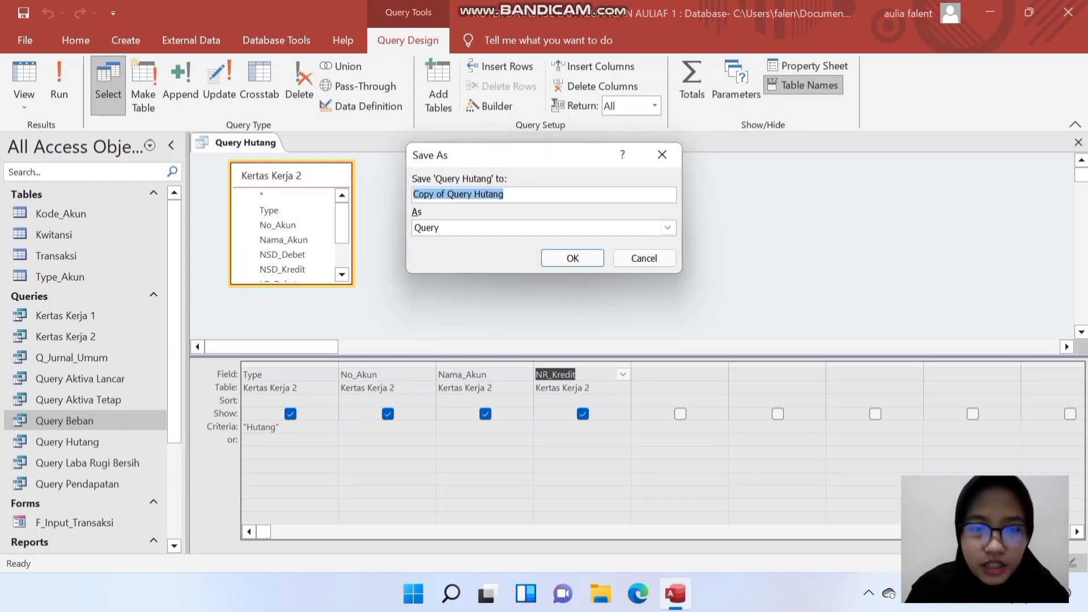
pyautogui.click(445, 194)
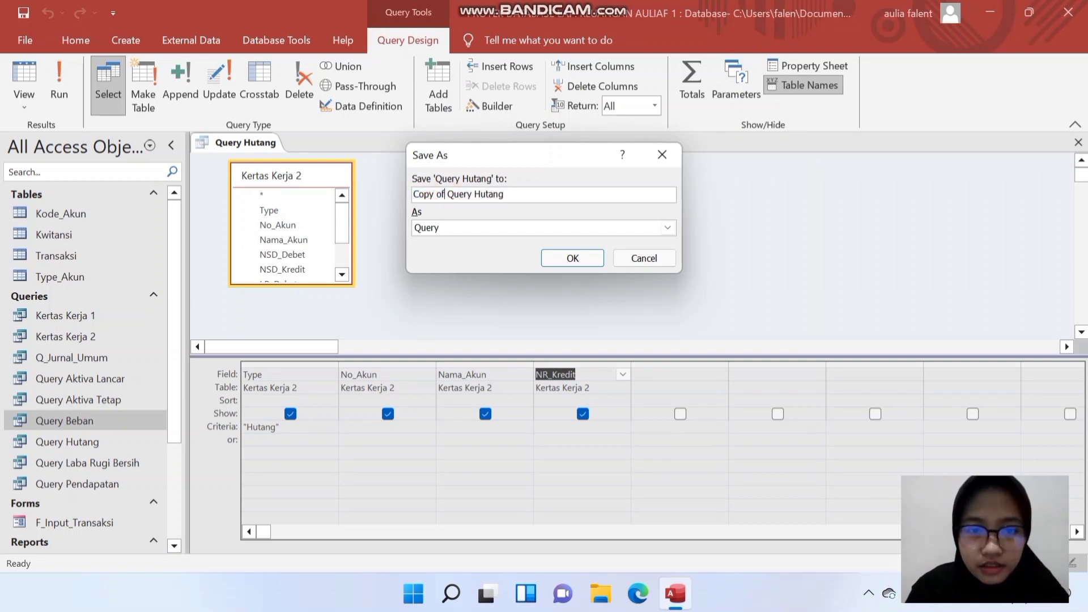
pyautogui.press('BackSpace')
pyautogui.press('BackSpace')
pyautogui.press('BackSpace')
pyautogui.press('BackSpace')
pyautogui.press('BackSpace')
pyautogui.press('BackSpace')
pyautogui.press('BackSpace')
pyautogui.press('BackSpace')
pyautogui.press('End')
pyautogui.hotkey('ctrl', 'shift', 'Left')
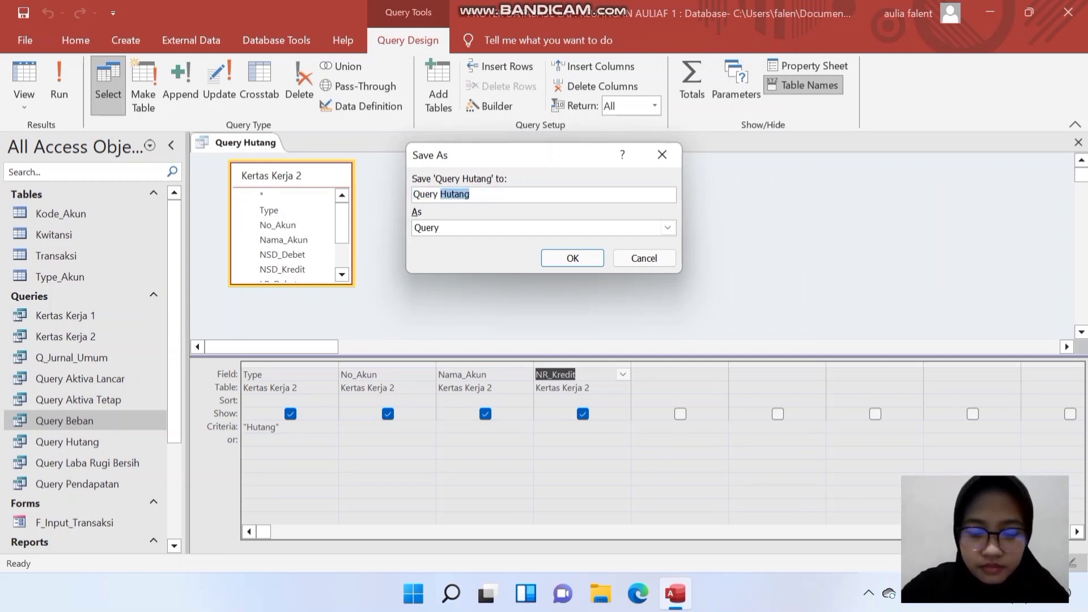
pyautogui.write('Modal')
pyautogui.press('Return')
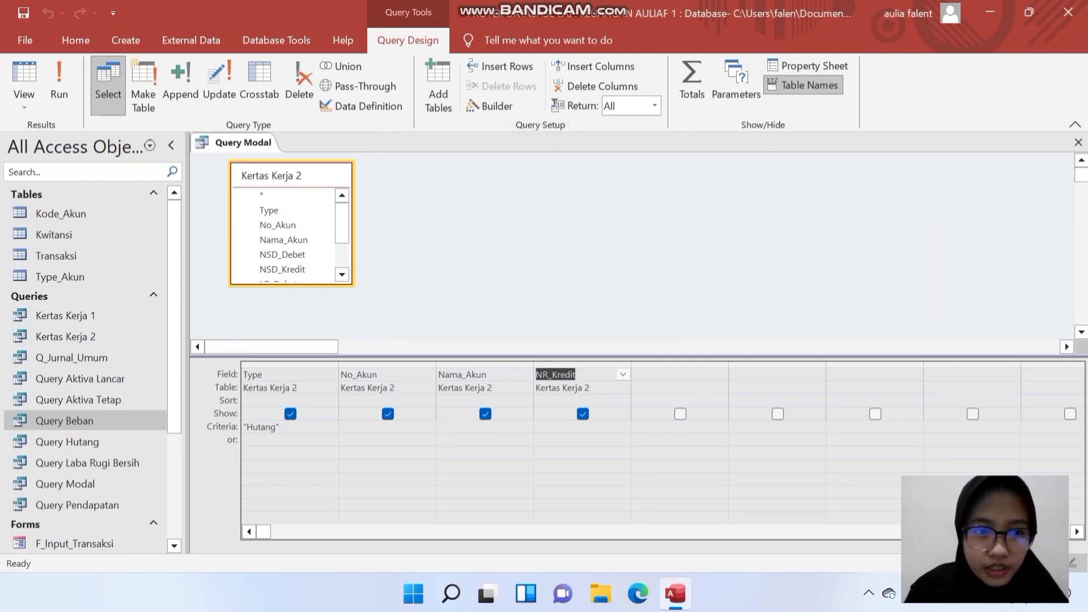
# Change the Type criterion to "Modal", and close the query after viewing its records in Datasheet View.
pyautogui.moveTo(275, 427); pyautogui.dragTo(247, 427)
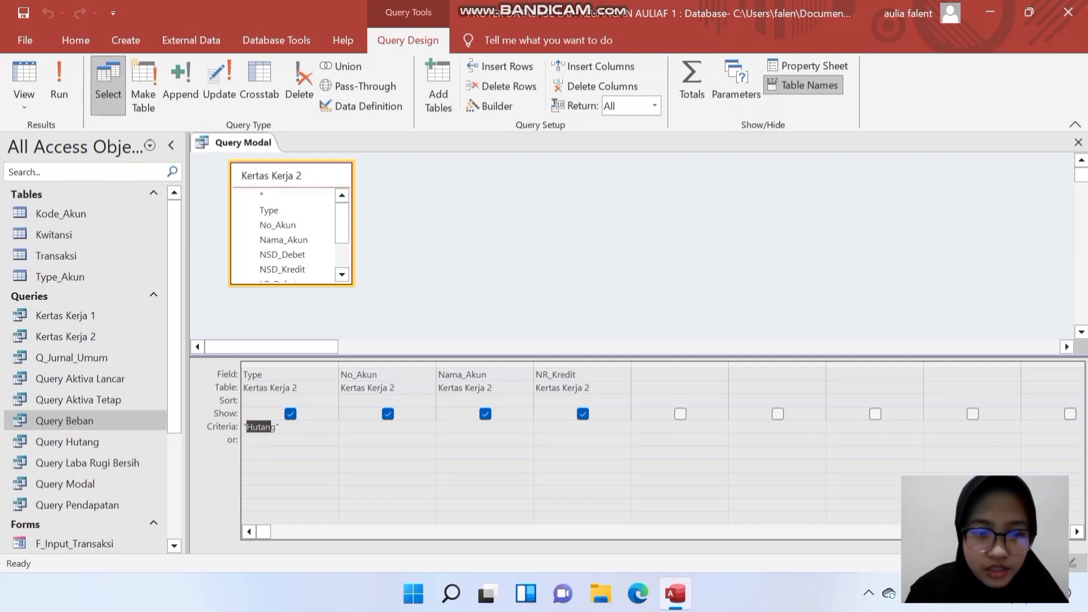
pyautogui.write('Modal')
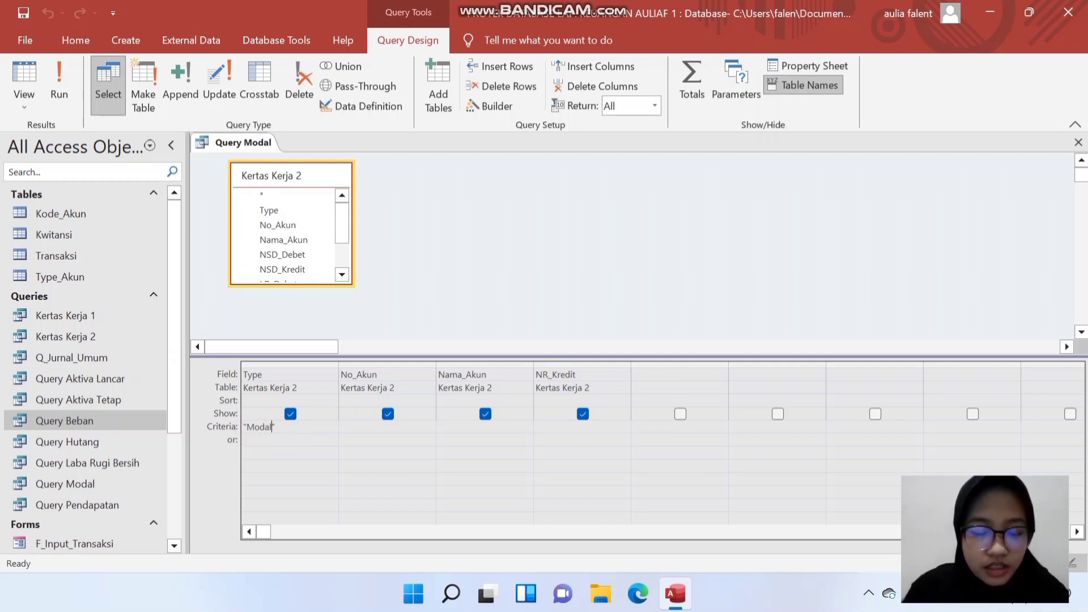
pyautogui.press('Return')
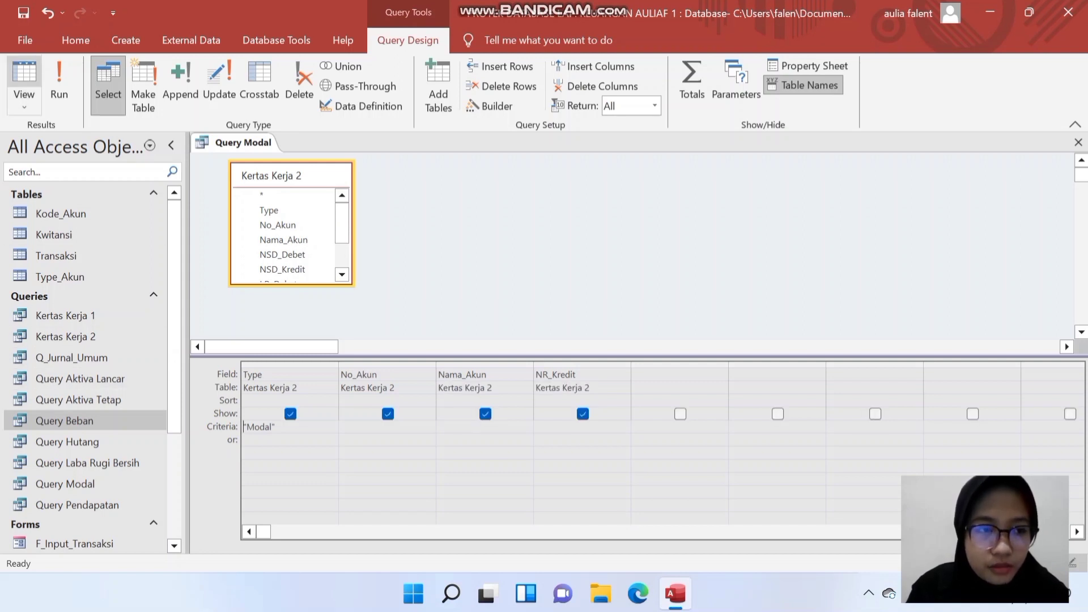
pyautogui.click(31, 74)
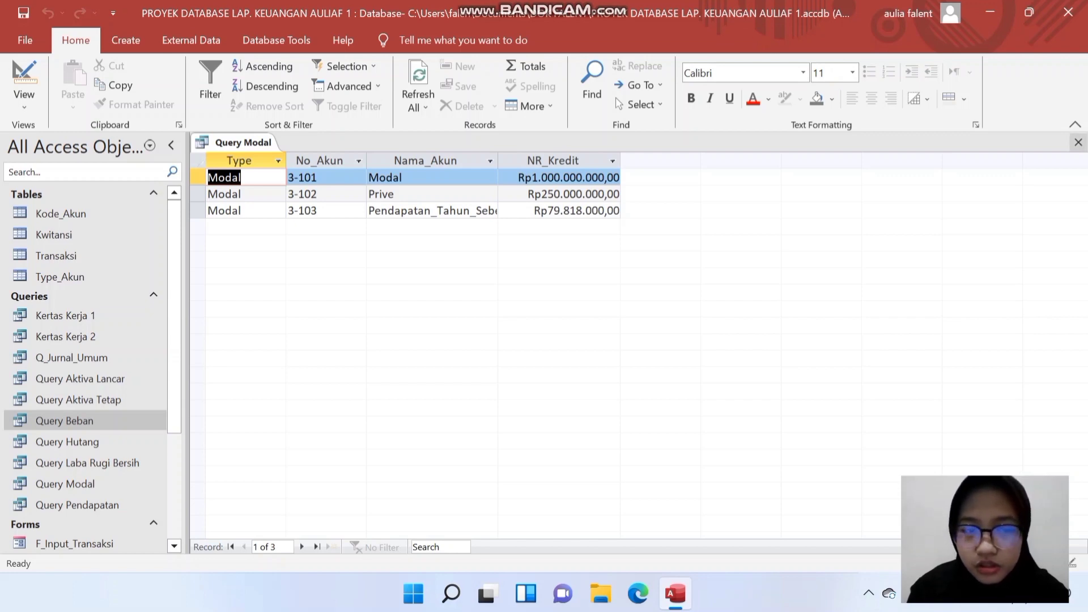
pyautogui.click(1078, 142)
pyautogui.click(868, 593)
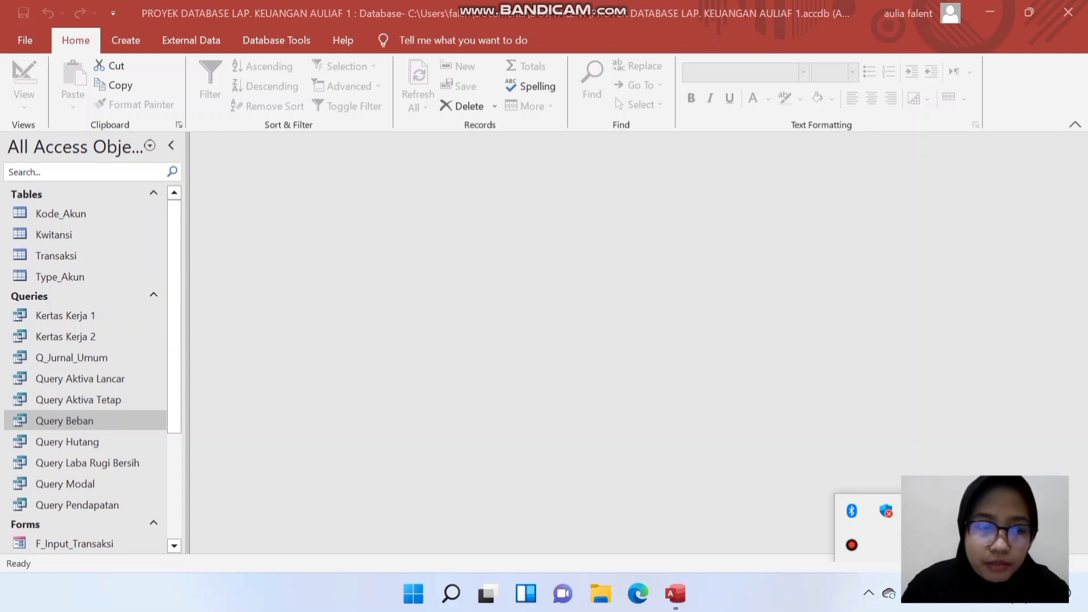
pyautogui.click(75, 41)
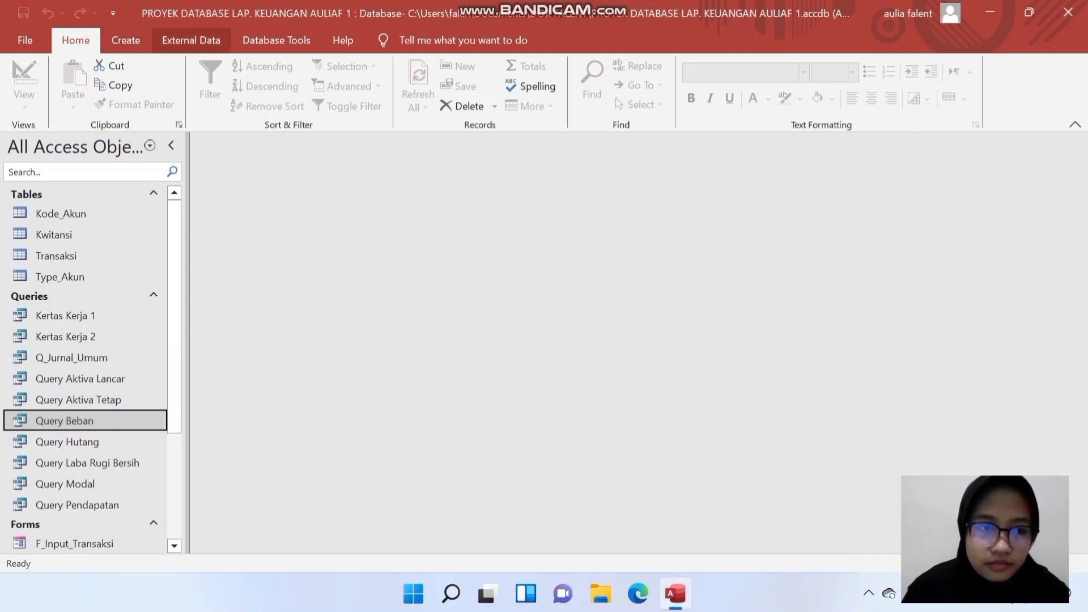
# Create a blank report in Design View and insert Query Aktiva Lancar as a subreport at the upper left of the Detail section.
pyautogui.click(126, 41)
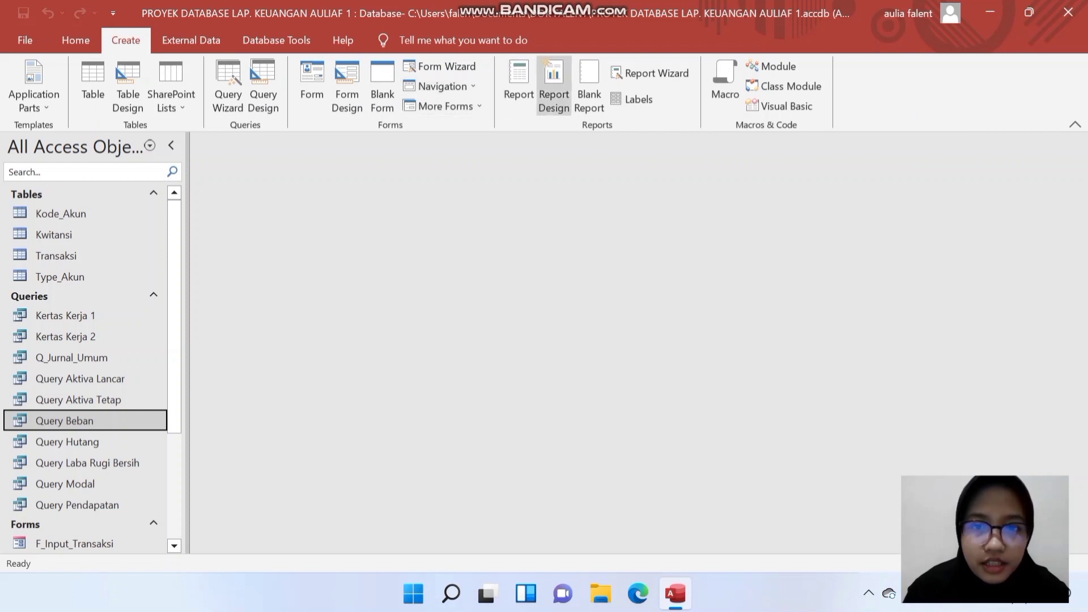
pyautogui.click(553, 85)
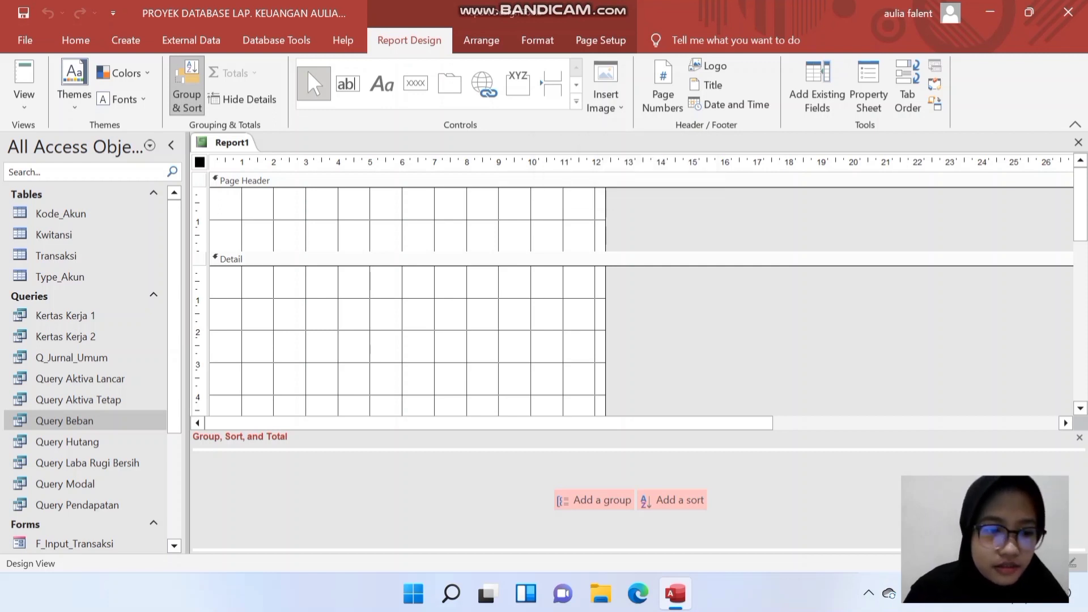
pyautogui.click(152, 379)
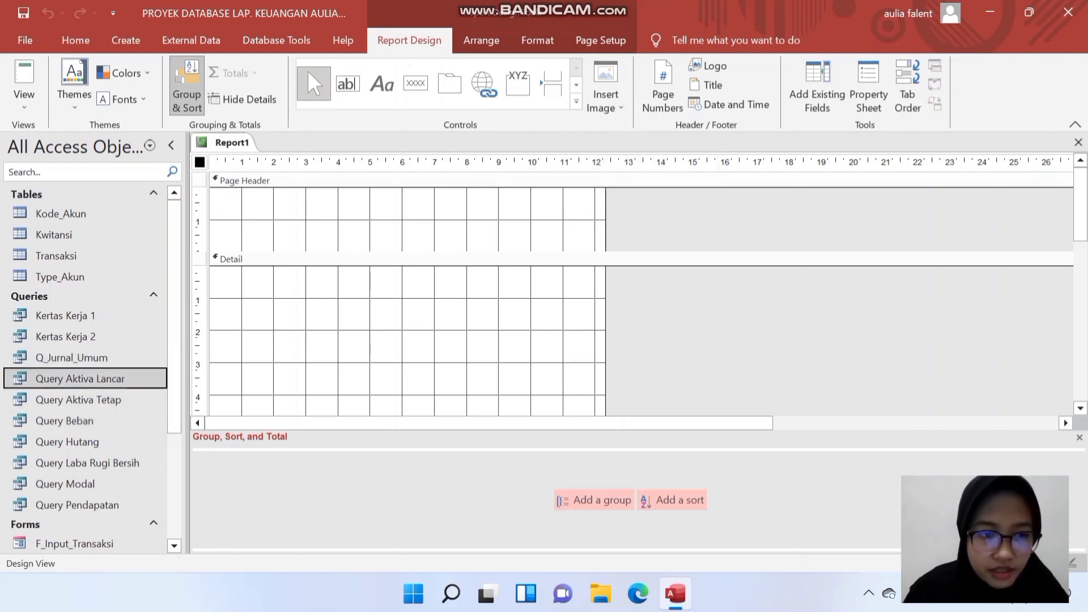
pyautogui.moveTo(151, 379); pyautogui.dragTo(221, 275)
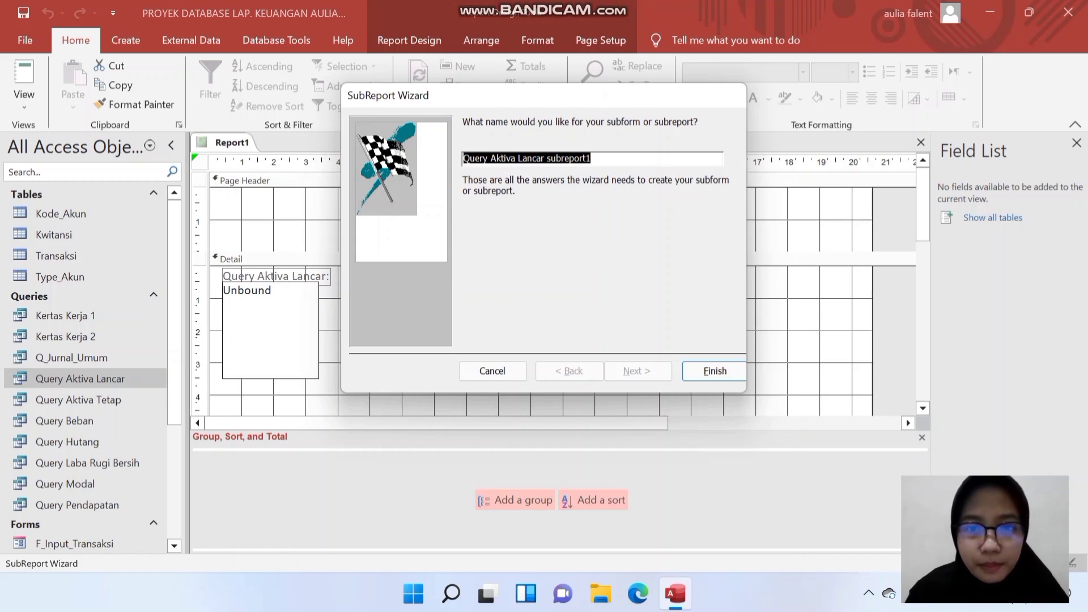
# Name the subreport "Subreport Aktiva Lancar" and finish the SubReport Wizard.
pyautogui.click(495, 158)
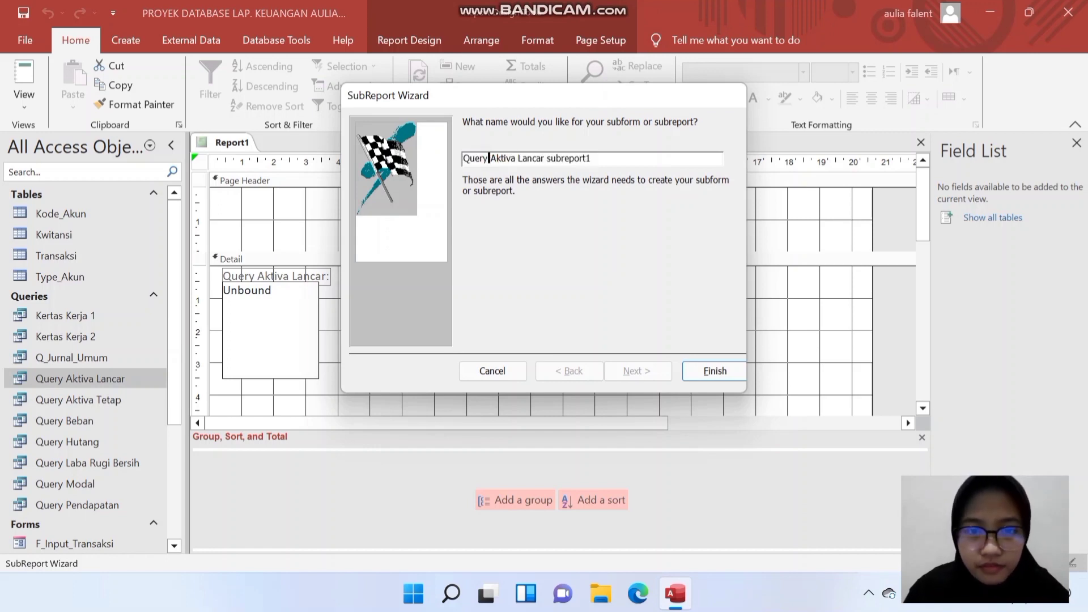
pyautogui.hotkey('shift', 'Home')
pyautogui.press('BackSpace')
pyautogui.write('Subreport')
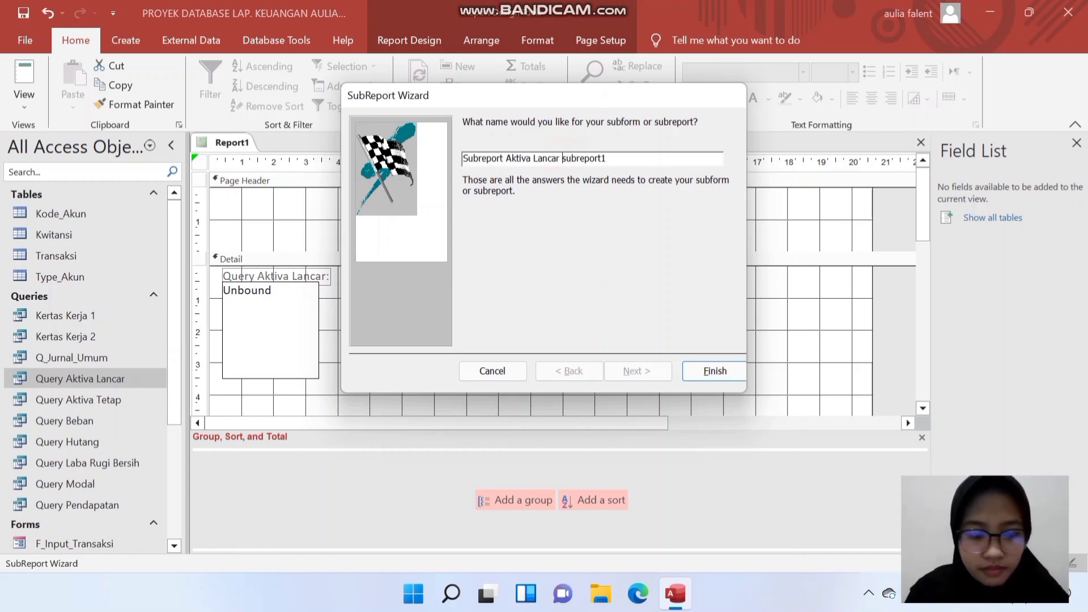
pyautogui.hotkey('shift', 'Right')
pyautogui.hotkey('shift', 'Right')
pyautogui.hotkey('shift', 'Right')
pyautogui.hotkey('shift', 'Right')
pyautogui.hotkey('shift', 'Right')
pyautogui.hotkey('shift', 'Right')
pyautogui.hotkey('shift', 'Right')
pyautogui.hotkey('shift', 'Right')
pyautogui.hotkey('shift', 'Right')
pyautogui.hotkey('shift', 'Right')
pyautogui.press('BackSpace')
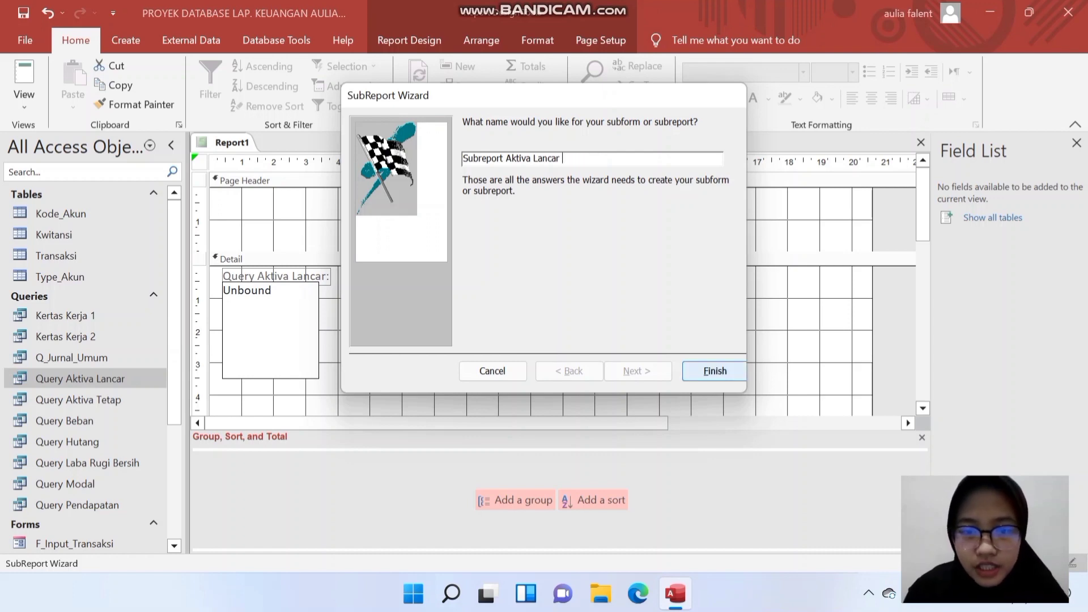
pyautogui.press('Return')
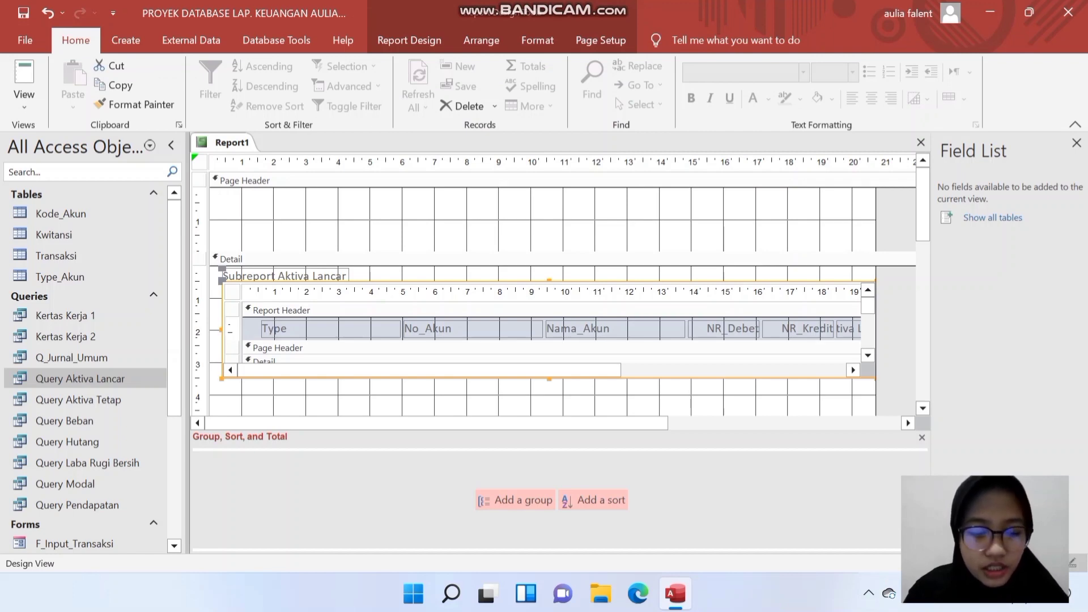
# Save the report as "Neraca".
pyautogui.hotkey('ctrl', 's')
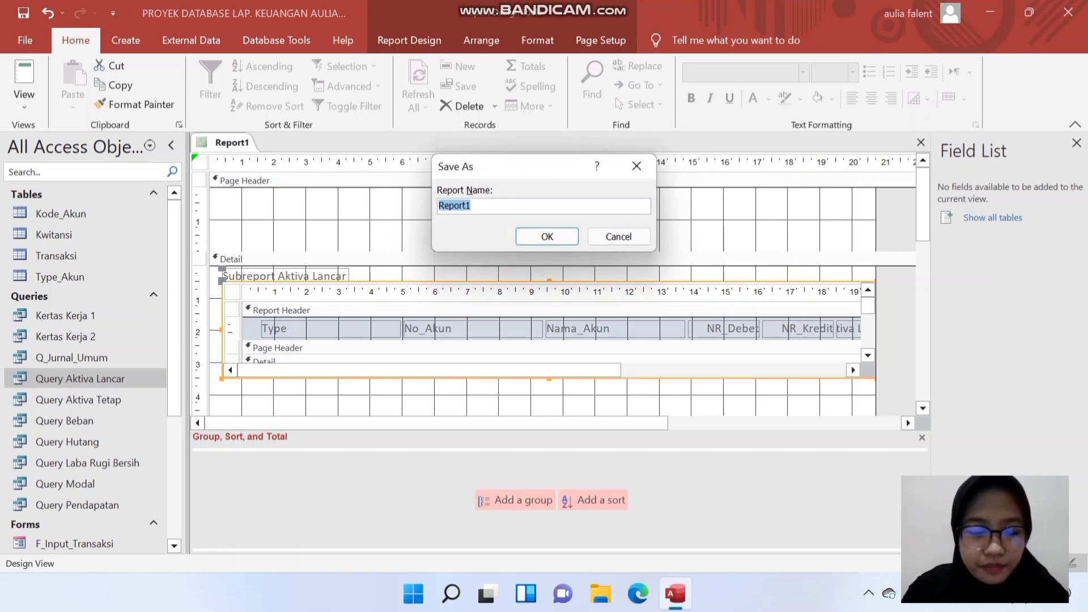
pyautogui.write('Neraca')
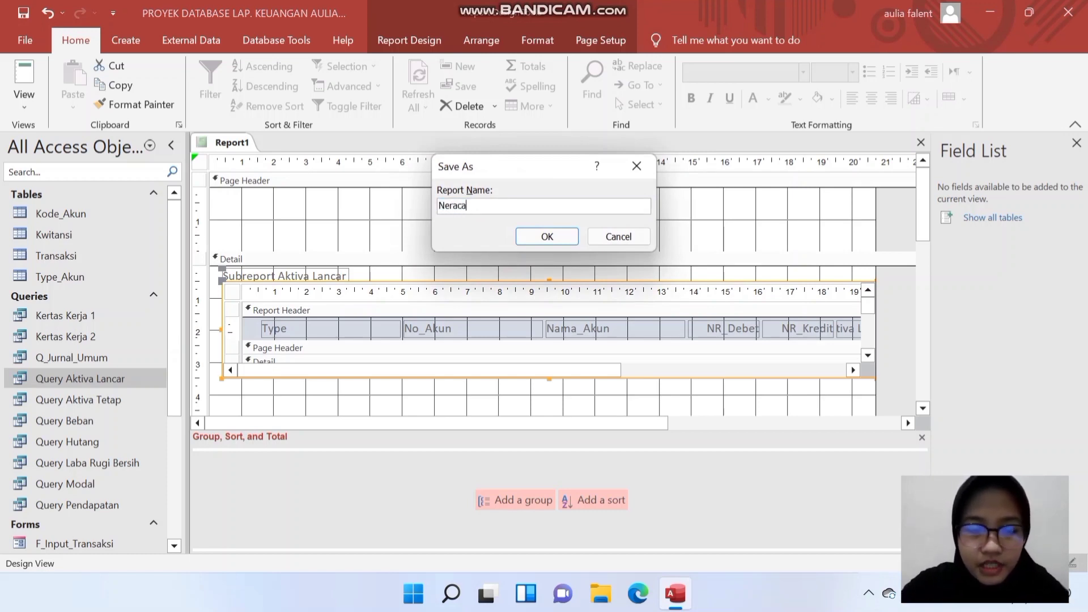
pyautogui.press('Return')
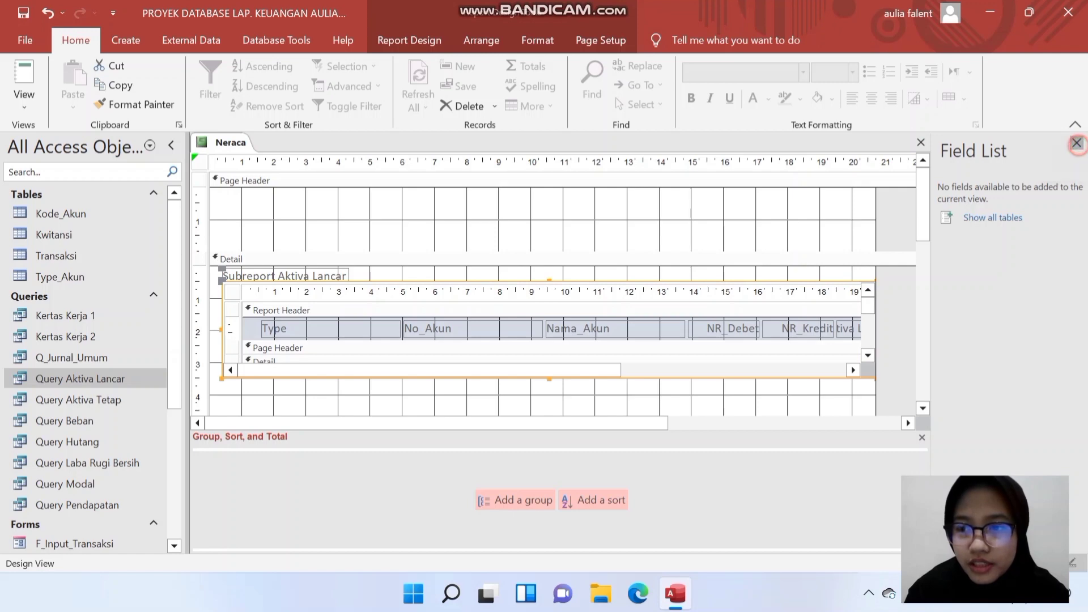
# Close the Field List and the Neraca report, and open the Subreport Aktiva Lancar report in Design View.
pyautogui.click(1076, 143)
pyautogui.click(1078, 142)
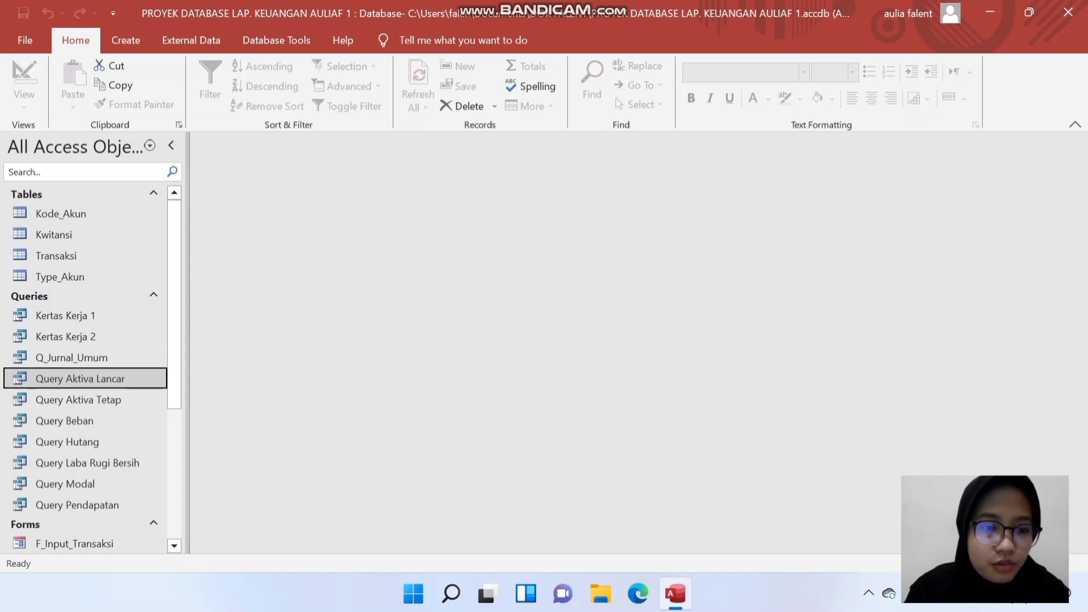
pyautogui.scroll(-3, 174, 290)
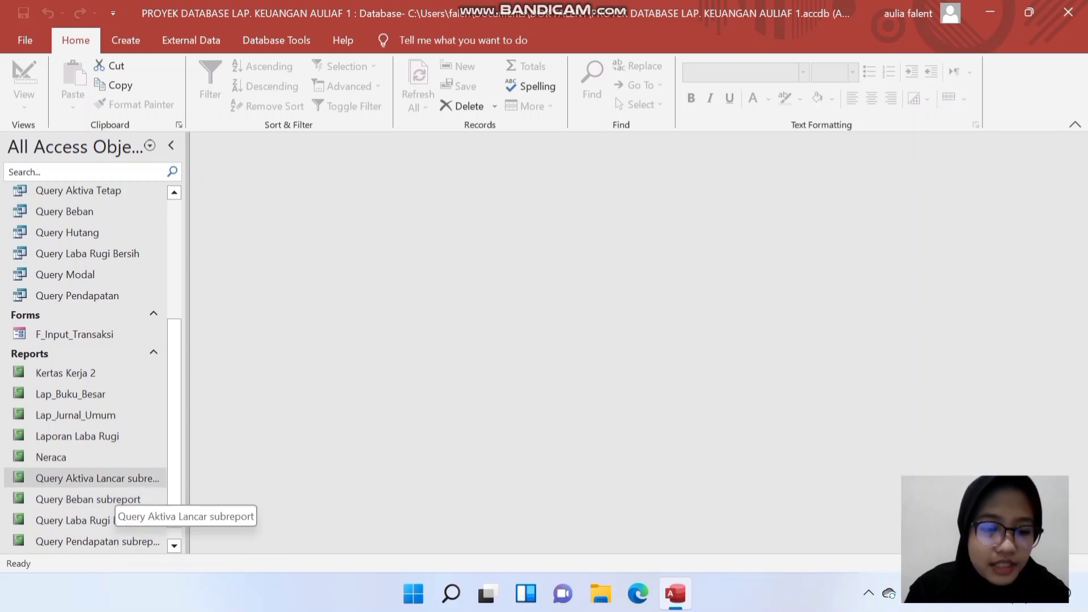
pyautogui.scroll(-1, 85, 521)
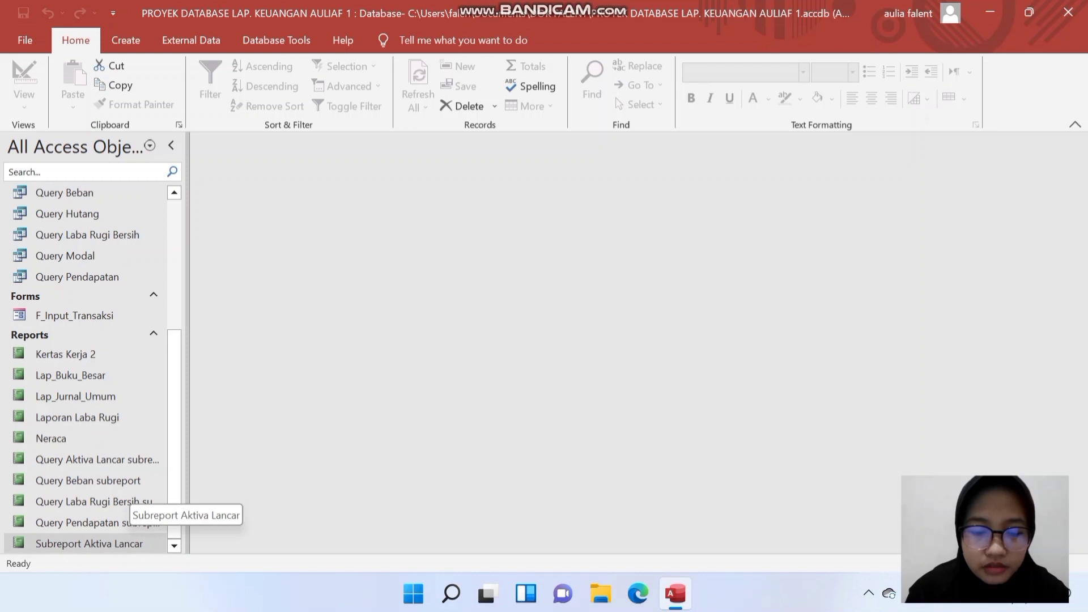
pyautogui.click(128, 542)
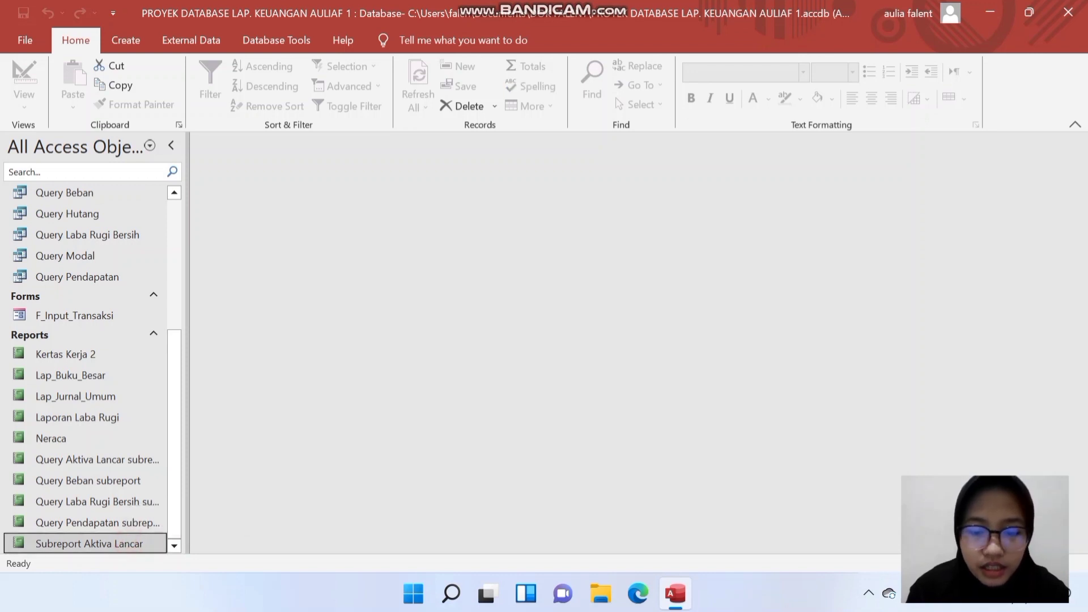
pyautogui.rightClick(130, 542)
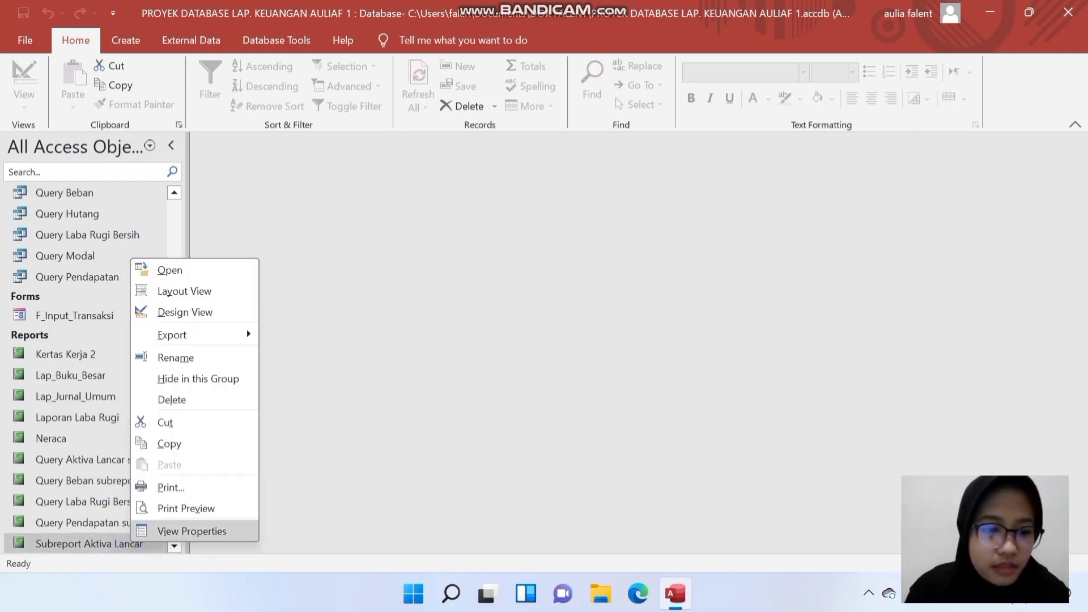
pyautogui.click(185, 311)
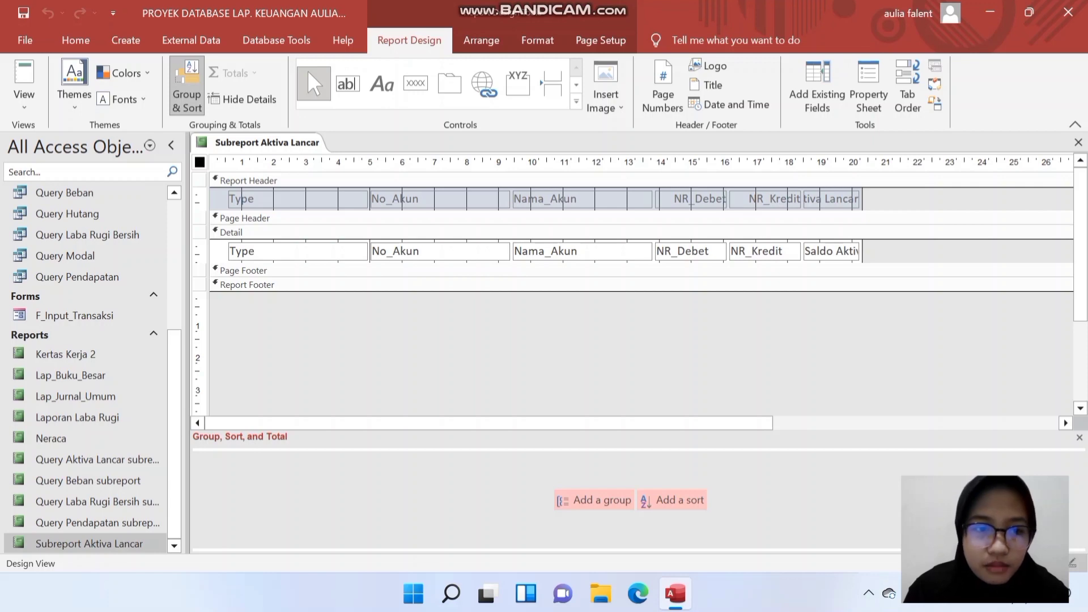
# Arrange all Report Header labels and Detail fields in a Tabular layout with control padding set to None.
pyautogui.moveTo(217, 197); pyautogui.dragTo(863, 249)
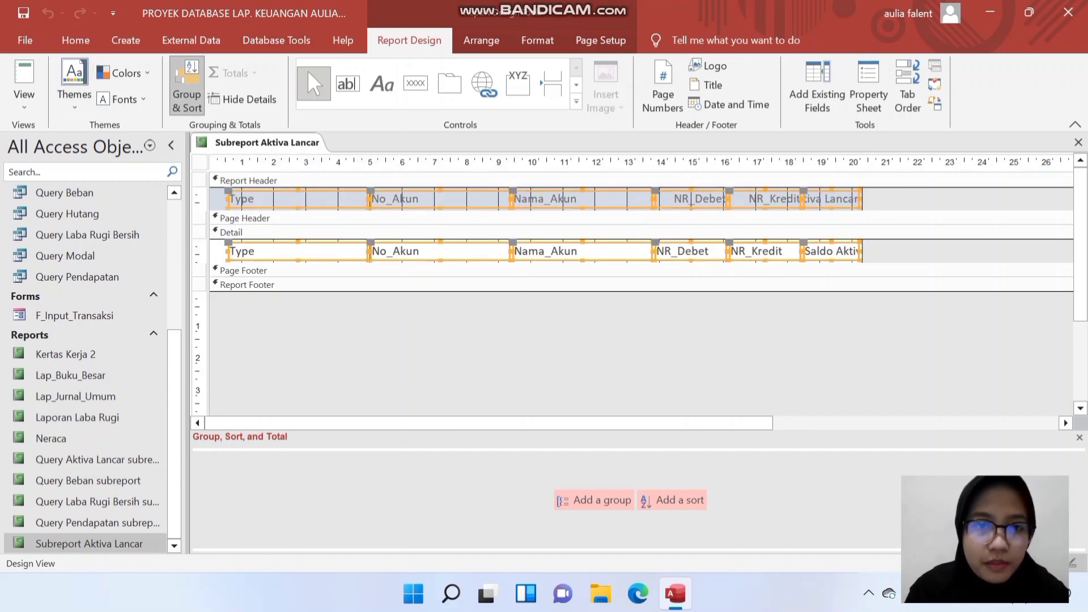
pyautogui.click(481, 41)
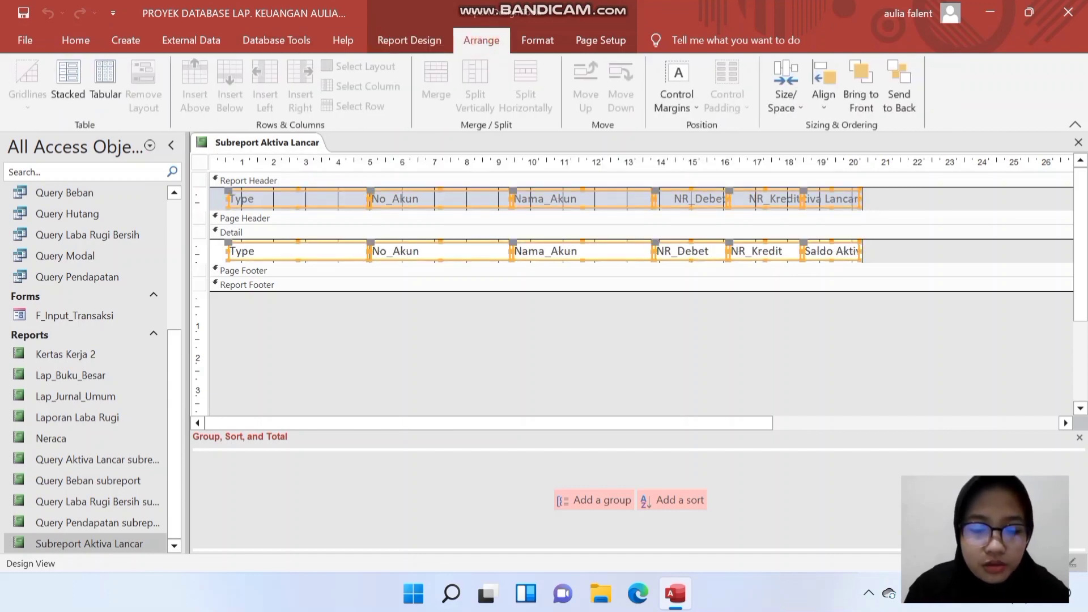
pyautogui.click(105, 85)
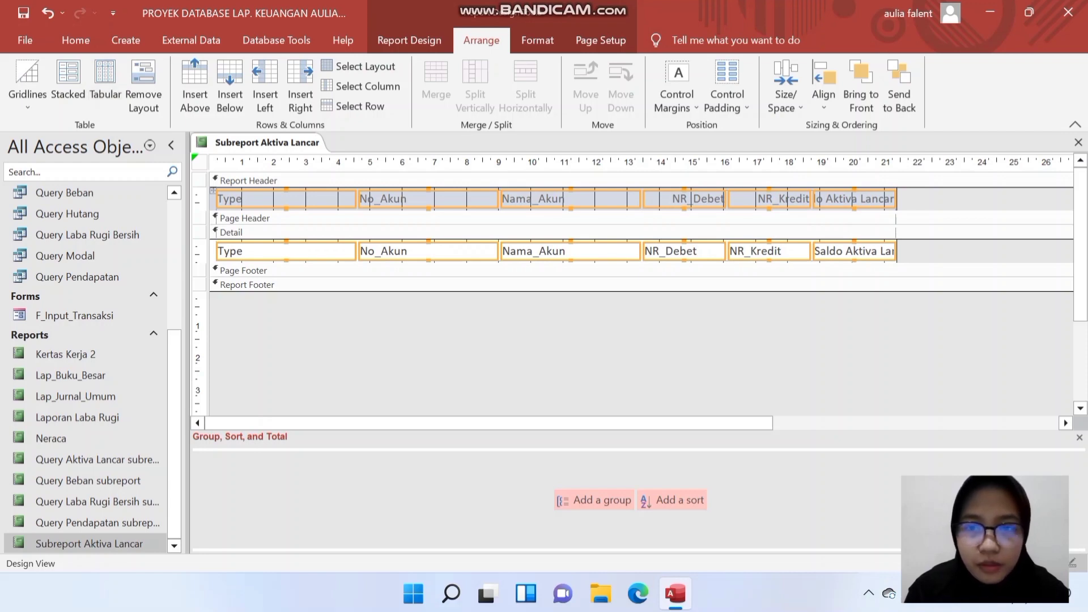
pyautogui.click(727, 93)
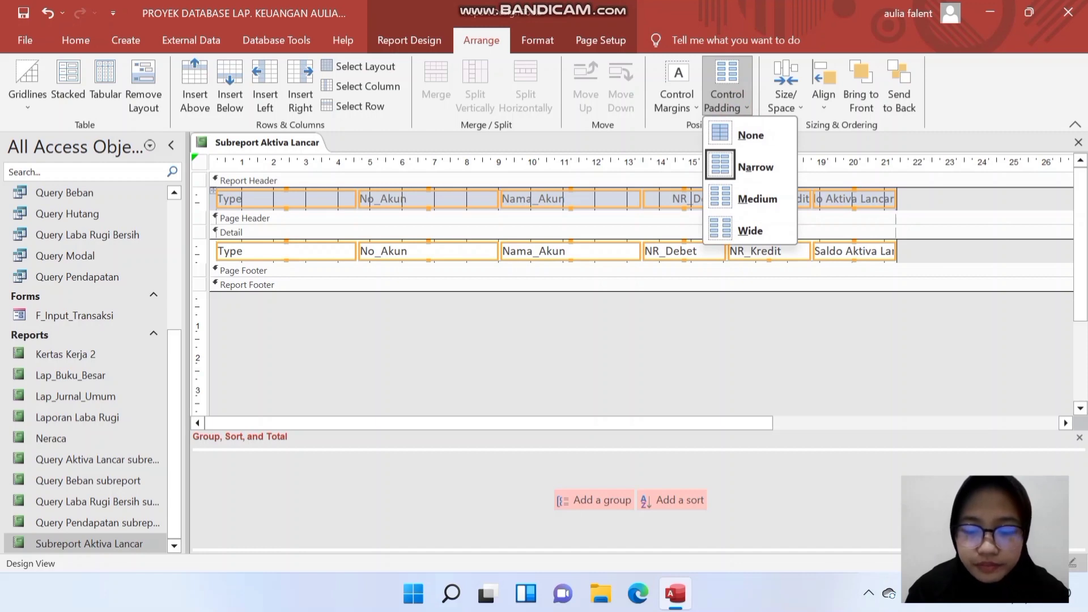
pyautogui.click(746, 135)
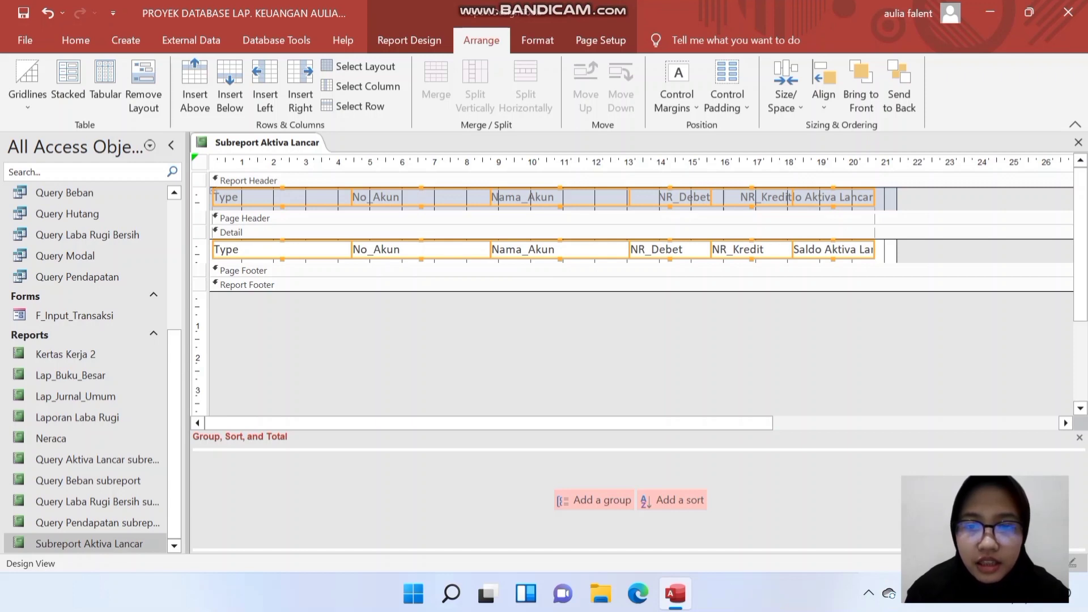
pyautogui.click(659, 180)
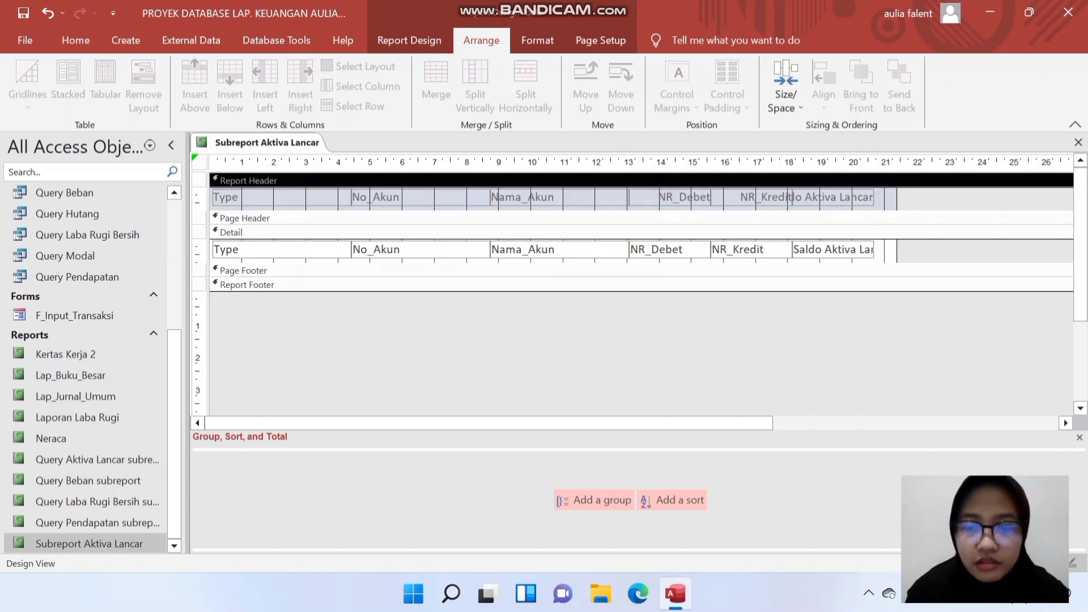
# Delete the NR_Debet and NR_Kredit labels and fields together with the empty layout cells they leave.
pyautogui.click(660, 285)
pyautogui.click(660, 270)
pyautogui.moveTo(661, 250); pyautogui.dragTo(695, 248)
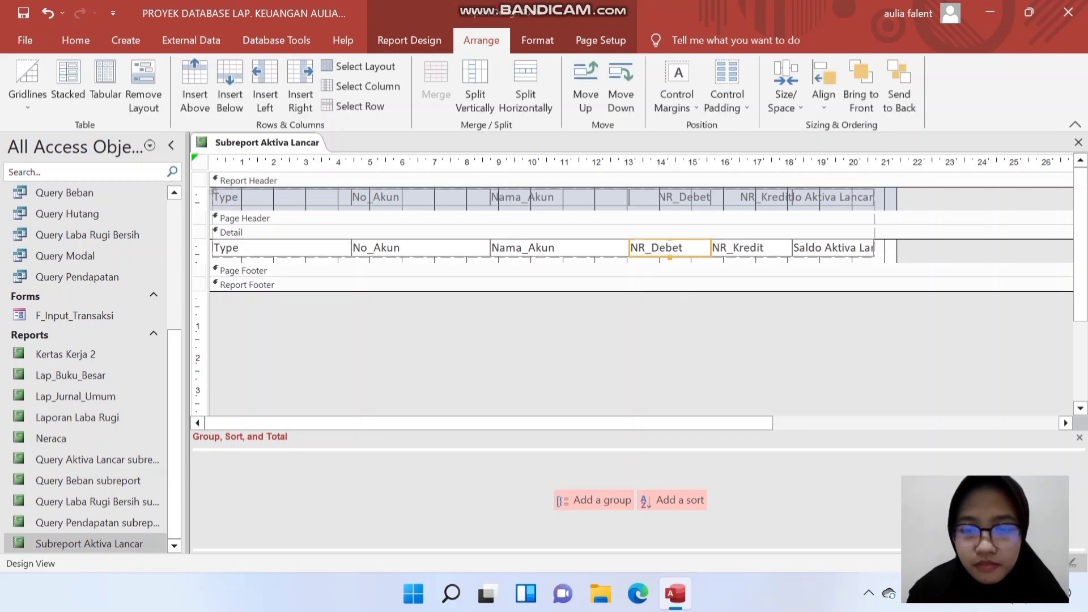
pyautogui.click(693, 197)
pyautogui.moveTo(710, 197); pyautogui.dragTo(714, 197)
pyautogui.keyDown('shift'); pyautogui.click(759, 198); pyautogui.keyUp('shift')
pyautogui.press('Delete')
pyautogui.click(691, 242)
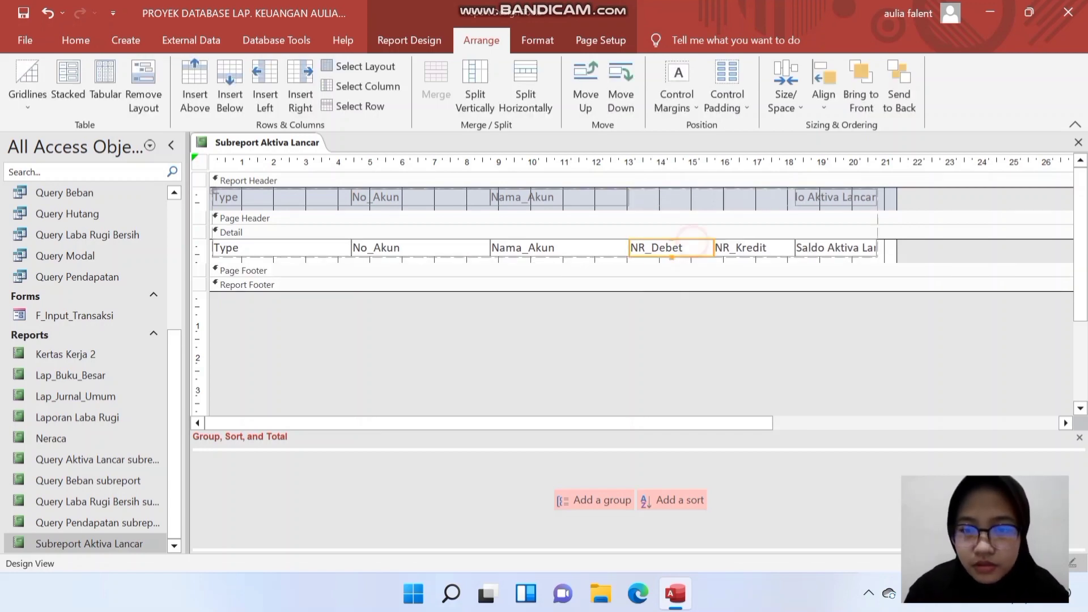
pyautogui.keyDown('shift'); pyautogui.click(753, 248); pyautogui.keyUp('shift')
pyautogui.press('Delete')
pyautogui.click(733, 199)
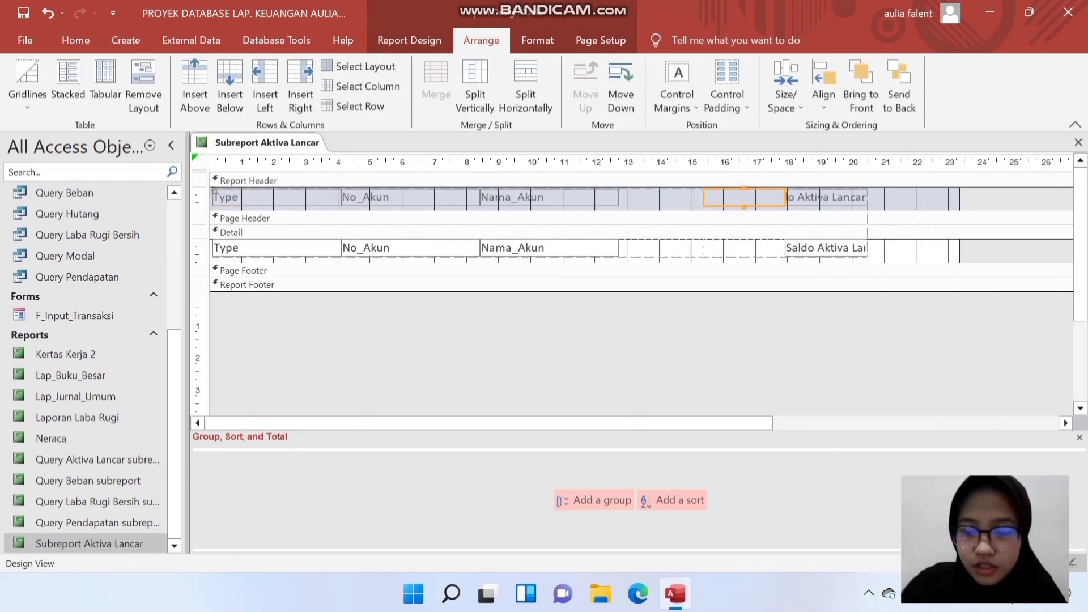
pyautogui.press('Delete')
pyautogui.click(680, 198)
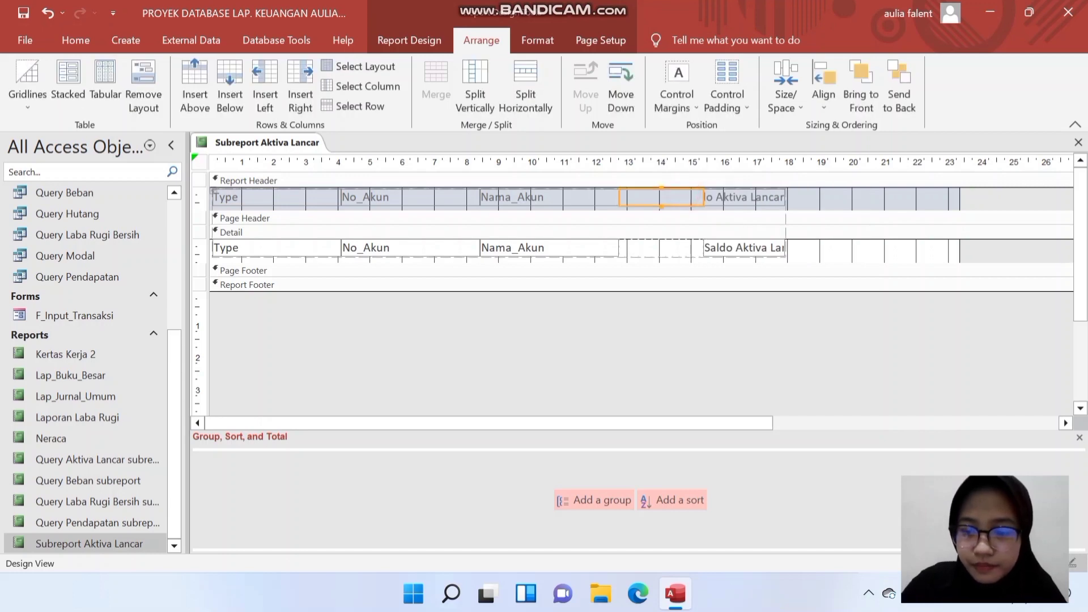
pyautogui.press('Delete')
# Widen the Saldo Aktiva Lancar column until its full name fits, and shrink the Report Header and Detail sections to the controls' height.
pyautogui.click(677, 198)
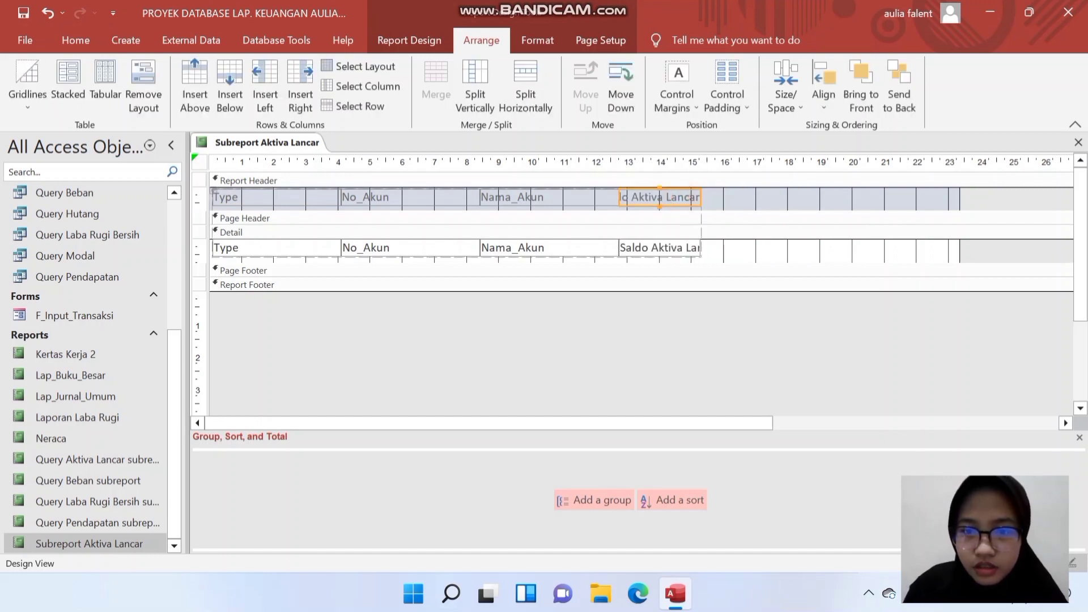
pyautogui.moveTo(701, 197); pyautogui.dragTo(782, 197)
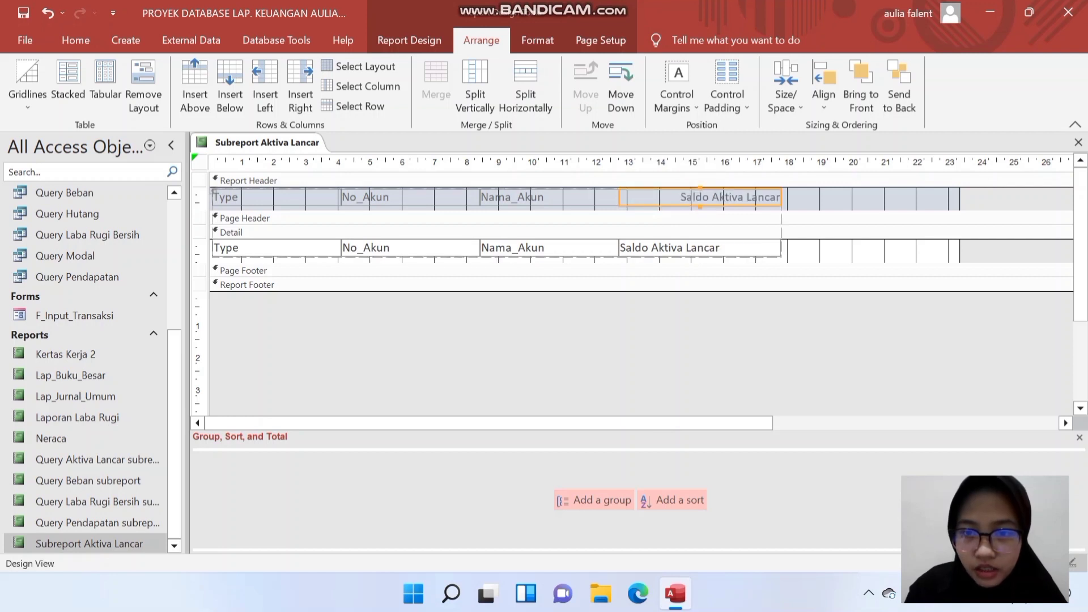
pyautogui.click(680, 218)
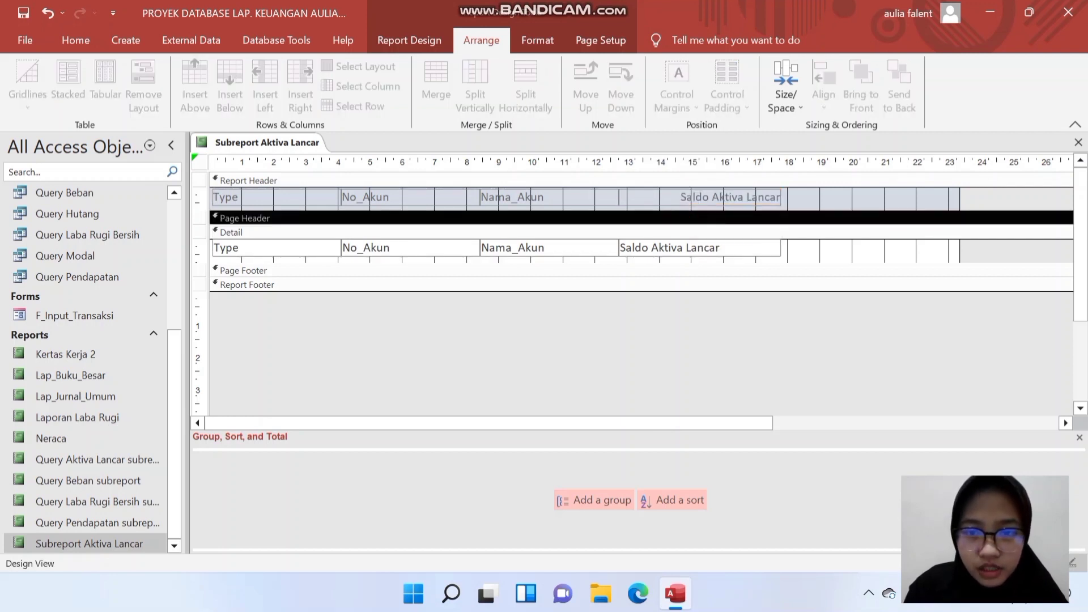
pyautogui.moveTo(665, 212); pyautogui.dragTo(666, 207)
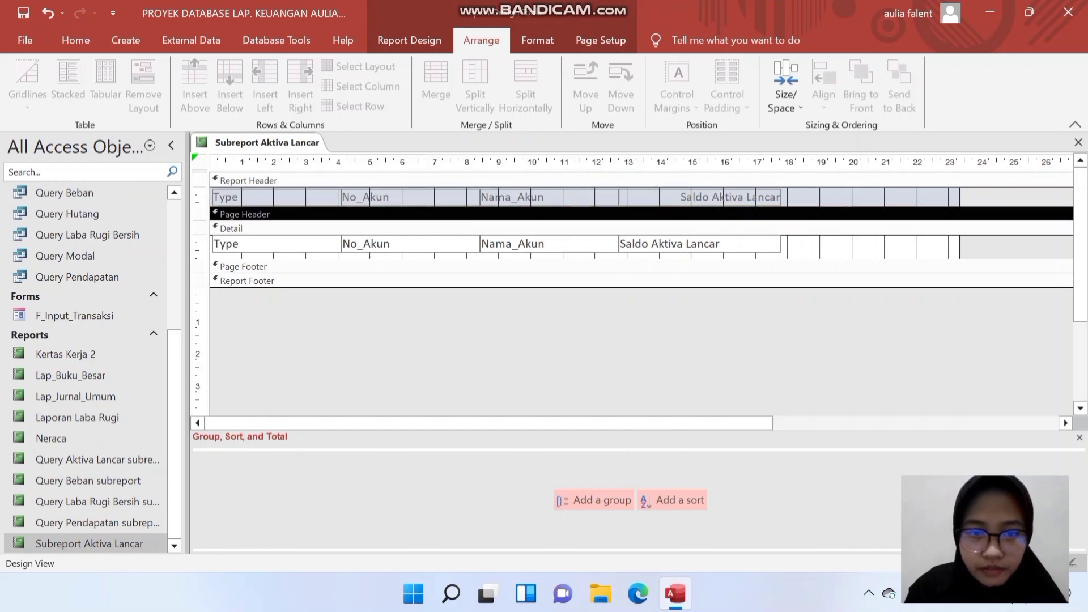
pyautogui.click(591, 265)
pyautogui.moveTo(593, 260); pyautogui.dragTo(593, 253)
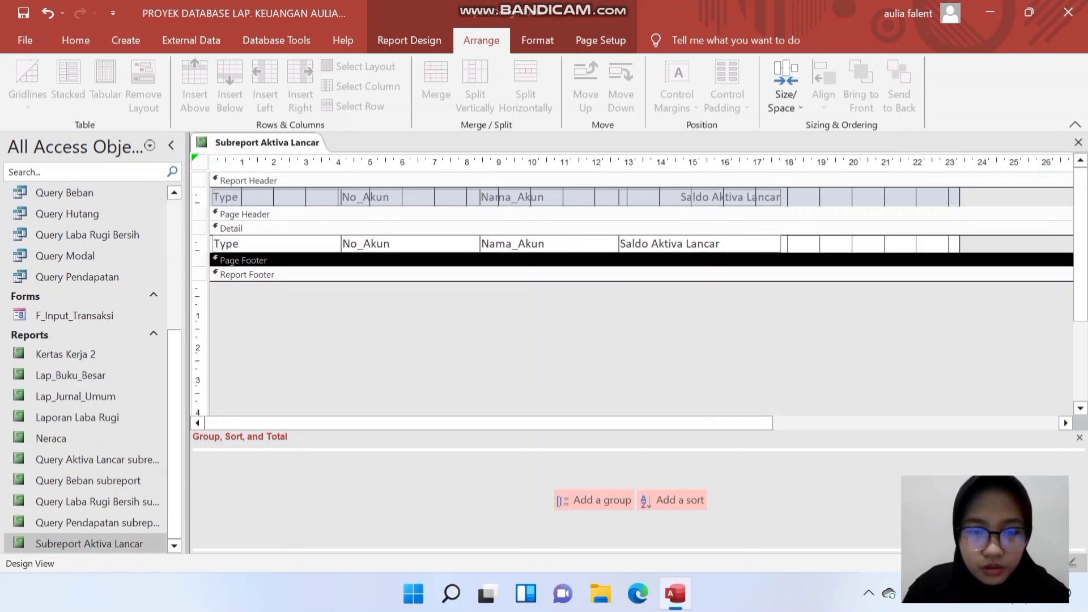
pyautogui.click(468, 199)
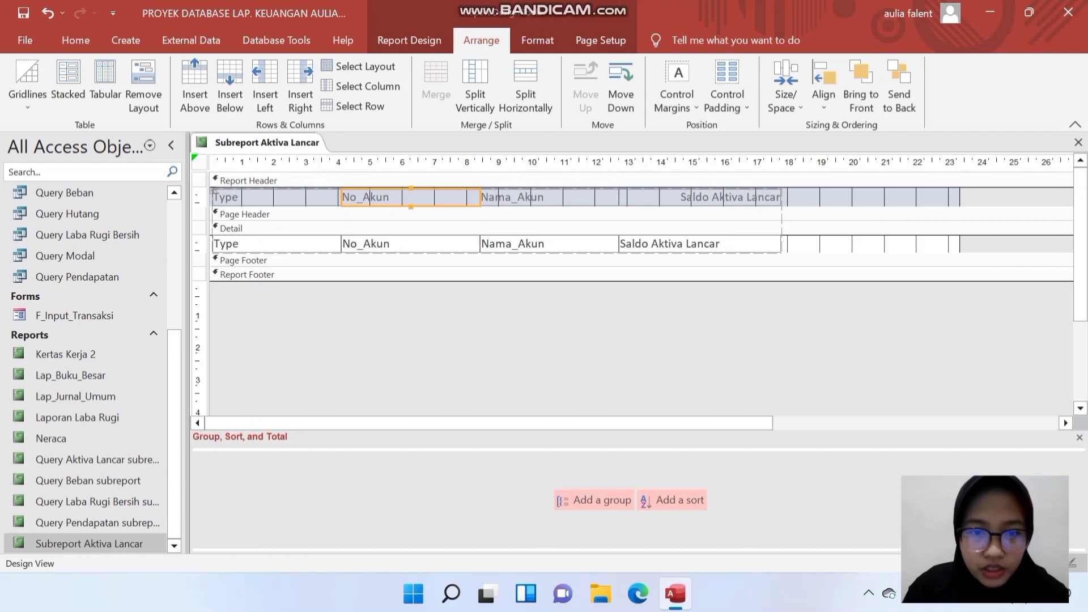
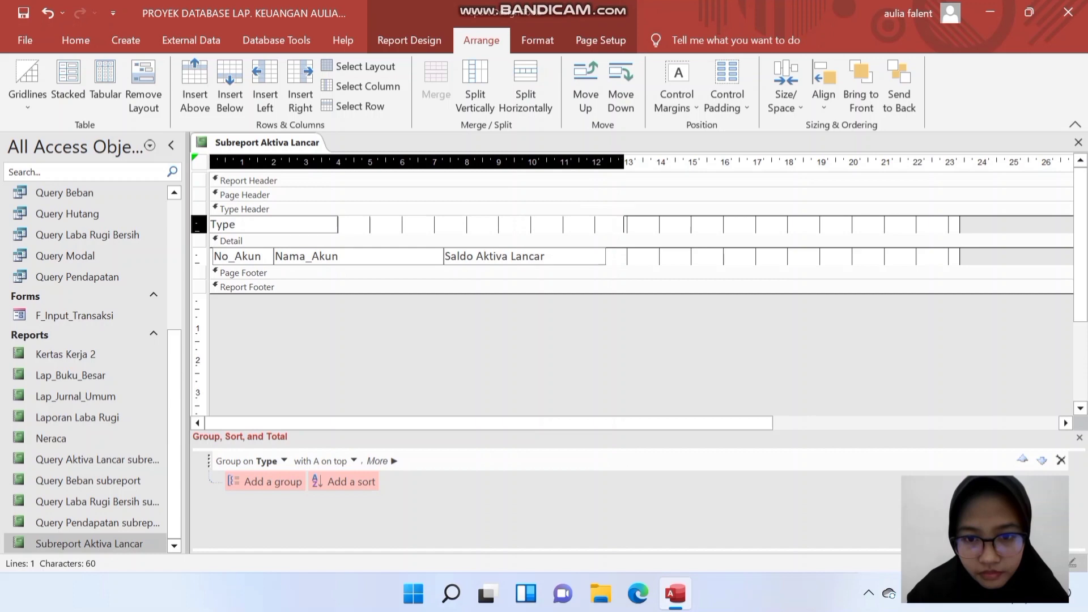
# Extend the Saldo Aktiva Lancar field in the Detail section to align with the right edge of the Type box.
pyautogui.click(601, 256)
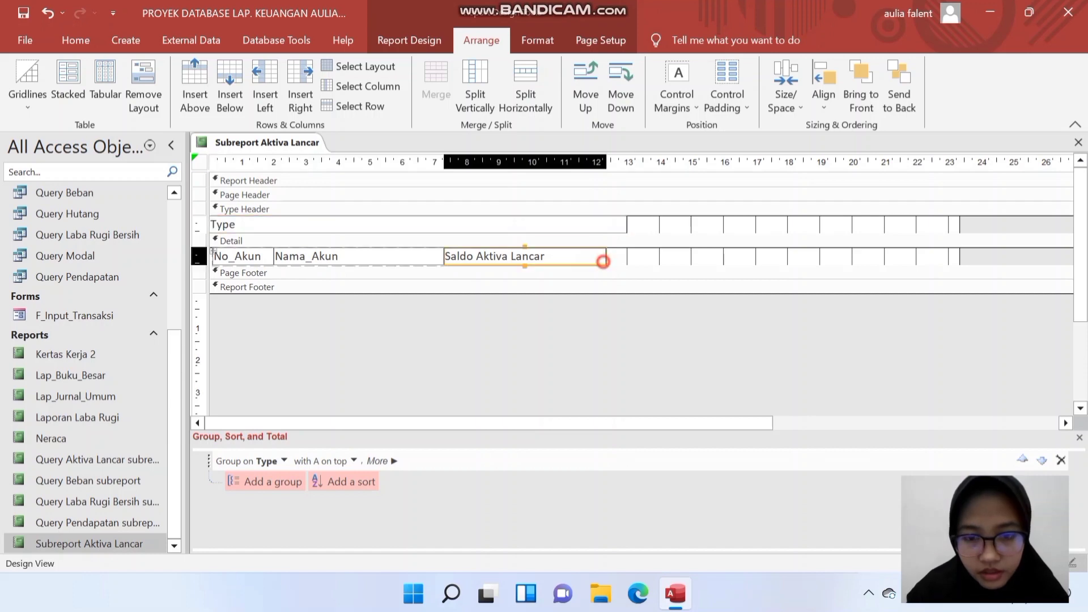
pyautogui.moveTo(606, 257); pyautogui.dragTo(627, 257)
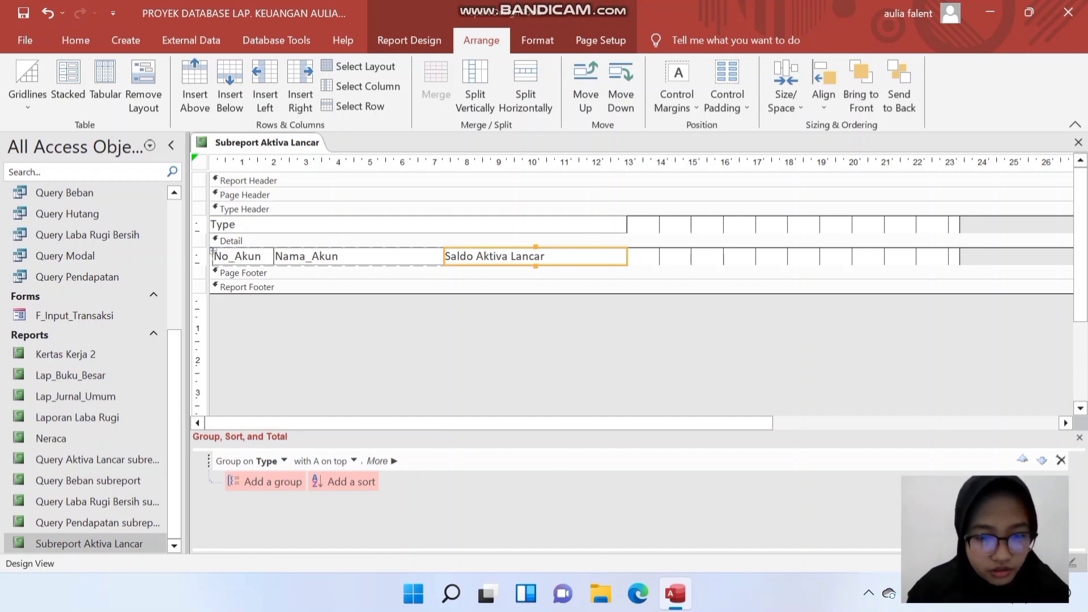
# Add a grand total to the Type group that sums Saldo Aktiva Lancar.
pyautogui.click(379, 460)
pyautogui.click(503, 459)
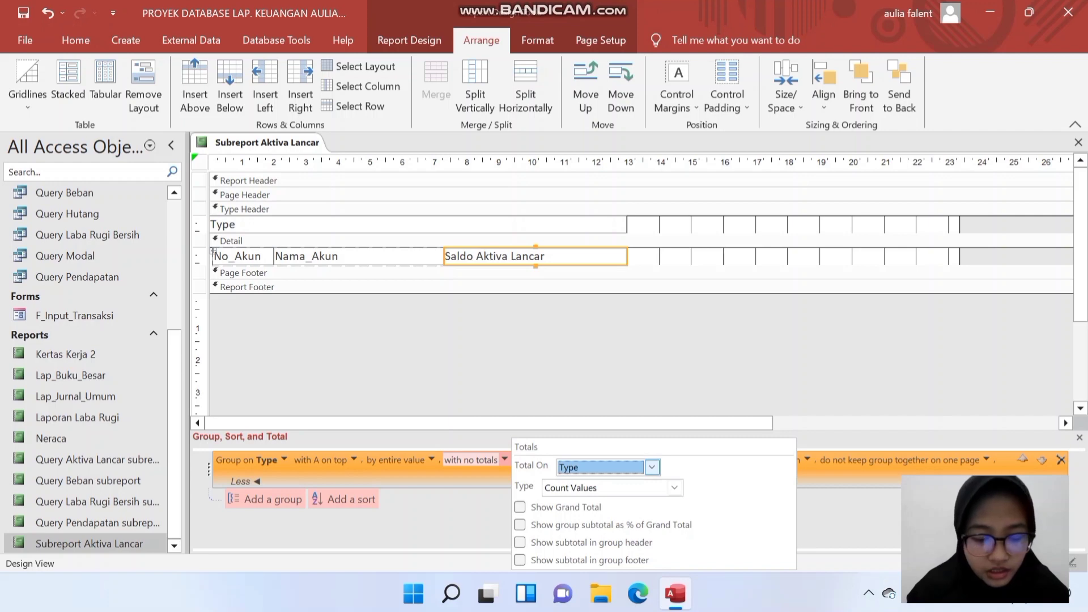
pyautogui.click(652, 466)
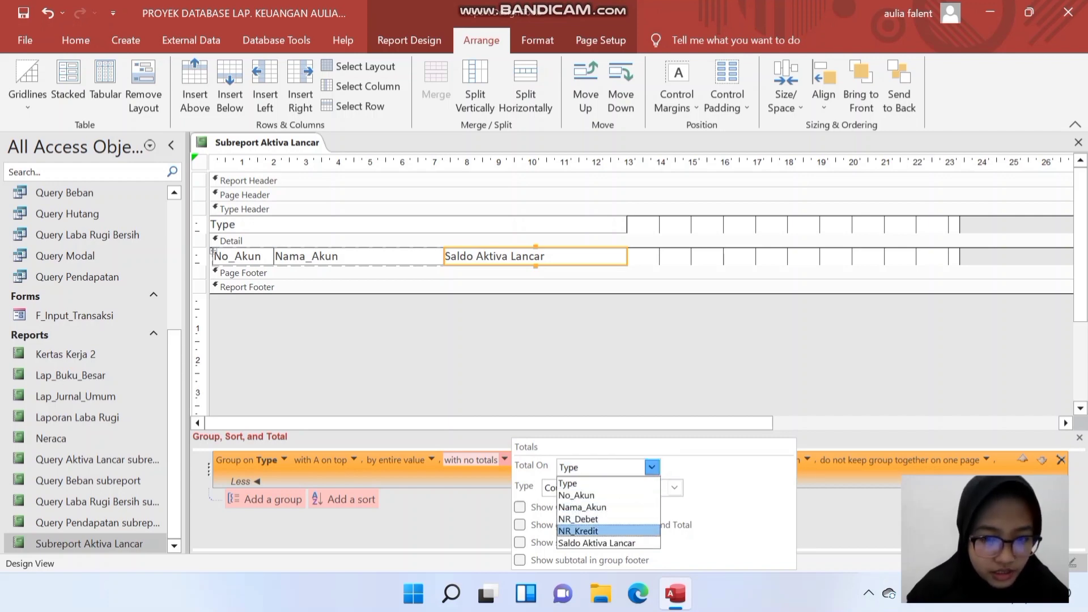
pyautogui.click(597, 542)
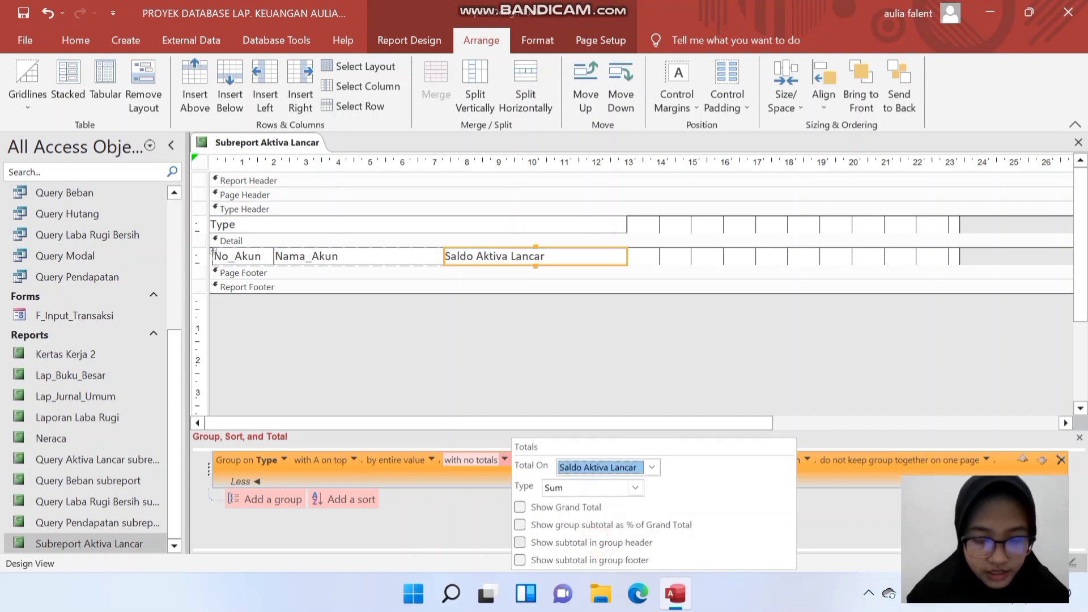
pyautogui.click(519, 506)
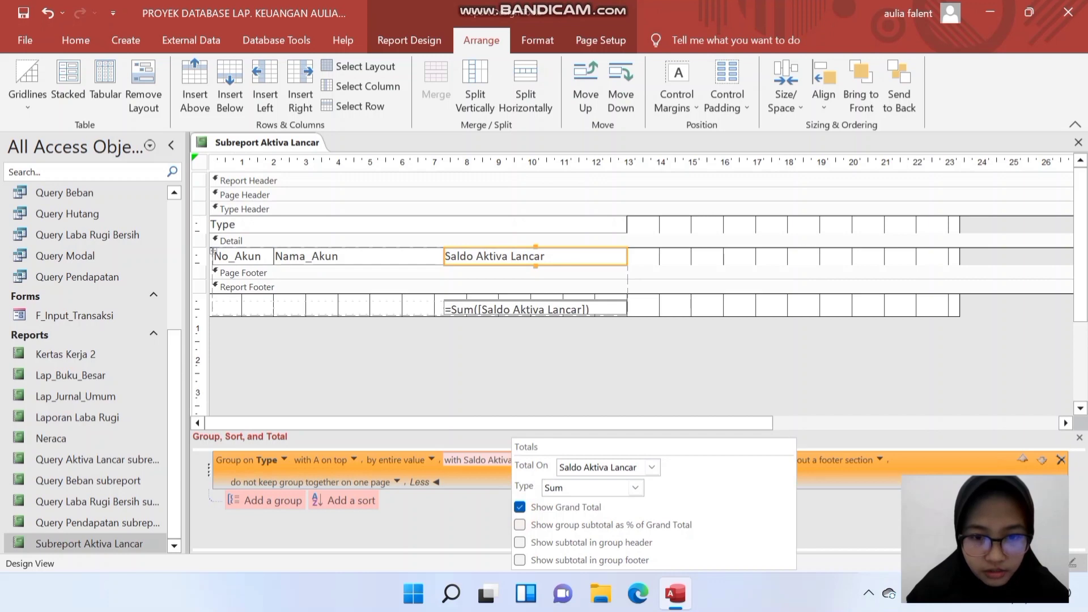
pyautogui.click(599, 370)
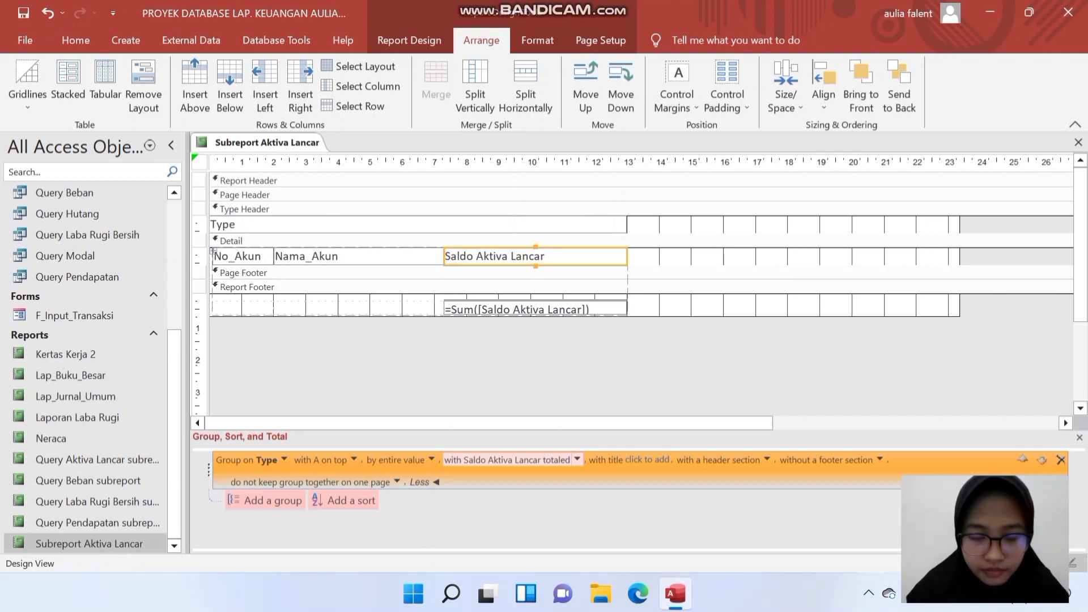
# Stretch the sum box up to the top of the Report Footer and make its text bold.
pyautogui.click(582, 308)
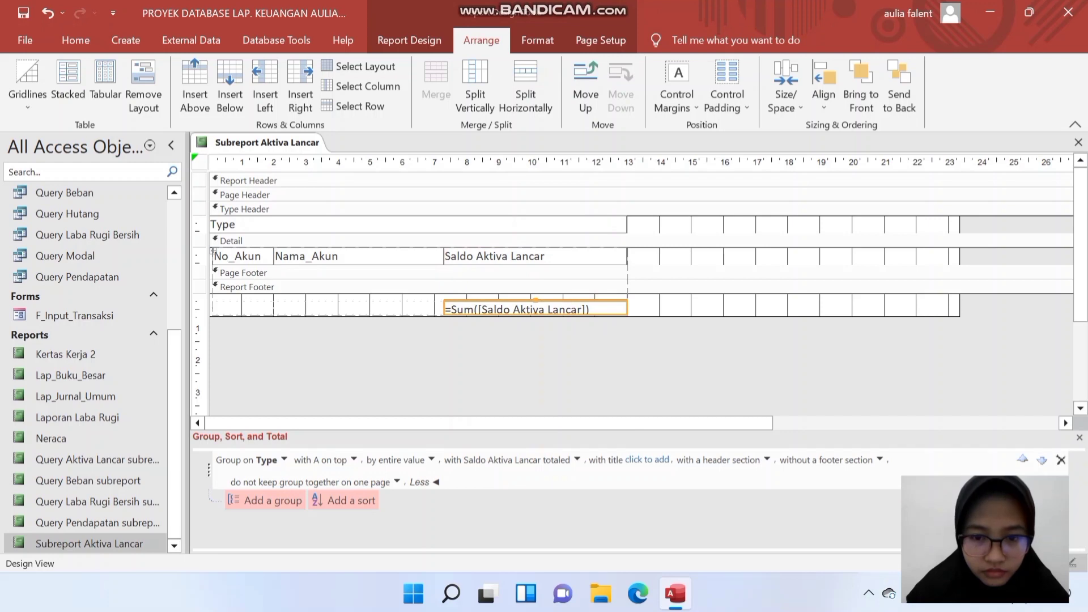
pyautogui.moveTo(536, 299); pyautogui.dragTo(536, 292)
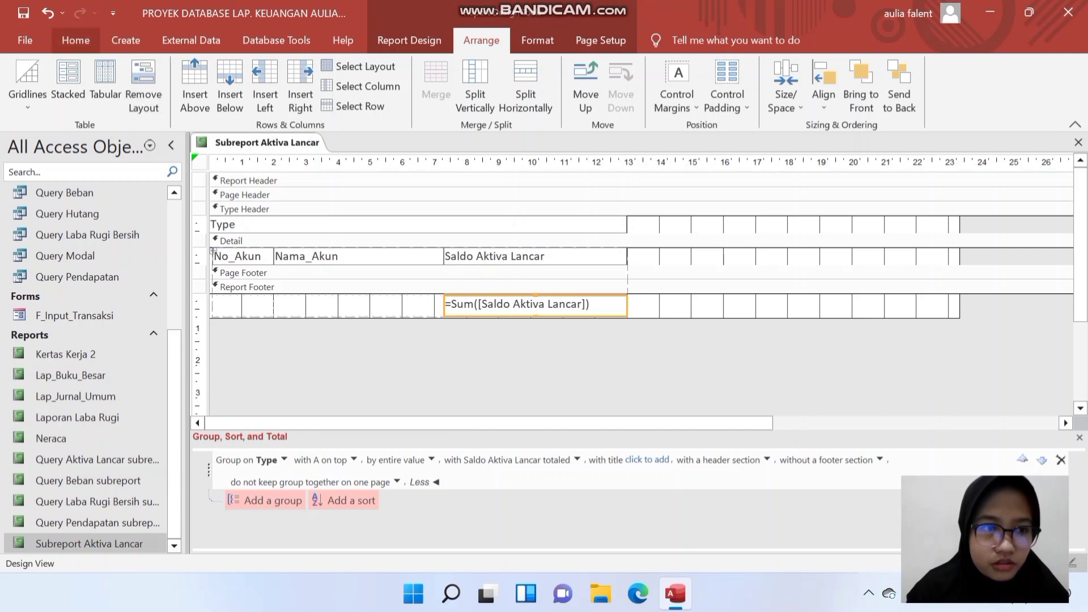
pyautogui.click(76, 39)
pyautogui.click(690, 98)
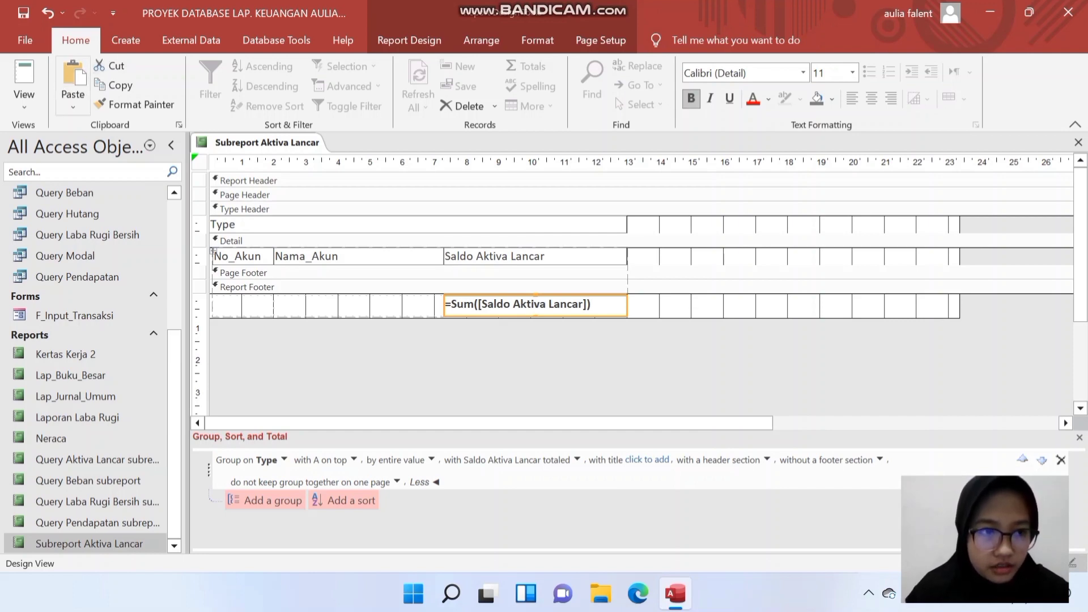
# Preview the subreport in Report View, and set the format of the Report Footer sum box to Currency in Design View.
pyautogui.click(23, 77)
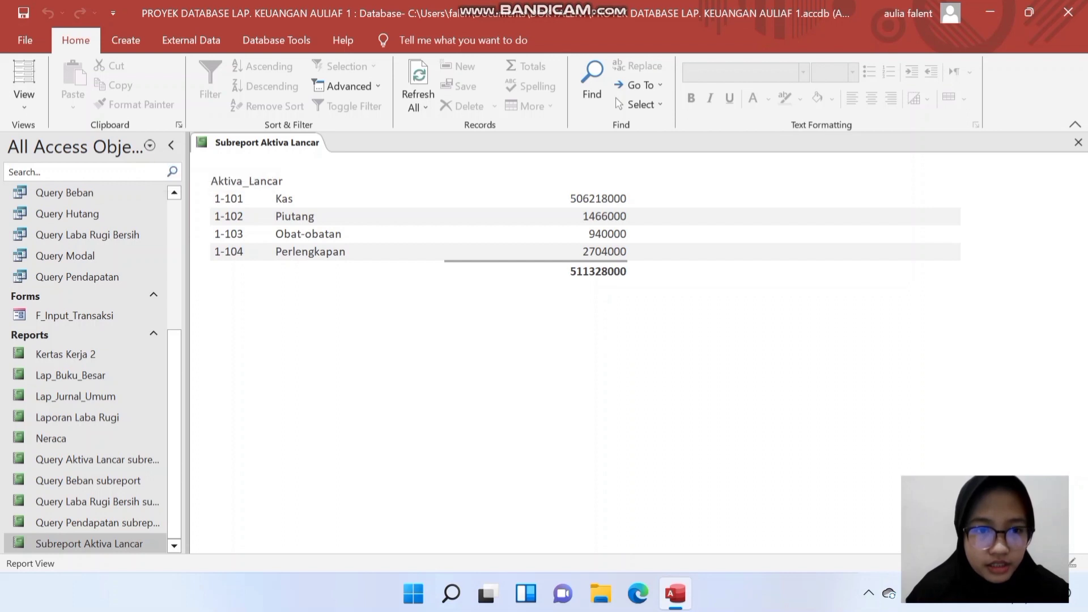
pyautogui.rightClick(286, 143)
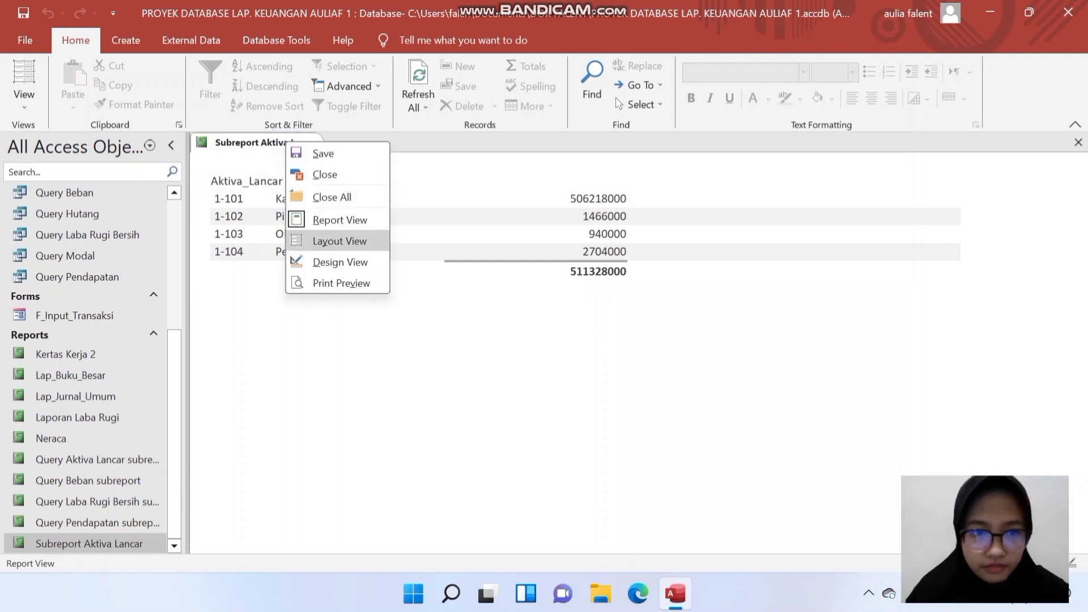
pyautogui.click(299, 261)
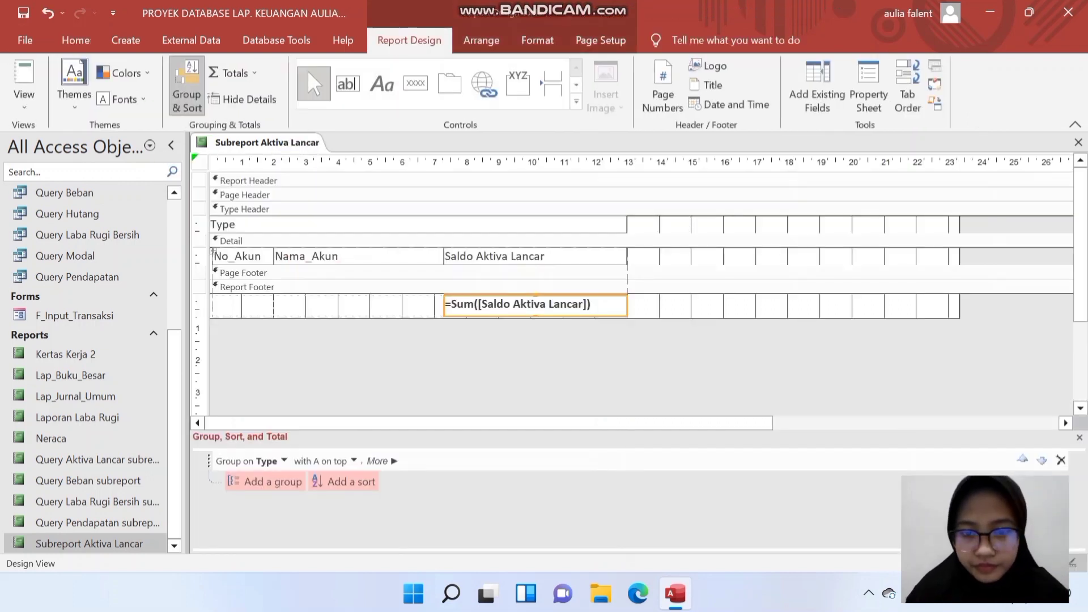
pyautogui.click(597, 305)
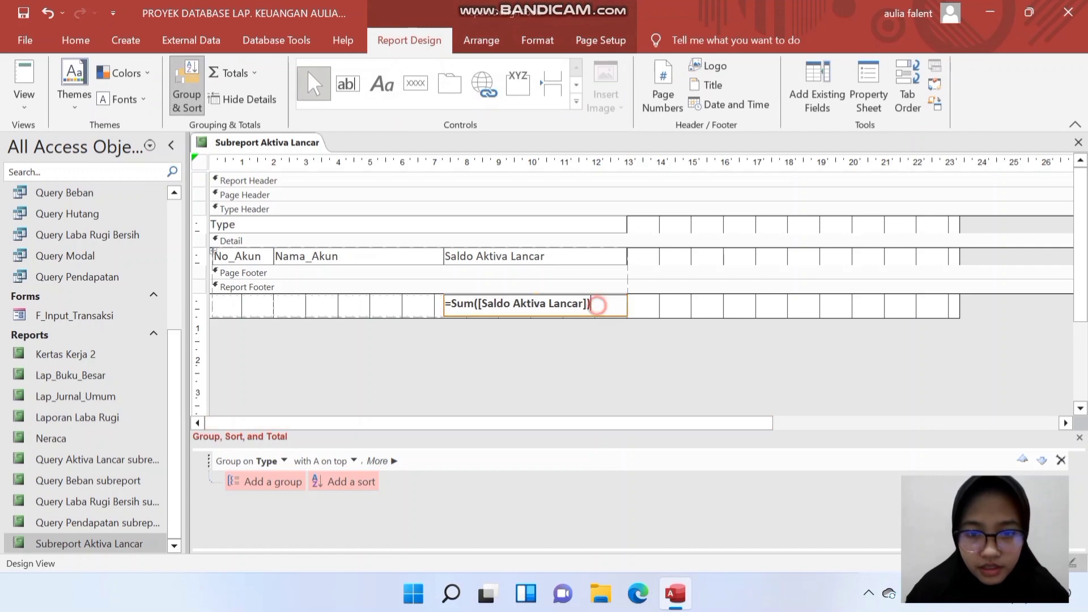
pyautogui.click(626, 358)
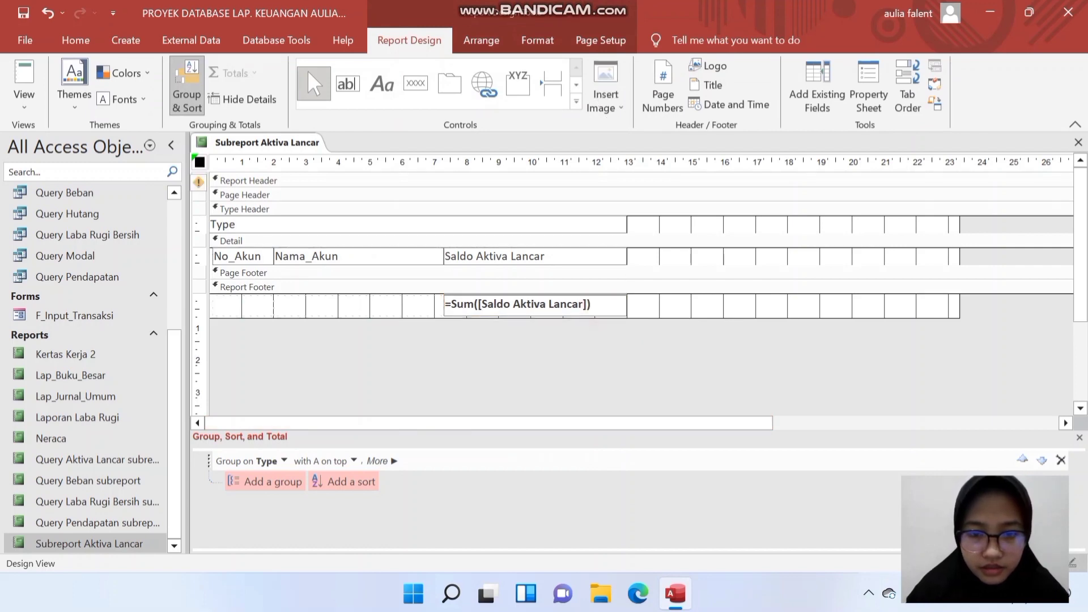
pyautogui.click(612, 305)
pyautogui.press('F4')
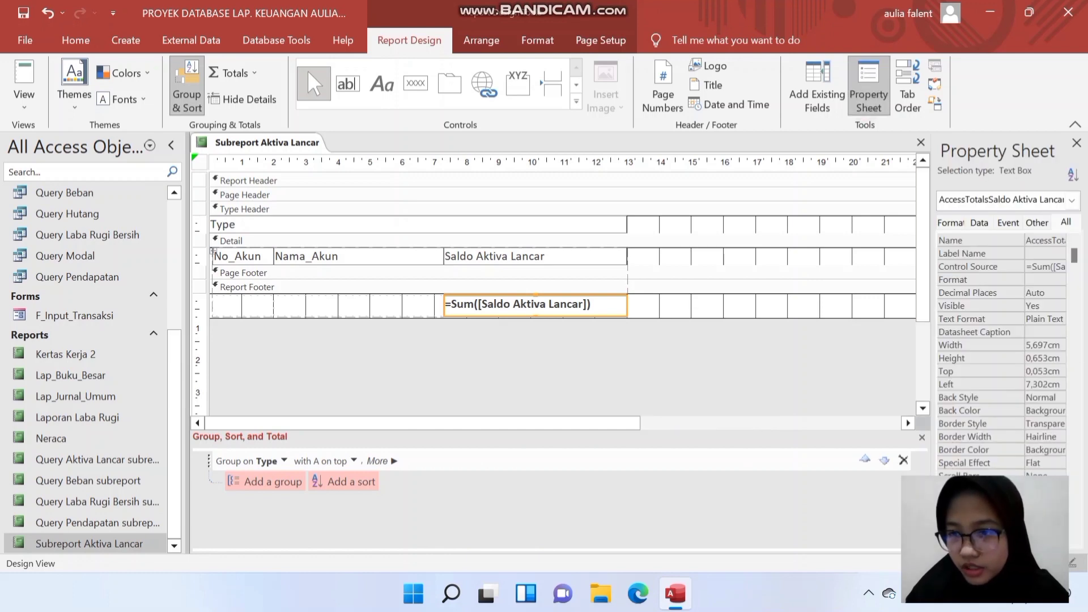
pyautogui.click(1032, 279)
pyautogui.click(1059, 279)
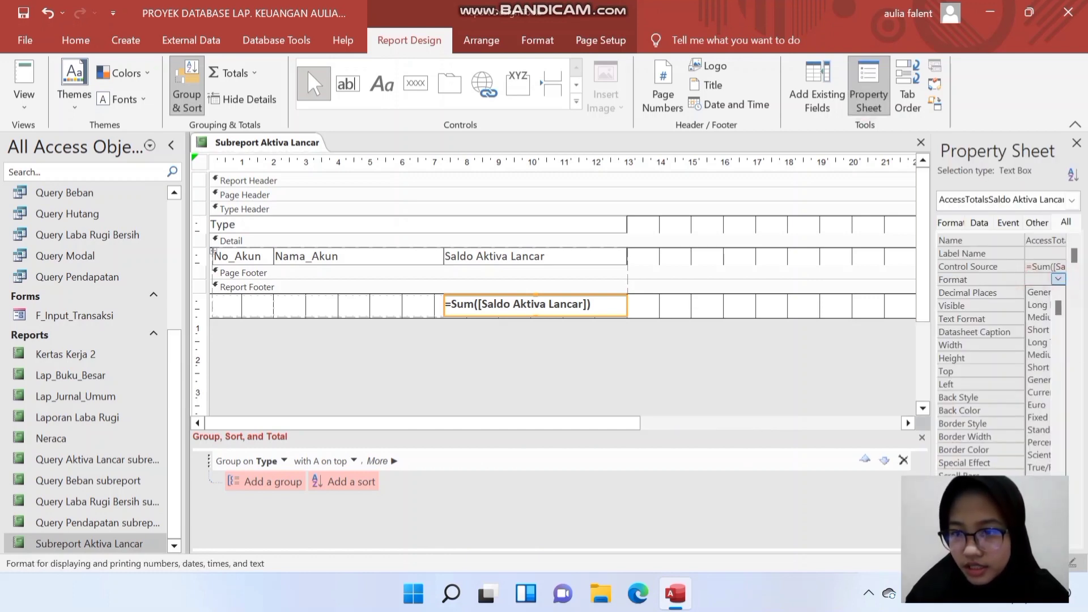
pyautogui.click(1038, 389)
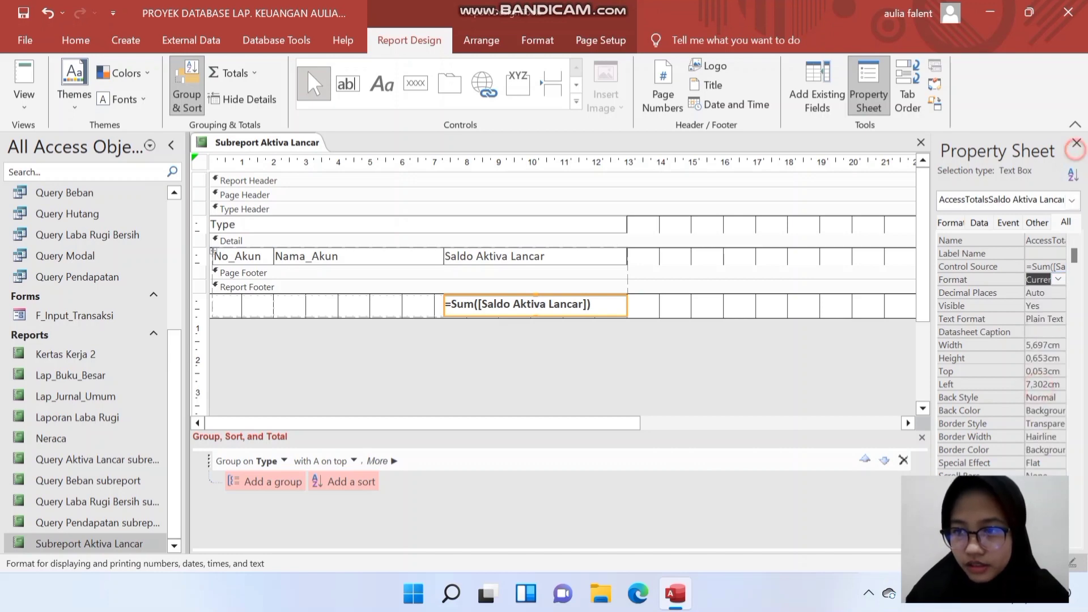
pyautogui.click(1076, 143)
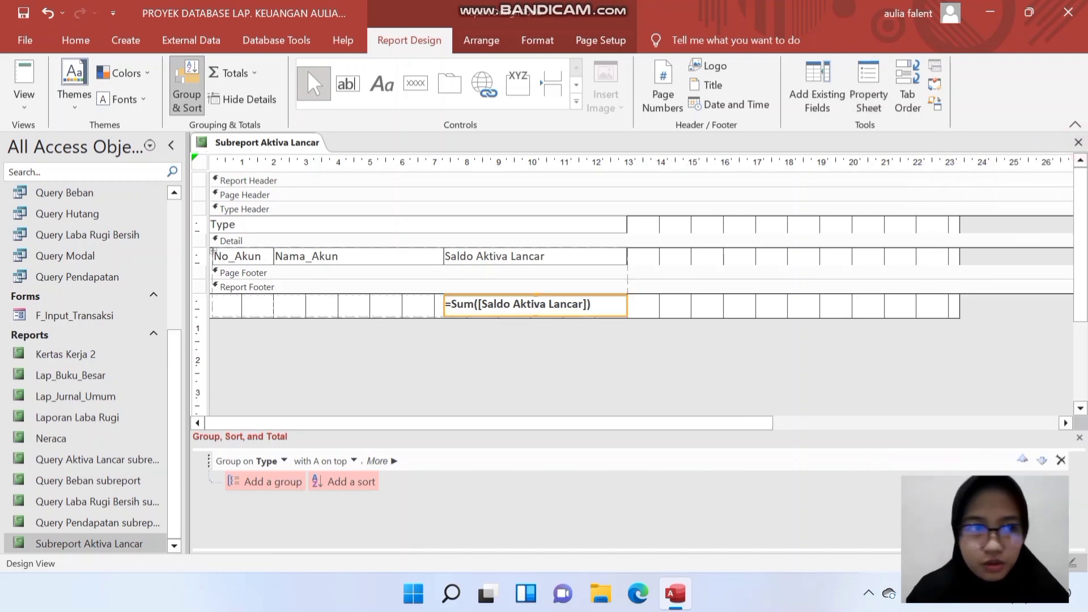
# Check the currency total in Report View, and save a copy of the report design as Subreport Aktiva Tetap.
pyautogui.click(24, 80)
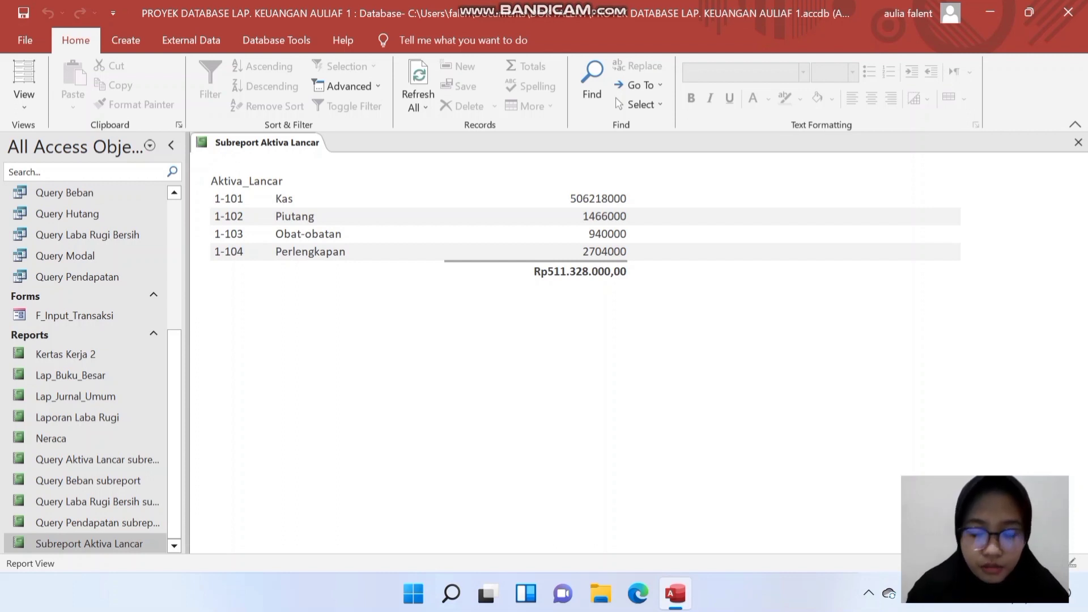
pyautogui.rightClick(262, 143)
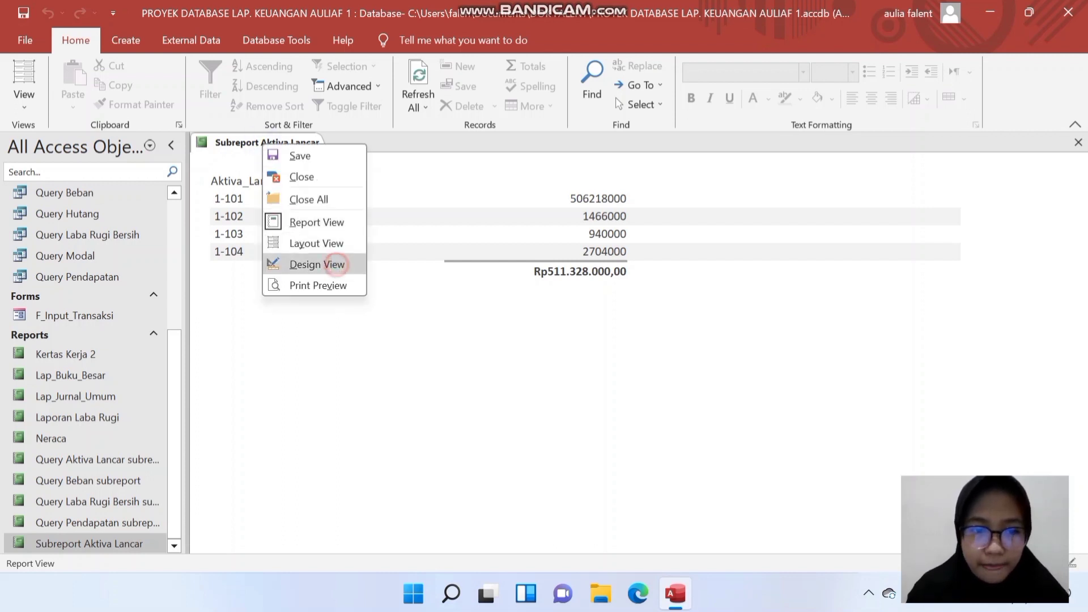
pyautogui.click(336, 264)
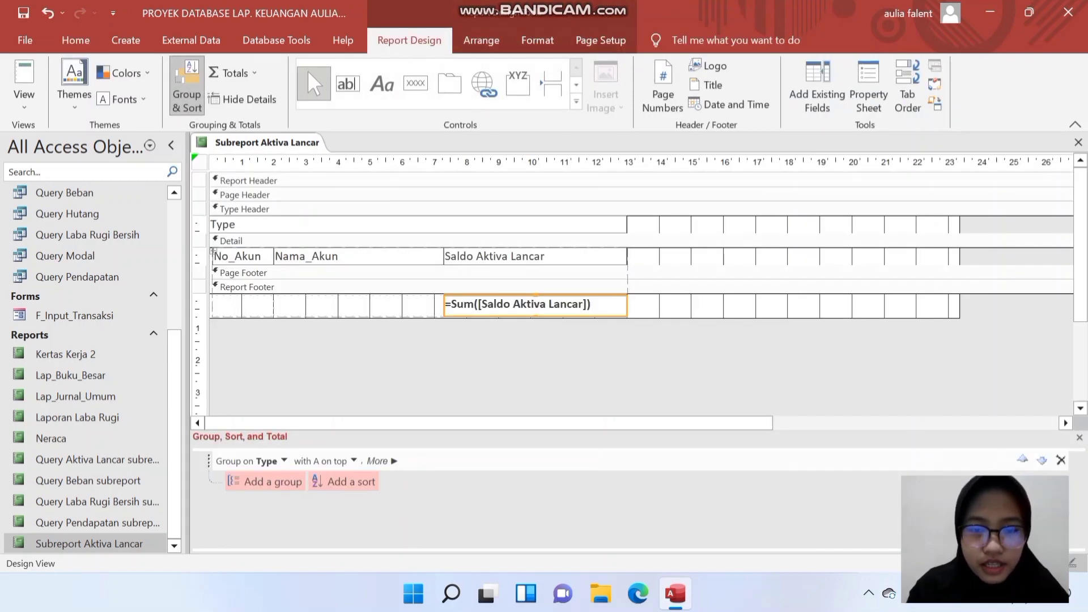
pyautogui.click(529, 357)
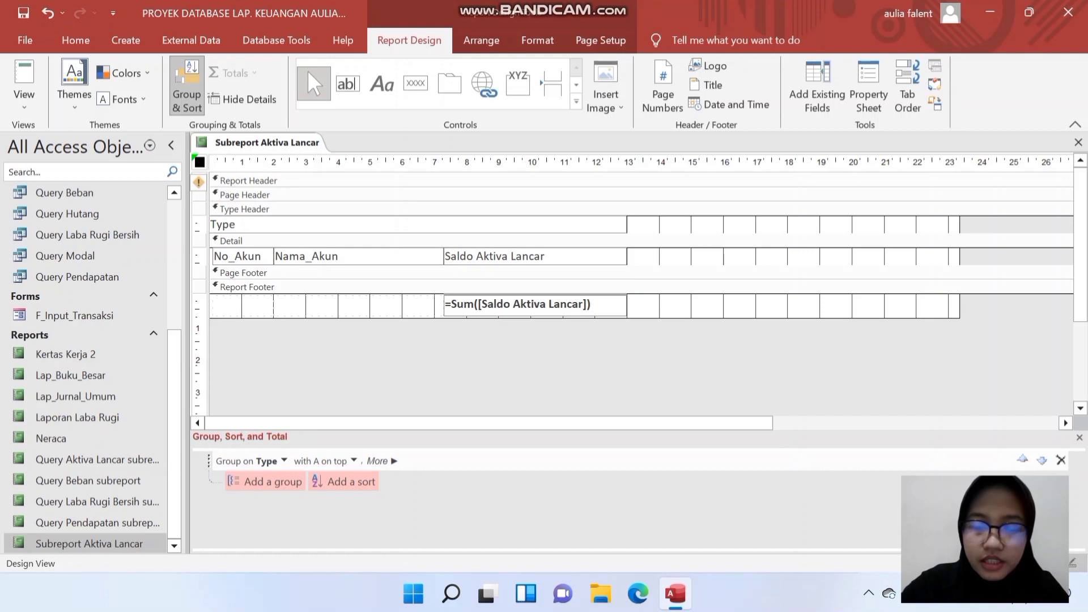
pyautogui.press('F12')
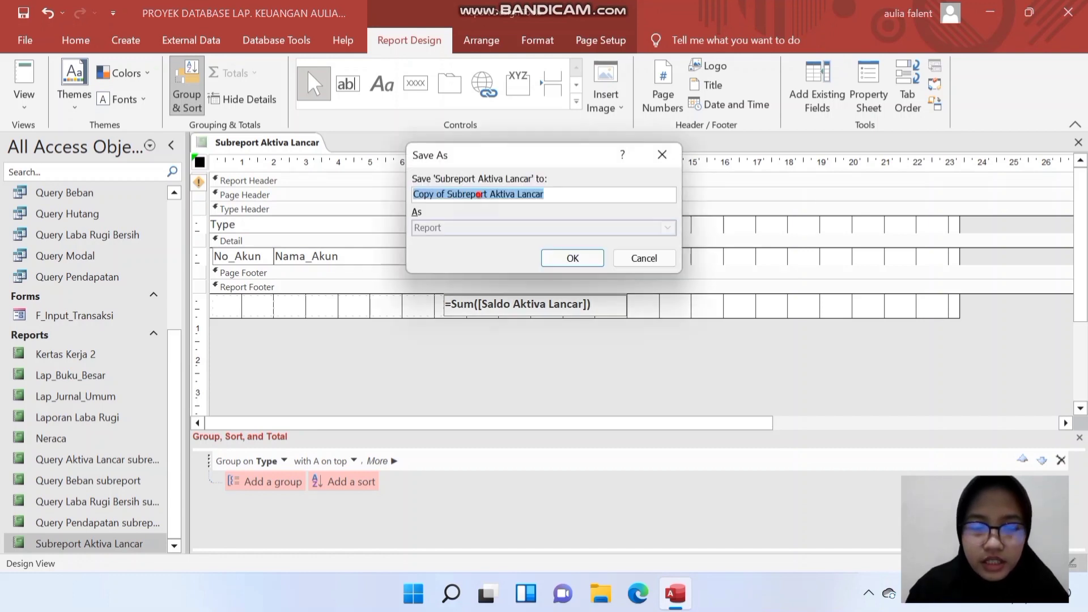
pyautogui.click(479, 194)
pyautogui.click(447, 194)
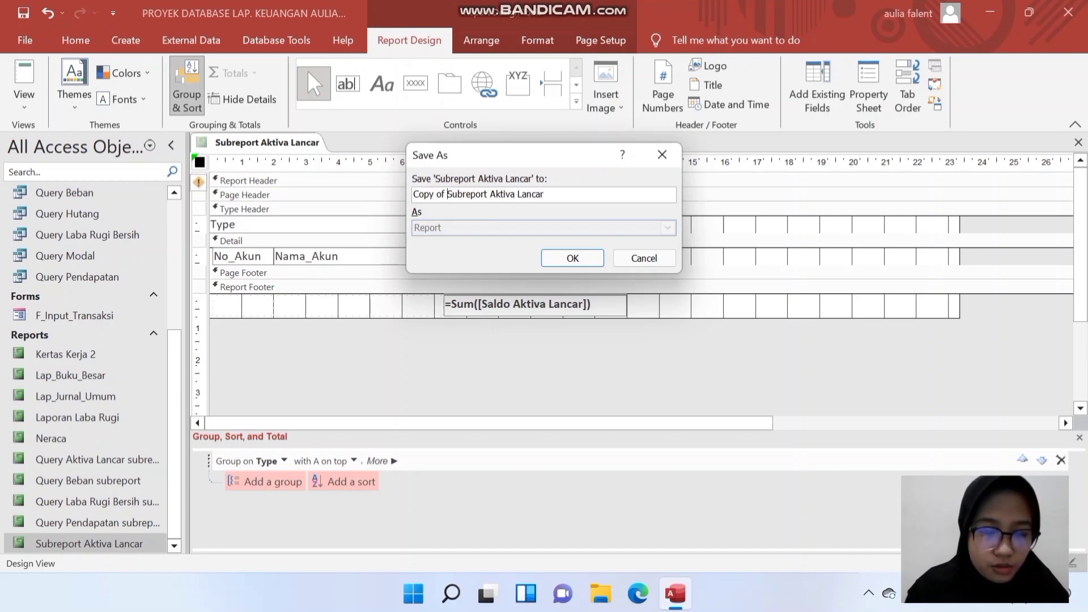
pyautogui.moveTo(448, 194); pyautogui.dragTo(413, 195)
pyautogui.press('BackSpace')
pyautogui.moveTo(484, 195); pyautogui.dragTo(510, 194)
pyautogui.write('Tetap')
pyautogui.press('Return')
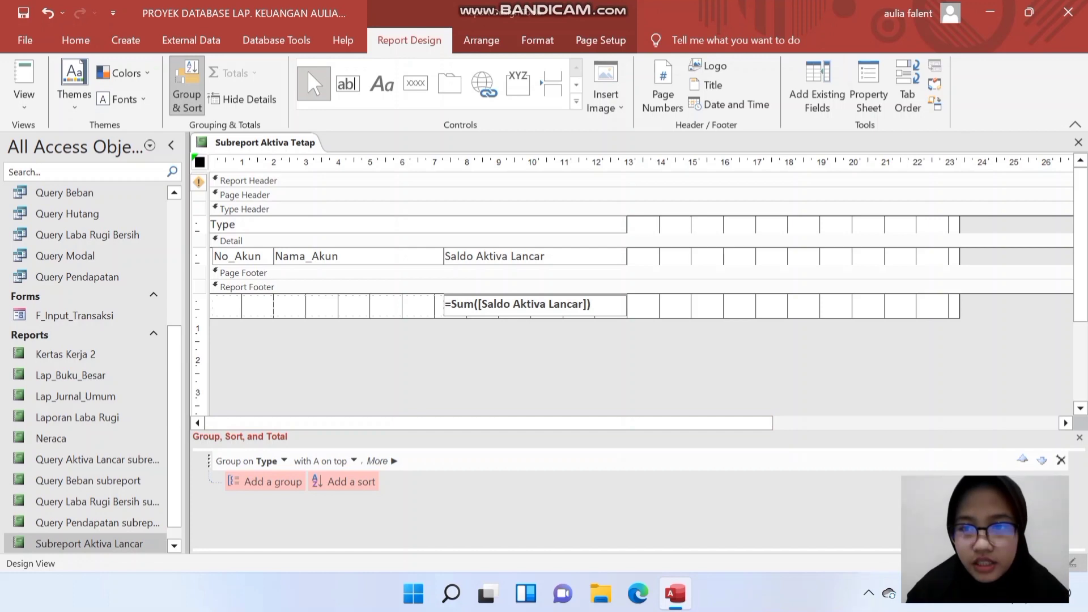
# Set the report's Record Source property to Query Aktiva Tetap, widening the property sheet to read the names.
pyautogui.click(868, 85)
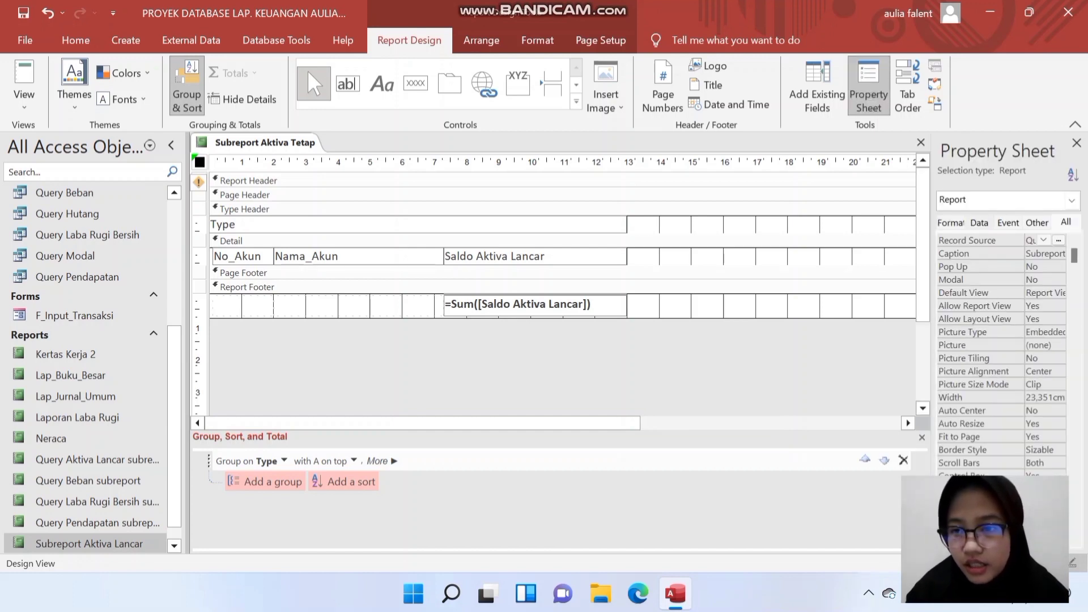
pyautogui.click(979, 222)
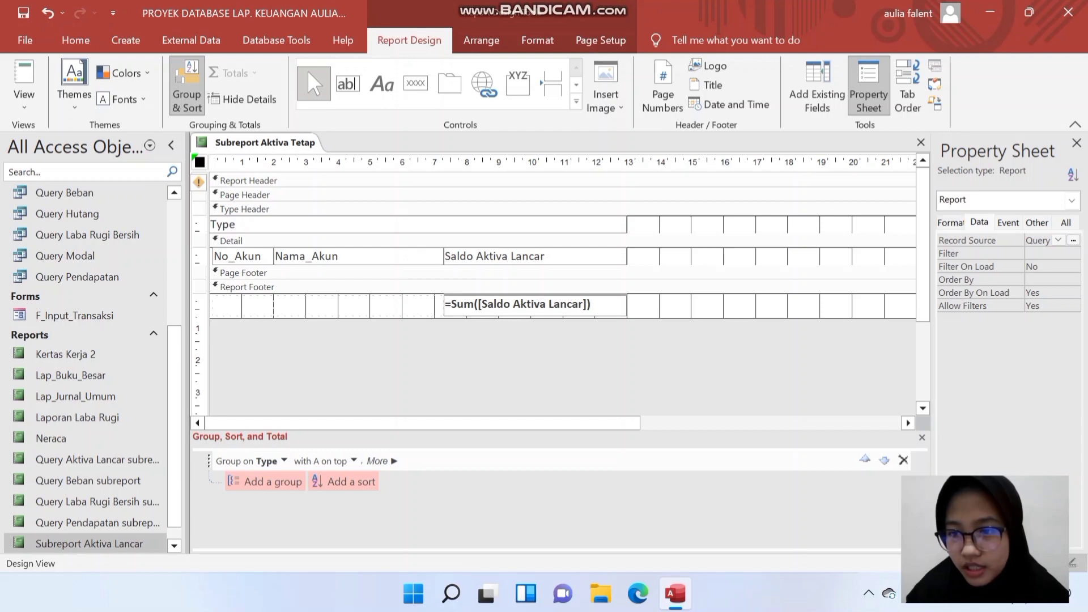
pyautogui.moveTo(933, 255); pyautogui.dragTo(883, 255)
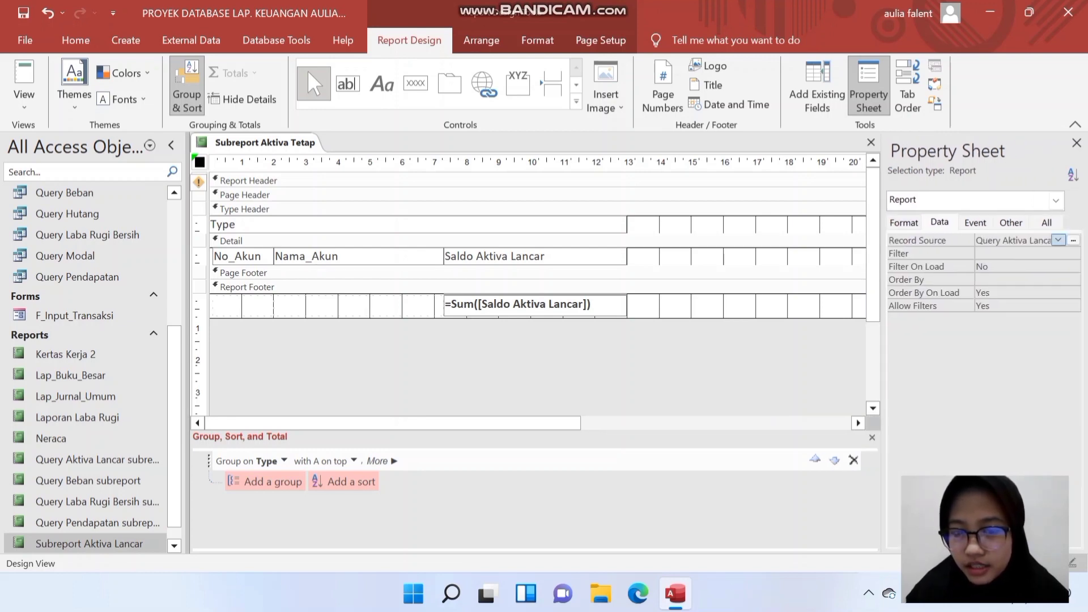
pyautogui.click(1058, 239)
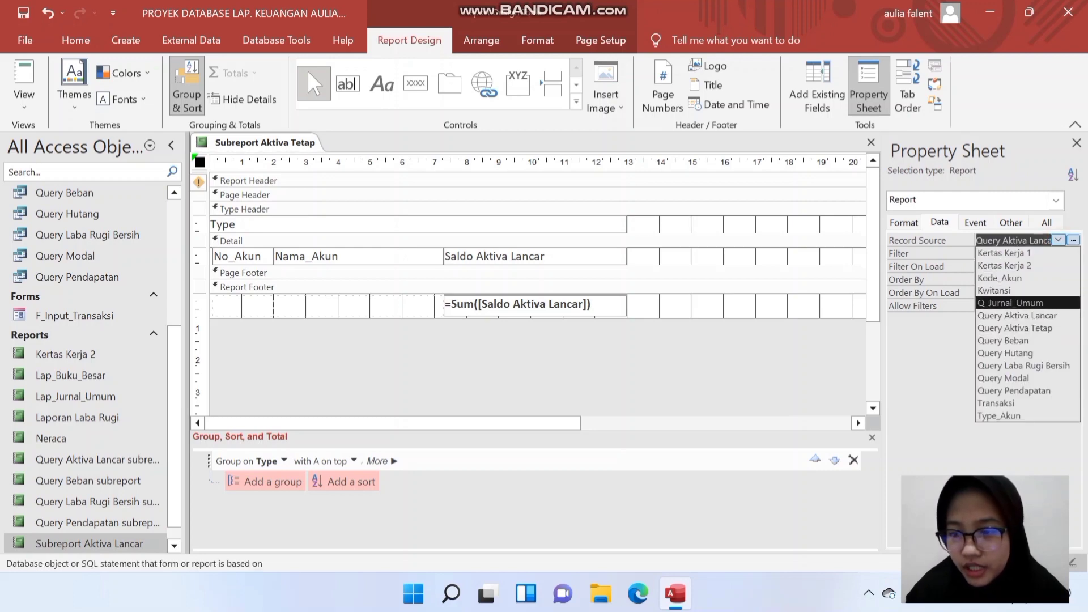
pyautogui.click(1031, 328)
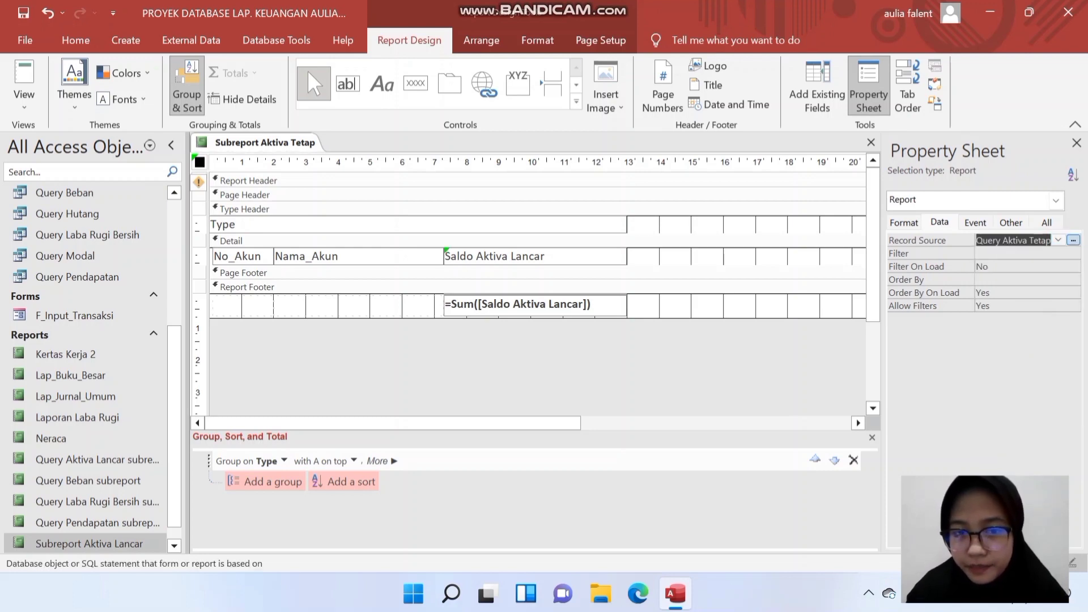
# Bind the balance text box in the Detail section to the Saldo Aktiva Tetap field.
pyautogui.click(510, 257)
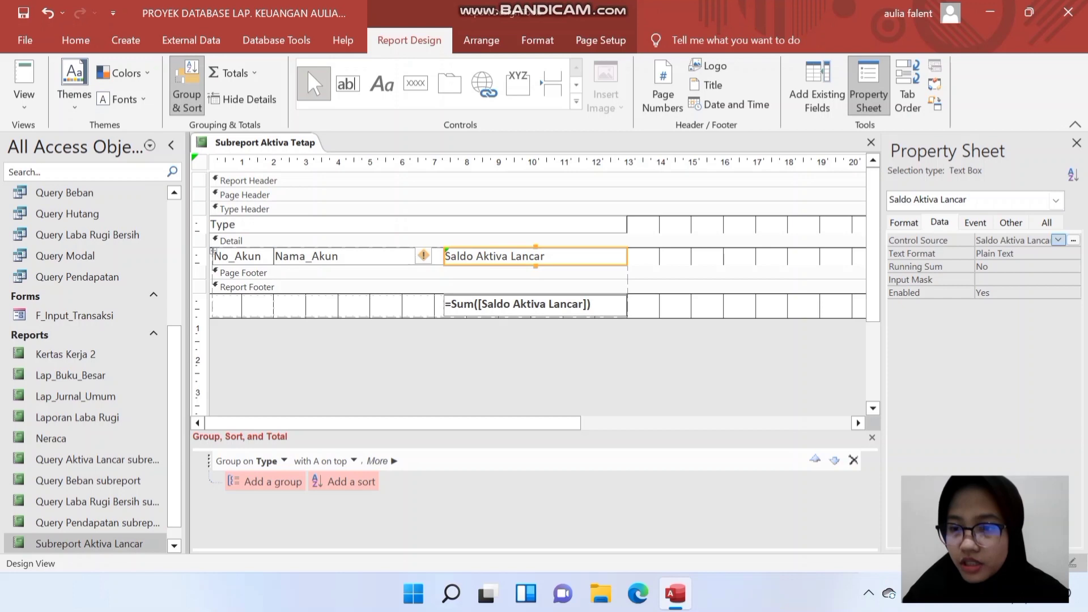
pyautogui.click(1058, 240)
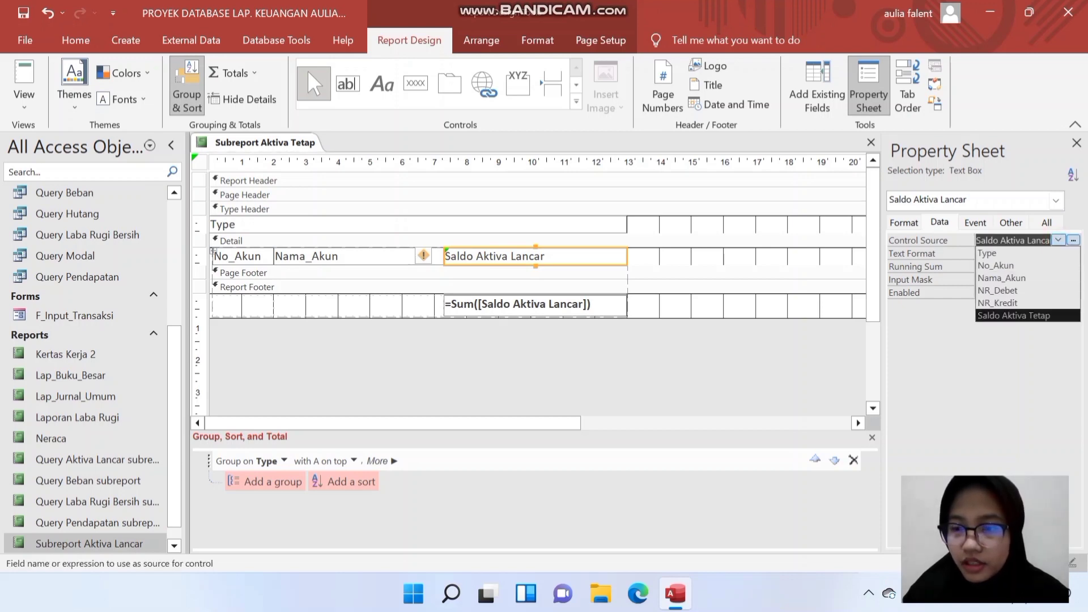
pyautogui.click(1037, 315)
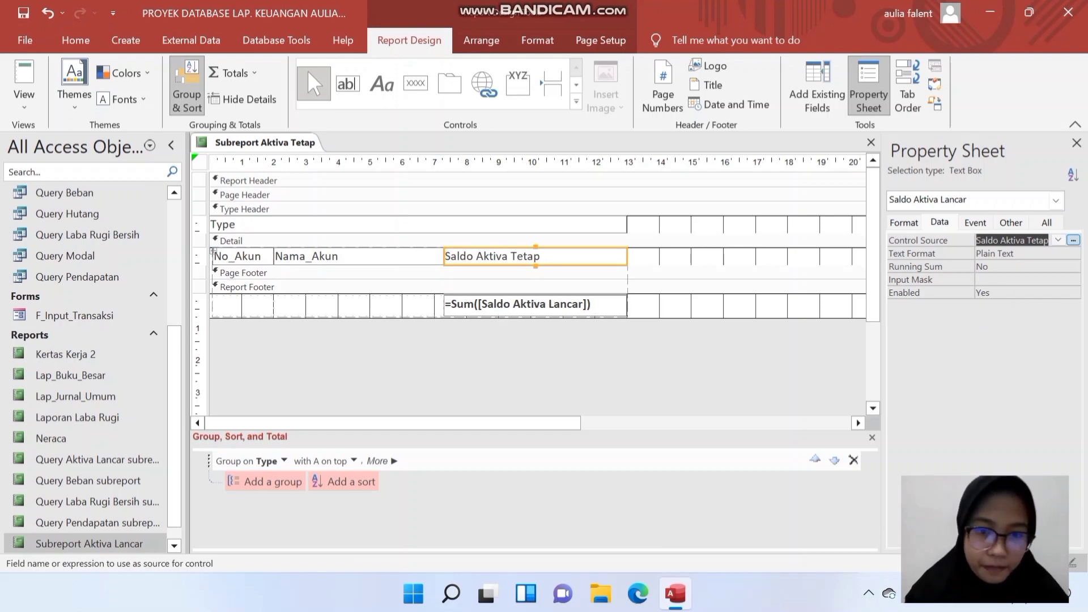
# Change the Report Footer total's expression to =Sum([Saldo Aktiva Tetap]) and preview the result in Report View.
pyautogui.click(597, 308)
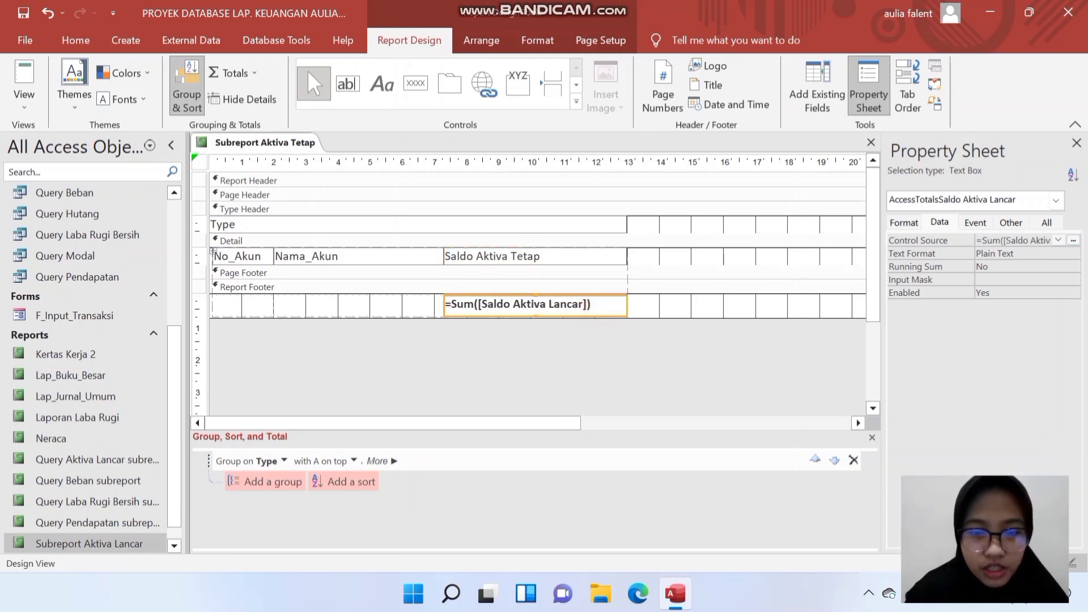
pyautogui.click(583, 303)
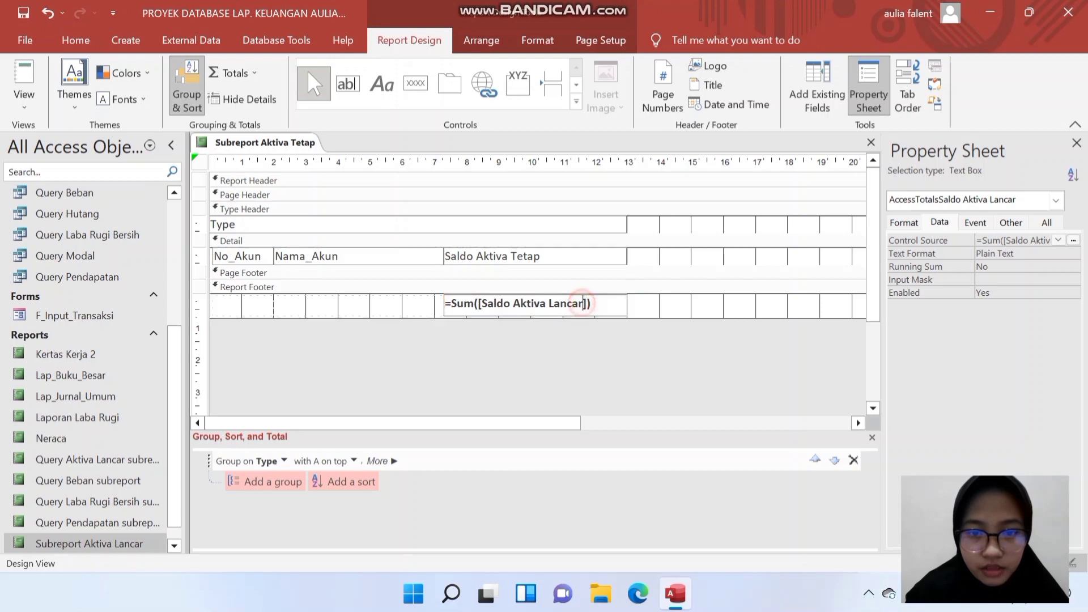
pyautogui.press('BackSpace')
pyautogui.press('BackSpace')
pyautogui.press('BackSpace')
pyautogui.press('BackSpace')
pyautogui.press('BackSpace')
pyautogui.press('BackSpace')
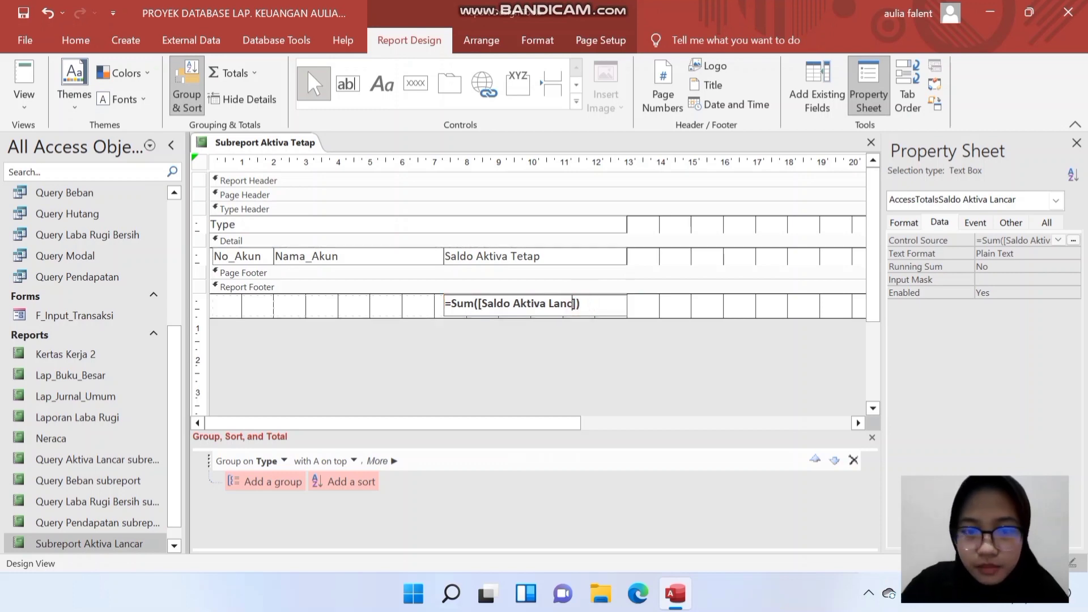
pyautogui.write('Teta')
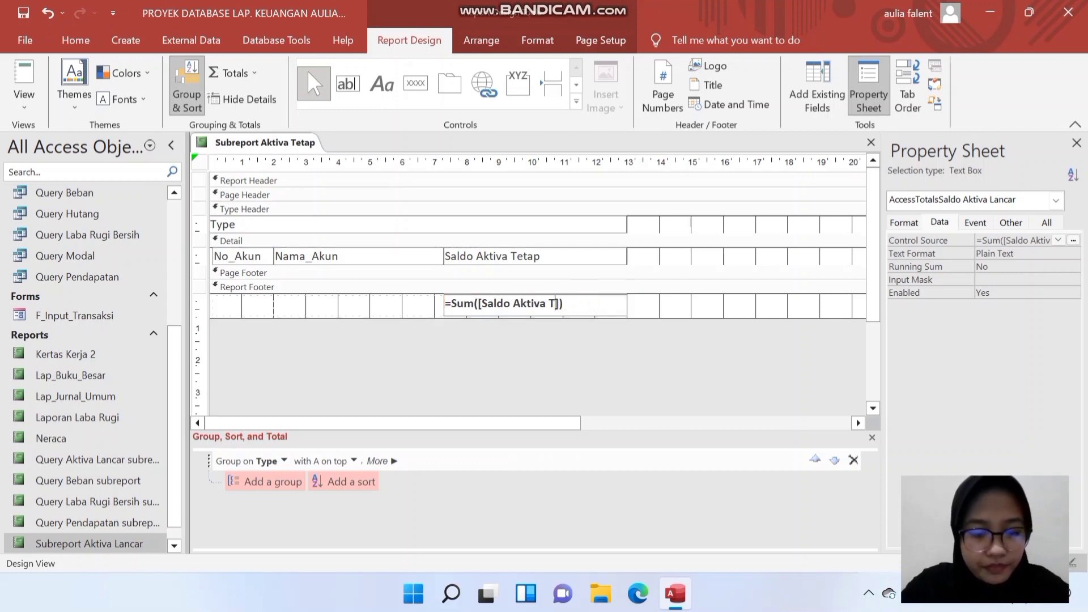
pyautogui.write('p')
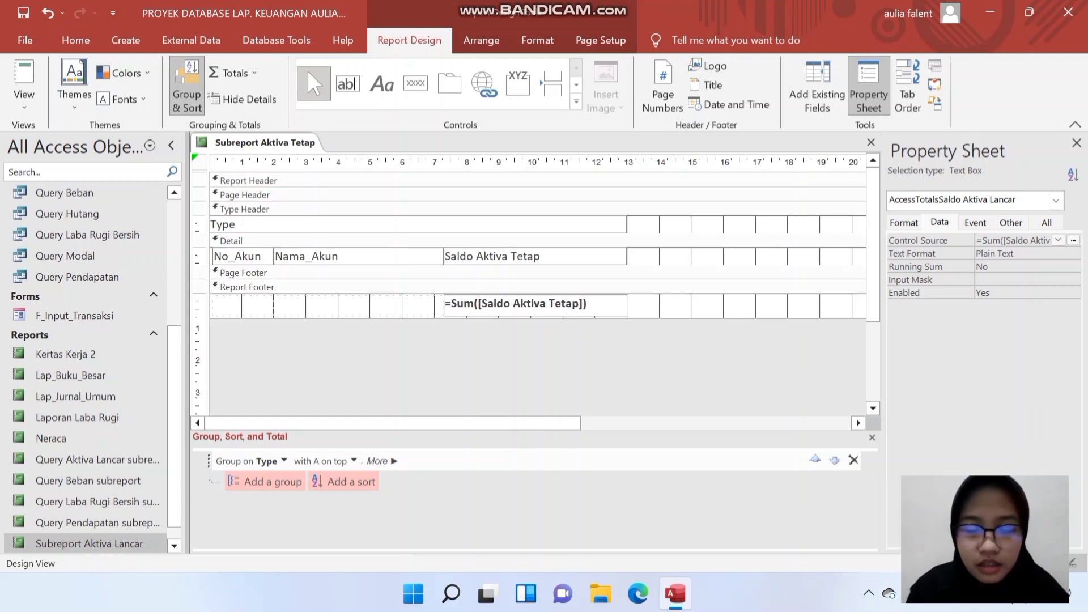
pyautogui.click(24, 73)
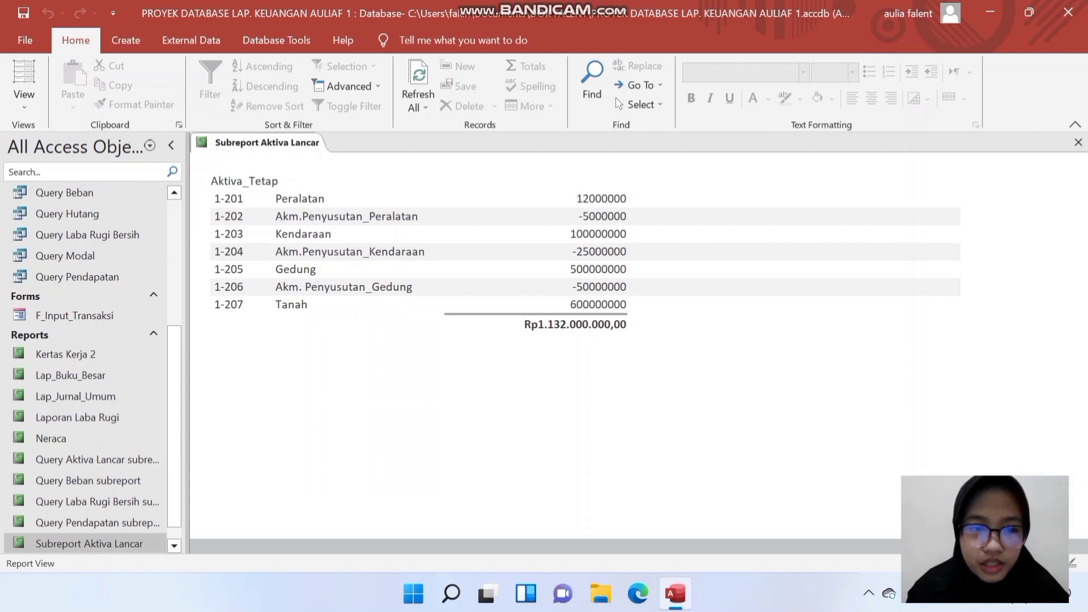
# Bring up Subreport Aktiva Tetap from the report list and switch it to Design View.
pyautogui.scroll(-1, 85, 371)
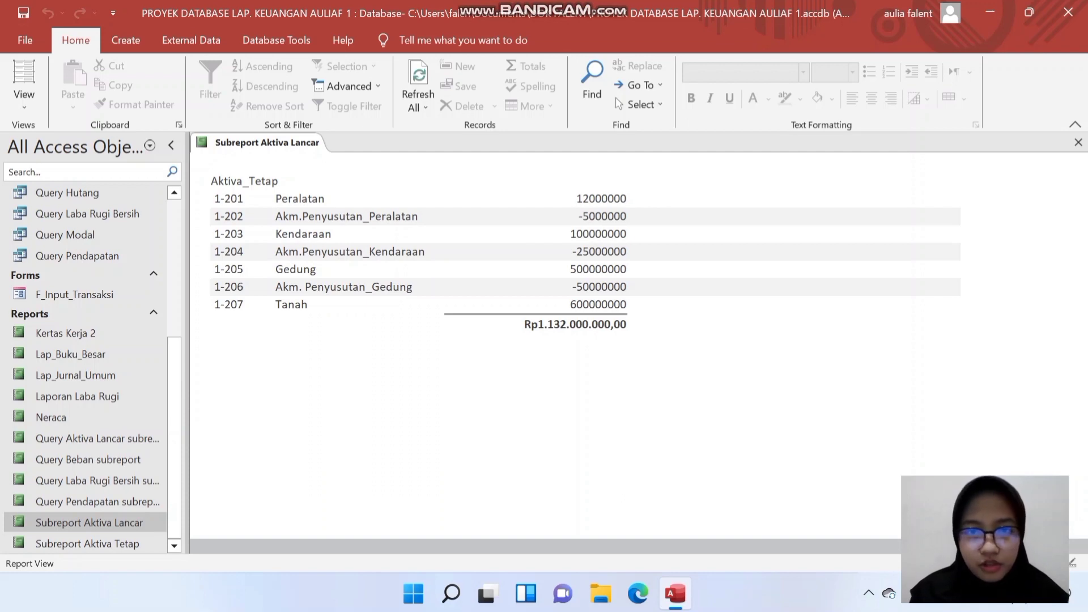
pyautogui.doubleClick(87, 544)
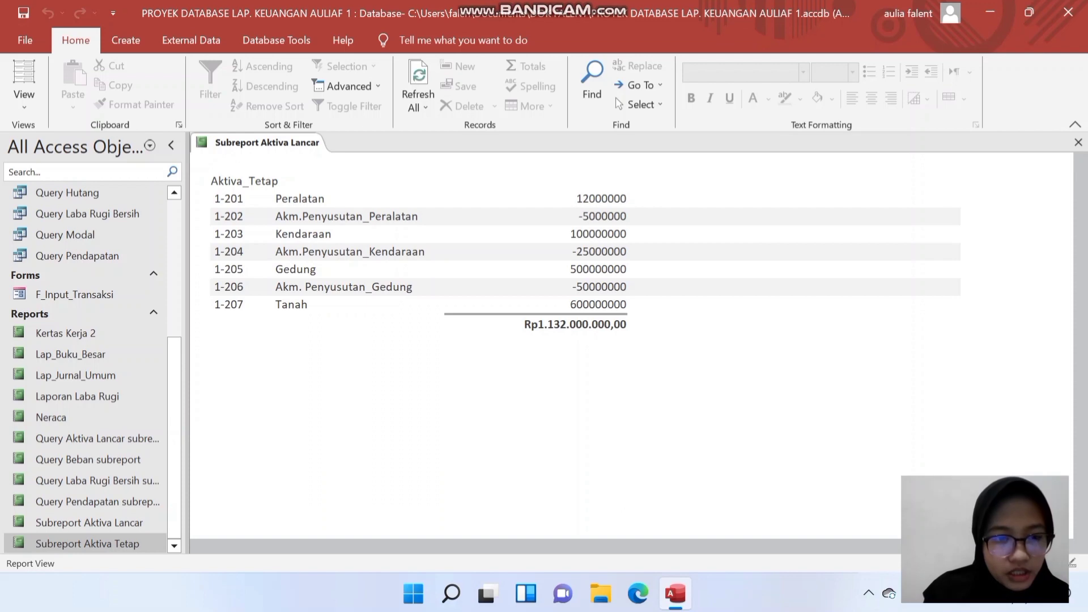
pyautogui.rightClick(267, 142)
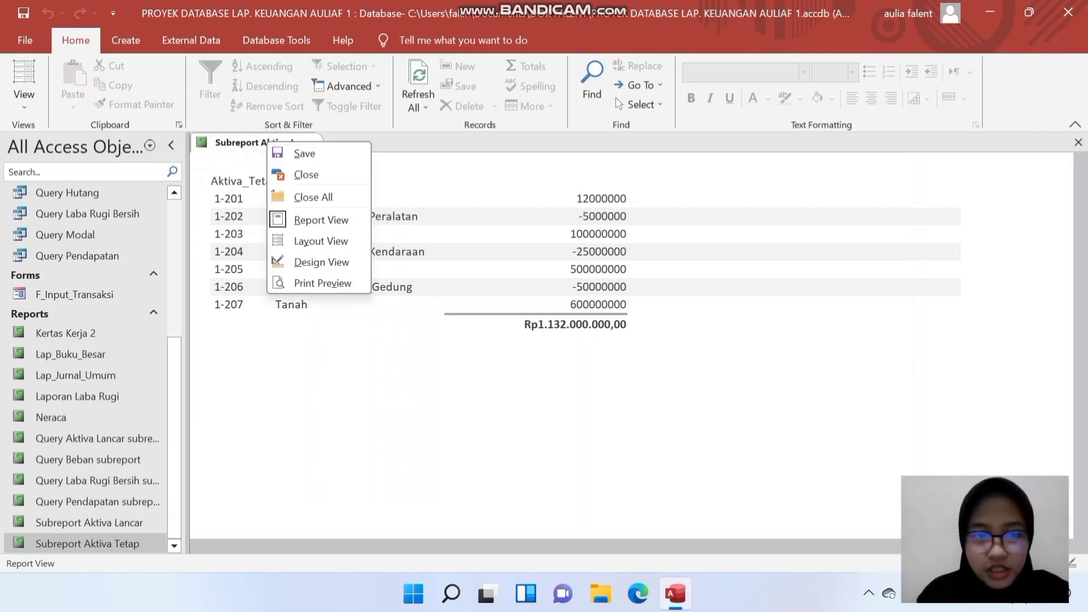
pyautogui.click(320, 262)
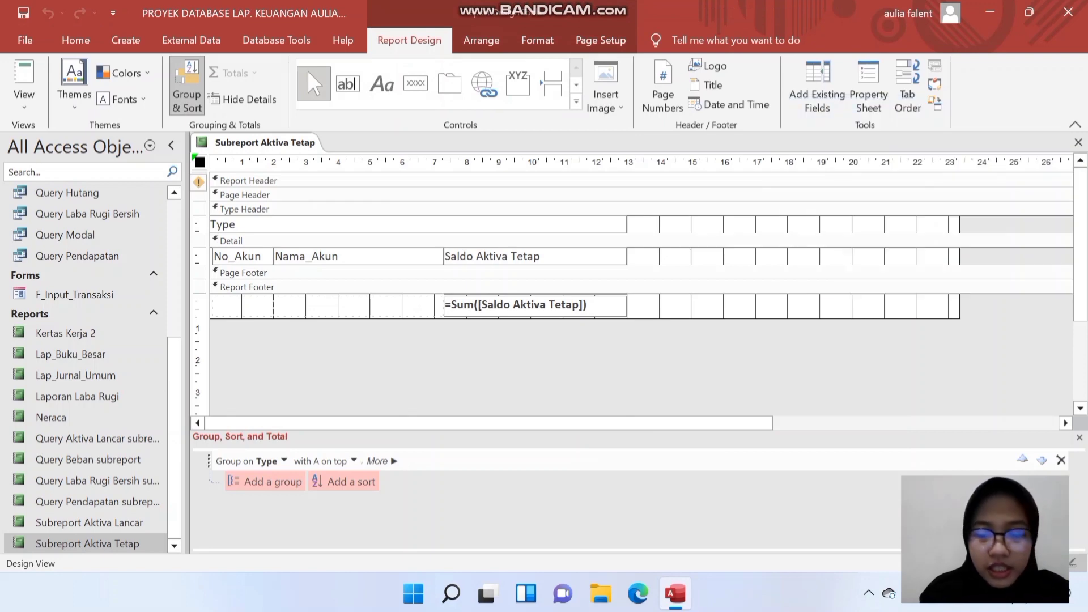
# Save a copy of the Aktiva Tetap subreport as Subreport Modal.
pyautogui.press('F12')
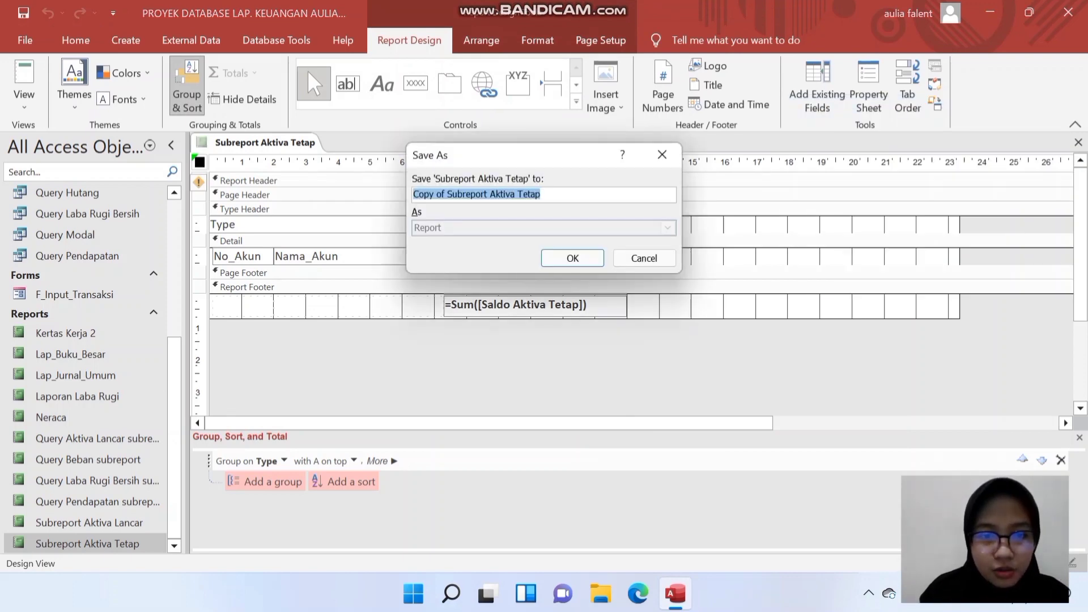
pyautogui.click(451, 194)
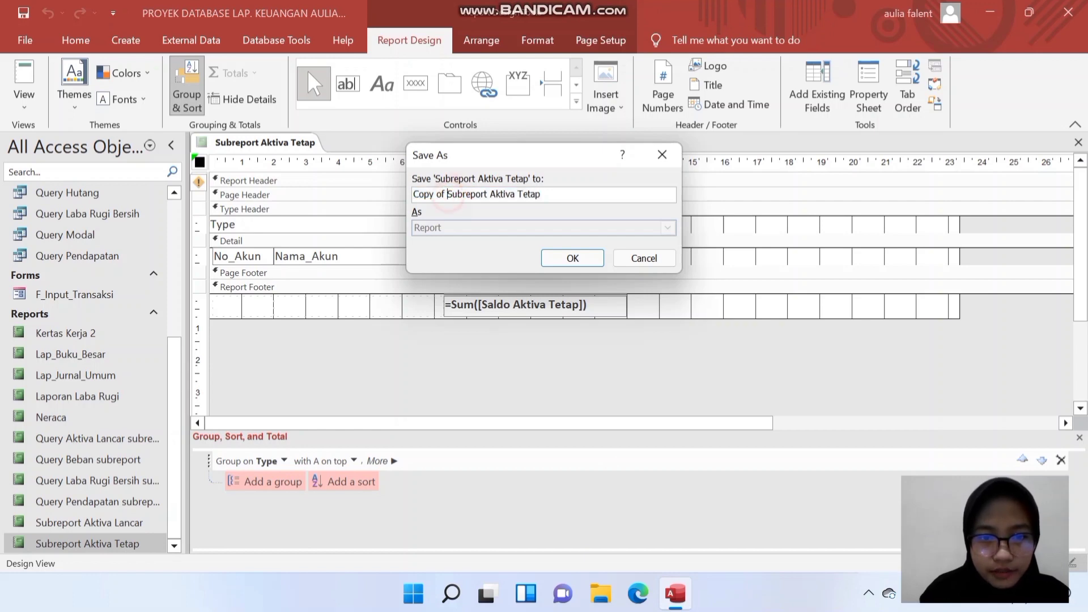
pyautogui.moveTo(447, 194); pyautogui.dragTo(507, 194)
pyautogui.press('BackSpace')
pyautogui.write('Modal')
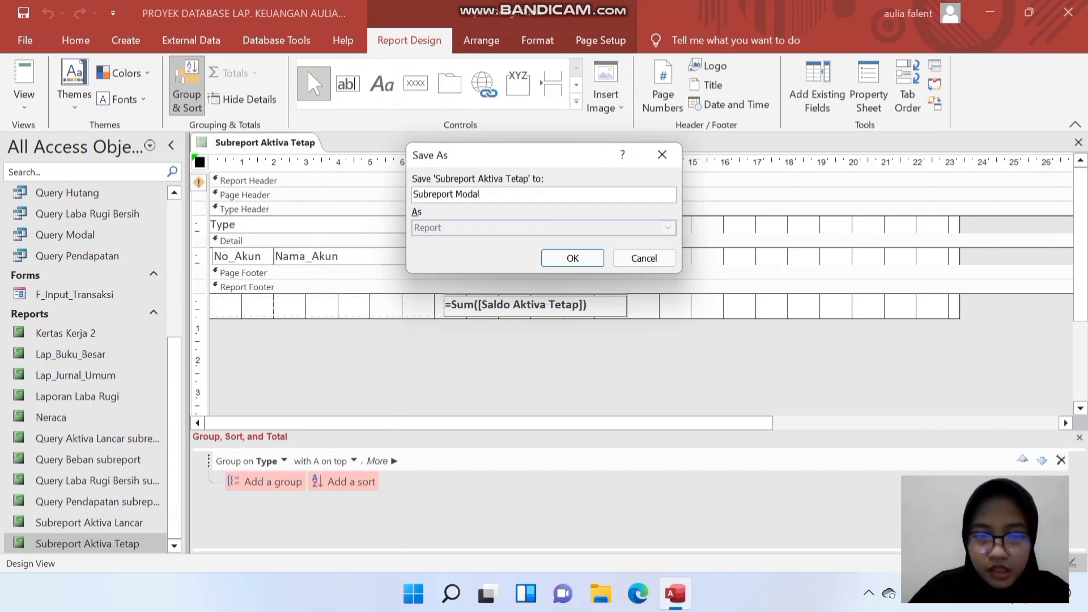
pyautogui.press('Return')
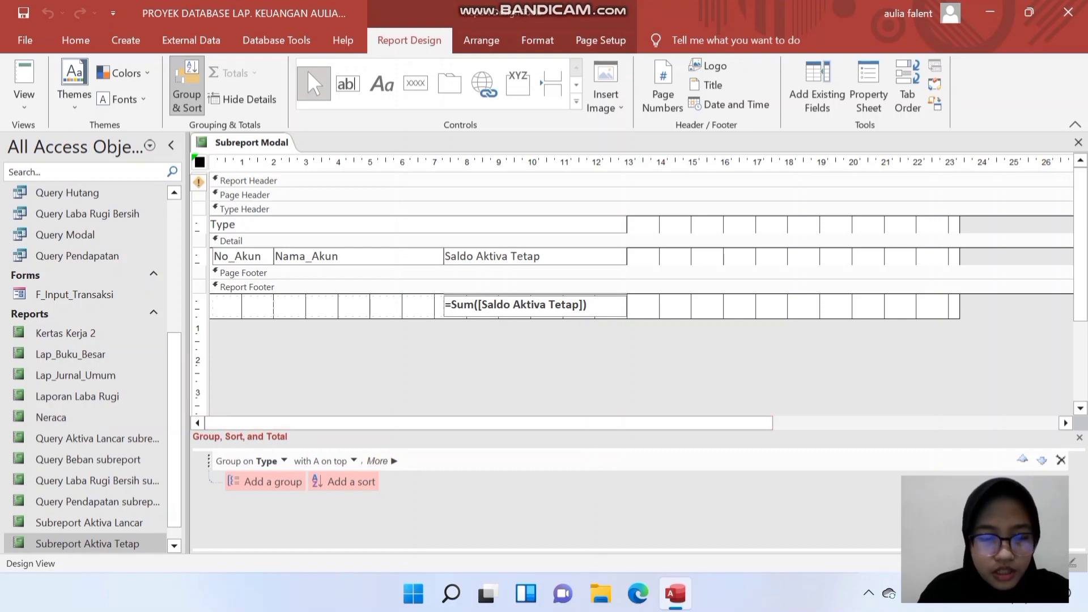
# Set the report's Record Source to Query Modal and its Caption to Subreport Modal.
pyautogui.press('F4')
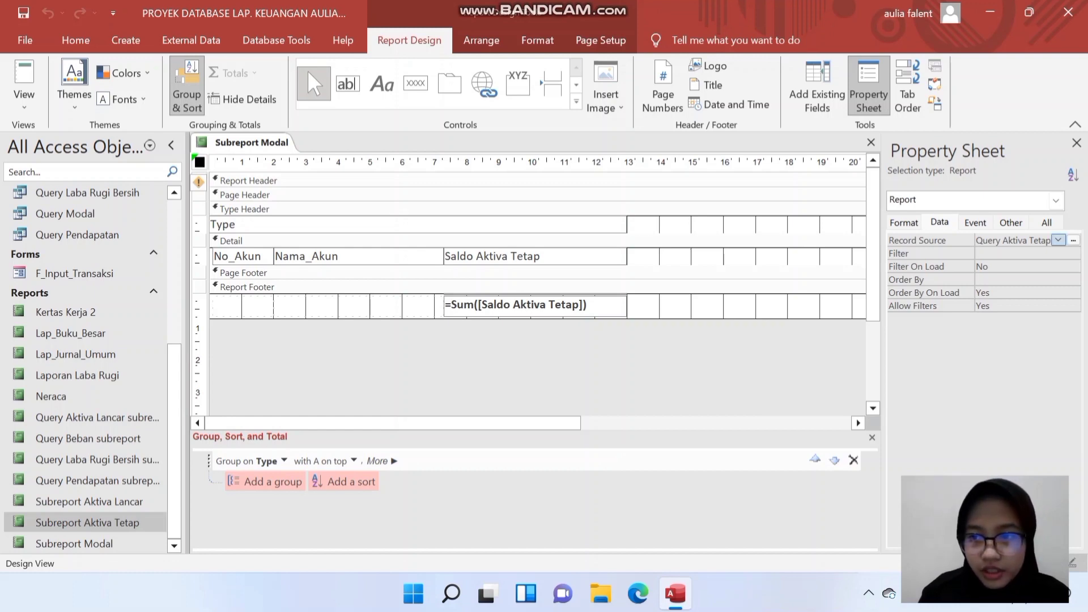
pyautogui.click(1057, 240)
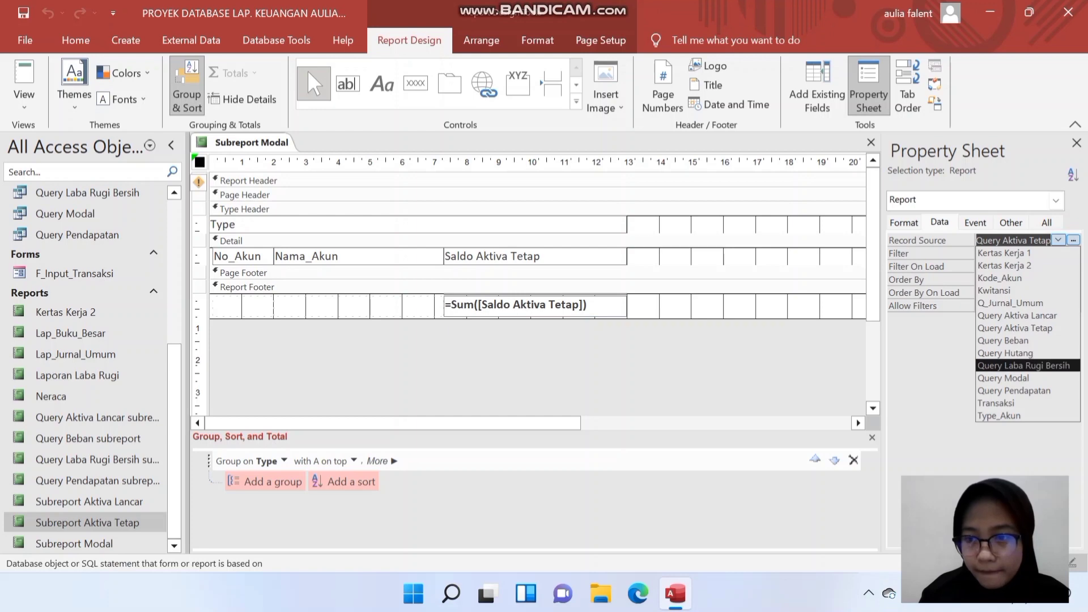
pyautogui.click(1014, 378)
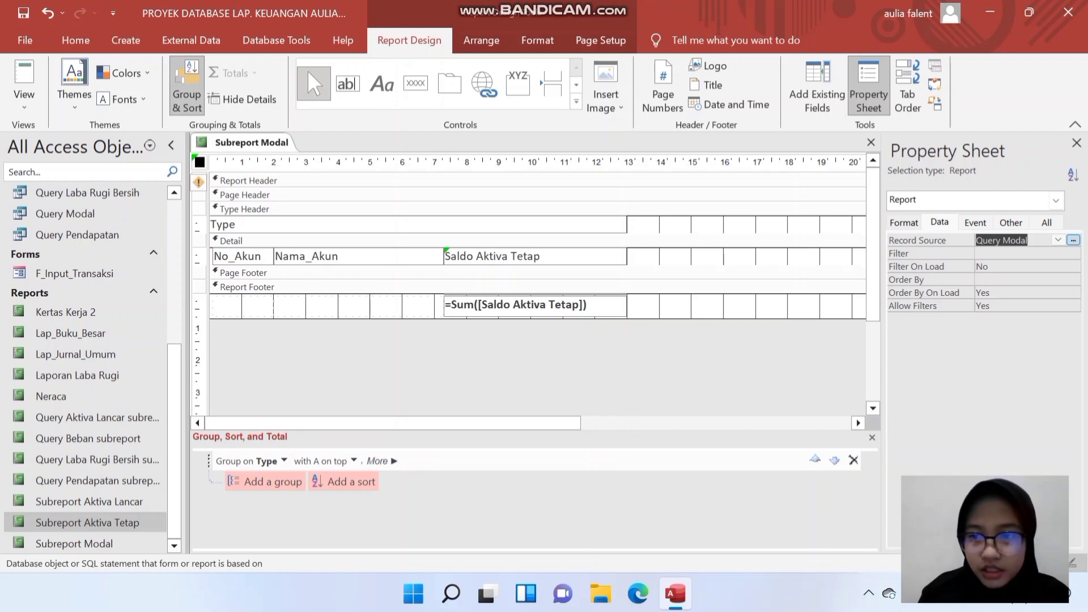
pyautogui.click(903, 222)
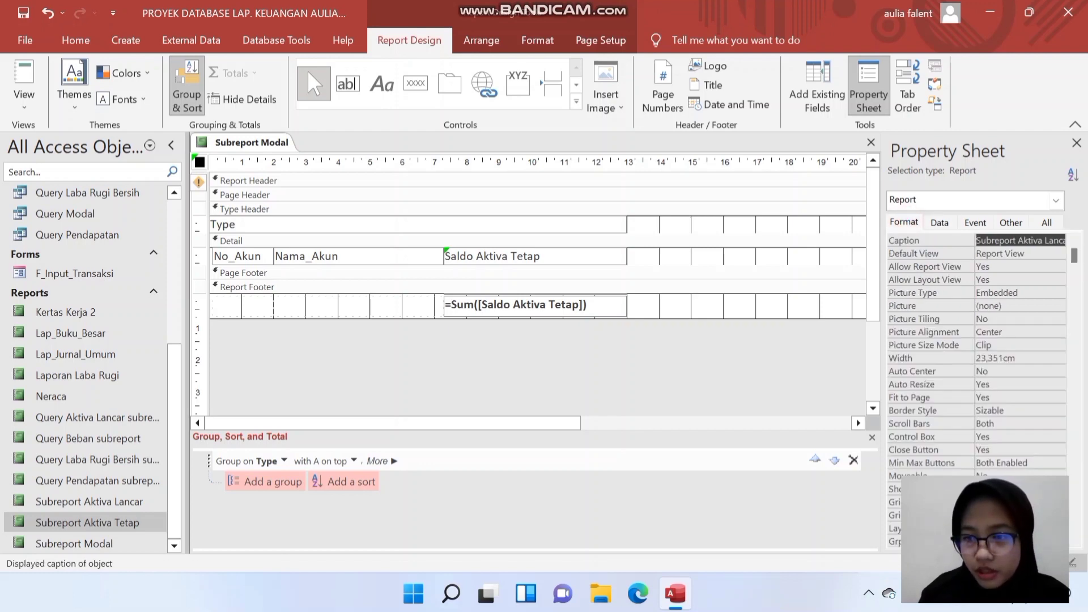
pyautogui.write('Subreport Modal')
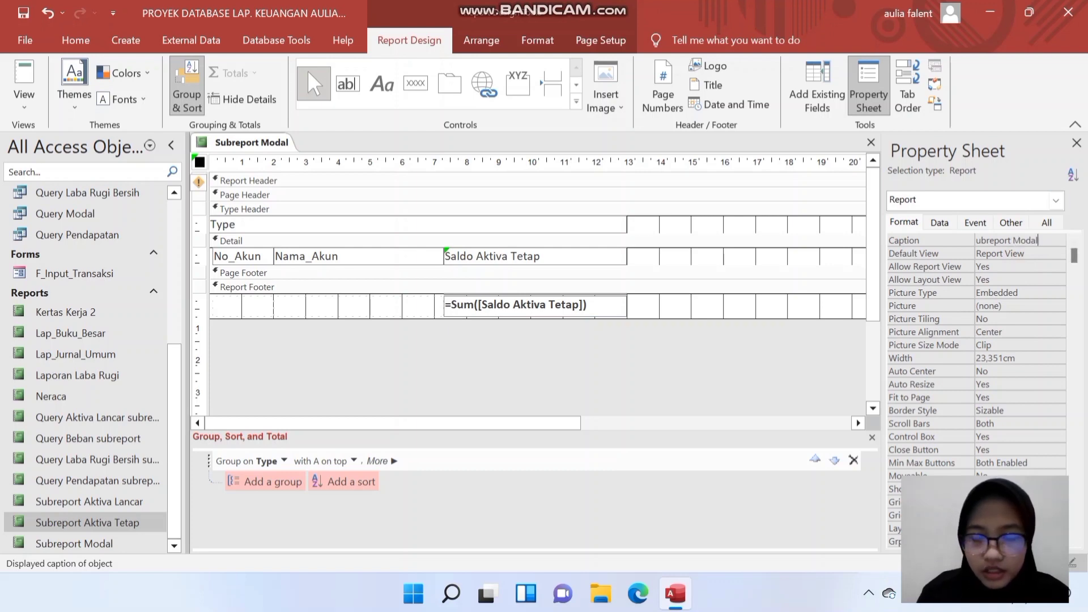
pyautogui.press('Return')
# Bind the balance text box in the Detail section to NR_Kredit and change the Report Footer total to =Sum([NR_Kredit]).
pyautogui.click(557, 306)
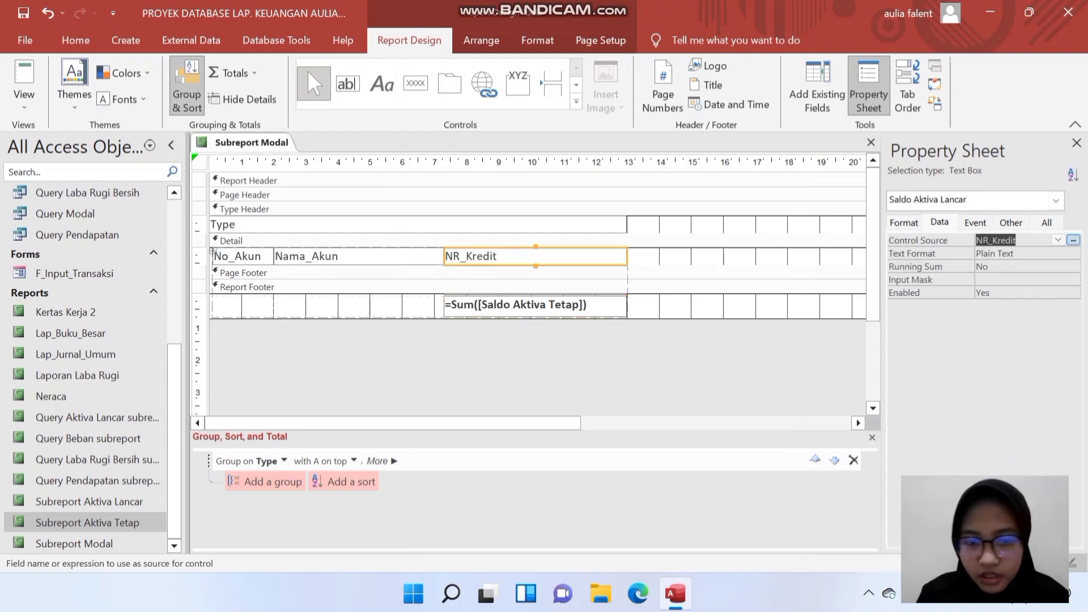
pyautogui.click(576, 307)
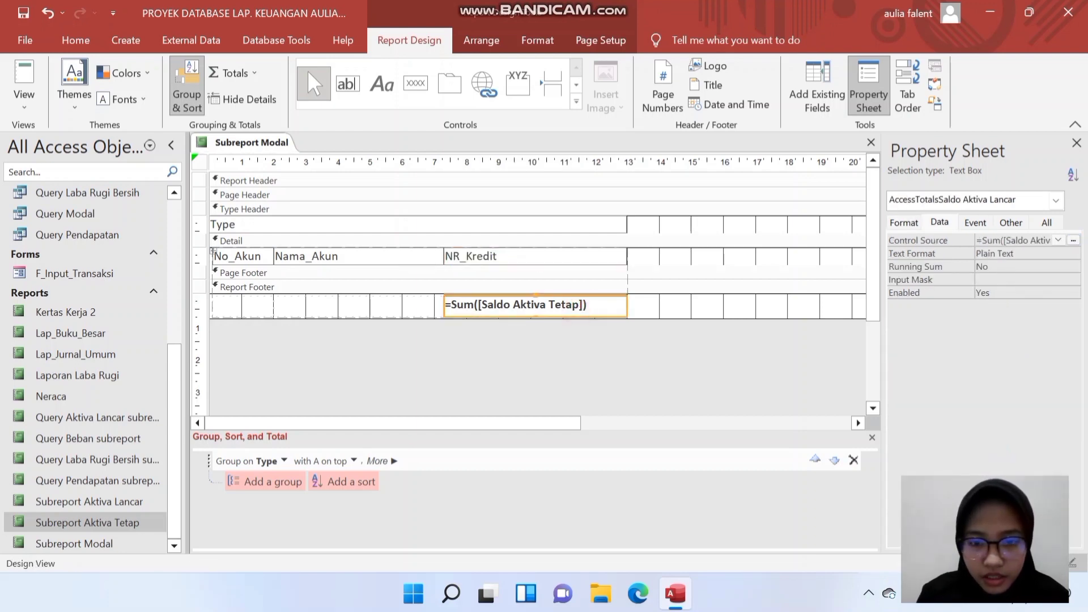
pyautogui.click(583, 304)
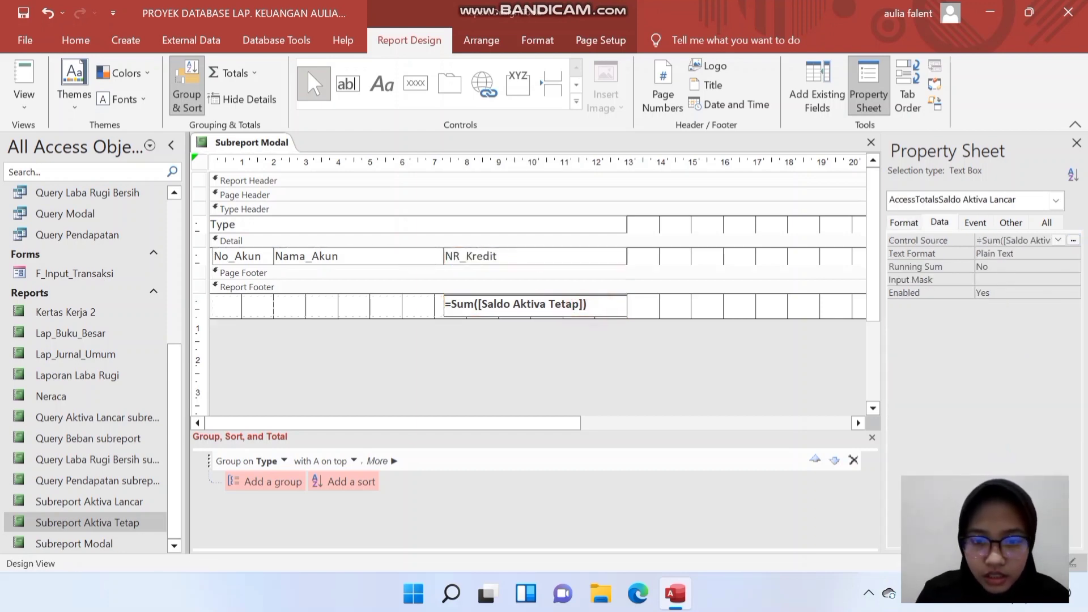
pyautogui.click(576, 307)
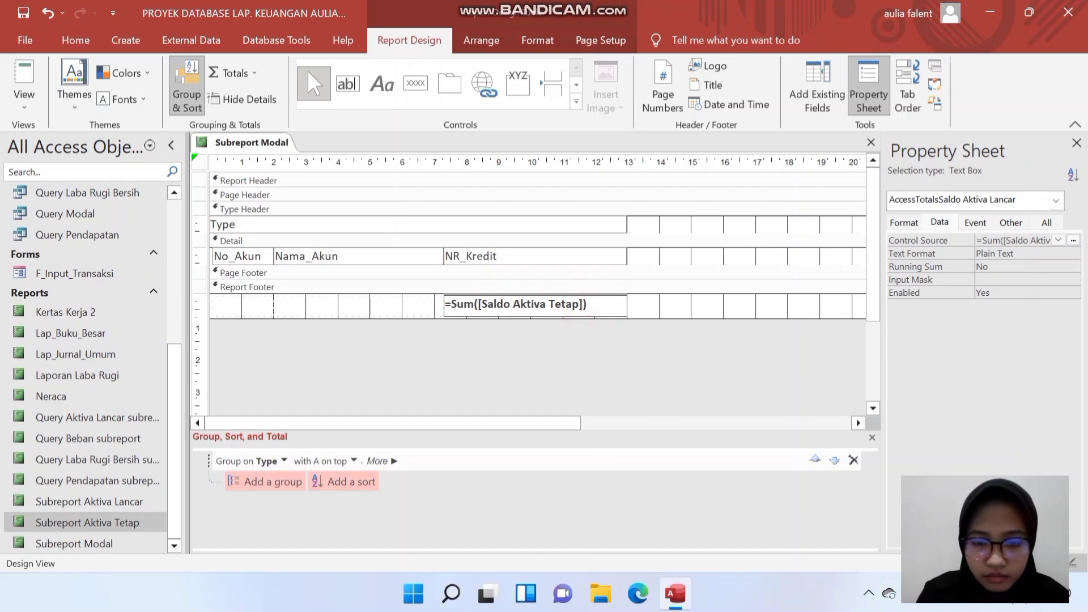
pyautogui.hotkey('shift', 'Left')
pyautogui.hotkey('shift', 'Left')
pyautogui.hotkey('shift', 'Left')
pyautogui.hotkey('shift', 'Left')
pyautogui.hotkey('shift', 'Left')
pyautogui.hotkey('shift', 'Left')
pyautogui.hotkey('shift', 'Left')
pyautogui.hotkey('shift', 'Left')
pyautogui.hotkey('shift', 'Left')
pyautogui.hotkey('shift', 'Left')
pyautogui.hotkey('shift', 'Left')
pyautogui.hotkey('shift', 'Left')
pyautogui.hotkey('shift', 'Left')
pyautogui.hotkey('shift', 'Left')
pyautogui.hotkey('shift', 'Left')
pyautogui.hotkey('shift', 'Left')
pyautogui.hotkey('shift', 'Left')
pyautogui.hotkey('shift', 'Left')
pyautogui.write('NR_K')
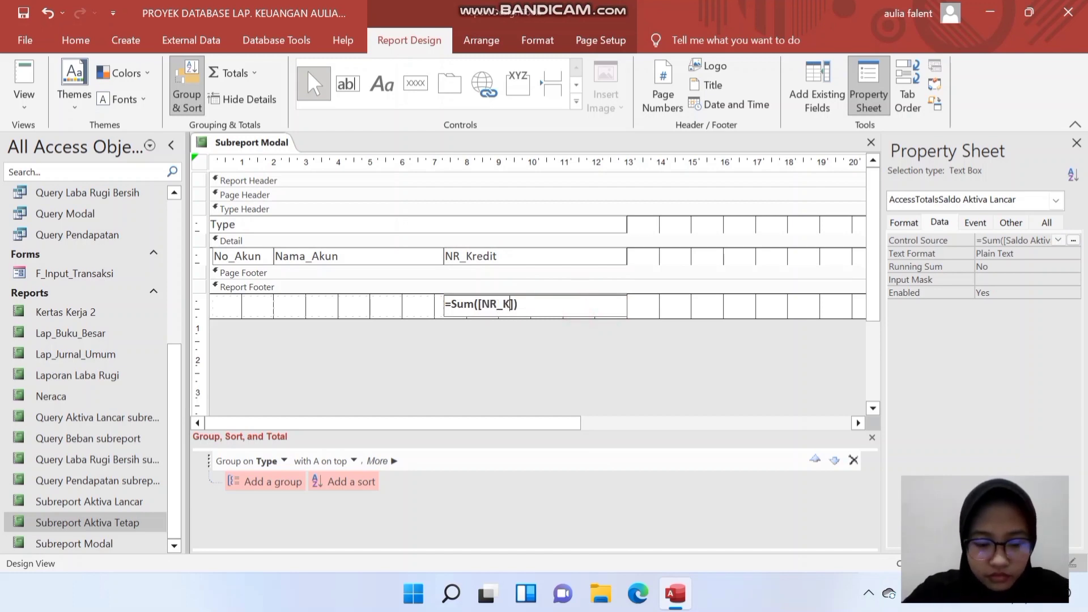
pyautogui.write('redit')
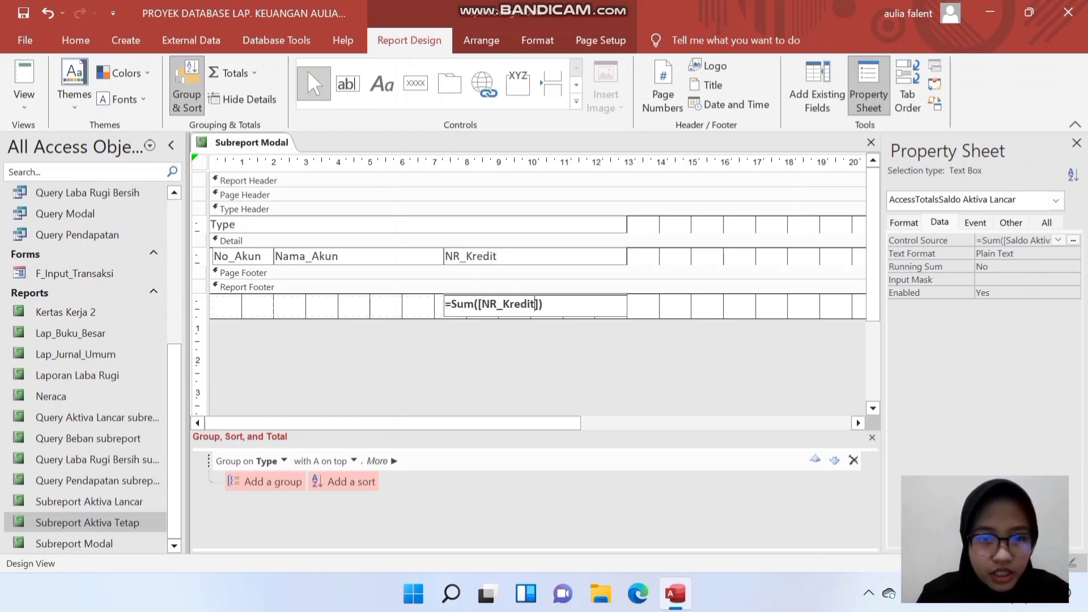
# Check the Modal subreport and its total in Report View, and return to Design View.
pyautogui.click(24, 77)
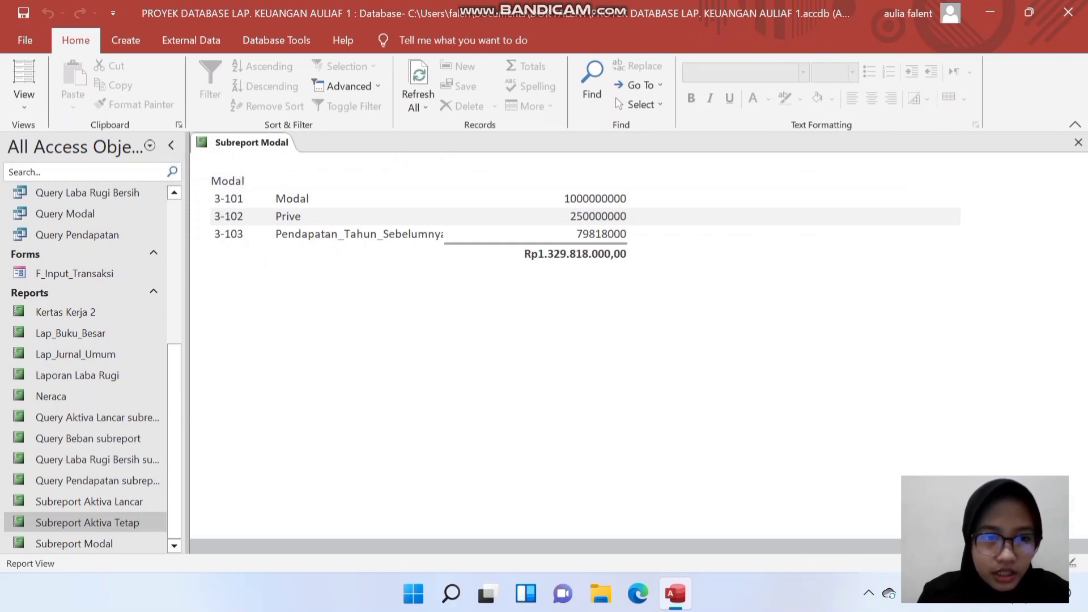
pyautogui.click(250, 142)
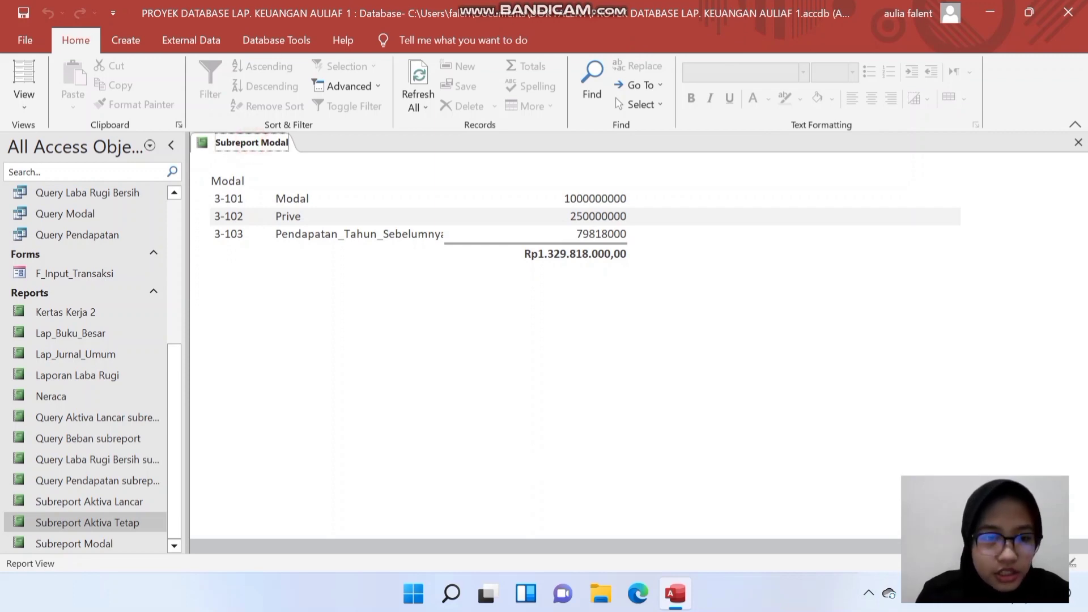
pyautogui.rightClick(269, 142)
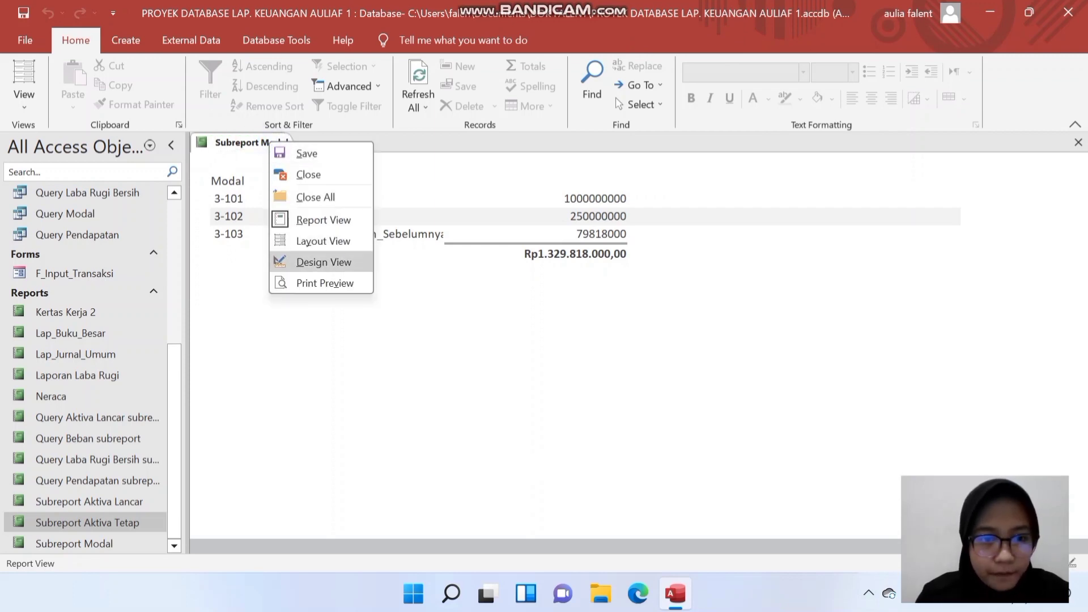
pyautogui.click(335, 253)
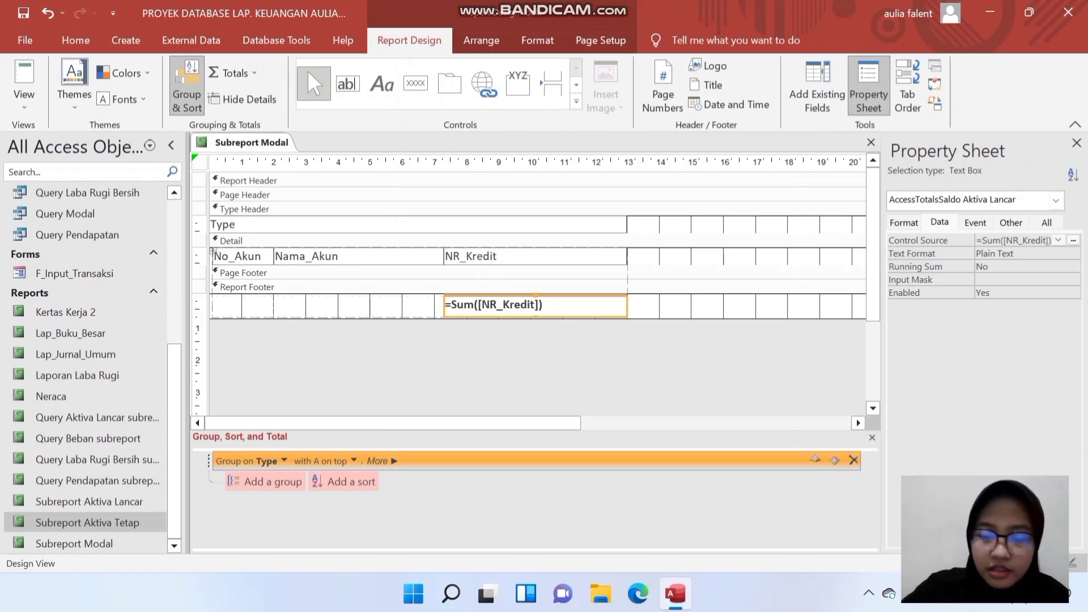
# Save a copy of the Modal subreport as Subreport Hutang.
pyautogui.press('F12')
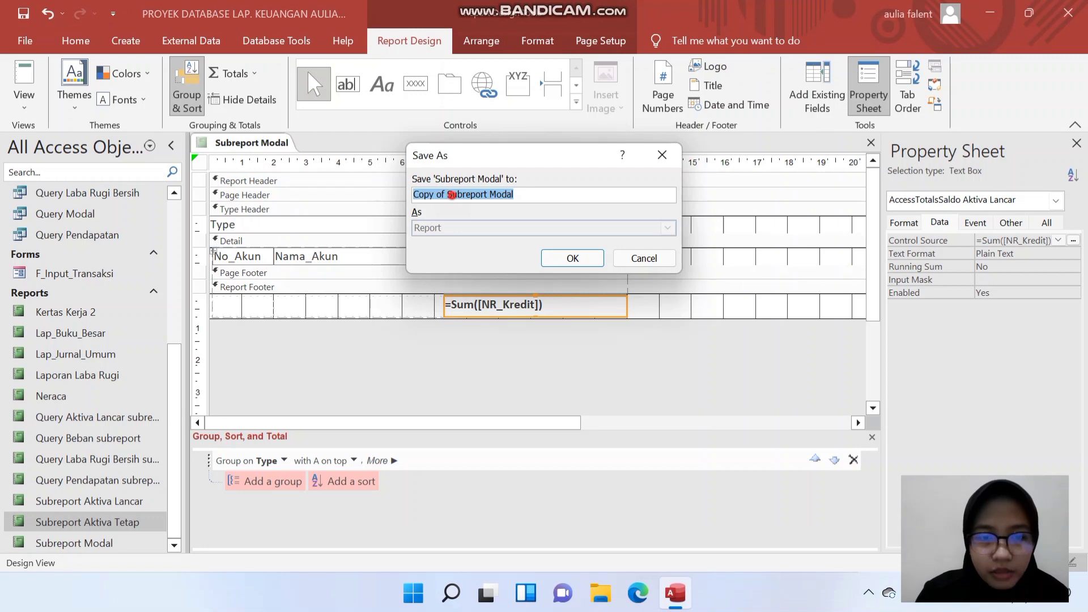
pyautogui.click(448, 194)
pyautogui.moveTo(447, 195); pyautogui.dragTo(413, 195)
pyautogui.press('BackSpace')
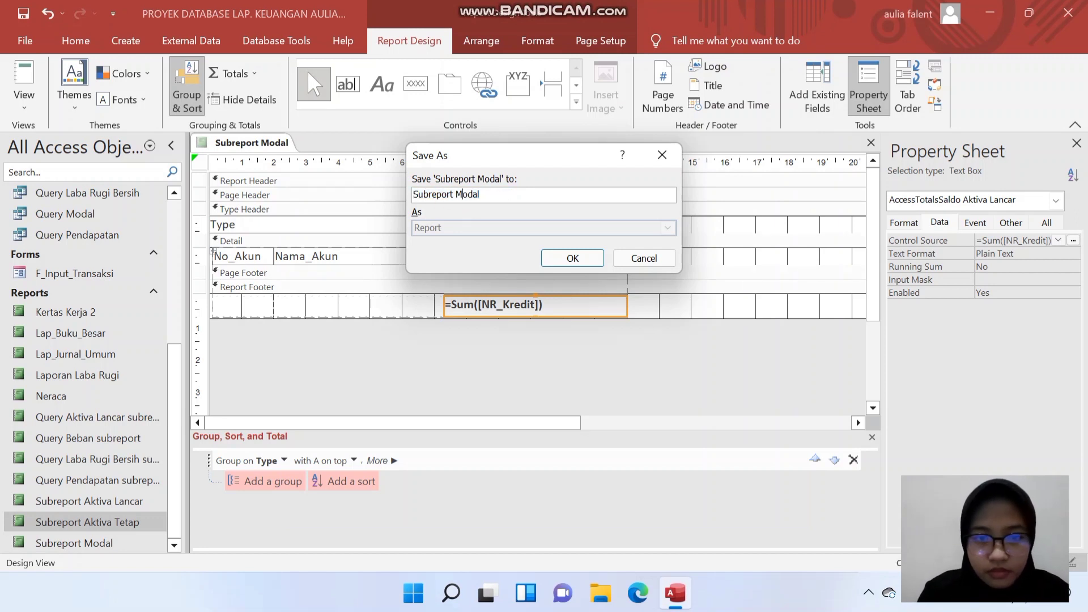
pyautogui.press('BackSpace')
pyautogui.hotkey('shift', 'End')
pyautogui.write('Hutang')
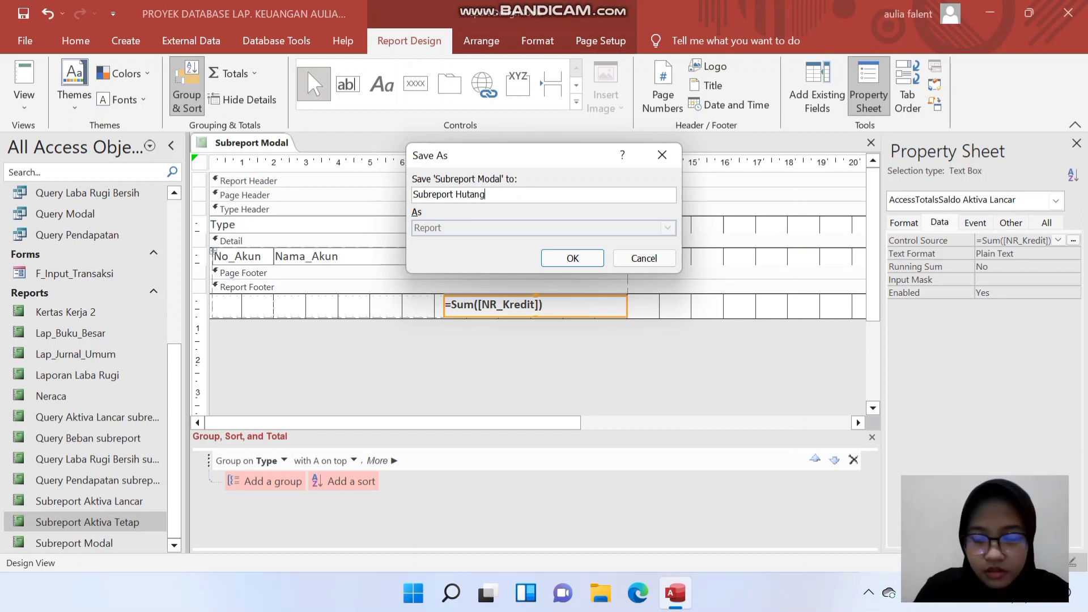
pyautogui.press('Return')
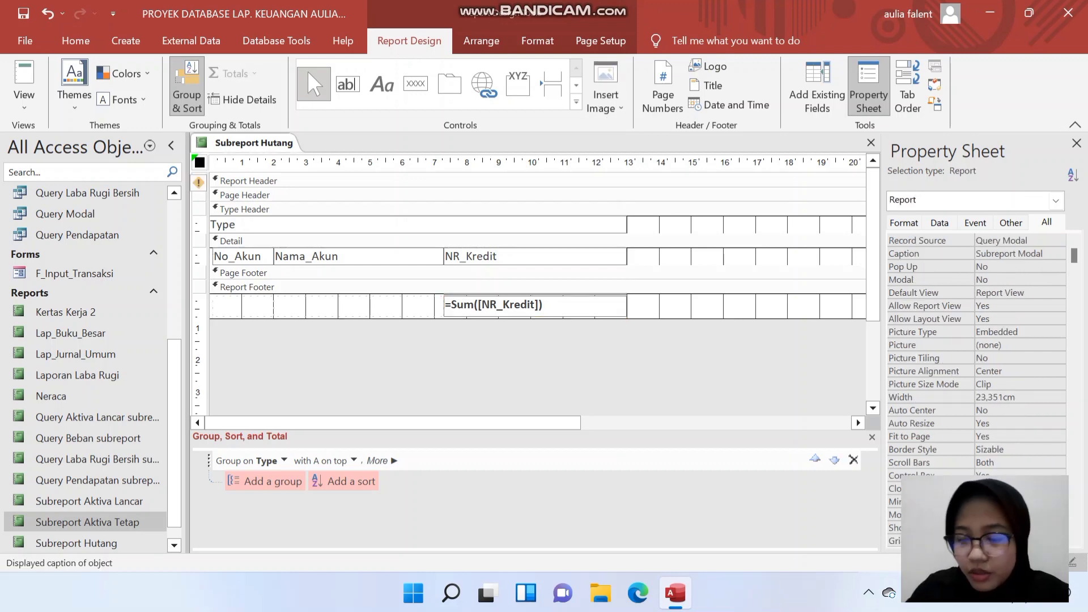
# Set the report's Caption to Subreport Hutang and its Record Source to Query Hutang.
pyautogui.press('BackSpace')
pyautogui.press('BackSpace')
pyautogui.press('BackSpace')
pyautogui.press('BackSpace')
pyautogui.press('BackSpace')
pyautogui.press('BackSpace')
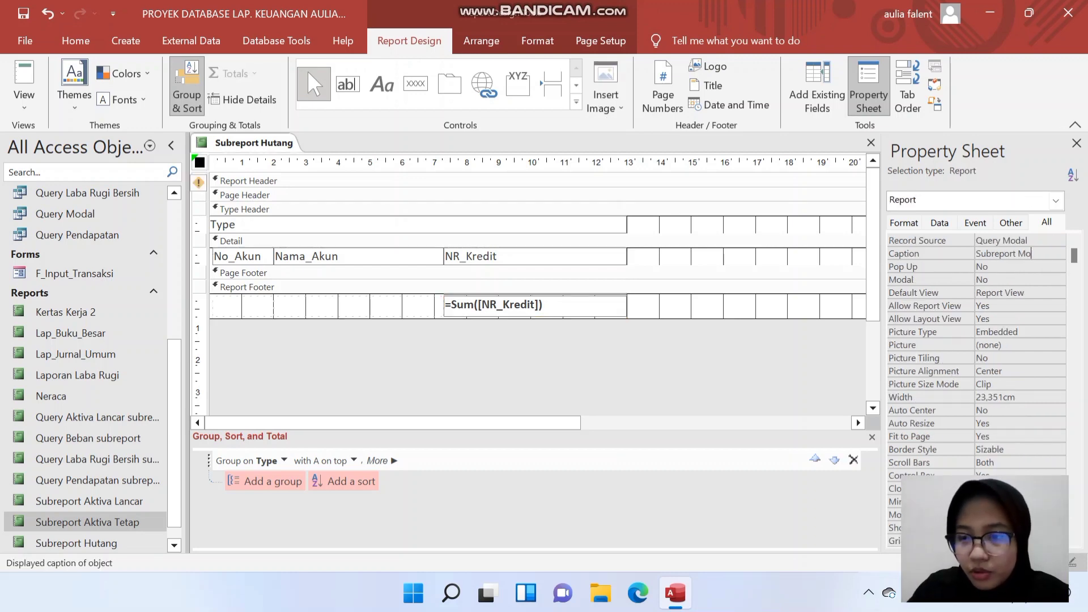
pyautogui.write('Hutang')
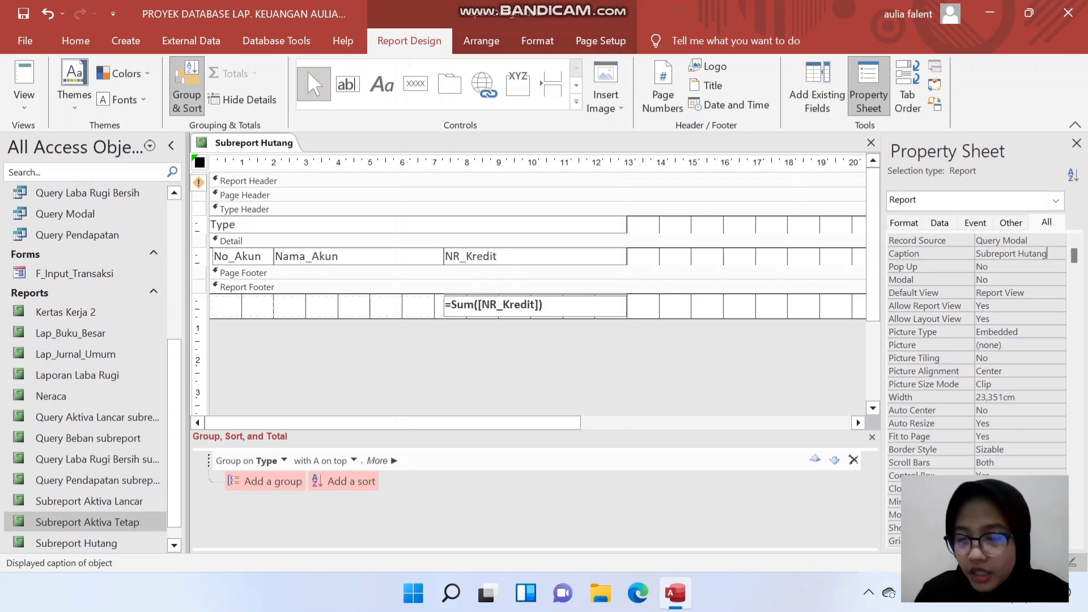
pyautogui.click(1030, 242)
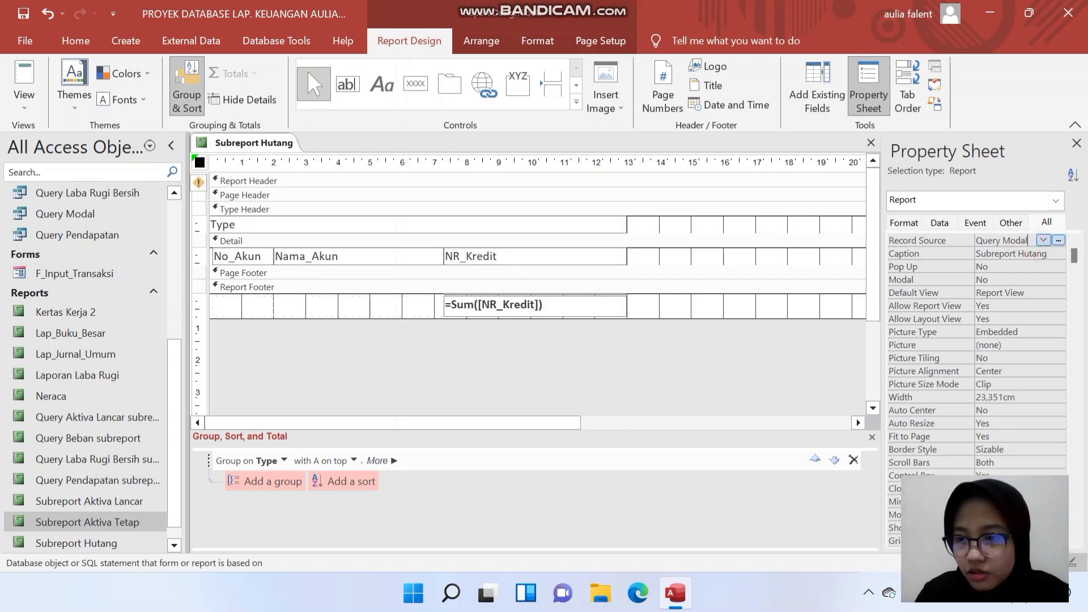
pyautogui.click(1042, 239)
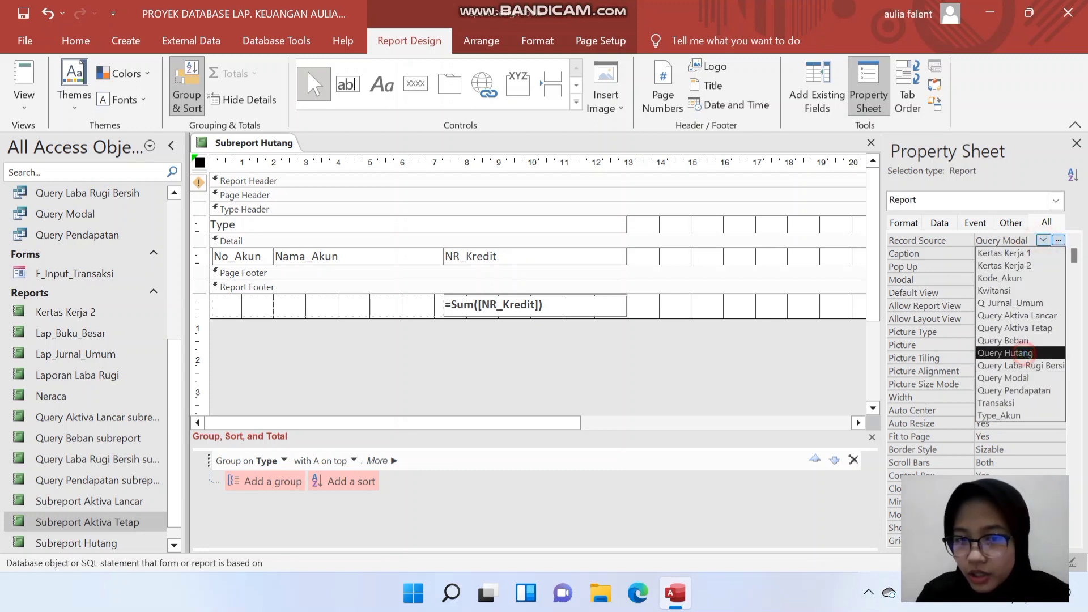
pyautogui.click(1014, 352)
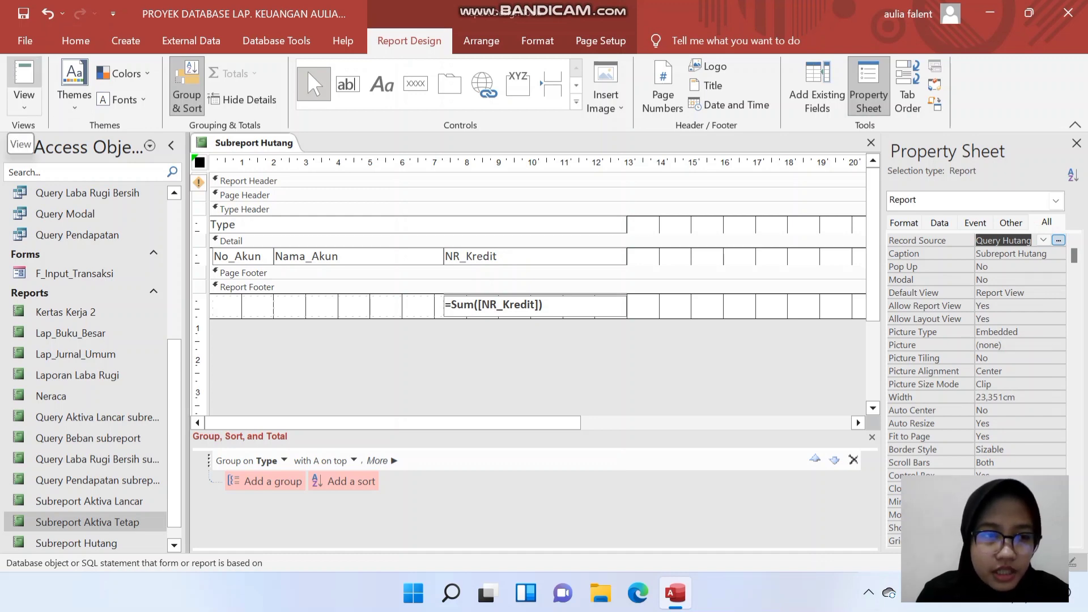
# Preview the Hutang subreport in Report View and close it.
pyautogui.click(24, 74)
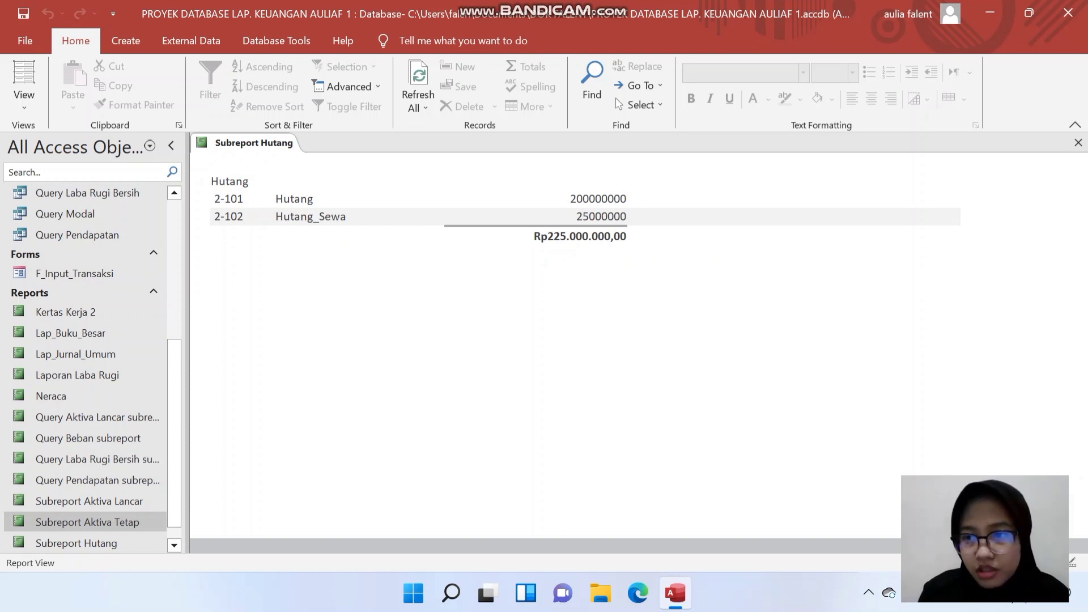
pyautogui.click(1078, 143)
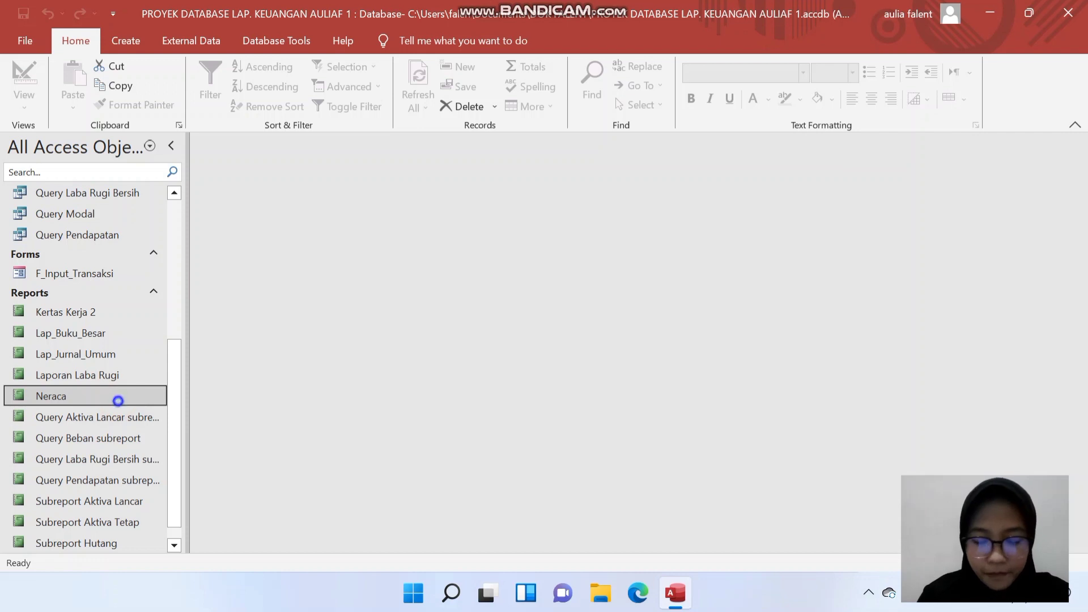
# Open the Neraca report in Design View and add Subreport Aktiva Tetap to the Detail section directly below Subreport Aktiva Lancar.
pyautogui.rightClick(118, 399)
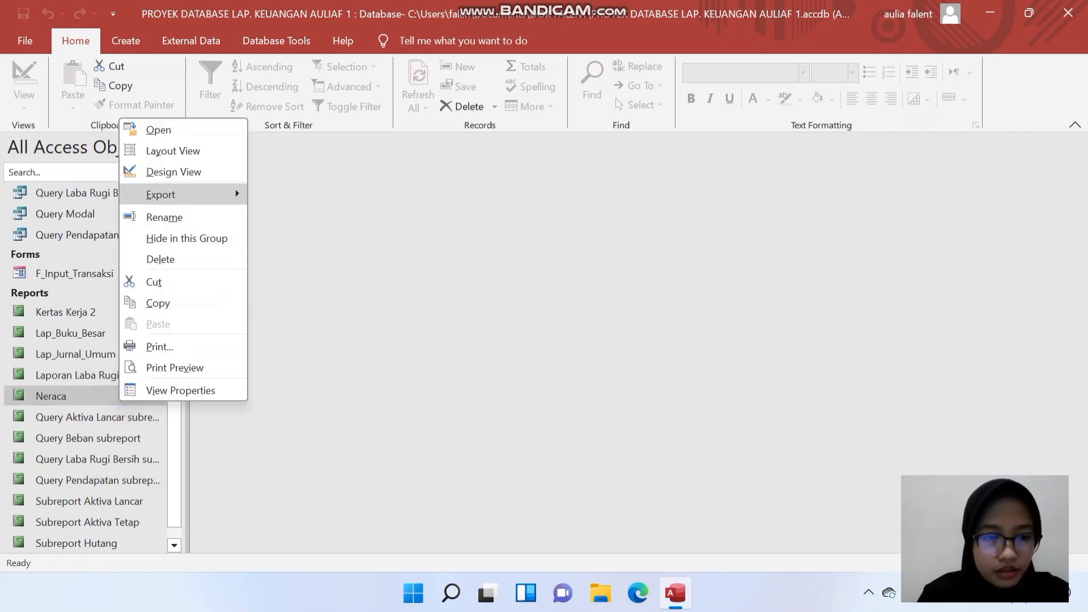
pyautogui.click(173, 172)
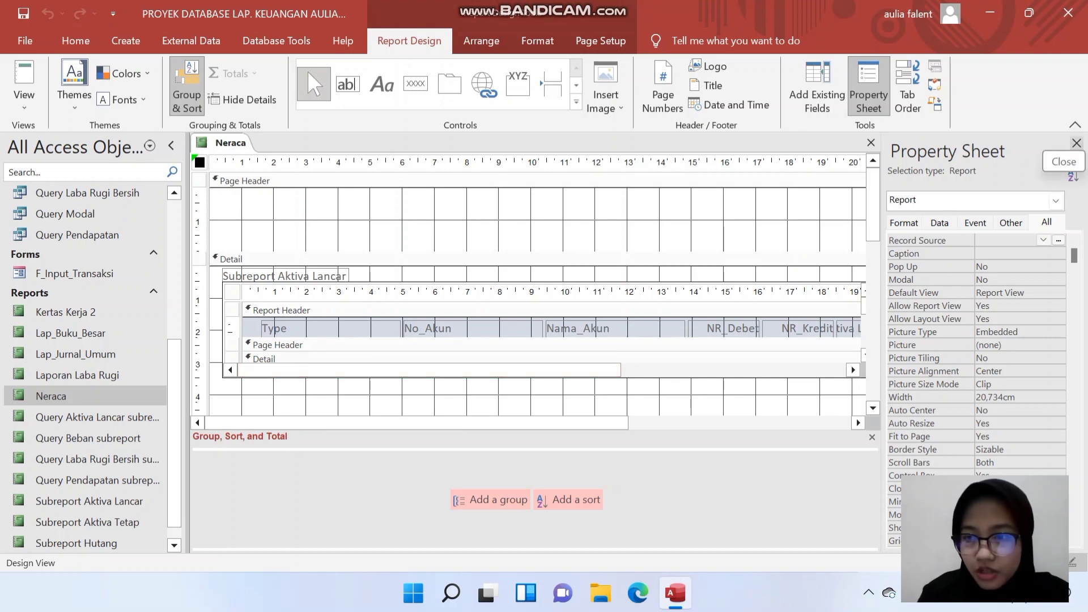
pyautogui.click(1076, 143)
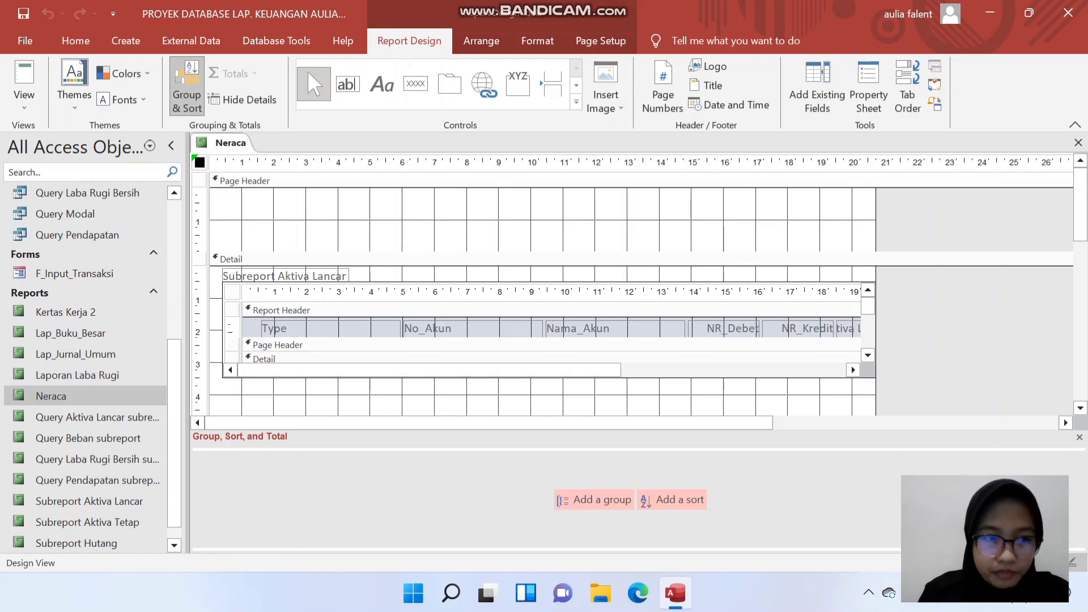
pyautogui.moveTo(85, 522); pyautogui.dragTo(226, 380)
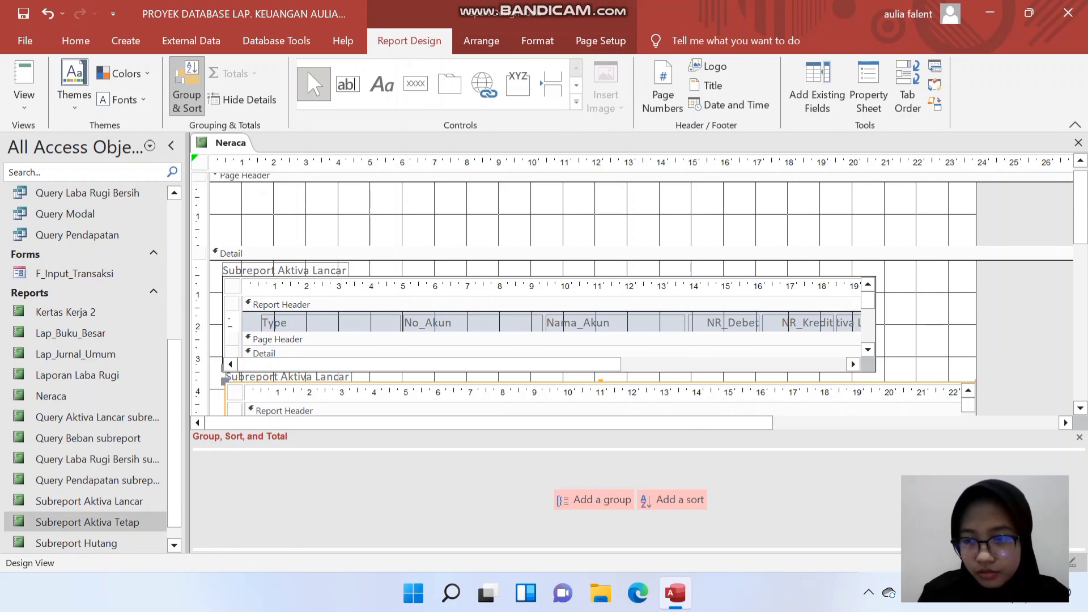
pyautogui.click(1078, 436)
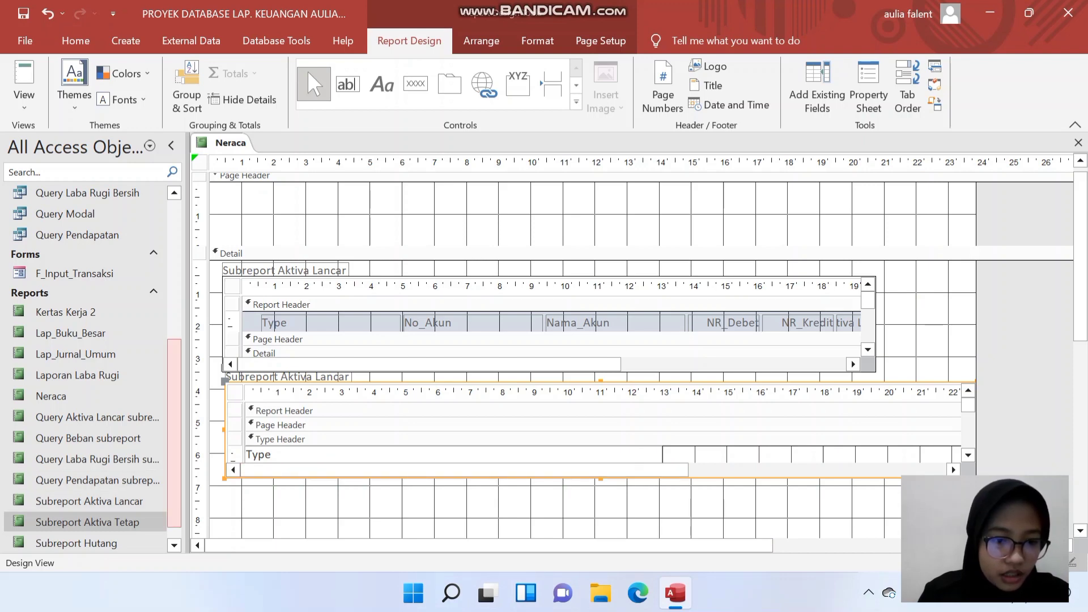
# Add Subreport Hutang and Subreport Modal to the Detail section, one under the other below Subreport Aktiva Tetap.
pyautogui.scroll(-1, 164, 521)
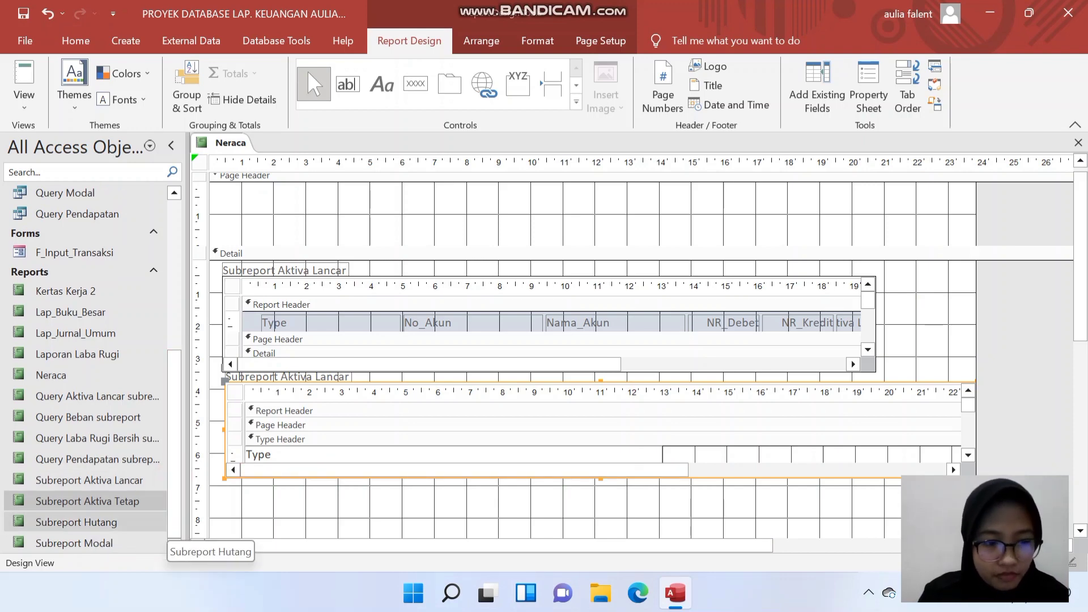
pyautogui.moveTo(77, 522); pyautogui.dragTo(232, 490)
pyautogui.moveTo(1080, 272); pyautogui.dragTo(1080, 432)
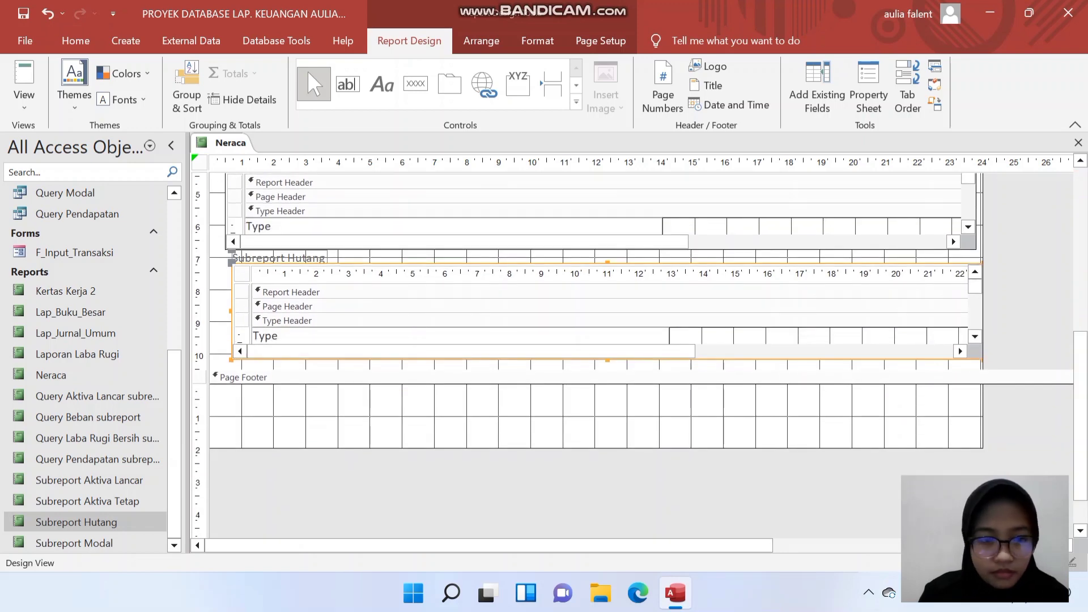
pyautogui.moveTo(128, 540); pyautogui.dragTo(242, 363)
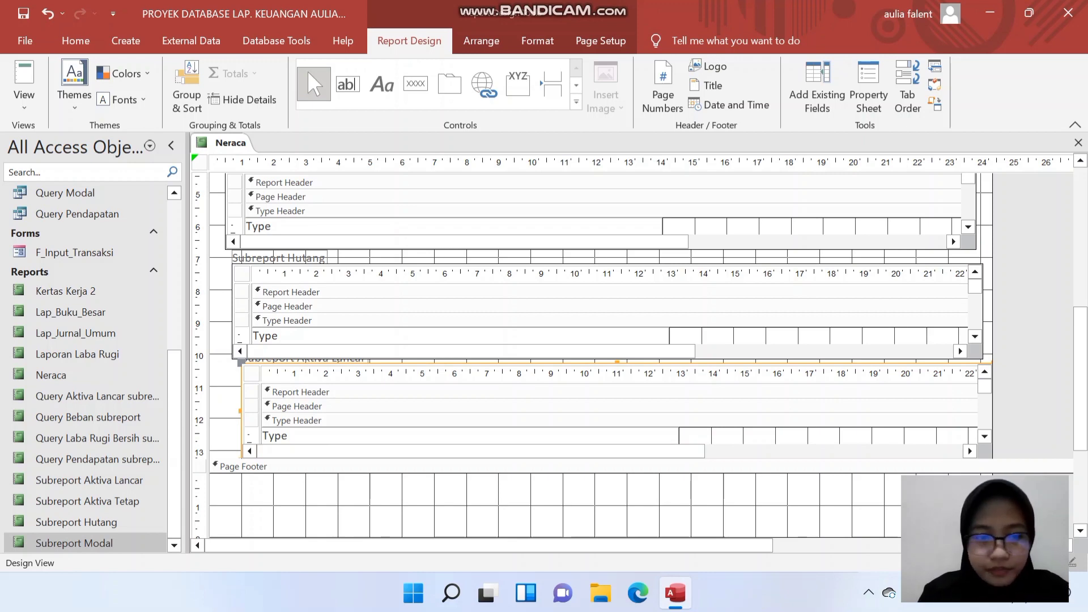
# Arrange all four subreports in a stacked layout and set their control padding to None.
pyautogui.keyDown('shift'); pyautogui.click(606, 311); pyautogui.keyUp('shift')
pyautogui.keyDown('shift'); pyautogui.click(601, 211); pyautogui.keyUp('shift')
pyautogui.moveTo(1081, 378); pyautogui.dragTo(1080, 271)
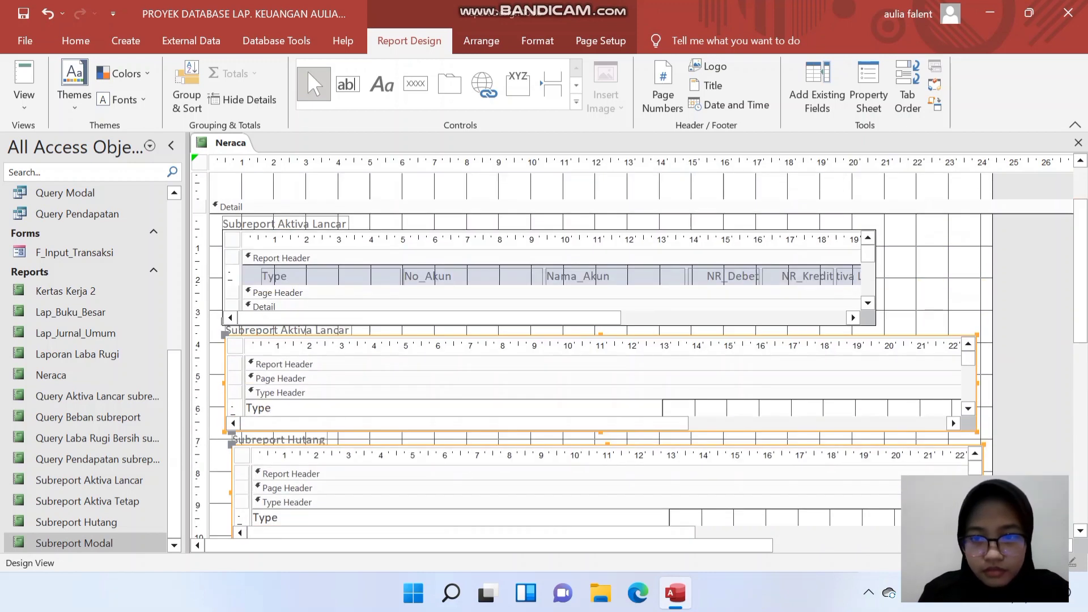
pyautogui.keyDown('shift'); pyautogui.click(810, 268); pyautogui.keyUp('shift')
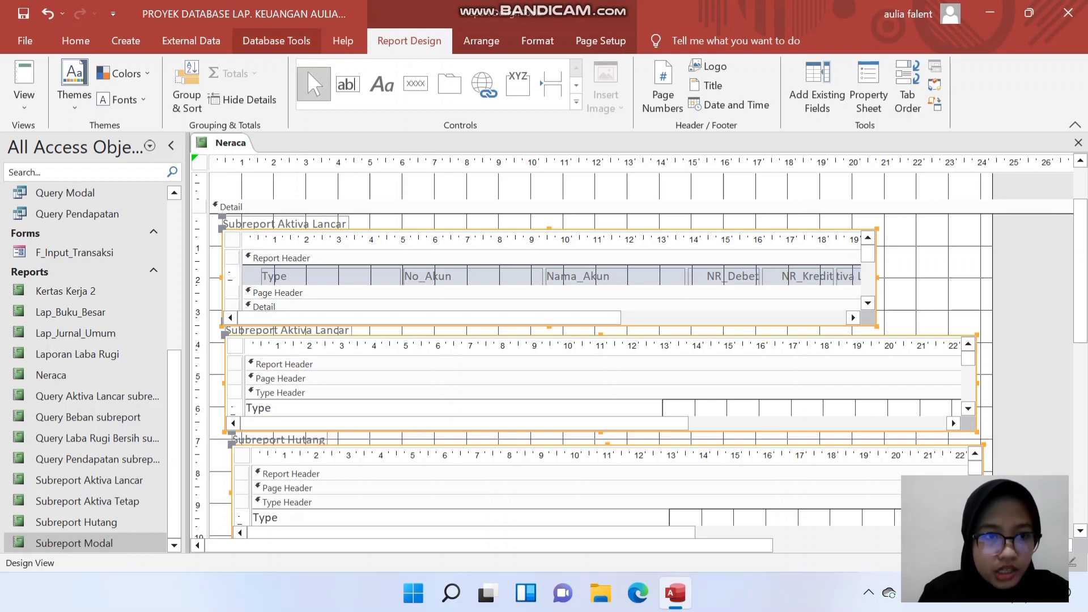
pyautogui.click(481, 40)
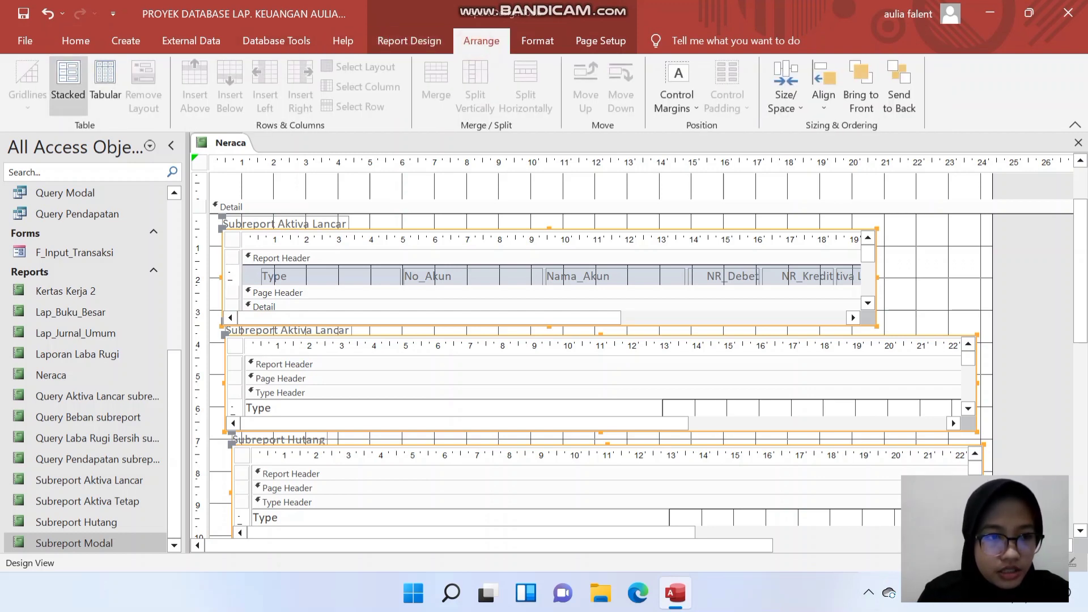
pyautogui.click(68, 85)
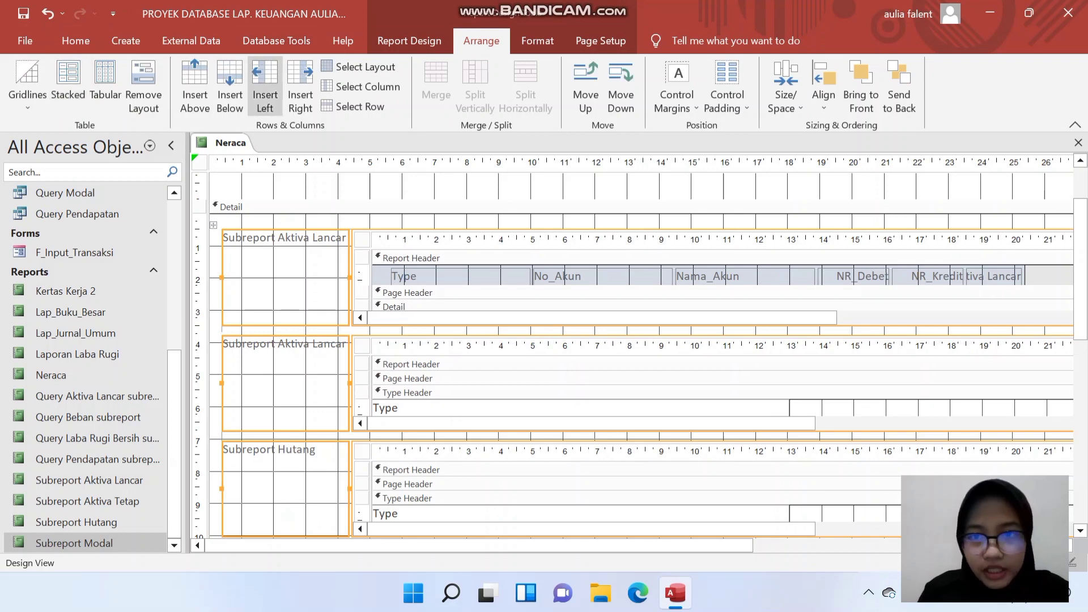
pyautogui.click(727, 85)
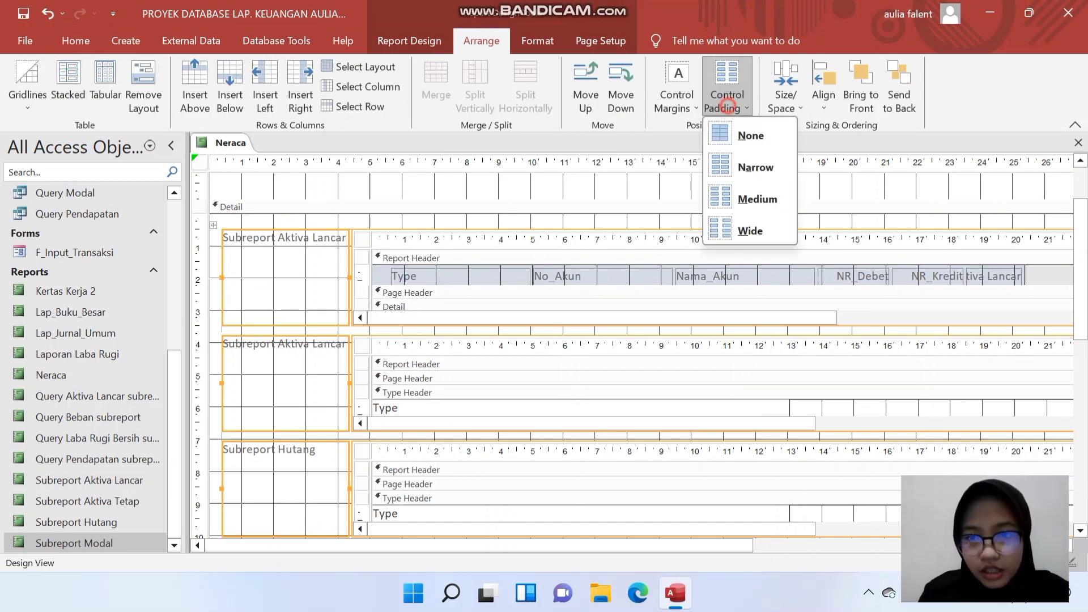
pyautogui.click(751, 136)
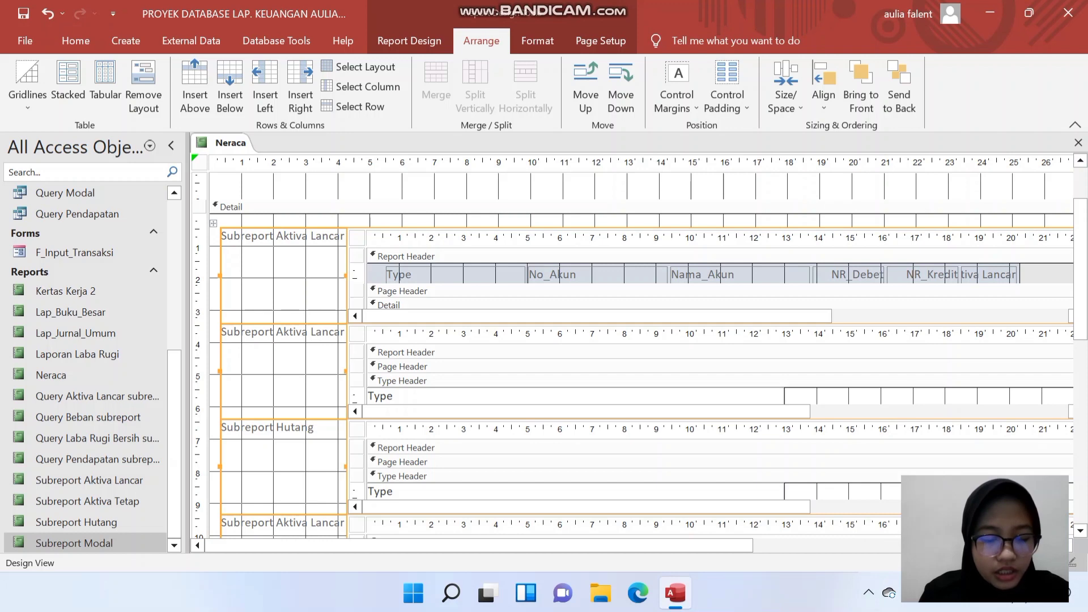
# Delete the labels of the four subreports from the stacked layout.
pyautogui.click(283, 275)
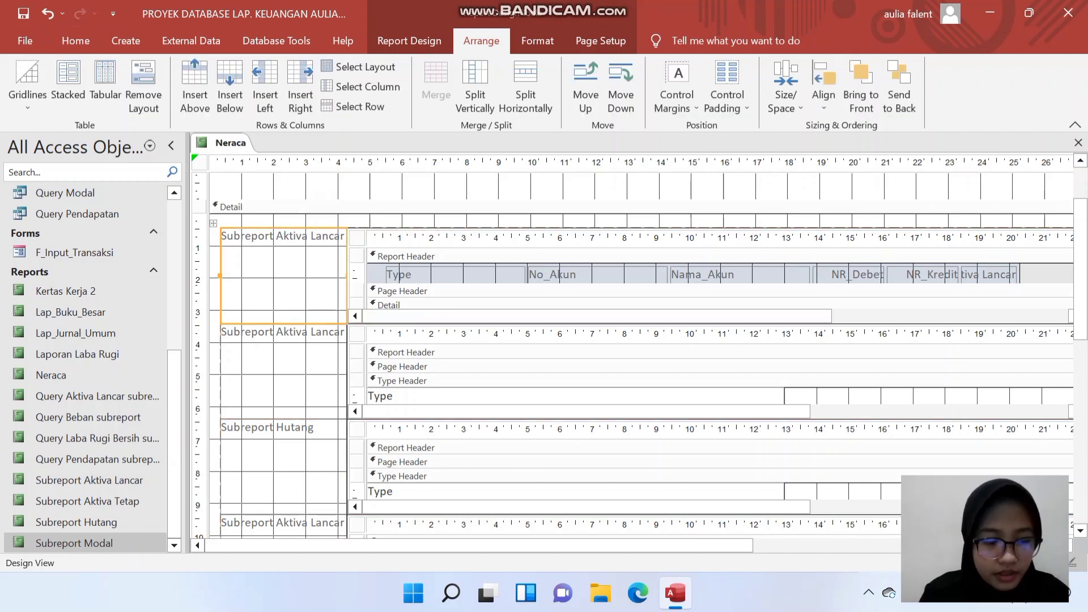
pyautogui.keyDown('shift'); pyautogui.click(283, 371); pyautogui.keyUp('shift')
pyautogui.moveTo(1080, 272)
pyautogui.mouseDown()
pyautogui.moveTo(1080, 335)
pyautogui.moveTo(1080, 272)
pyautogui.mouseUp()
pyautogui.click(171, 146)
pyautogui.keyDown('shift'); pyautogui.click(146, 356); pyautogui.keyUp('shift')
pyautogui.keyDown('shift'); pyautogui.click(152, 435); pyautogui.keyUp('shift')
pyautogui.press('Delete')
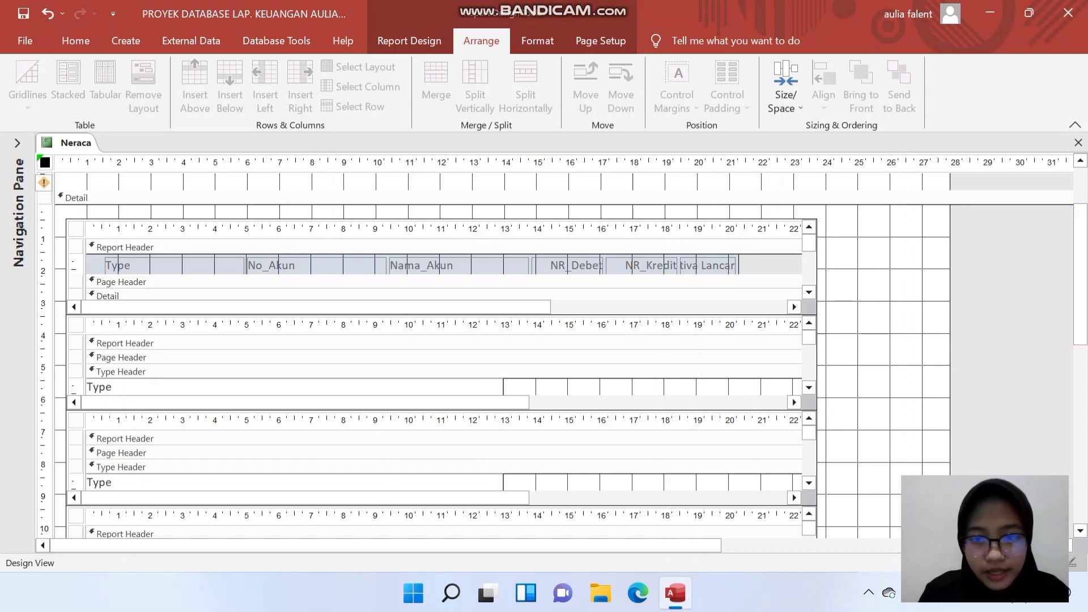
# Insert an empty layout row below the Aktiva Tetap subreport and empty rows below the last subreport.
pyautogui.click(714, 340)
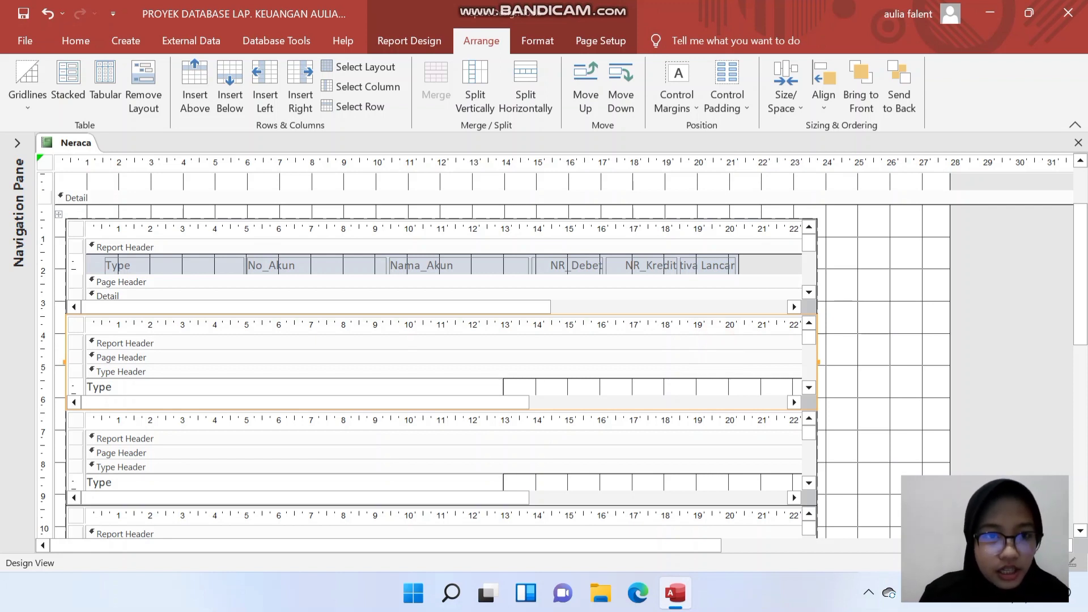
pyautogui.click(230, 90)
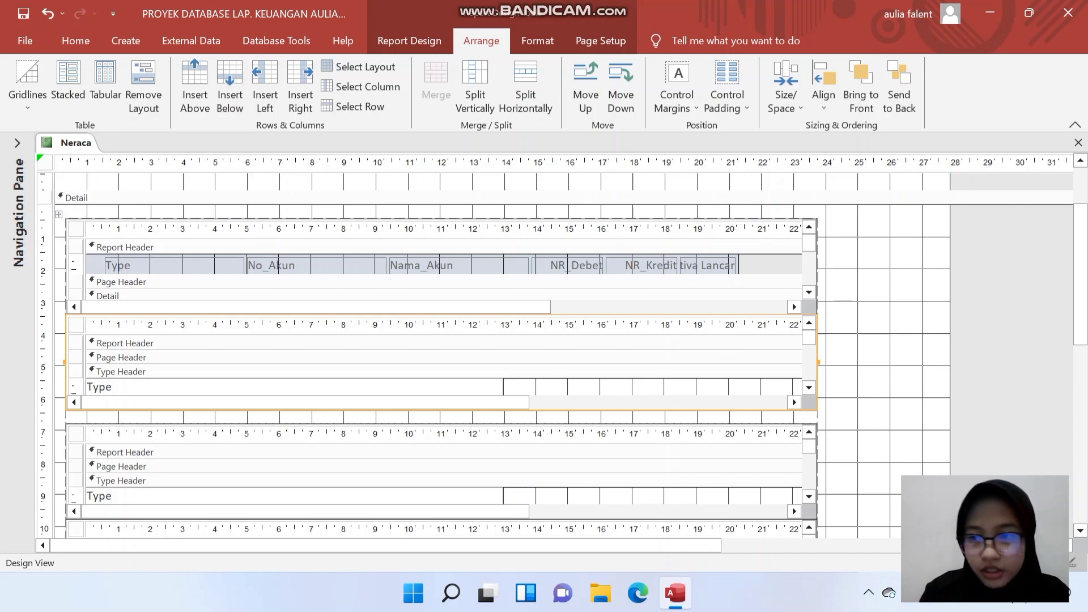
pyautogui.moveTo(1080, 278); pyautogui.dragTo(1080, 409)
pyautogui.click(441, 343)
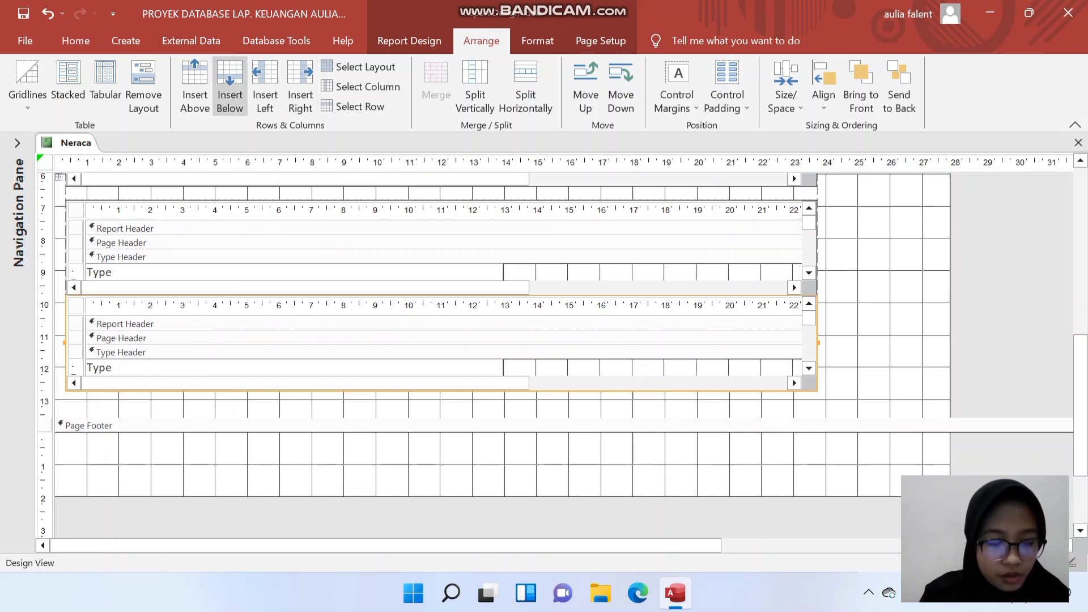
pyautogui.click(230, 91)
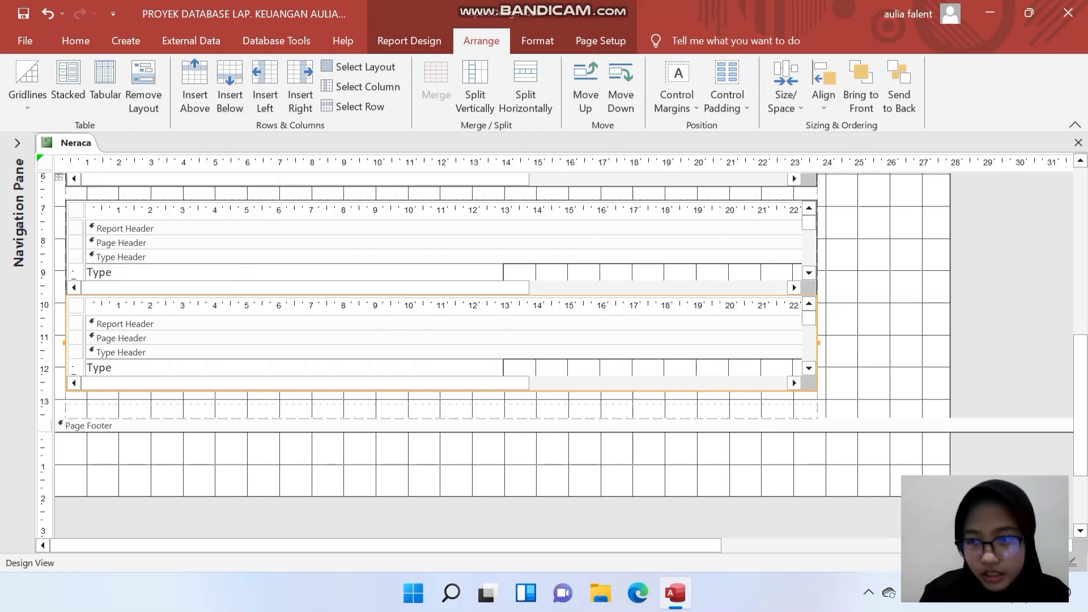
# Split each empty layout row horizontally into two cells, both below Aktiva Tetap and below the last subreport.
pyautogui.scroll(5, 561, 355)
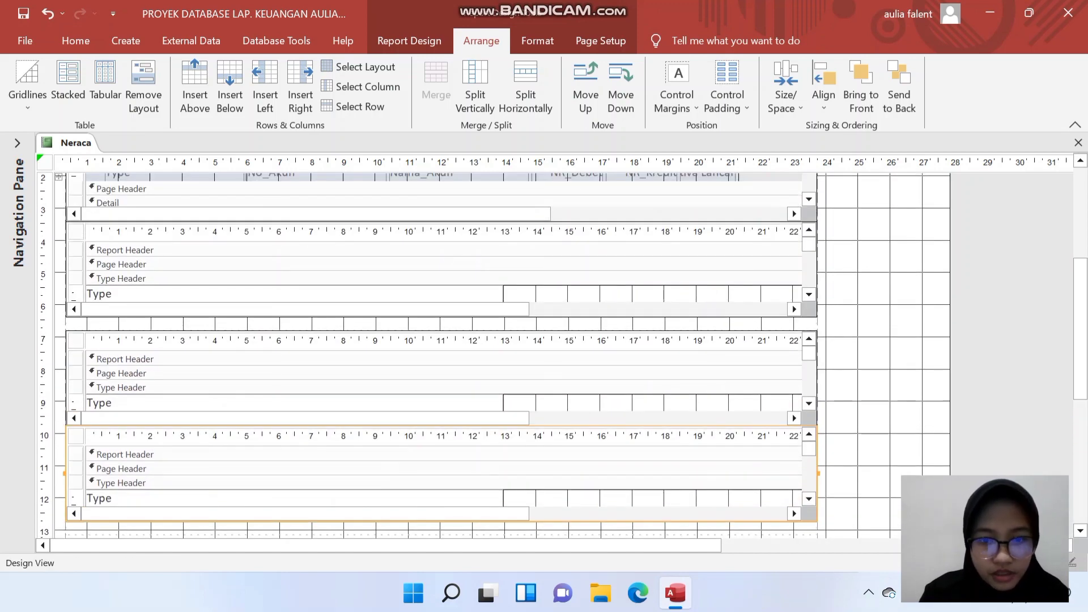
pyautogui.click(527, 324)
pyautogui.click(525, 87)
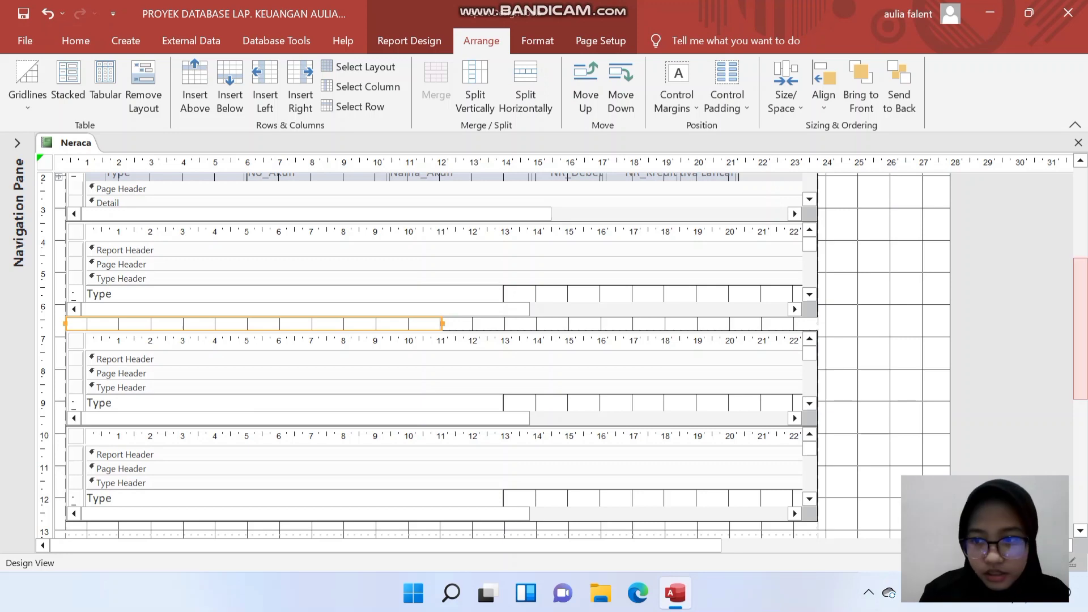
pyautogui.moveTo(1079, 328); pyautogui.dragTo(1080, 452)
pyautogui.click(527, 317)
pyautogui.click(526, 87)
pyautogui.click(527, 330)
pyautogui.click(526, 86)
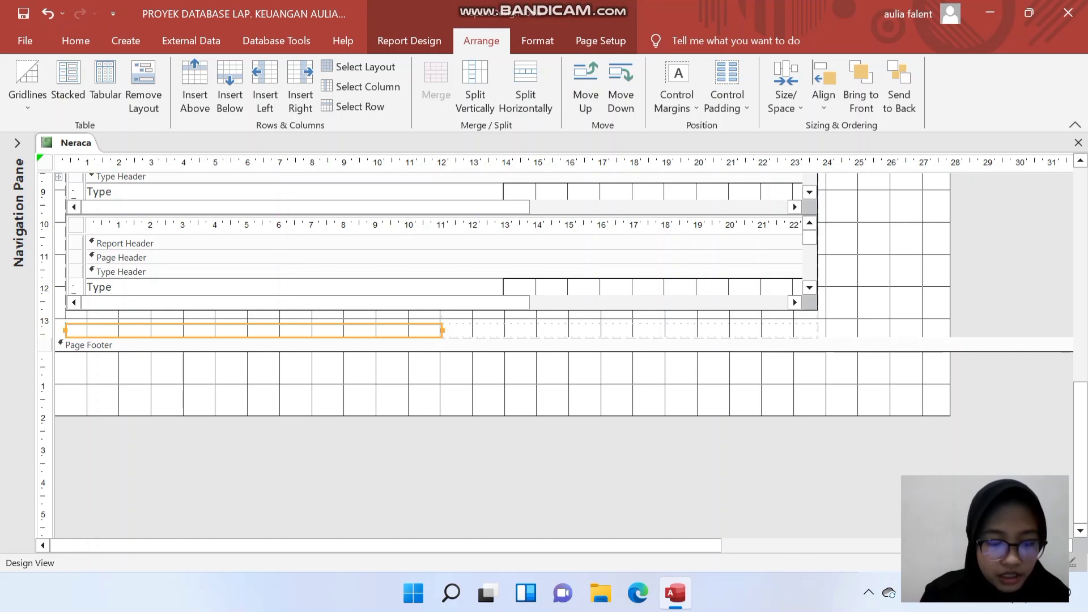
# Add a text box and place it with its label in the split row between the Aktiva Tetap and Hutang subreports.
pyautogui.click(409, 41)
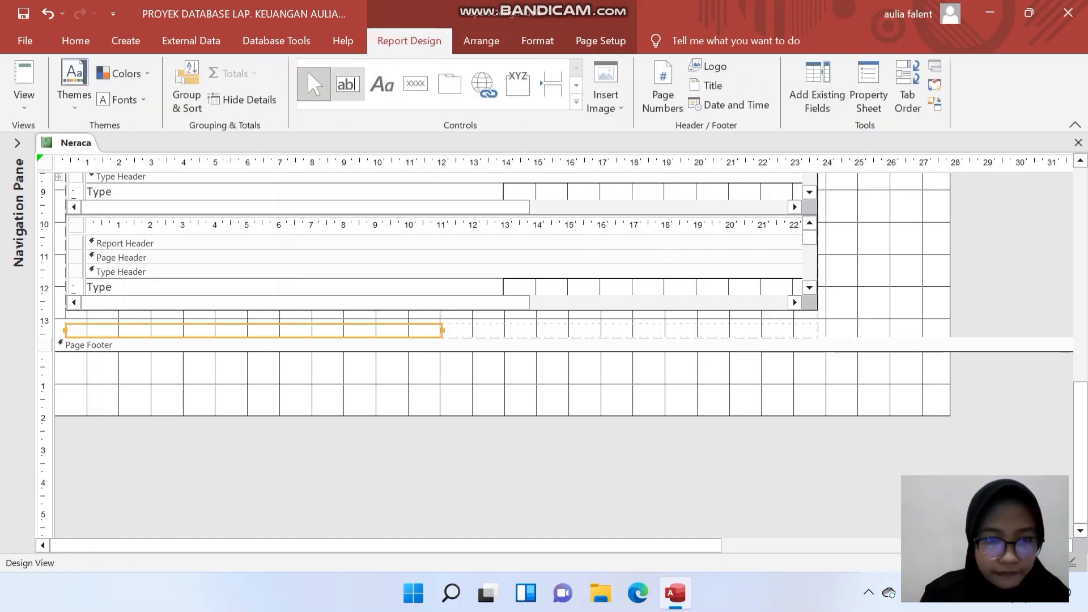
pyautogui.click(347, 86)
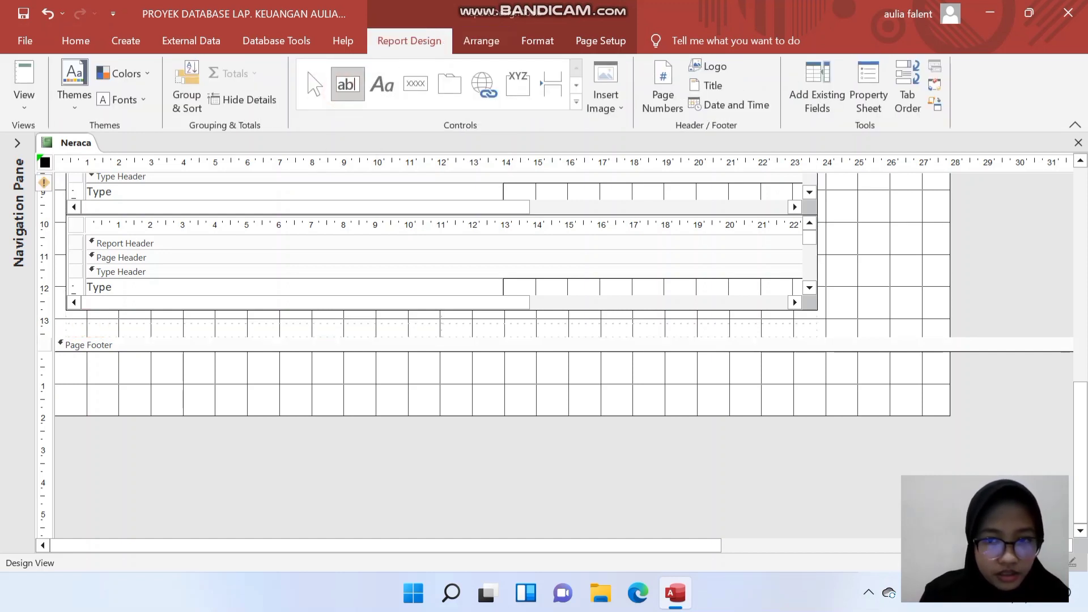
pyautogui.click(827, 232)
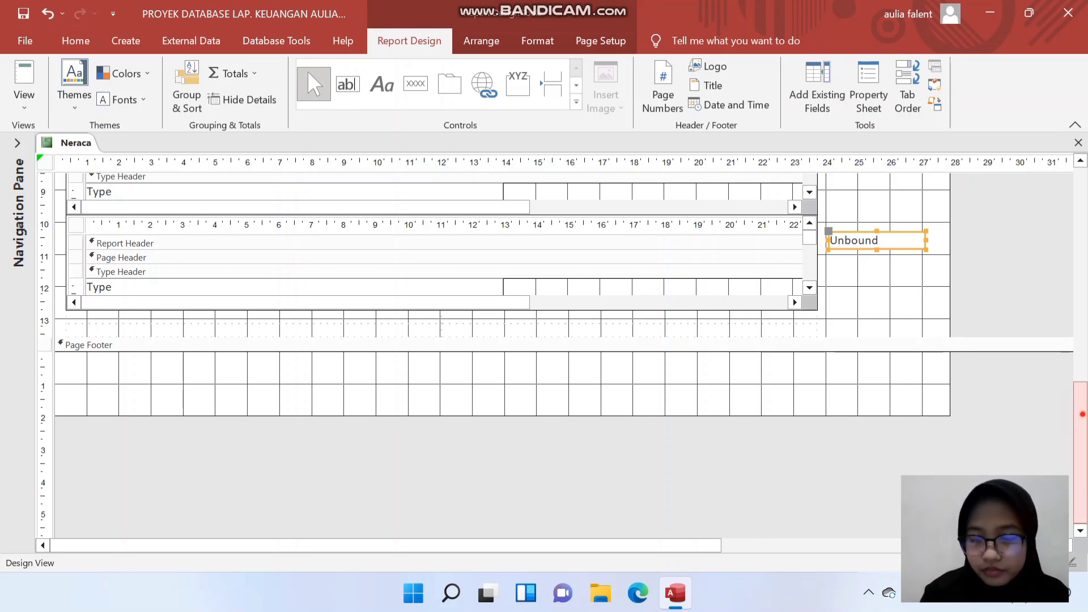
pyautogui.scroll(5, 510, 340)
pyautogui.moveTo(877, 425); pyautogui.dragTo(633, 299)
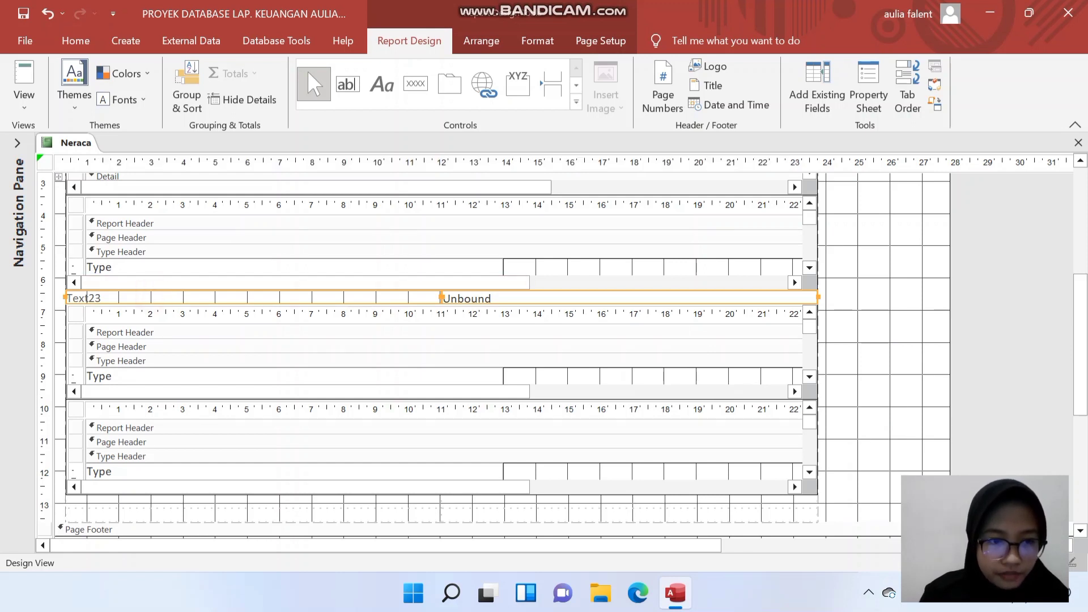
# Change the new text box's label to TOTAL AKTIVA and set the text box's Name to TOTAL AKTIVA.
pyautogui.doubleClick(85, 298)
pyautogui.write('TOTAL AKTIVA')
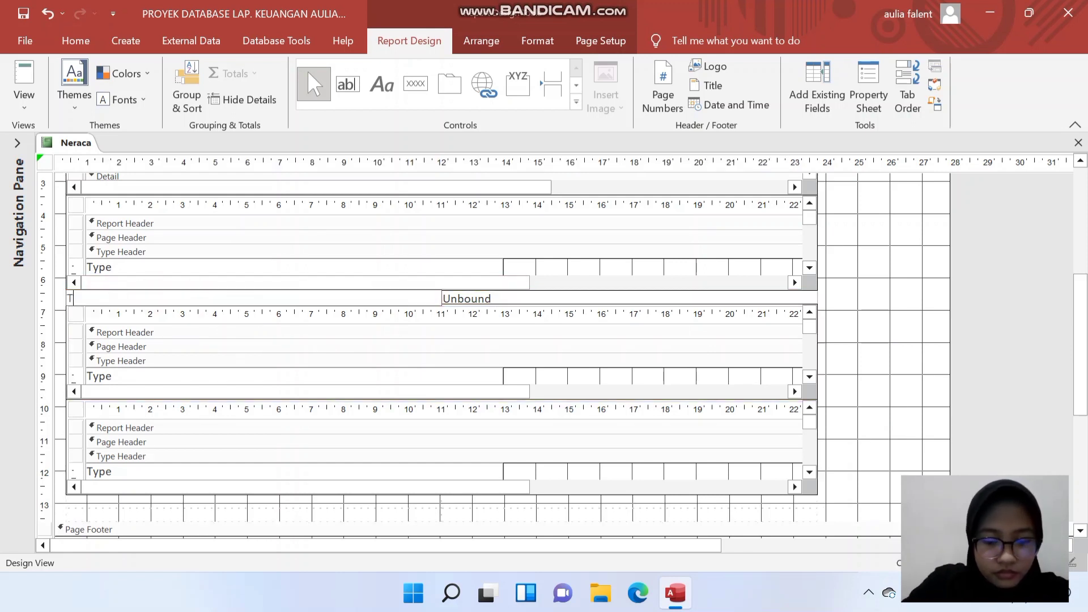
pyautogui.press('Return')
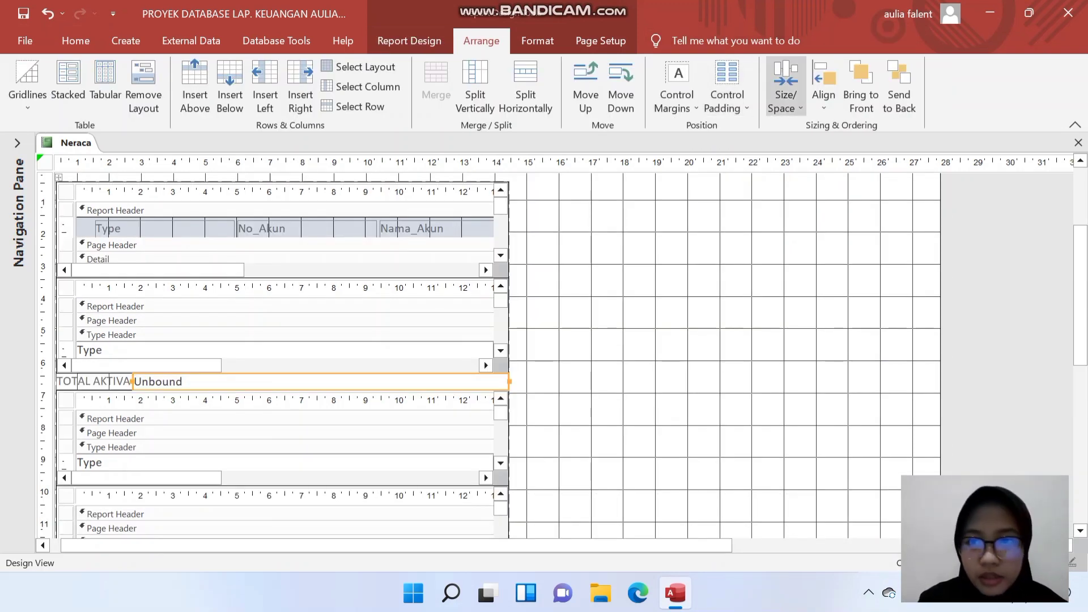
pyautogui.click(409, 41)
pyautogui.click(868, 87)
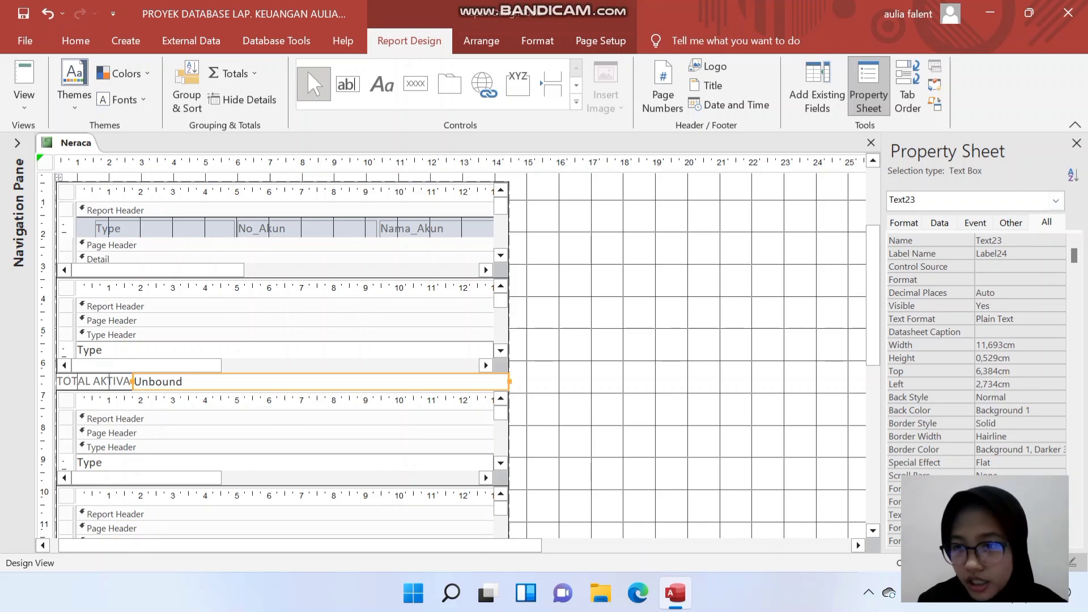
pyautogui.doubleClick(1007, 240)
pyautogui.write('TOTAL AKTIVA')
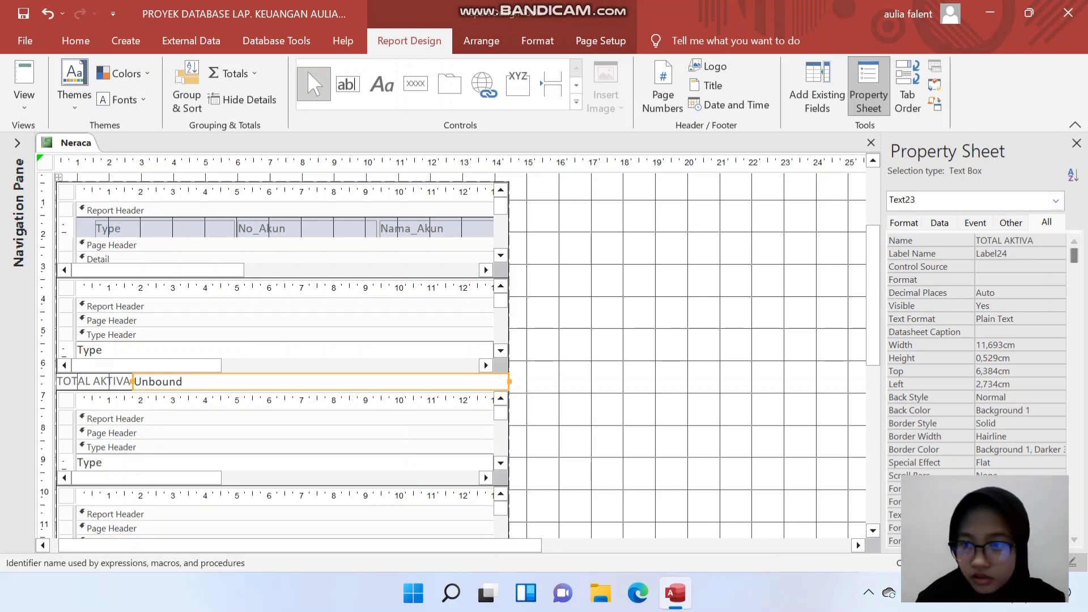
# Set the TOTAL AKTIVA text box's Control Source to [Subreport Aktiva Lancar].Report![AccessTotalsSaldo Aktiva Lancar] + [Subreport Aktiva Tetap].Report![AccessTotalsSaldo Aktiva Lancar].
pyautogui.click(1004, 266)
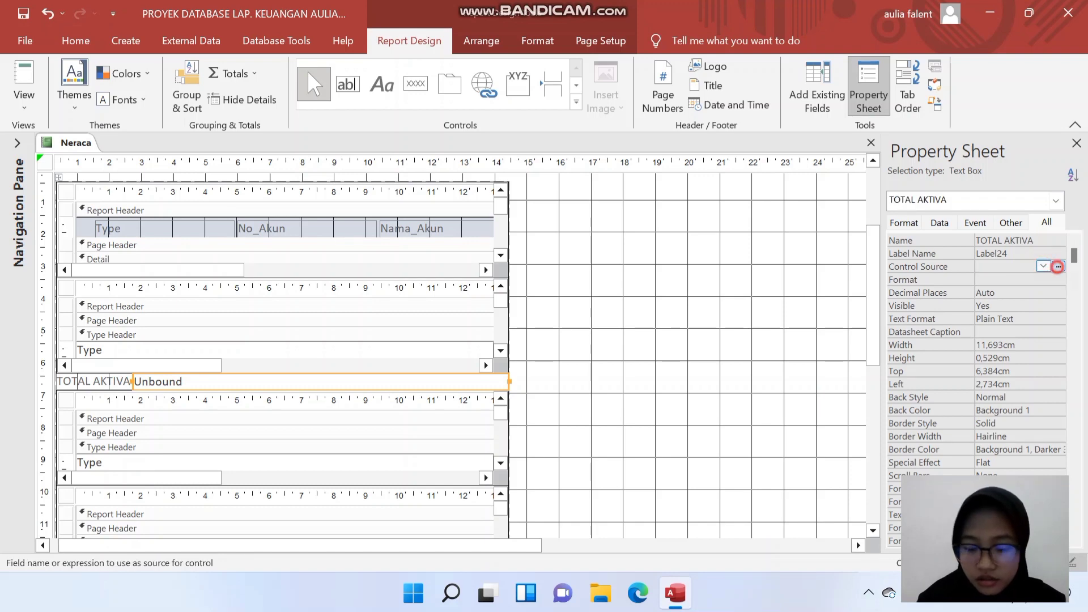
pyautogui.click(1058, 266)
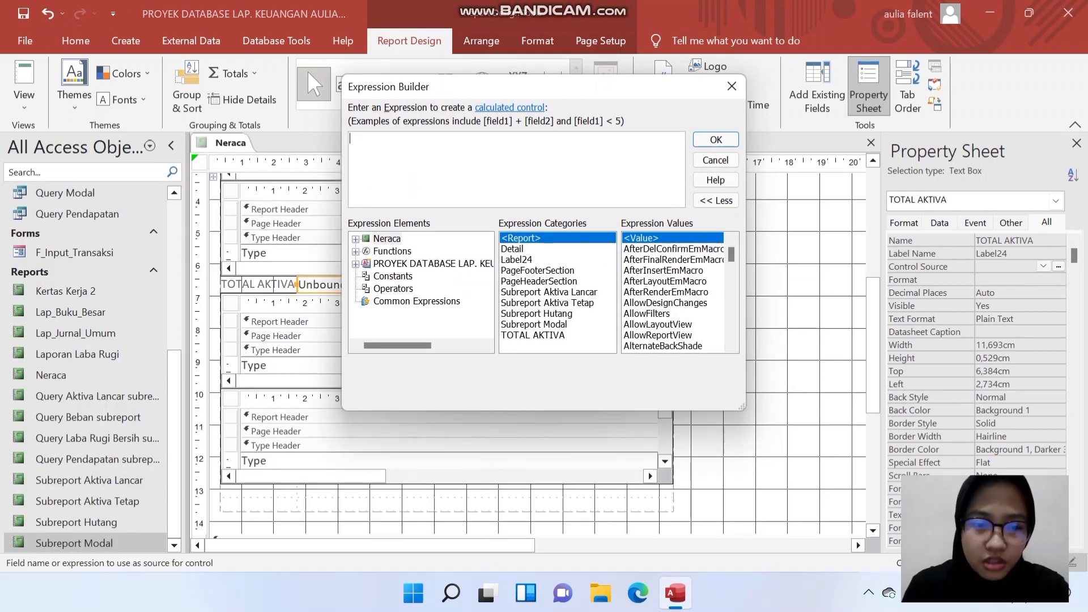
pyautogui.click(355, 239)
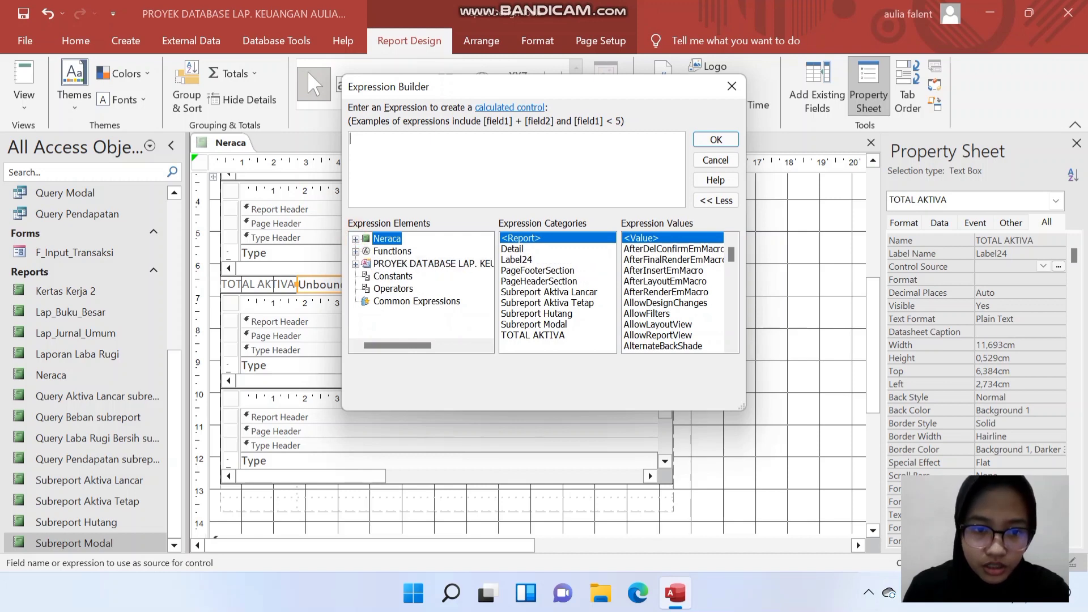
pyautogui.click(356, 239)
pyautogui.click(397, 250)
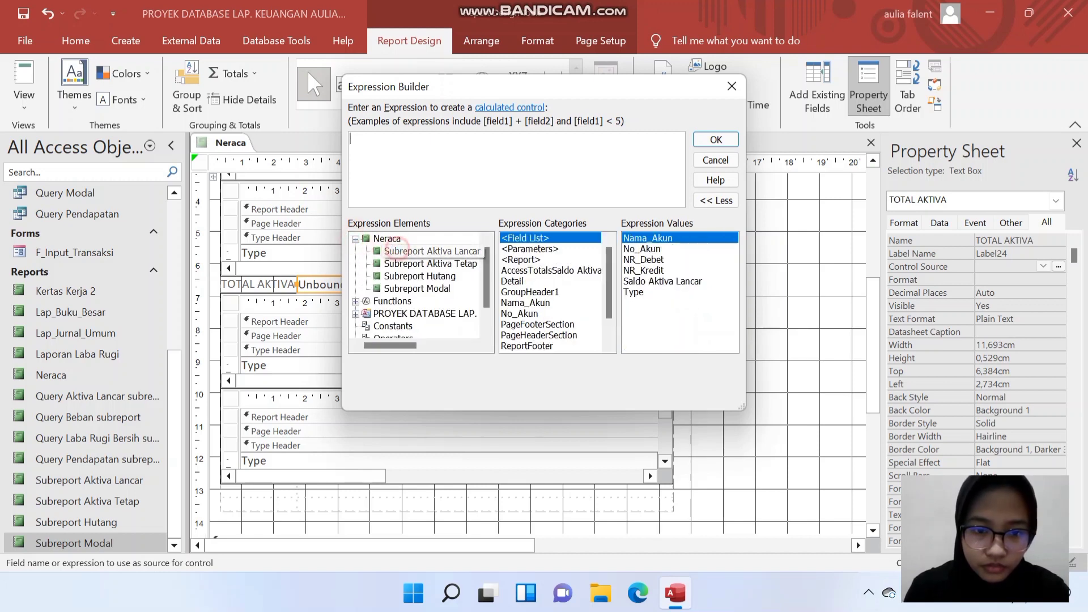
pyautogui.doubleClick(550, 270)
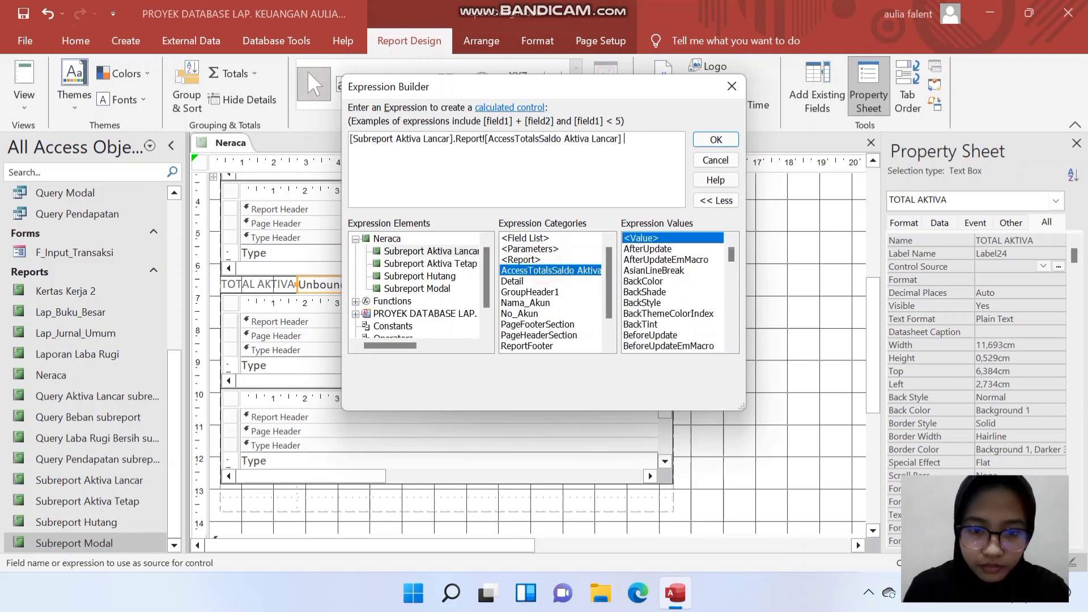
pyautogui.write('+')
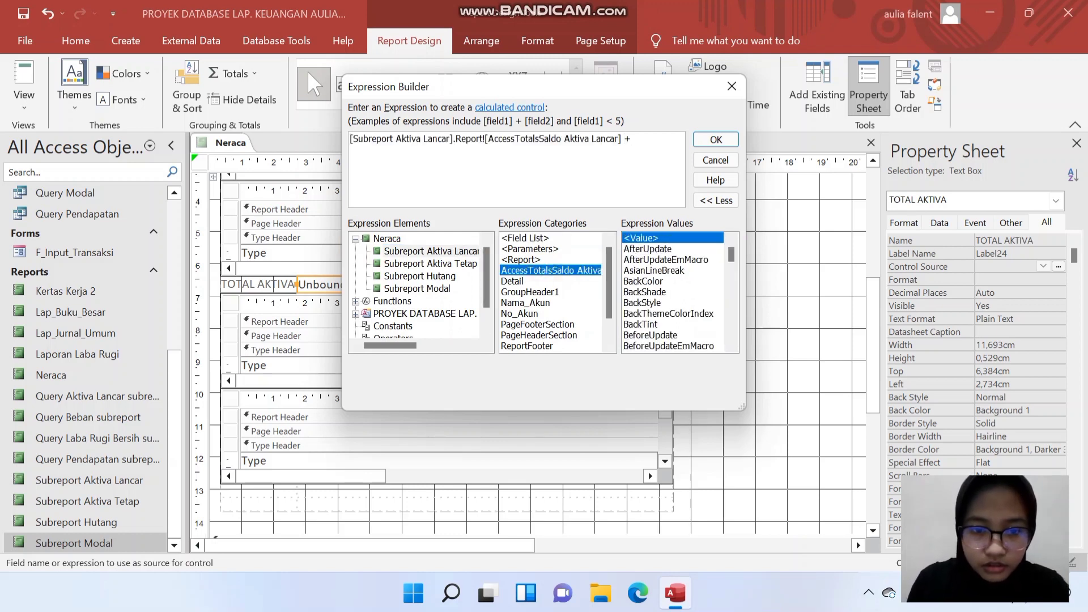
pyautogui.click(430, 263)
pyautogui.doubleClick(541, 270)
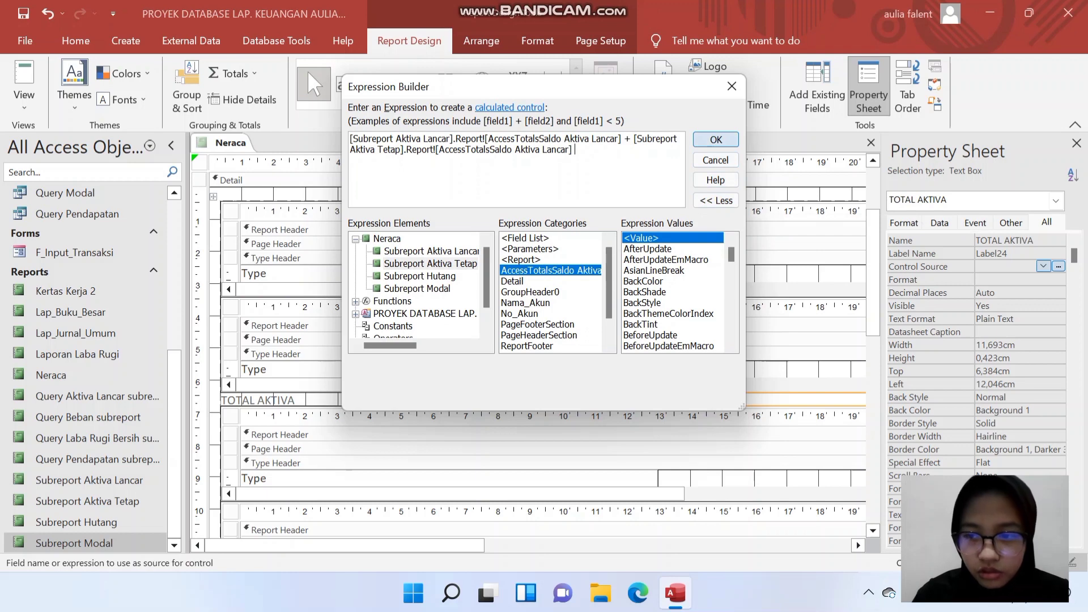
pyautogui.click(715, 139)
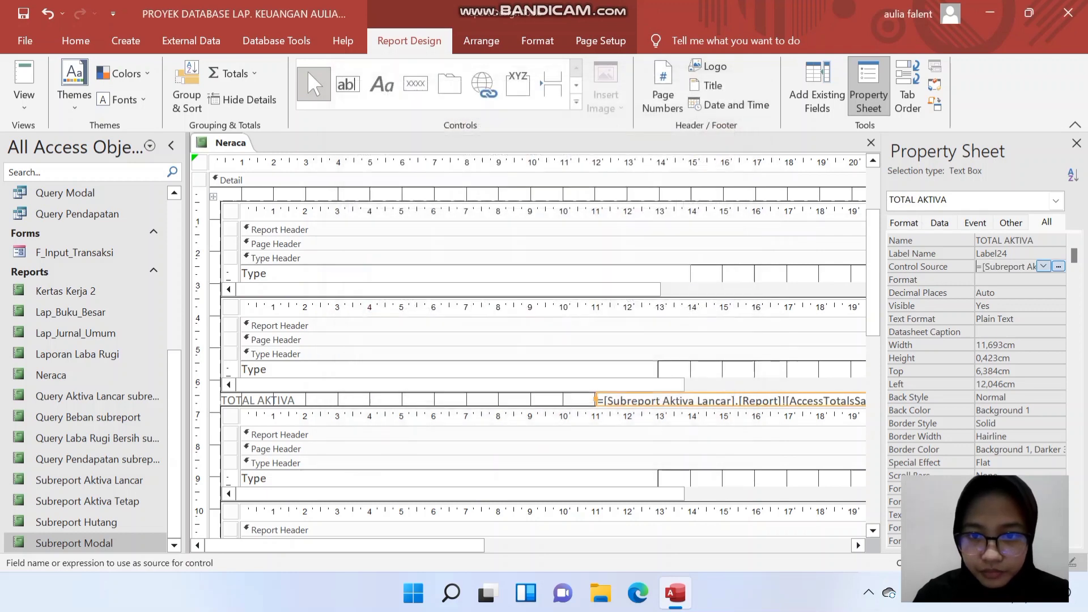
# Set the TOTAL AKTIVA text box's Format to Currency.
pyautogui.click(985, 277)
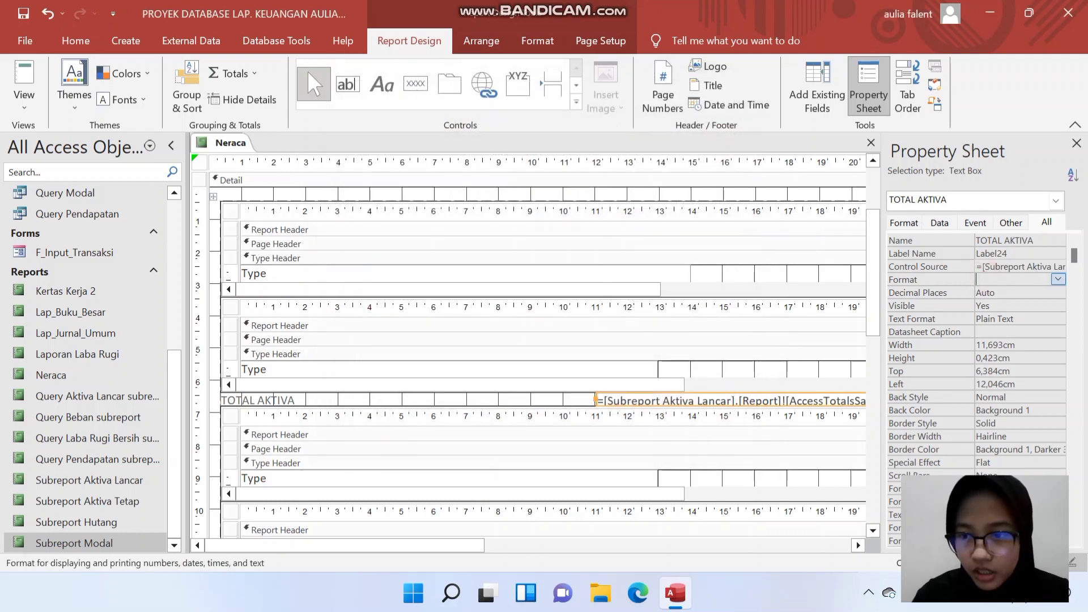
pyautogui.click(1057, 279)
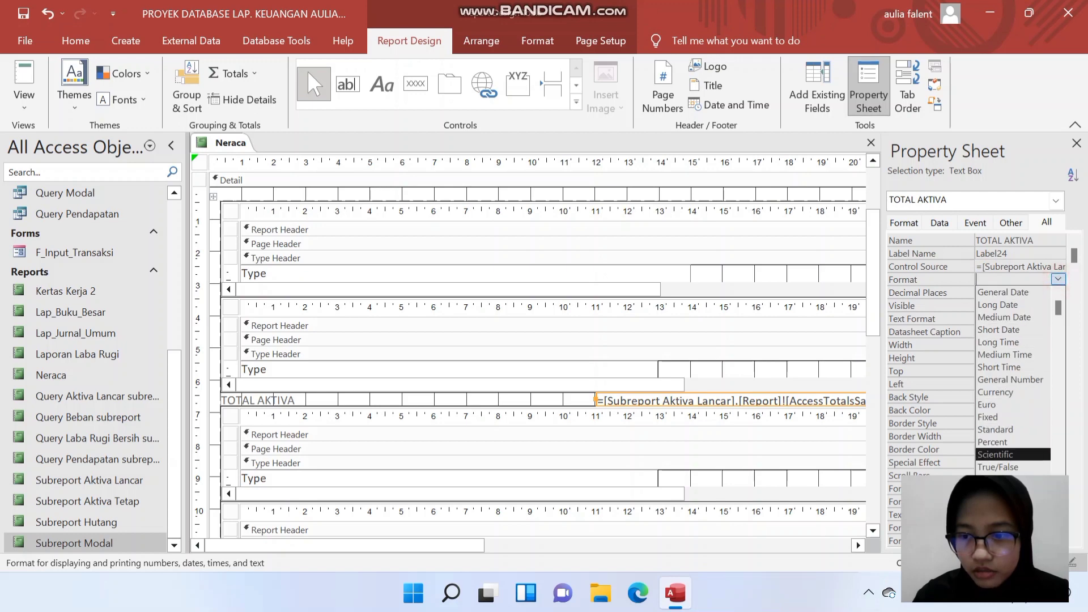
pyautogui.press('Up')
pyautogui.press('Down')
pyautogui.press('Down')
pyautogui.press('Down')
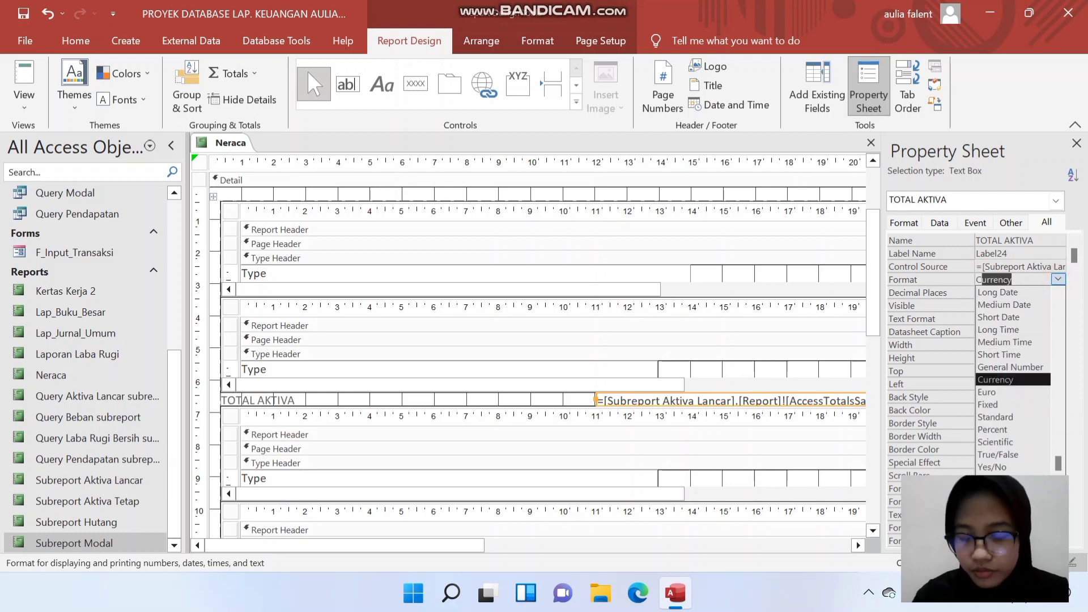
pyautogui.press('Return')
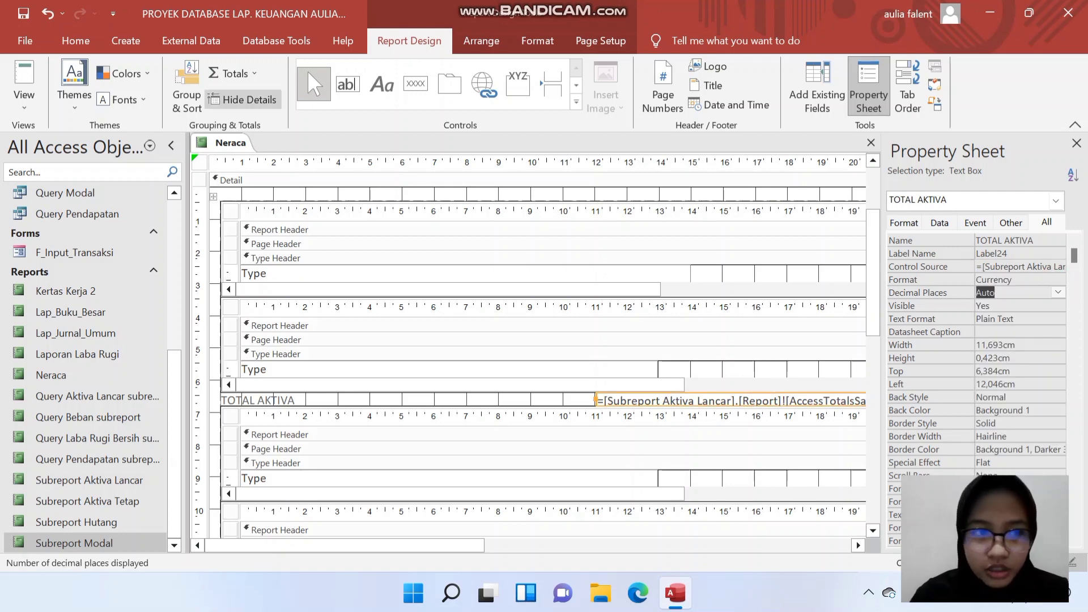
# Make the TOTAL AKTIVA text box bold, close its properties and slightly increase its row height.
pyautogui.click(64, 43)
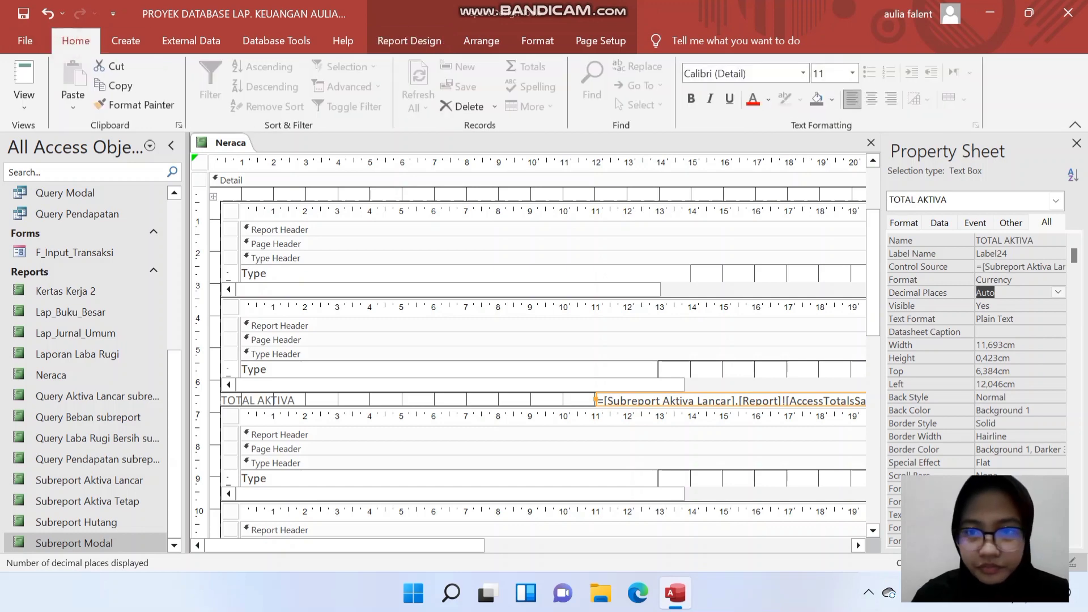
pyautogui.click(1076, 143)
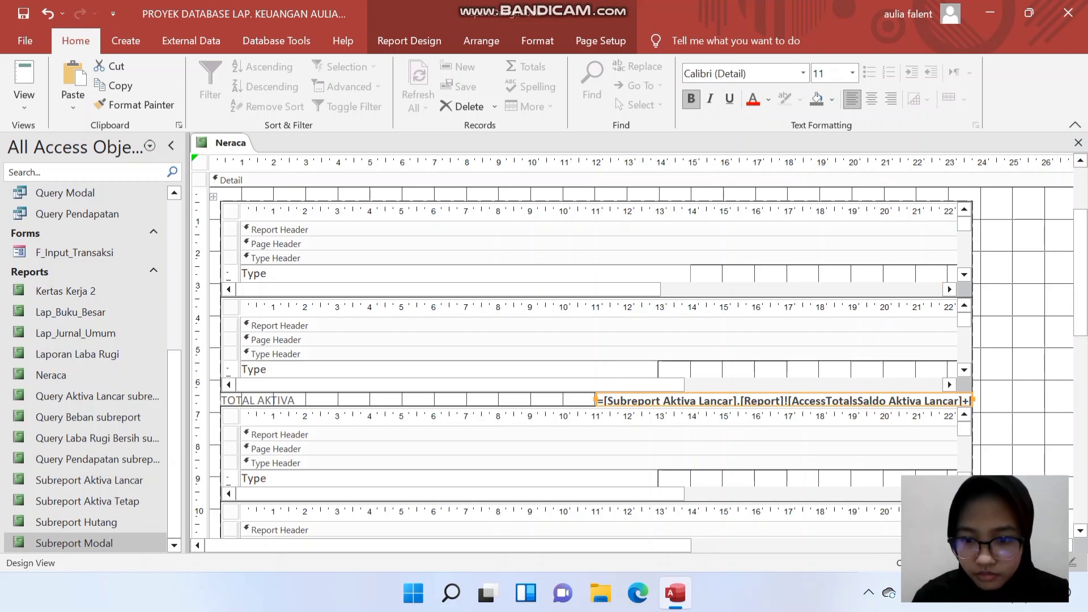
pyautogui.moveTo(785, 406); pyautogui.dragTo(785, 412)
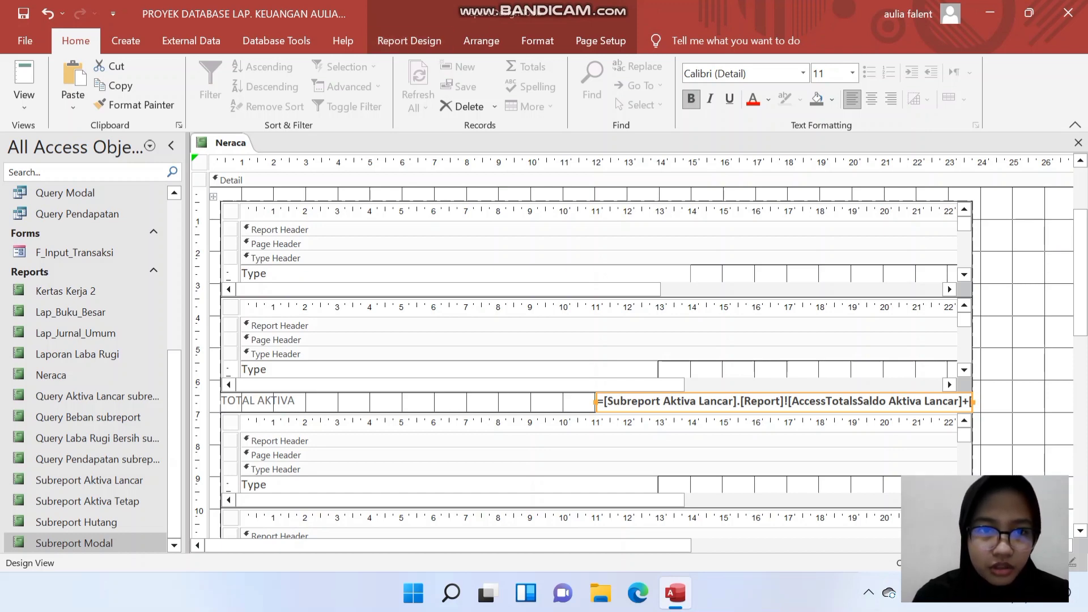
# Add a text box in the blank area beside the subreports, positioned so that its label is clear of them.
pyautogui.click(409, 41)
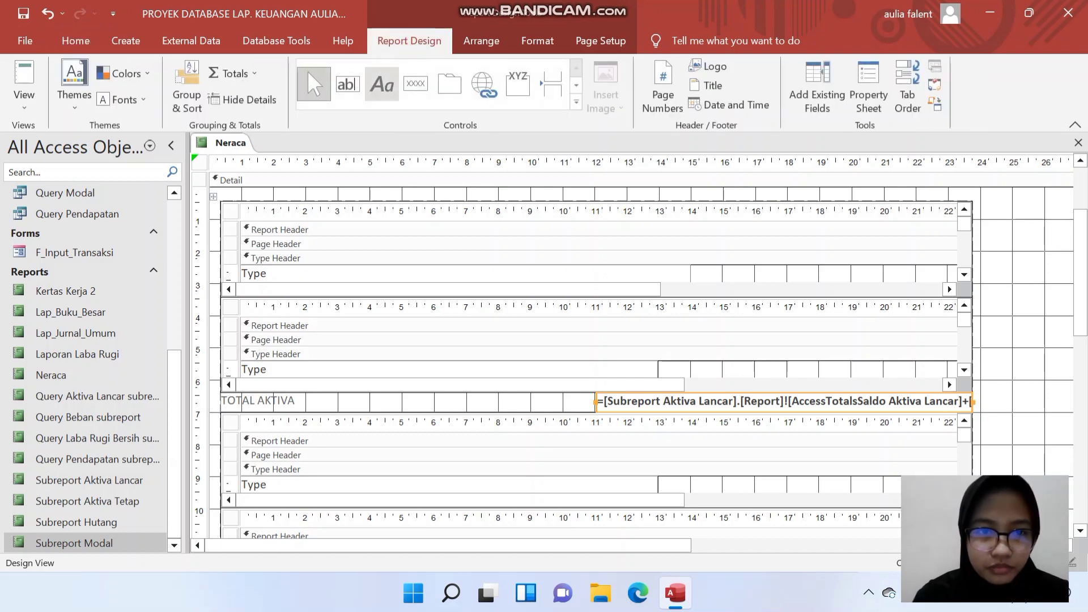
pyautogui.click(347, 85)
pyautogui.click(1006, 328)
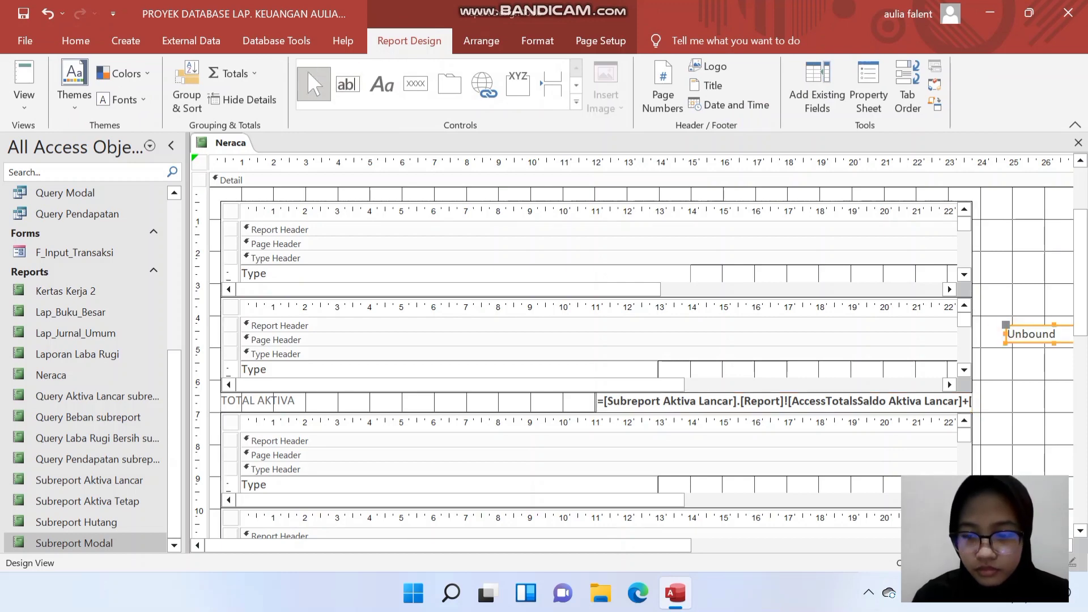
pyautogui.moveTo(661, 544); pyautogui.dragTo(890, 544)
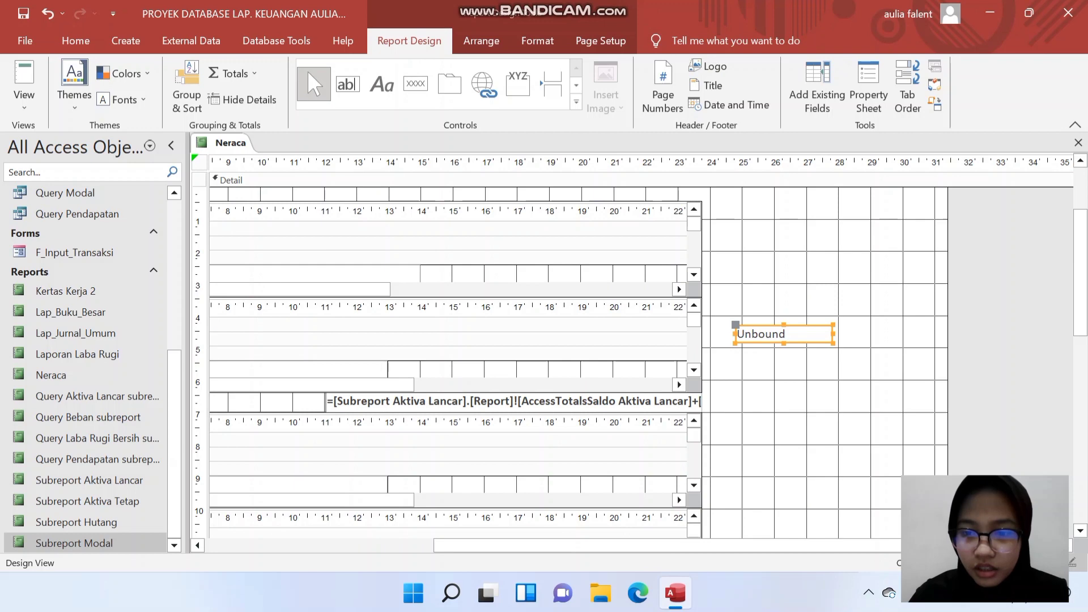
pyautogui.moveTo(806, 325); pyautogui.dragTo(887, 318)
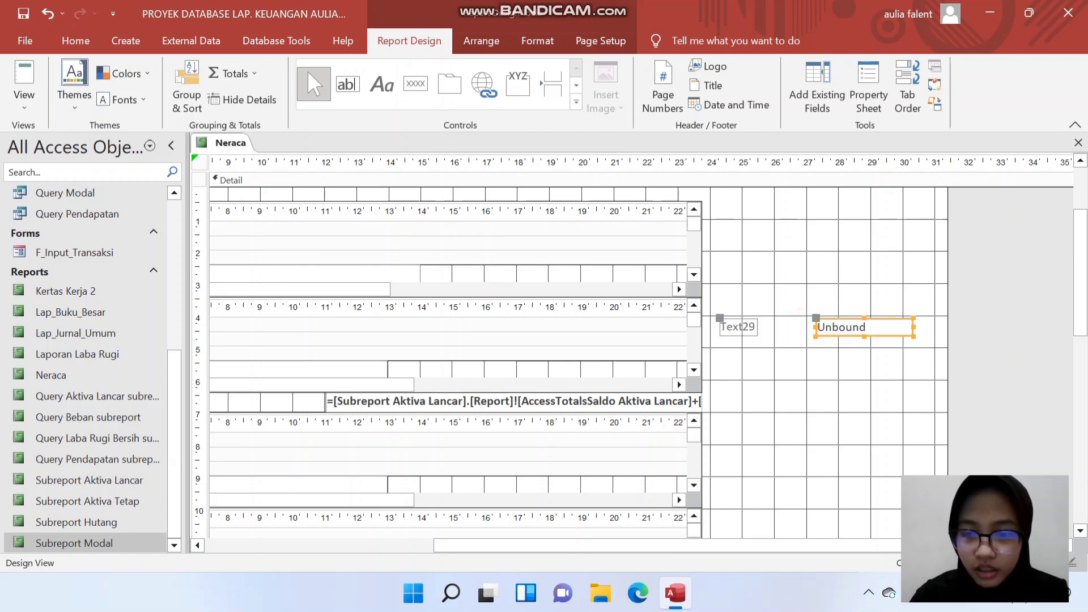
# Change the new text box's label to HUTANG + MODAL.
pyautogui.moveTo(751, 324); pyautogui.dragTo(754, 327)
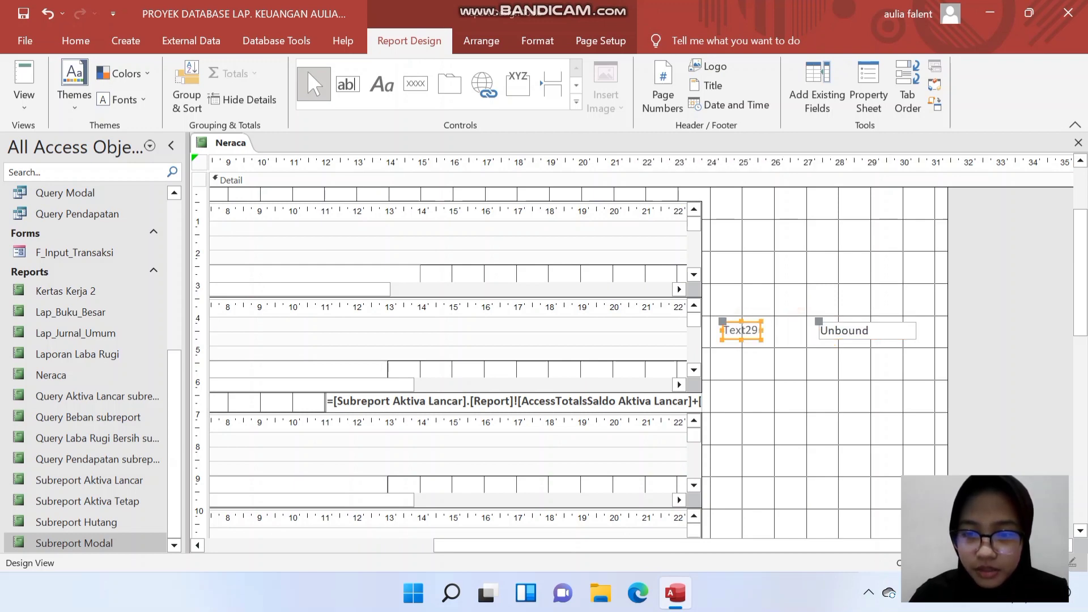
pyautogui.doubleClick(754, 327)
pyautogui.write('HUTANG + ')
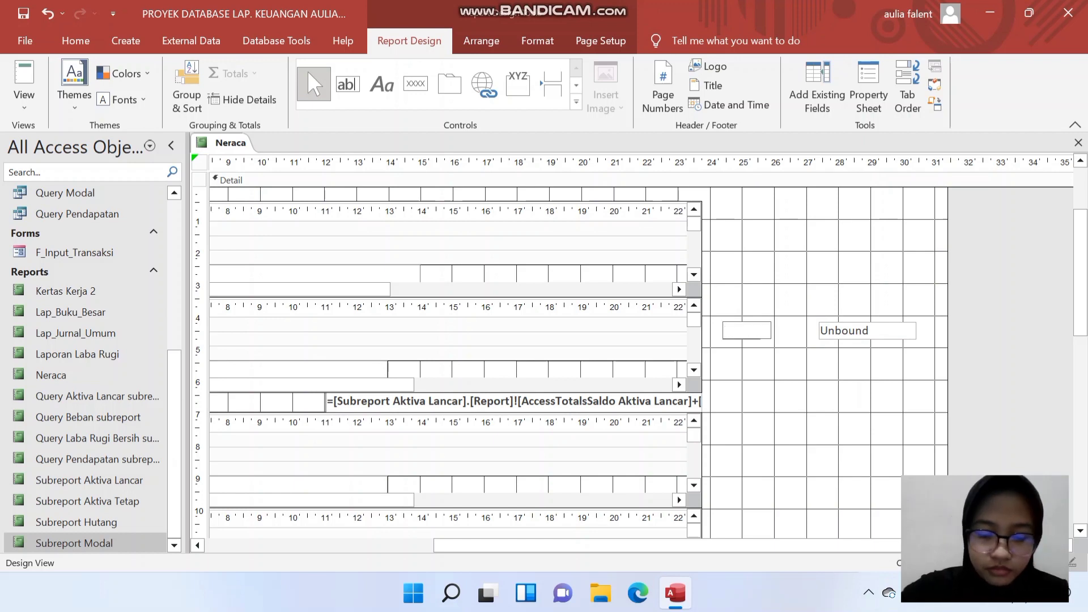
pyautogui.write('MODAL')
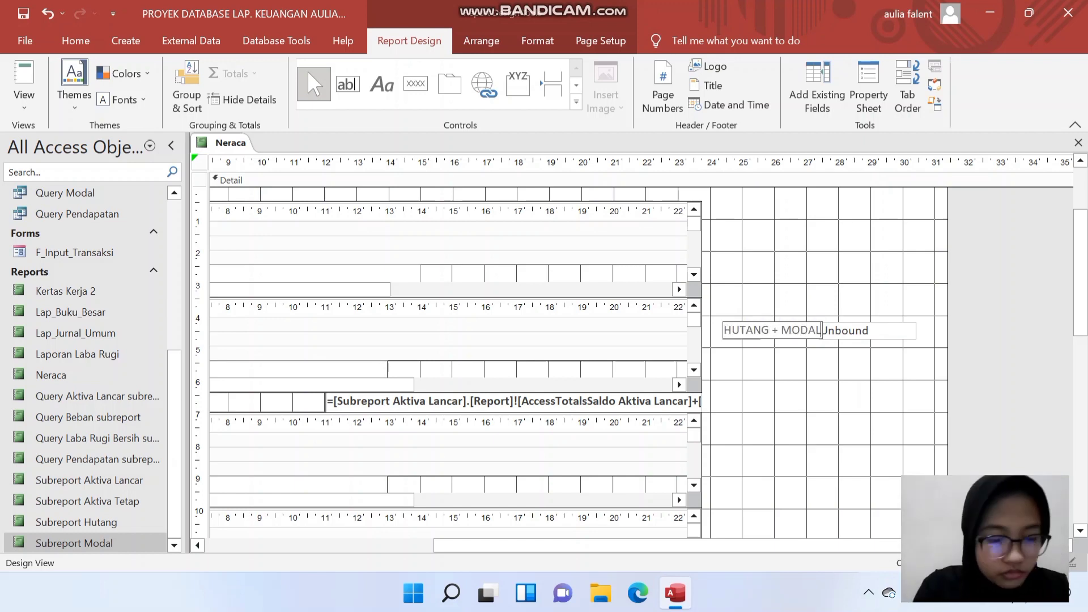
pyautogui.click(861, 366)
# Move the HUTANG + MODAL text box into the split layout row below the last subreport.
pyautogui.click(867, 331)
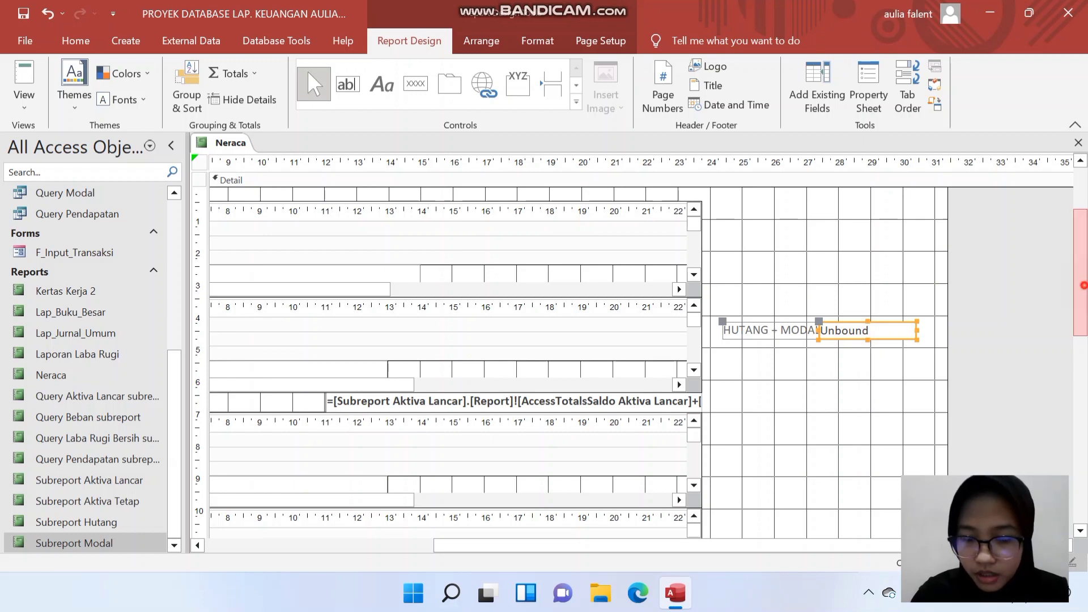
pyautogui.scroll(-5, 1080, 271)
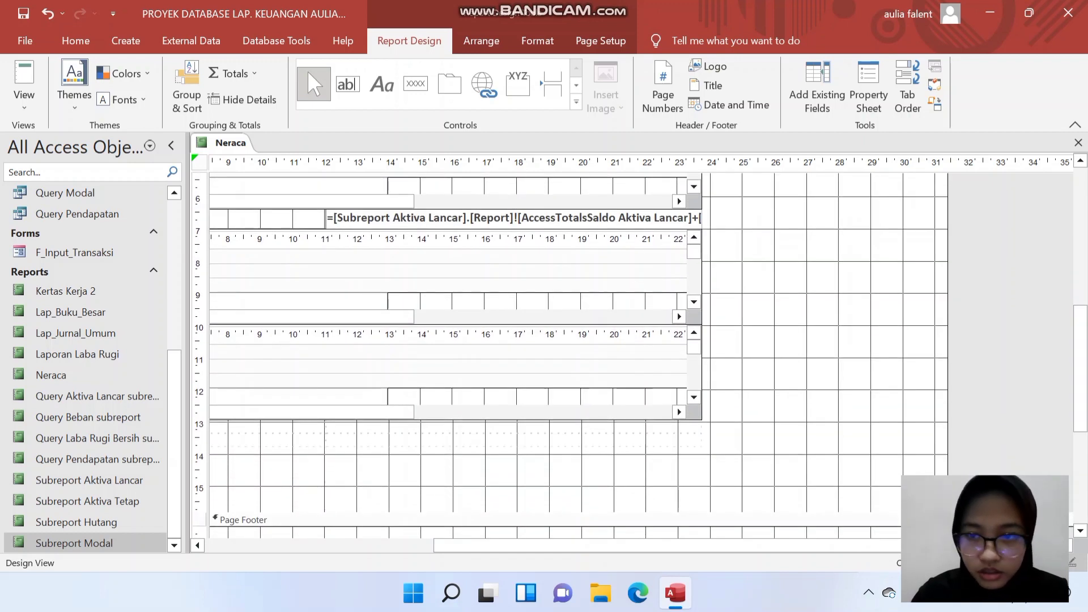
pyautogui.moveTo(1079, 362); pyautogui.dragTo(1080, 313)
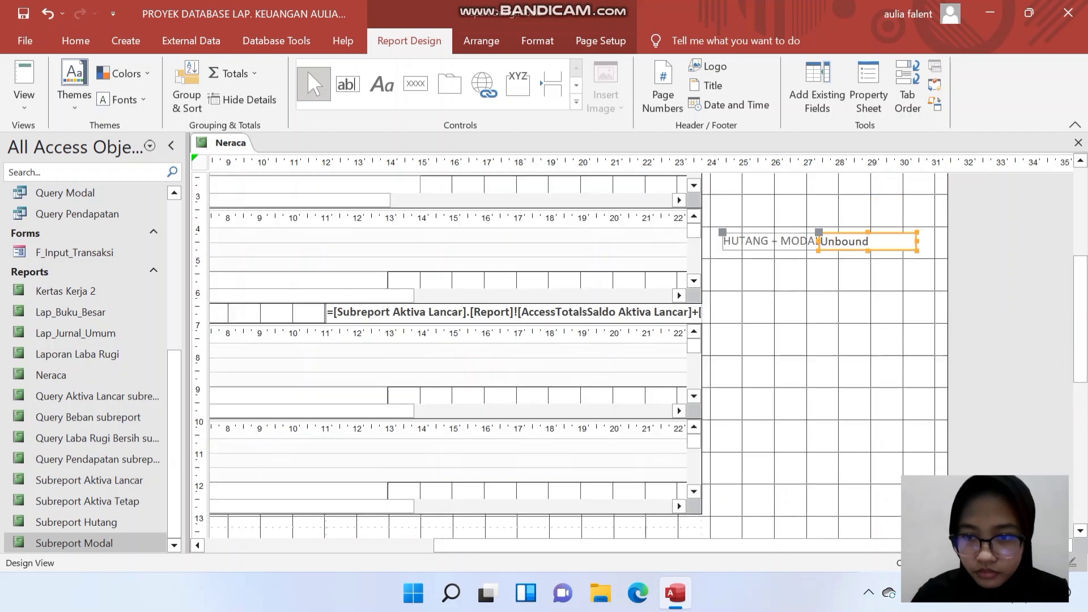
pyautogui.moveTo(866, 238); pyautogui.dragTo(509, 546)
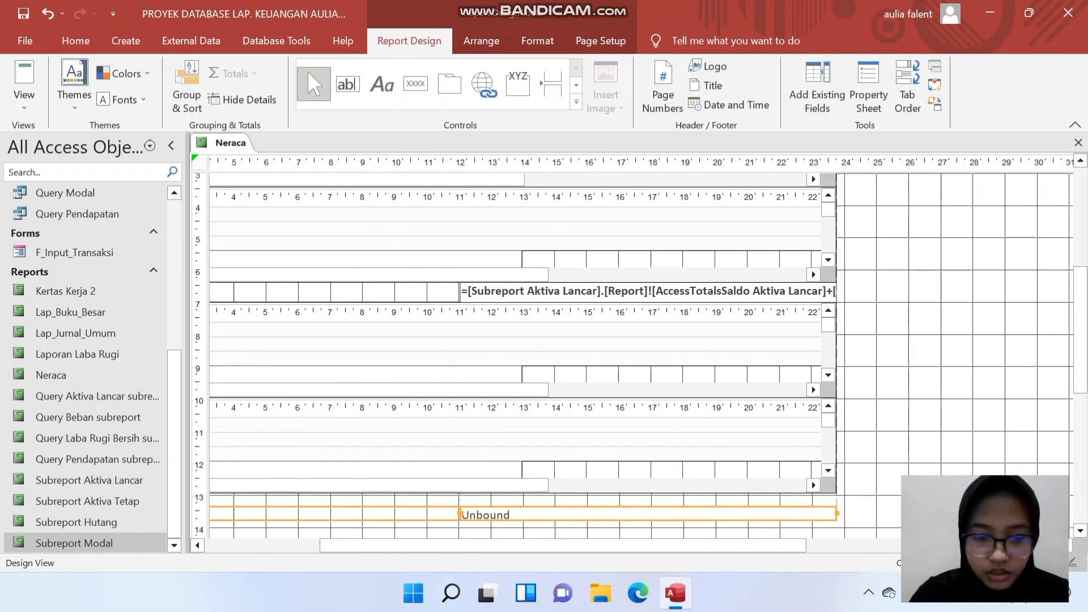
pyautogui.click(915, 424)
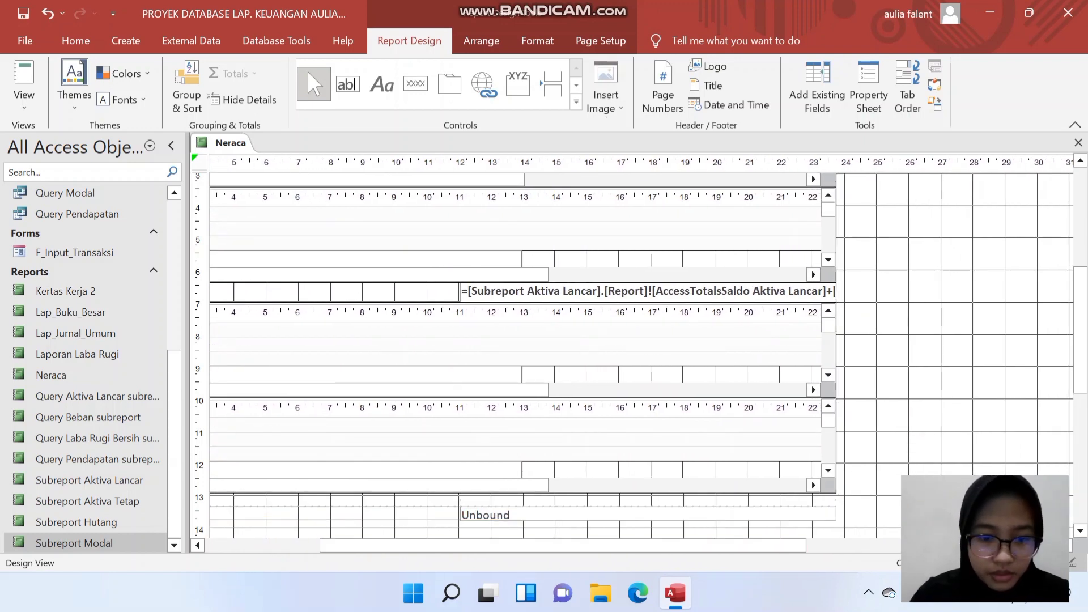
# Set the height of the two layout rows below the last subreport to 0,7 cm.
pyautogui.click(431, 498)
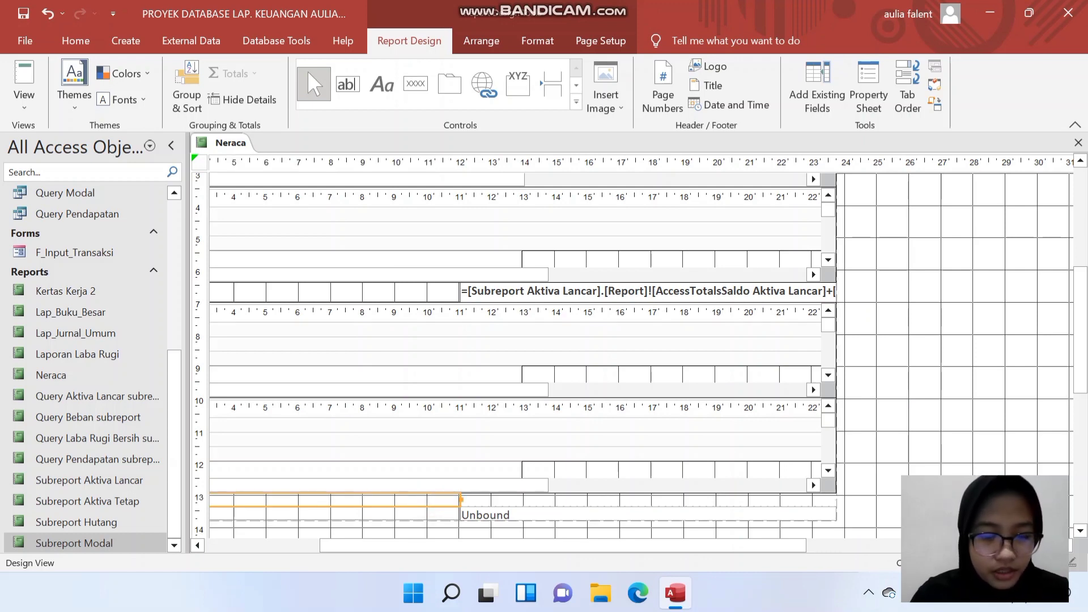
pyautogui.keyDown('shift'); pyautogui.click(430, 513); pyautogui.keyUp('shift')
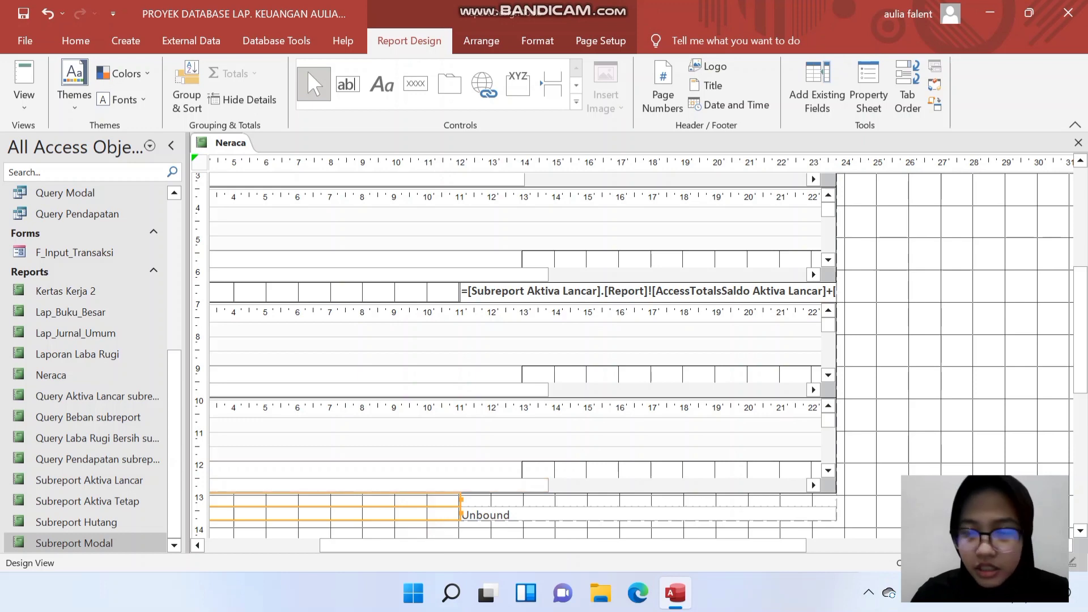
pyautogui.click(868, 87)
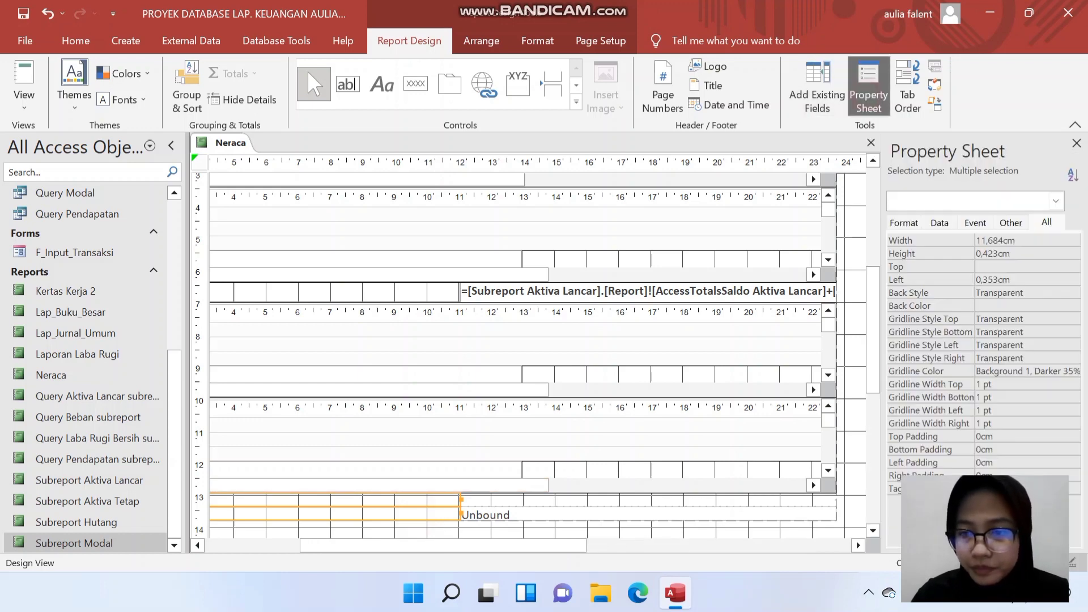
pyautogui.click(940, 220)
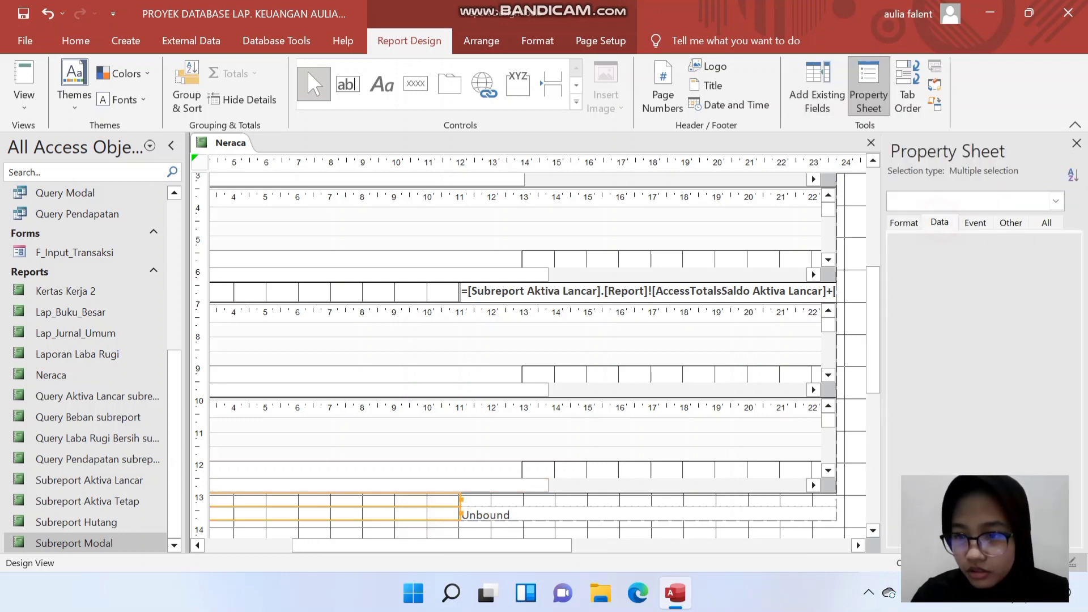
pyautogui.click(904, 222)
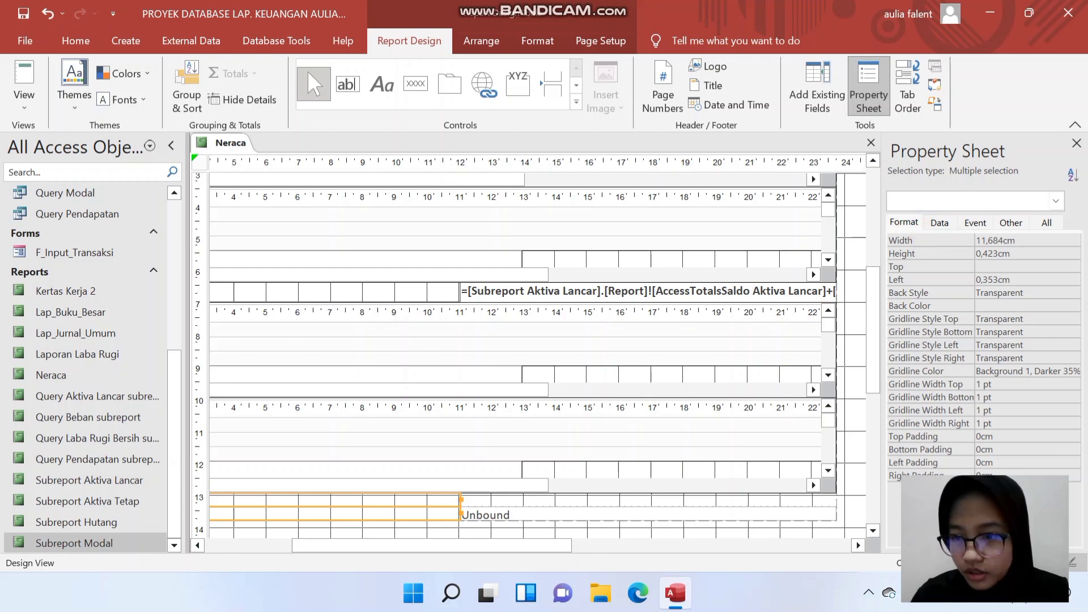
pyautogui.doubleClick(1012, 251)
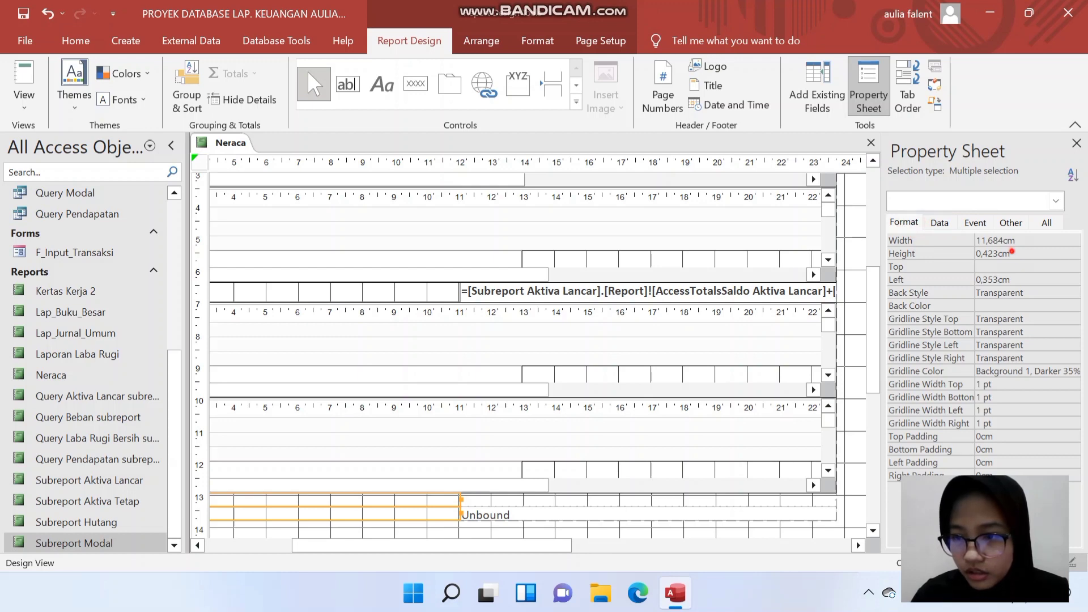
pyautogui.write('0,7')
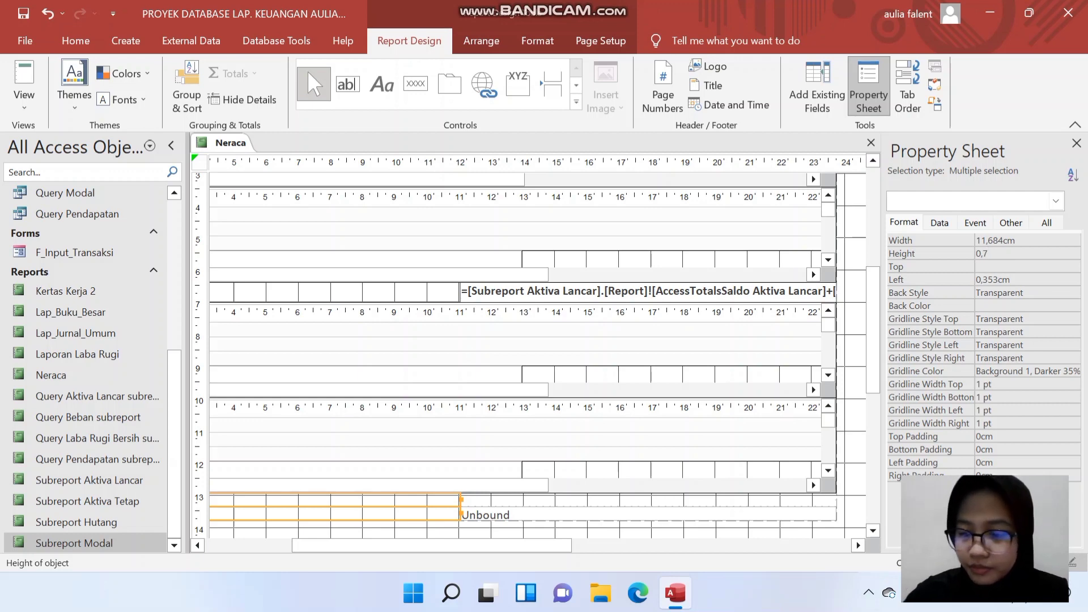
pyautogui.press('Return')
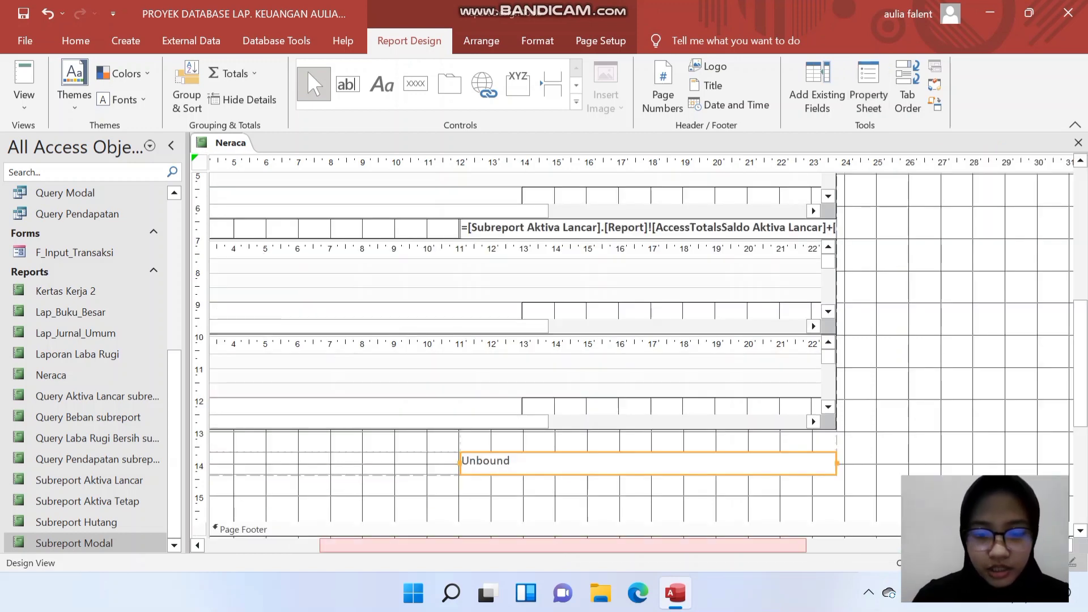
# Merge the two empty layout cells between the last subreport and the HUTANG + MODAL row into one cell.
pyautogui.moveTo(640, 541); pyautogui.dragTo(524, 542)
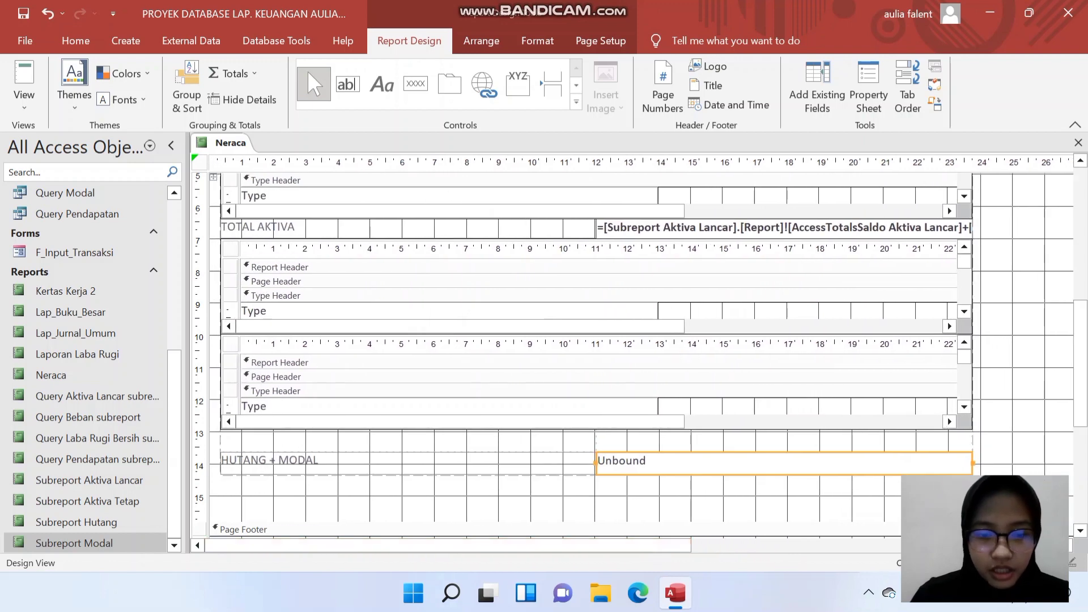
pyautogui.click(524, 443)
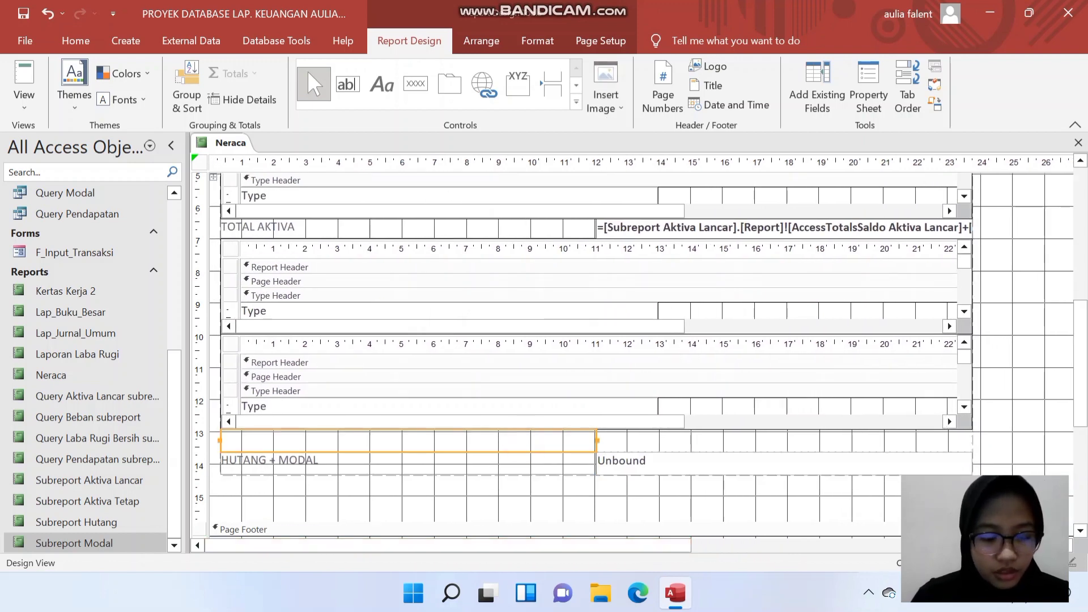
pyautogui.keyDown('shift'); pyautogui.click(626, 440); pyautogui.keyUp('shift')
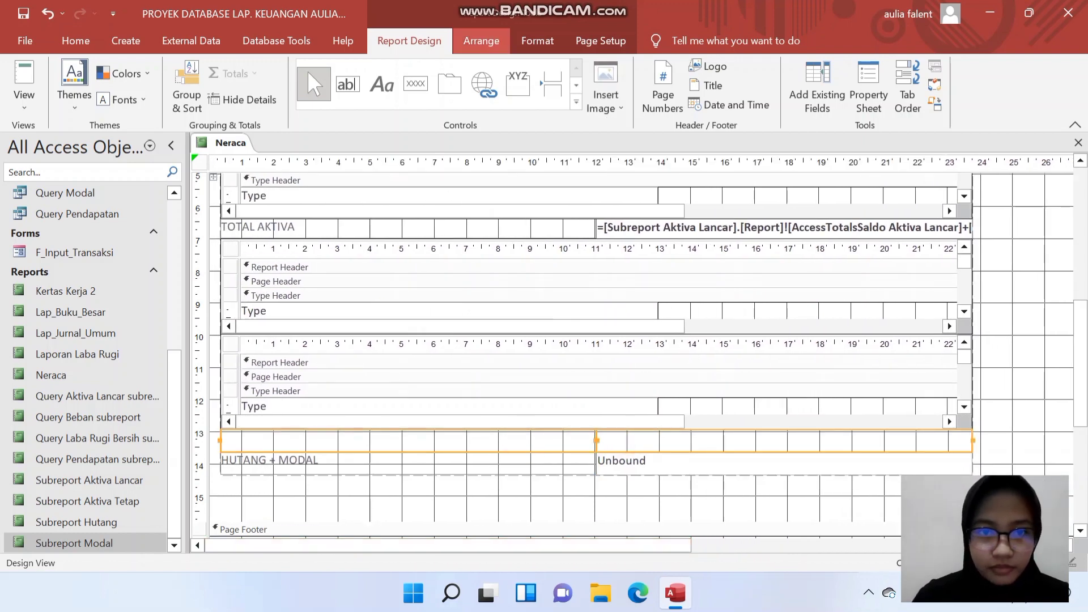
pyautogui.click(483, 42)
pyautogui.click(436, 85)
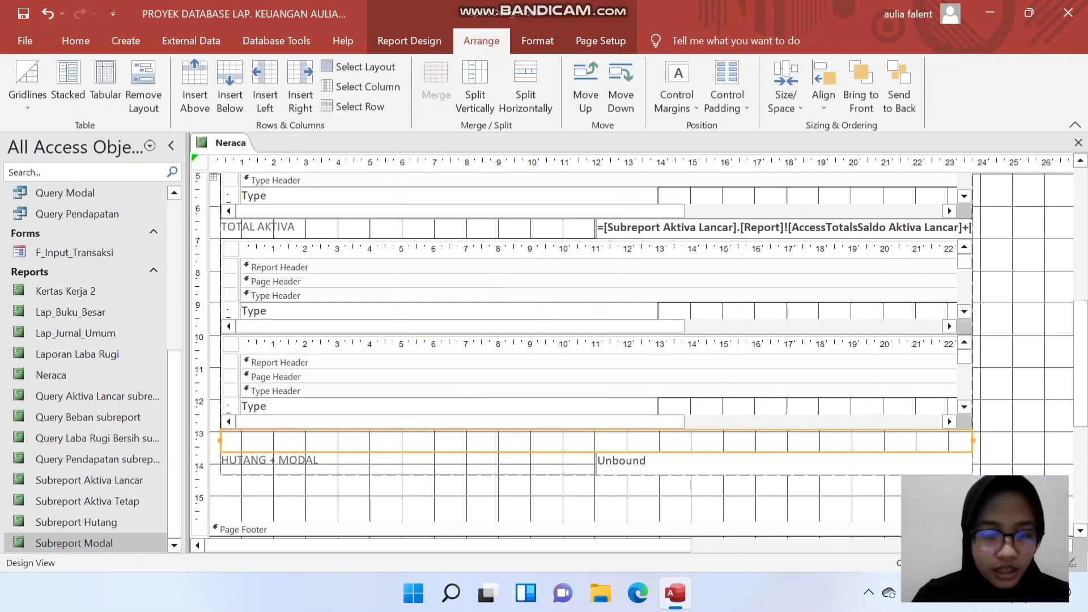
# Insert the Query Laba Rugi Bersih subreport into the merged layout cell above the HUTANG + MODAL row.
pyautogui.click(400, 491)
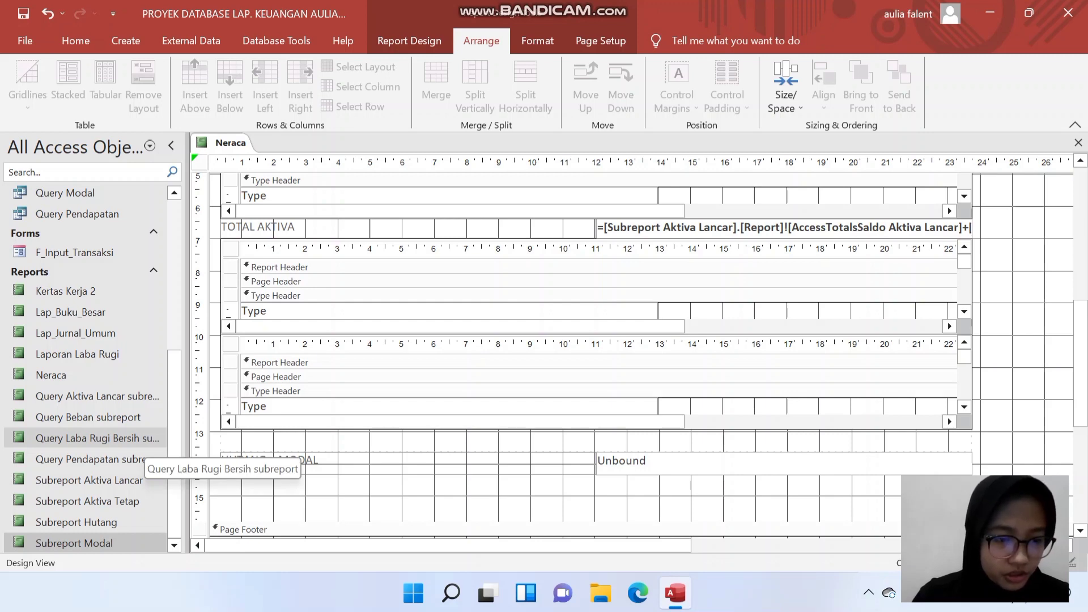
pyautogui.moveTo(145, 440); pyautogui.dragTo(215, 447)
pyautogui.click(47, 14)
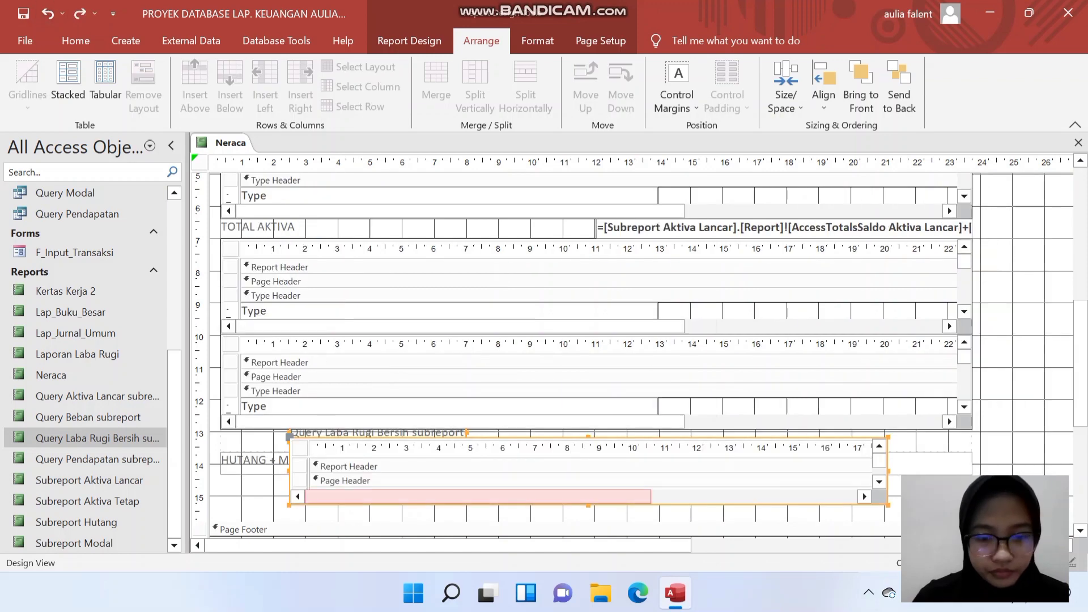
pyautogui.moveTo(294, 438); pyautogui.dragTo(285, 458)
pyautogui.moveTo(1080, 362); pyautogui.dragTo(1080, 415)
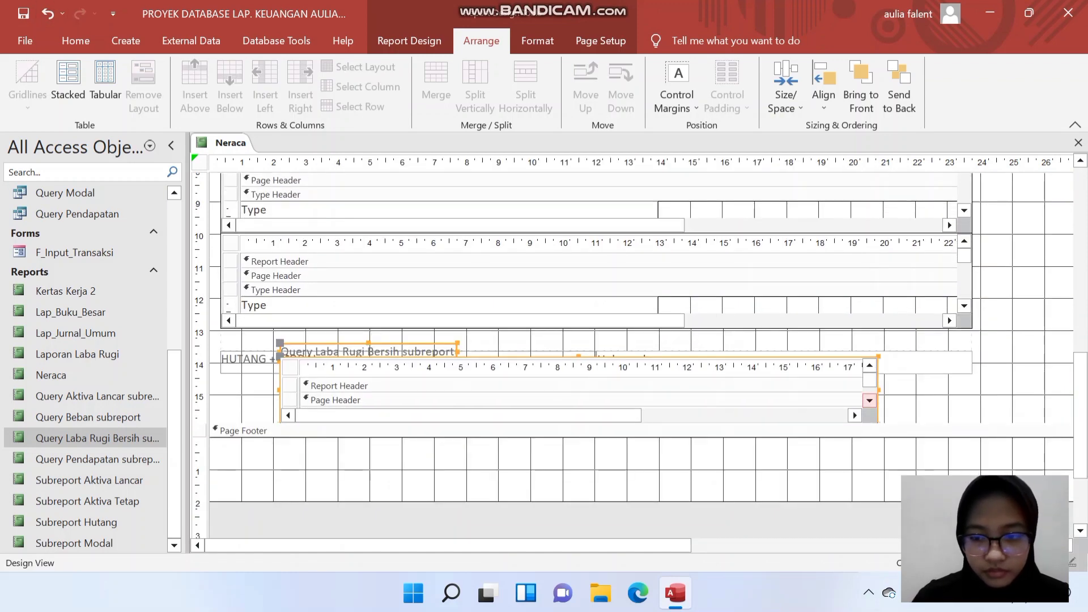
pyautogui.moveTo(878, 401); pyautogui.dragTo(859, 342)
# Delete the attached label of the Query Laba Rugi Bersih subreport, keeping the subreport itself in the layout.
pyautogui.press('Delete')
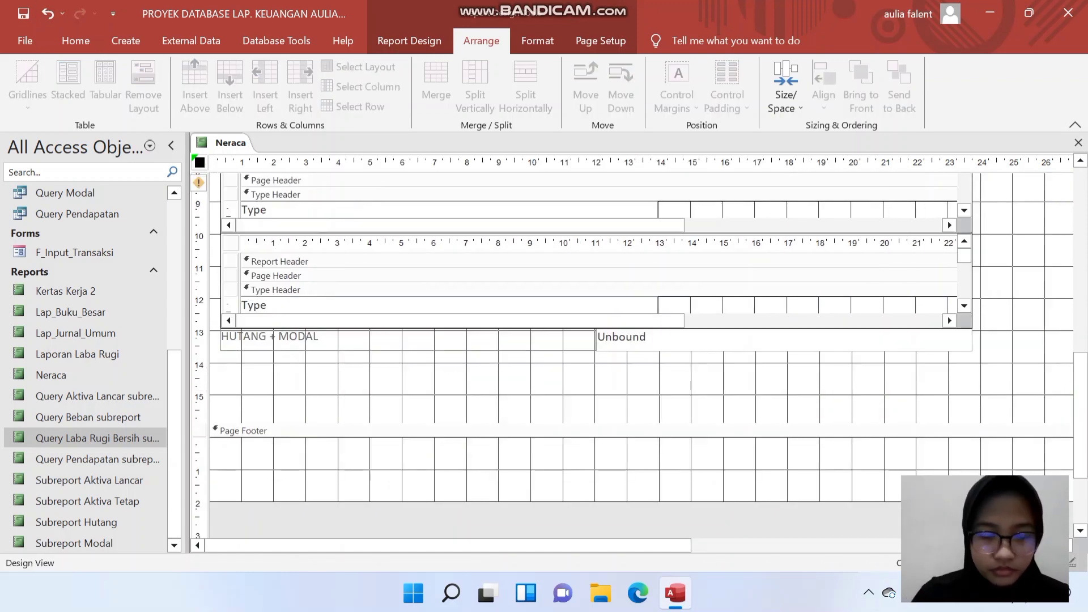
pyautogui.click(47, 14)
pyautogui.click(258, 340)
pyautogui.press('Delete')
pyautogui.hotkey('ctrl', 'z')
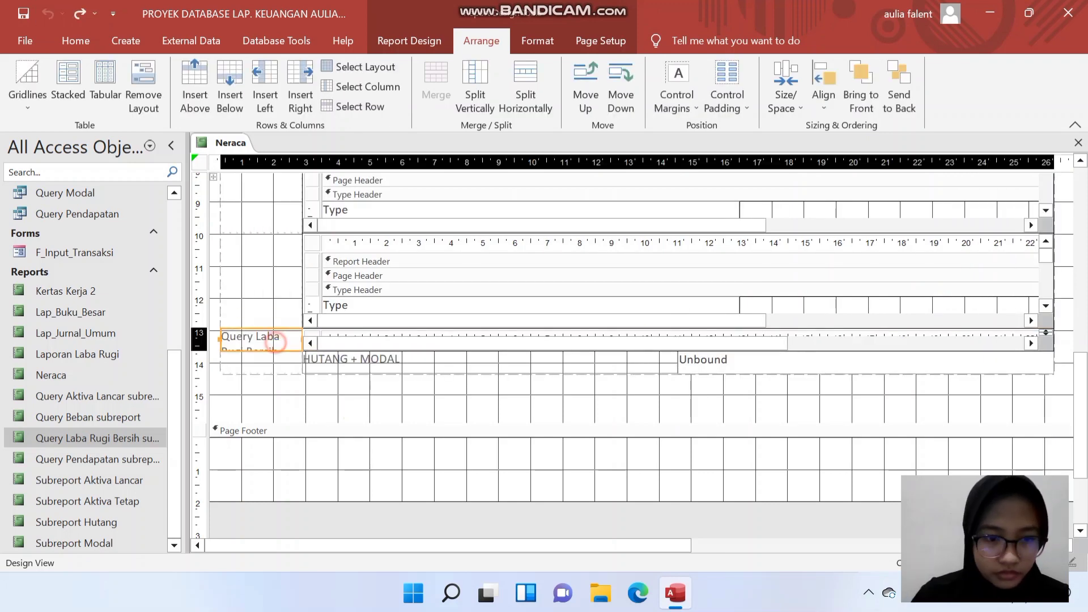
pyautogui.press('Delete')
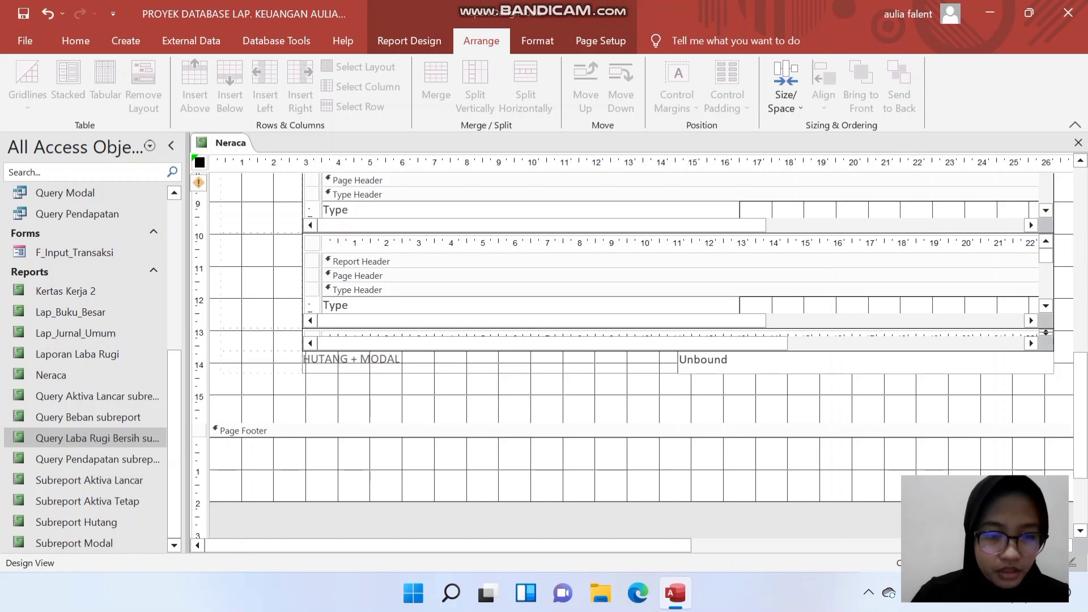
# Remove the empty layout column before the subreports by deleting its blank cells.
pyautogui.moveTo(277, 398)
pyautogui.mouseDown()
pyautogui.moveTo(353, 304)
pyautogui.moveTo(555, 187)
pyautogui.moveTo(942, 172)
pyautogui.moveTo(1039, 270)
pyautogui.mouseUp()
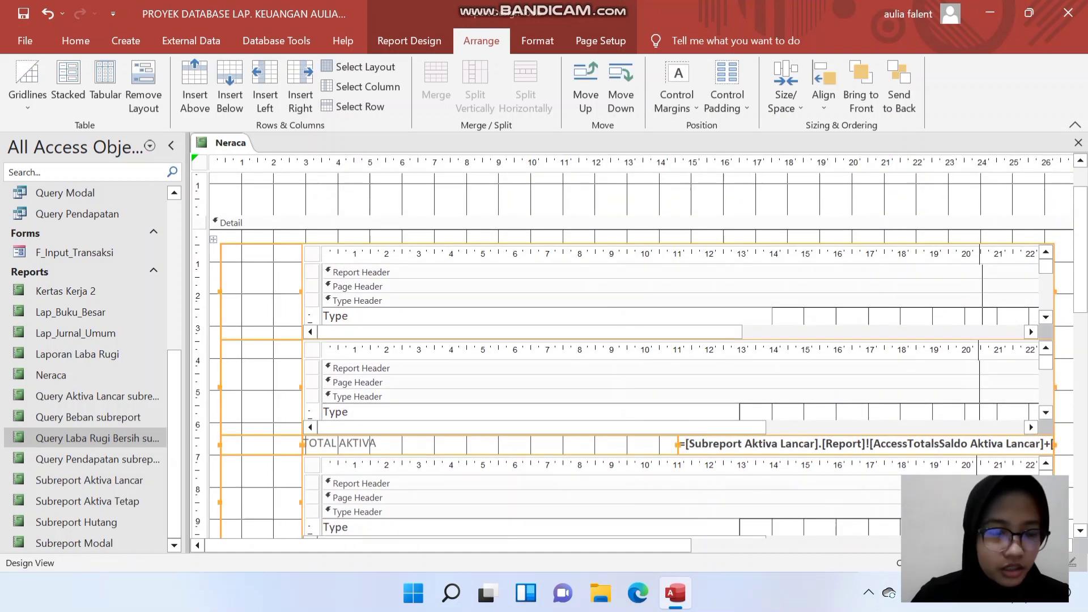
pyautogui.click(66, 71)
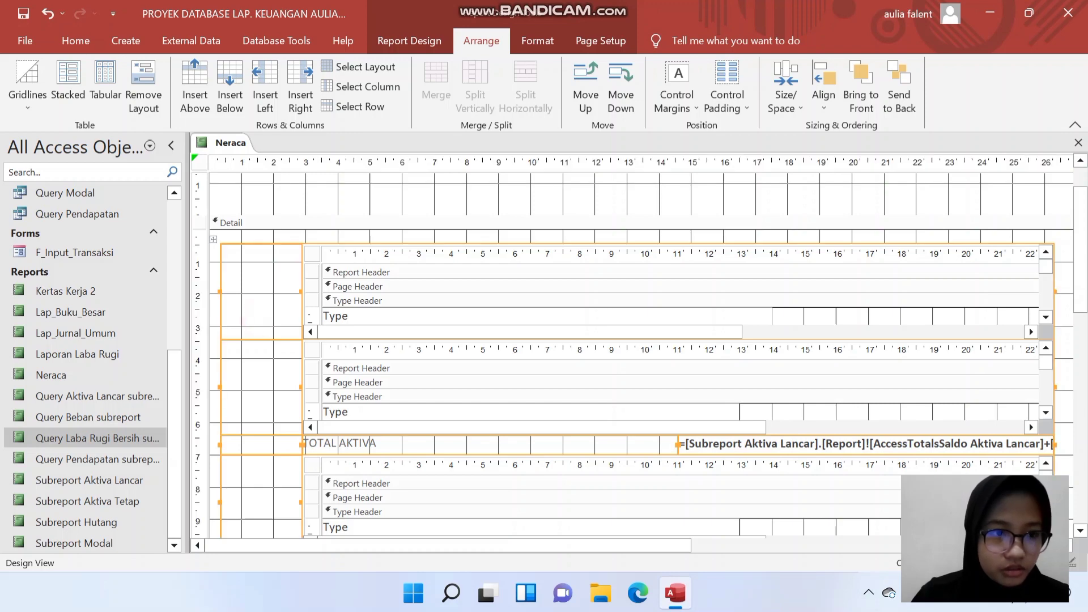
pyautogui.click(271, 291)
pyautogui.keyDown('shift'); pyautogui.click(265, 372); pyautogui.keyUp('shift')
pyautogui.keyDown('shift'); pyautogui.click(262, 492); pyautogui.keyUp('shift')
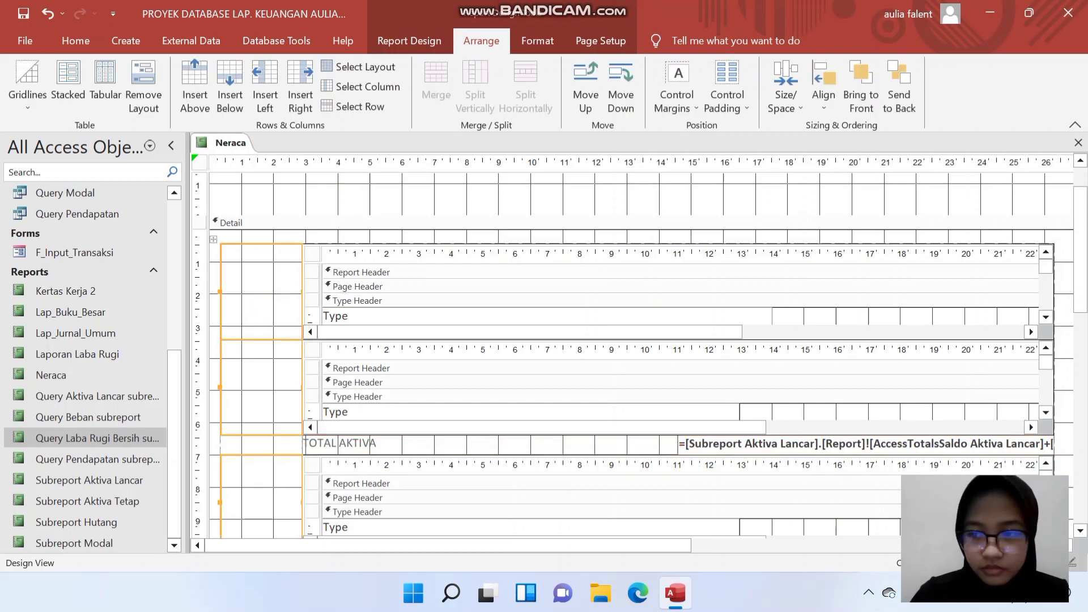
pyautogui.scroll(-3, 263, 488)
pyautogui.press('Delete')
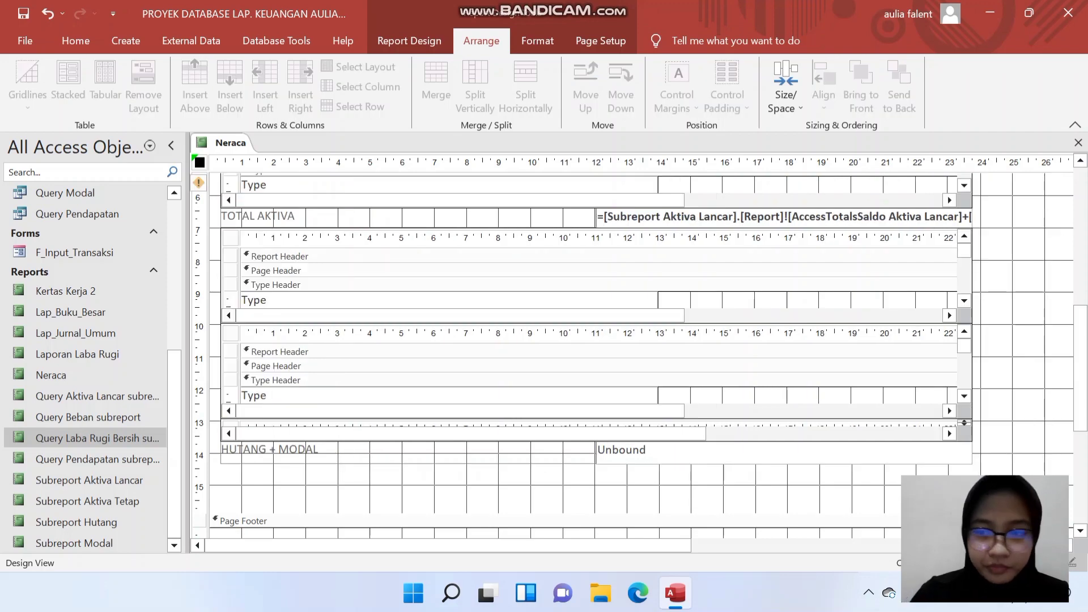
# Set the HUTANG + MODAL text box's control source to AccessTotalsSaldo Aktiva Lancar from Subreport Hutang and Subreport Modal plus Laba Rugi Bersih from its subreport.
pyautogui.scroll(2, 624, 351)
pyautogui.moveTo(1080, 289); pyautogui.dragTo(1079, 358)
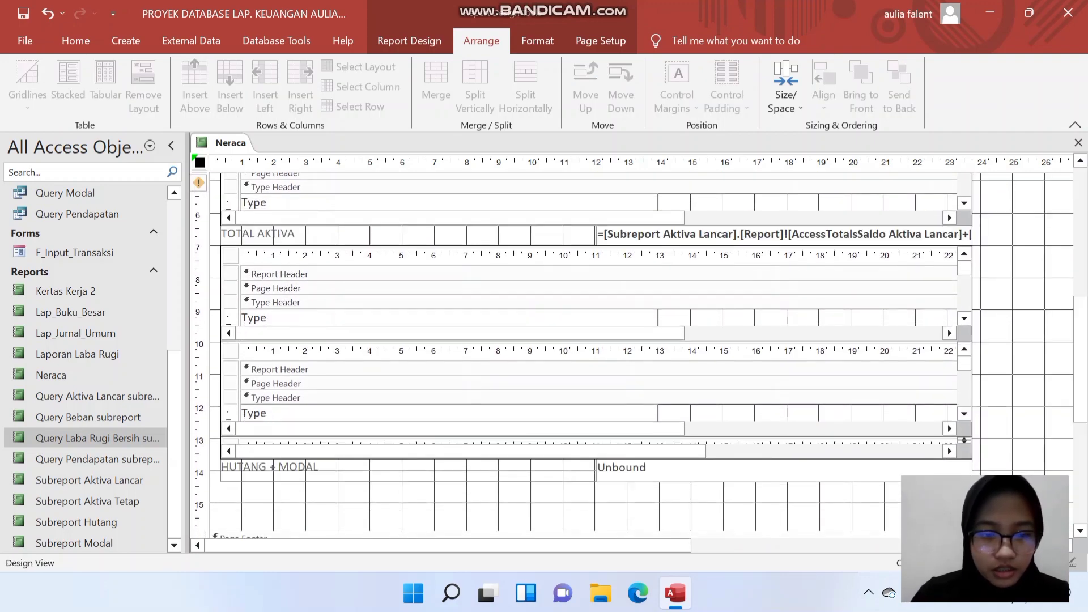
pyautogui.click(708, 471)
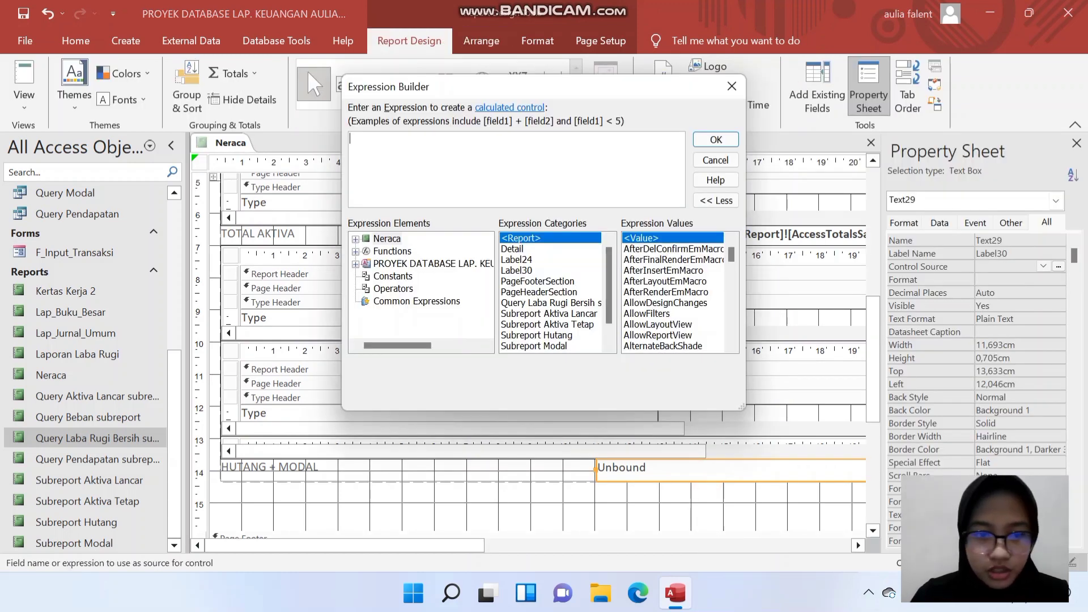
pyautogui.click(355, 239)
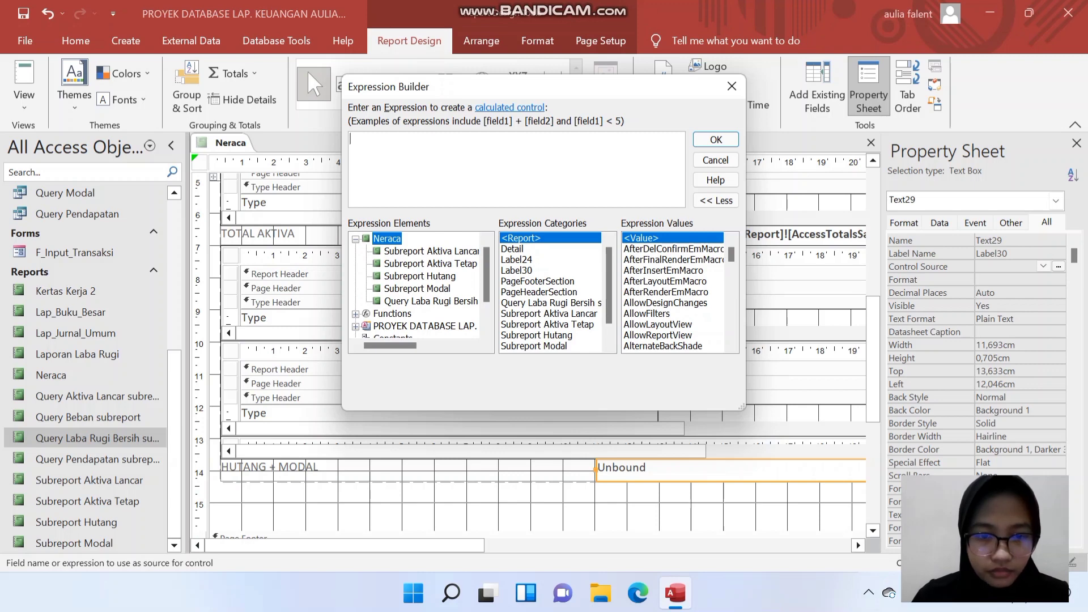
pyautogui.click(417, 276)
pyautogui.doubleClick(527, 271)
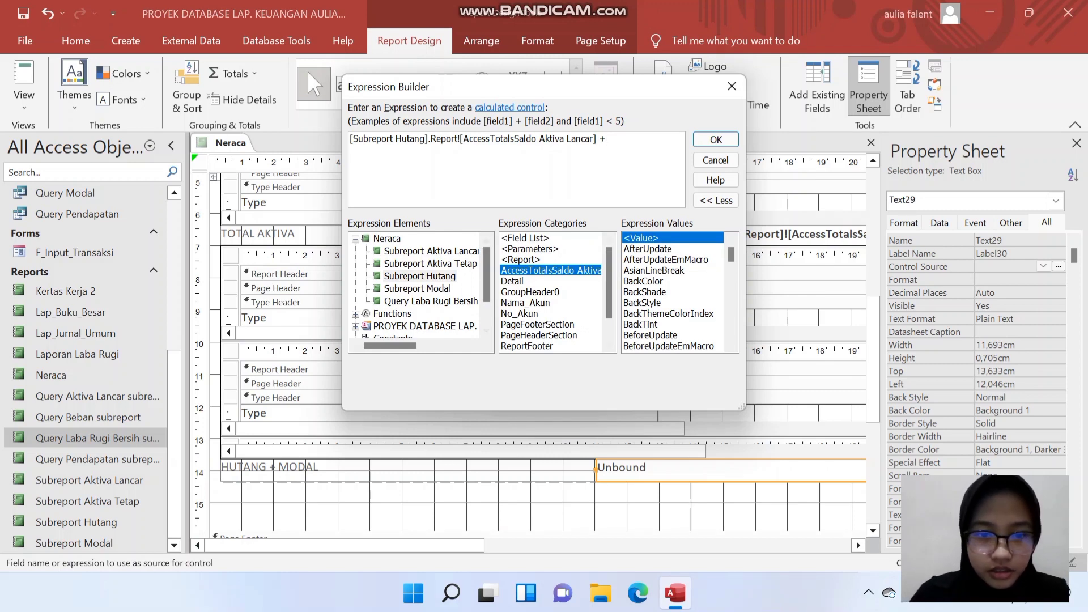
pyautogui.click(440, 288)
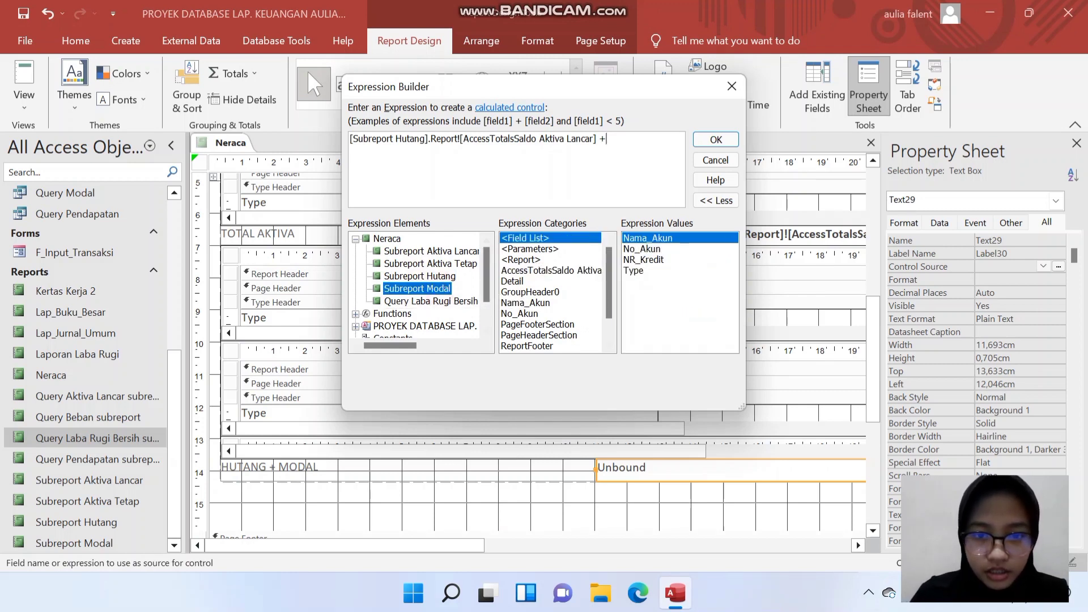
pyautogui.doubleClick(525, 271)
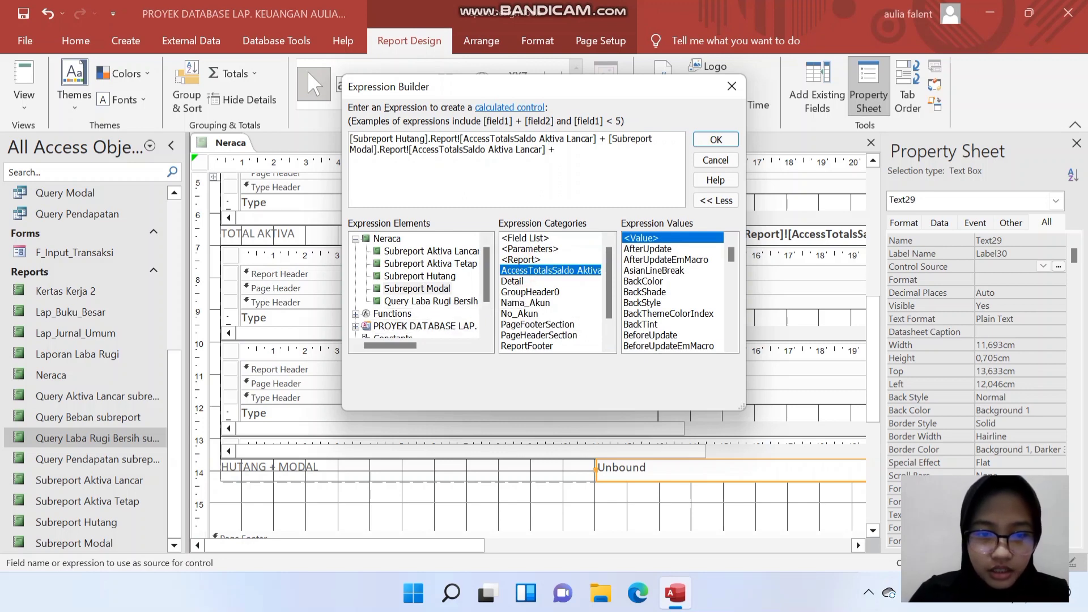
pyautogui.click(425, 300)
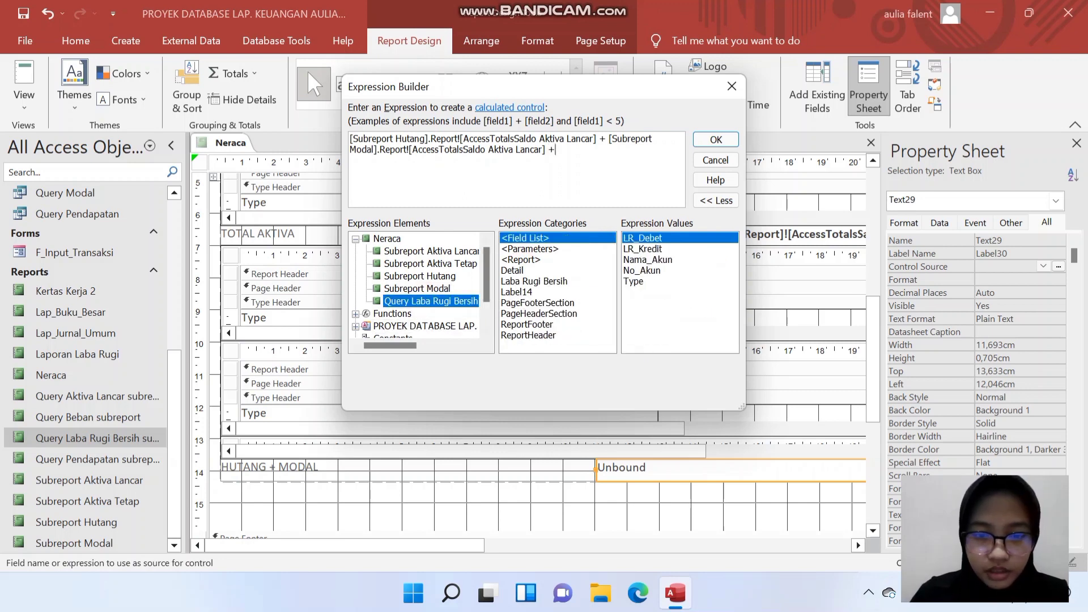
pyautogui.doubleClick(532, 281)
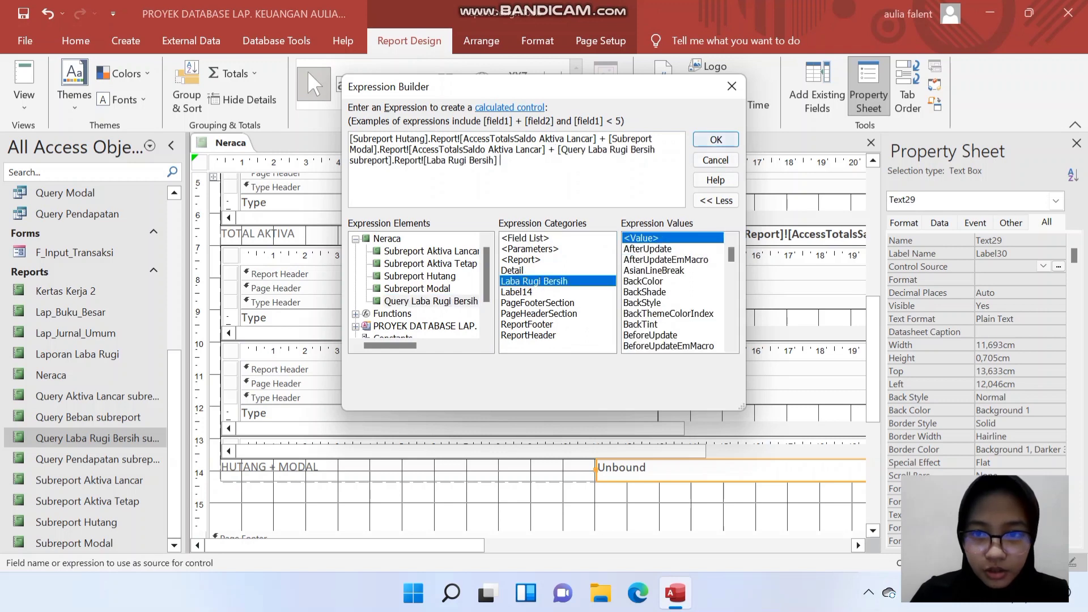
pyautogui.click(715, 139)
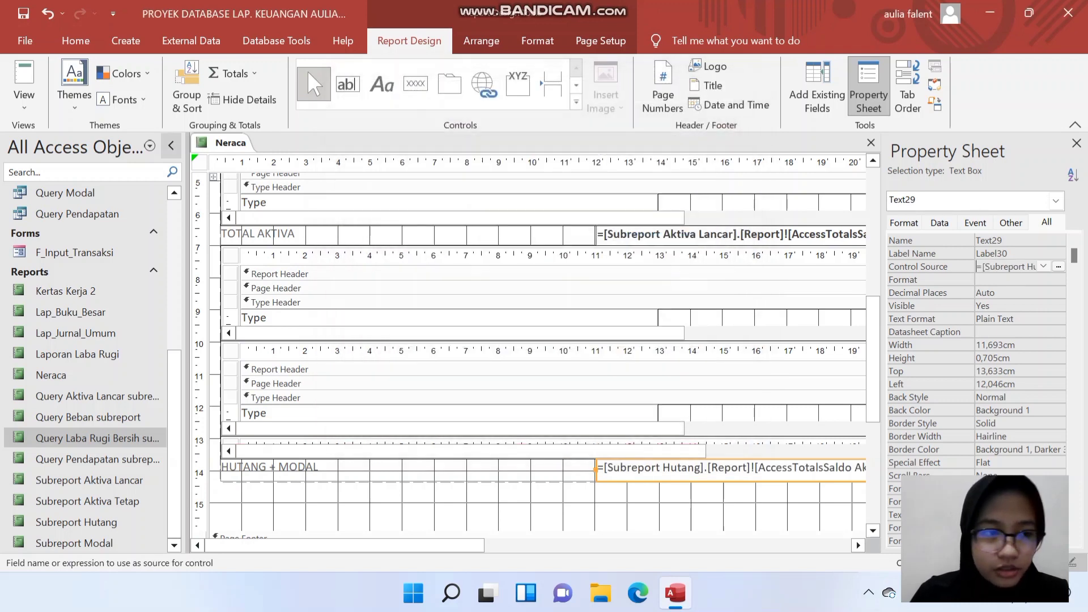
# Make the calculated value in the HUTANG + MODAL text box bold.
pyautogui.click(75, 40)
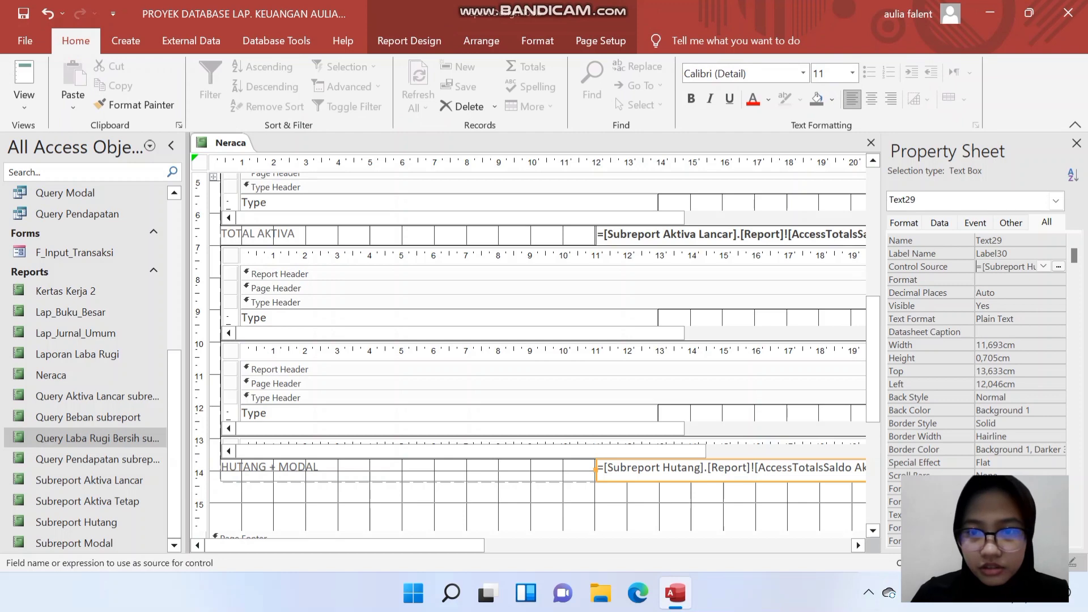
pyautogui.click(691, 99)
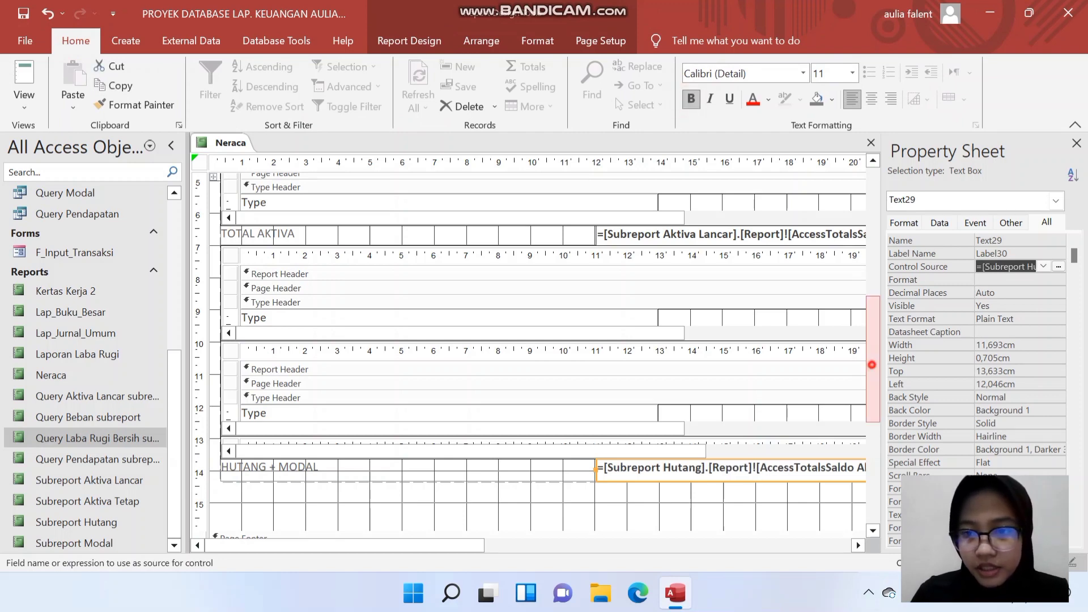
pyautogui.moveTo(871, 364); pyautogui.dragTo(872, 373)
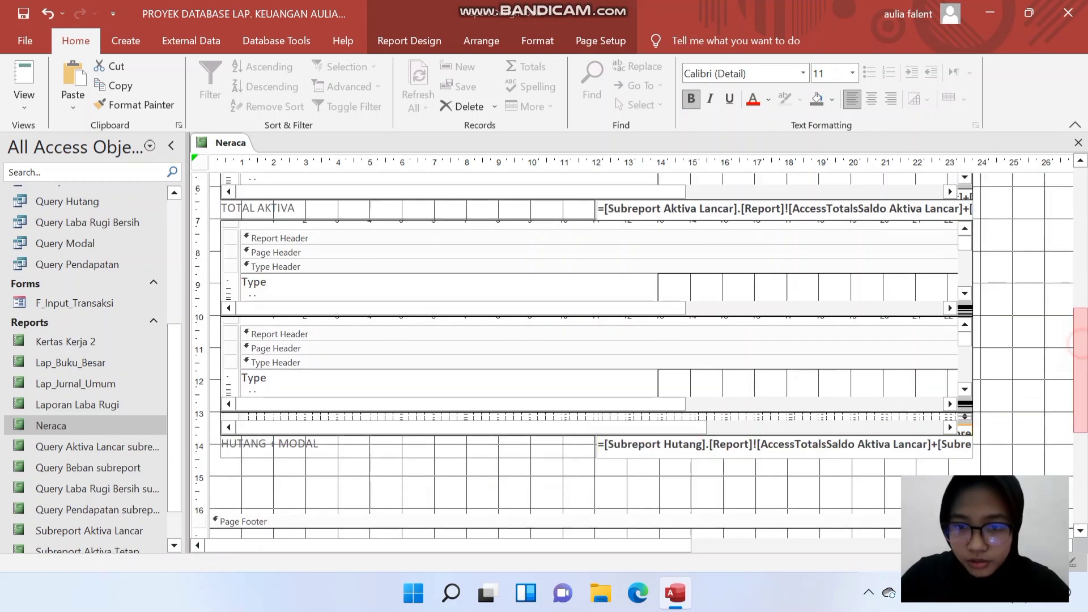
# Display the Neraca report in Report View and check the subreport amounts and the TOTAL AKTIVA figure.
pyautogui.moveTo(1081, 344); pyautogui.dragTo(1081, 259)
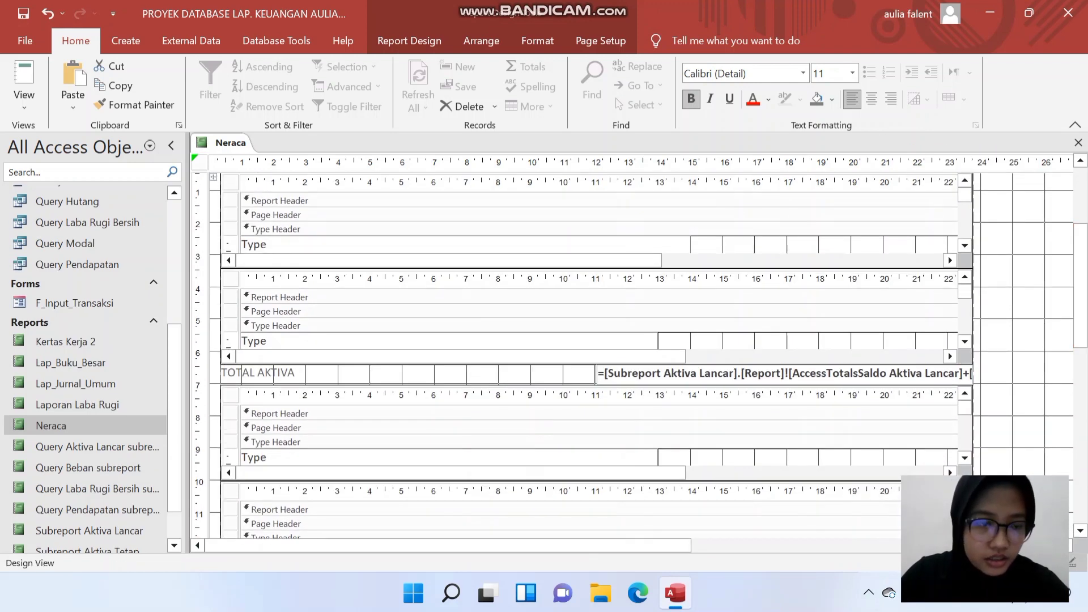
pyautogui.click(24, 82)
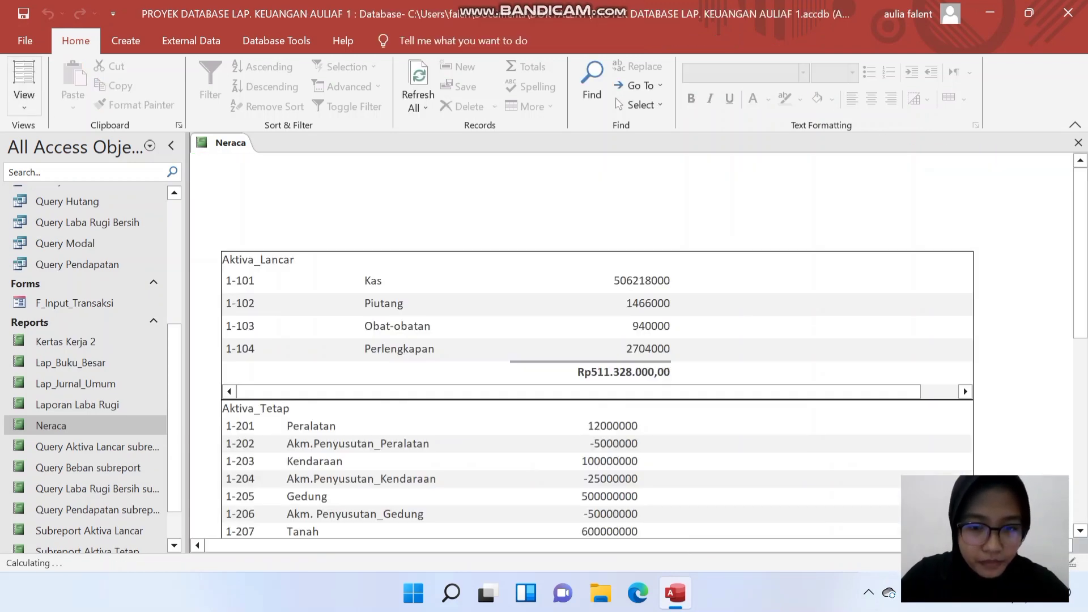
pyautogui.moveTo(1080, 250)
pyautogui.mouseDown()
pyautogui.moveTo(1080, 440)
pyautogui.moveTo(1080, 252)
pyautogui.mouseUp()
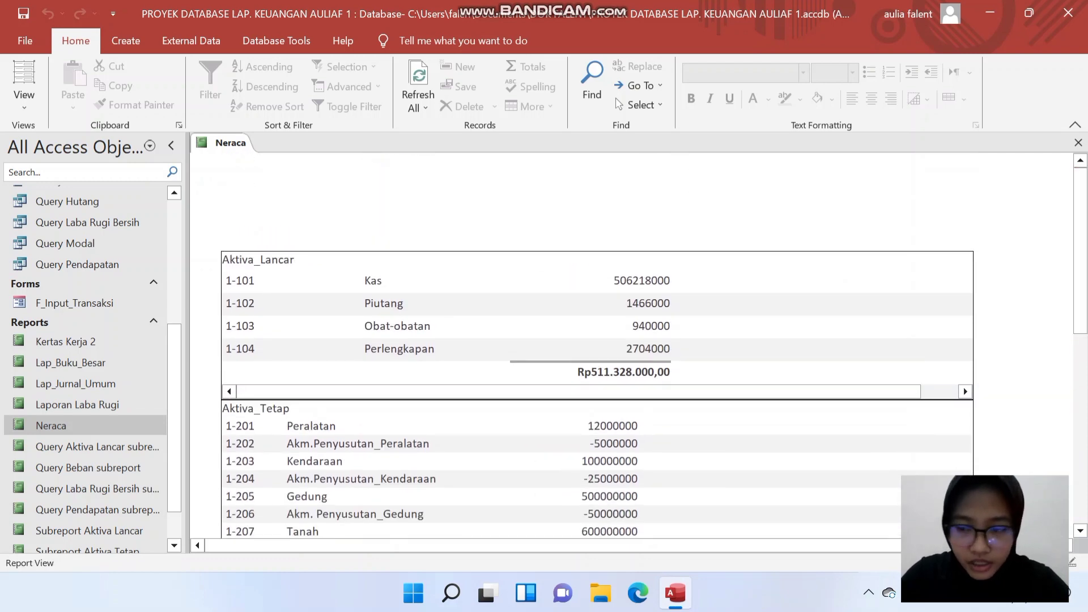
pyautogui.moveTo(1080, 253); pyautogui.dragTo(1080, 315)
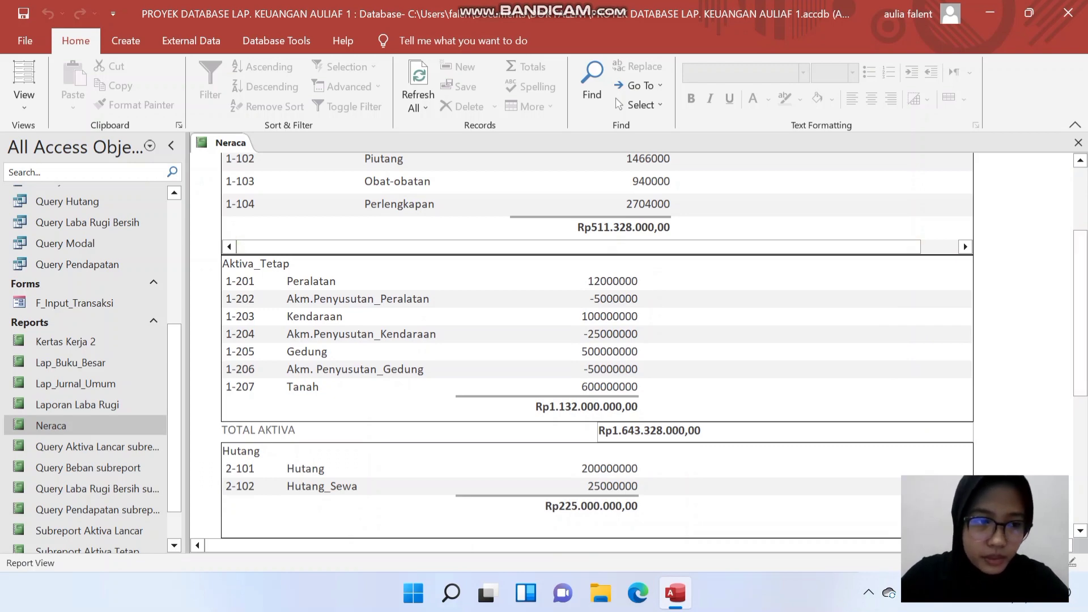
# Return to Design View and set the HUTANG + MODAL text box's format to Currency.
pyautogui.click(23, 85)
pyautogui.click(81, 226)
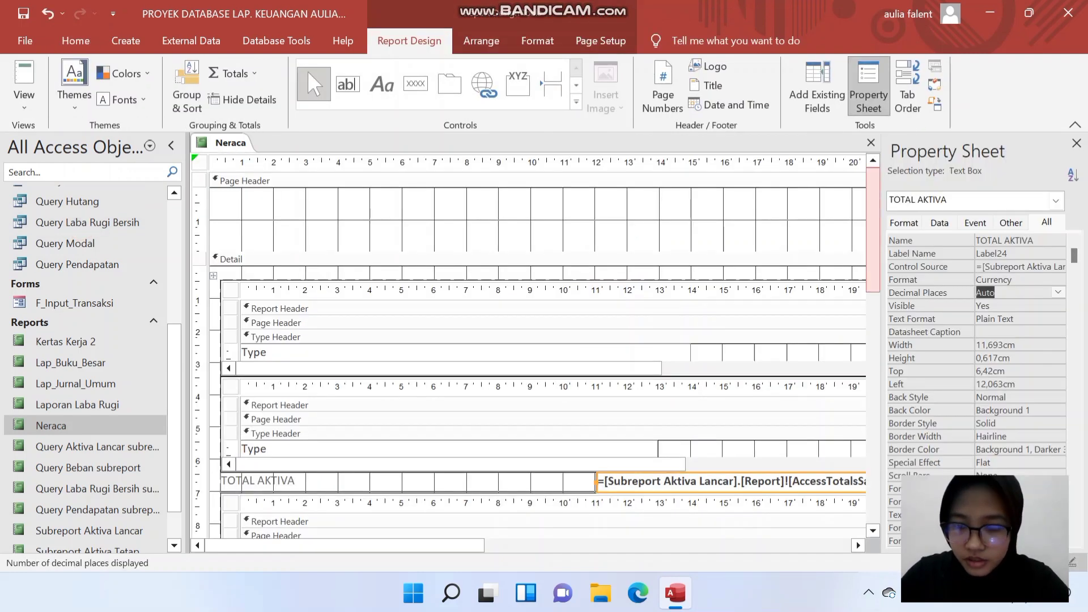
pyautogui.moveTo(873, 229); pyautogui.dragTo(873, 349)
pyautogui.click(823, 486)
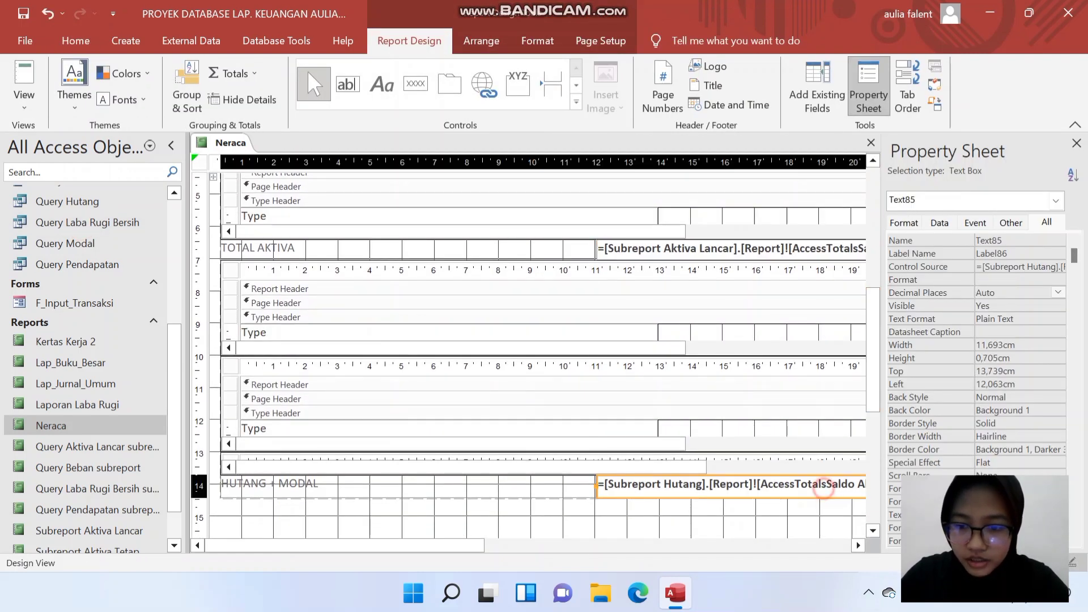
pyautogui.click(998, 280)
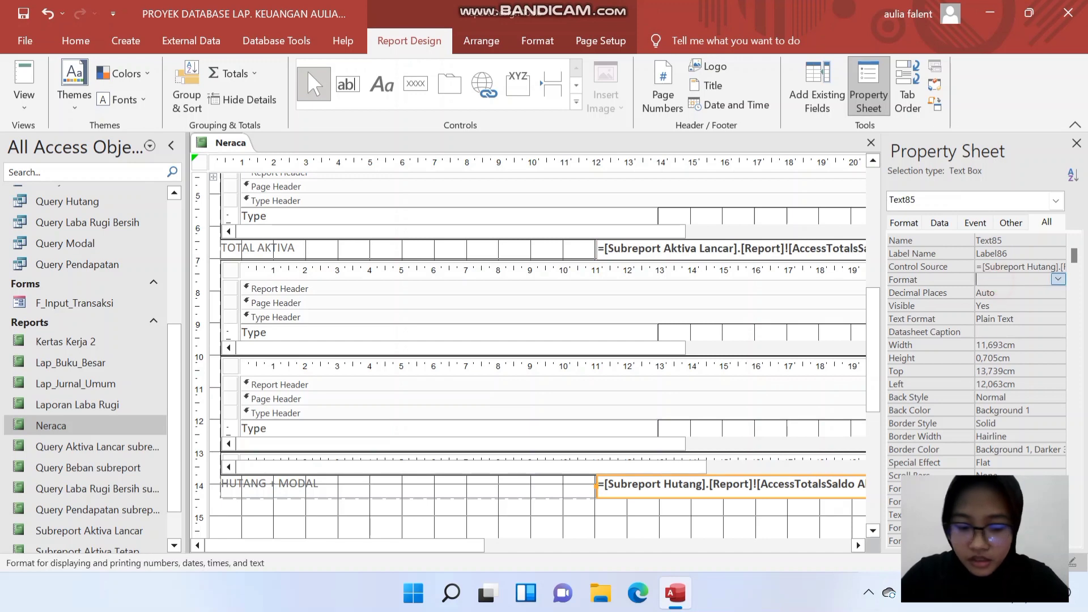
pyautogui.write('Currency')
pyautogui.press('Return')
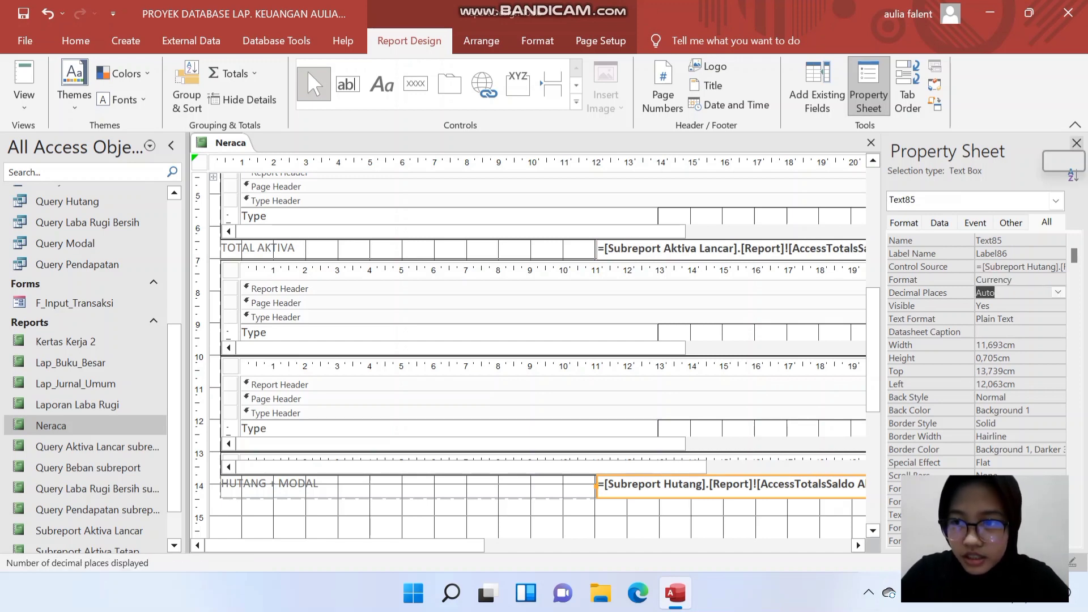
pyautogui.click(1076, 143)
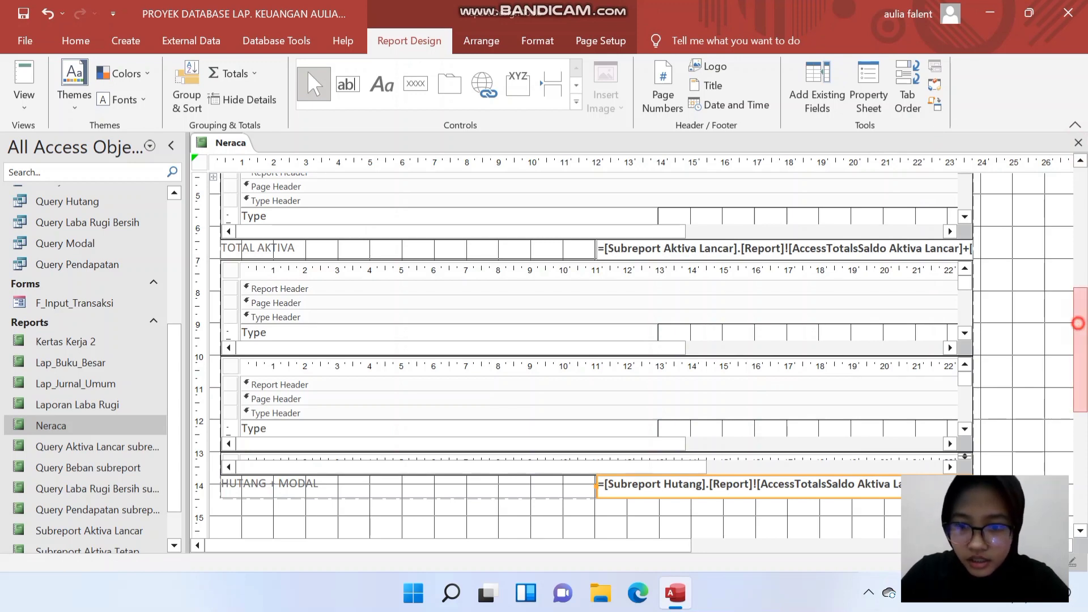
# Narrow the label column containing TOTAL AKTIVA and HUTANG + MODAL so it ends at about 10 cm on the ruler.
pyautogui.scroll(3, 589, 351)
pyautogui.click(589, 346)
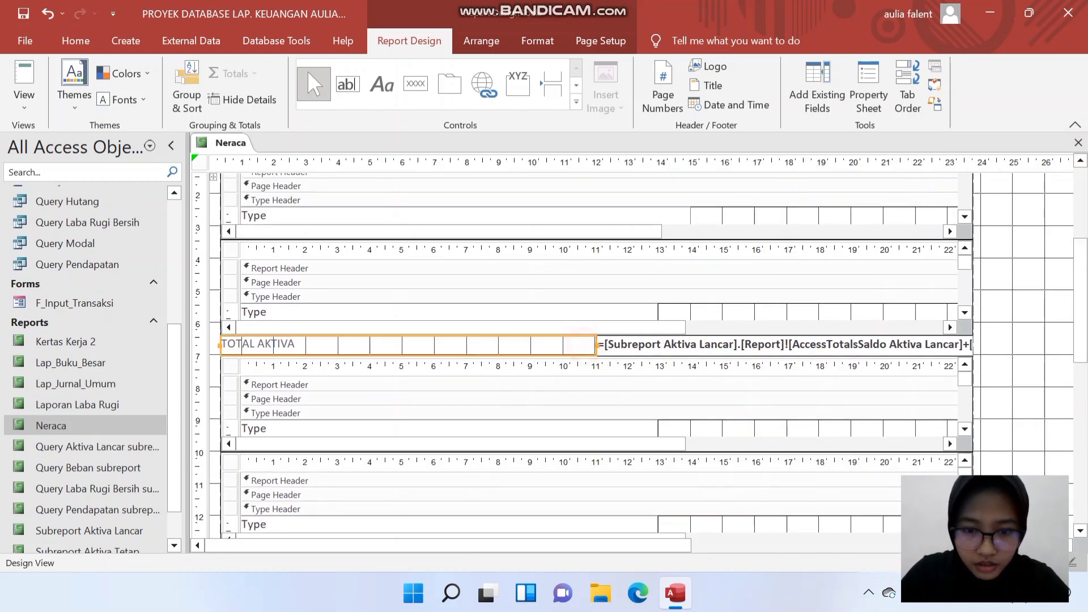
pyautogui.moveTo(597, 345); pyautogui.dragTo(556, 345)
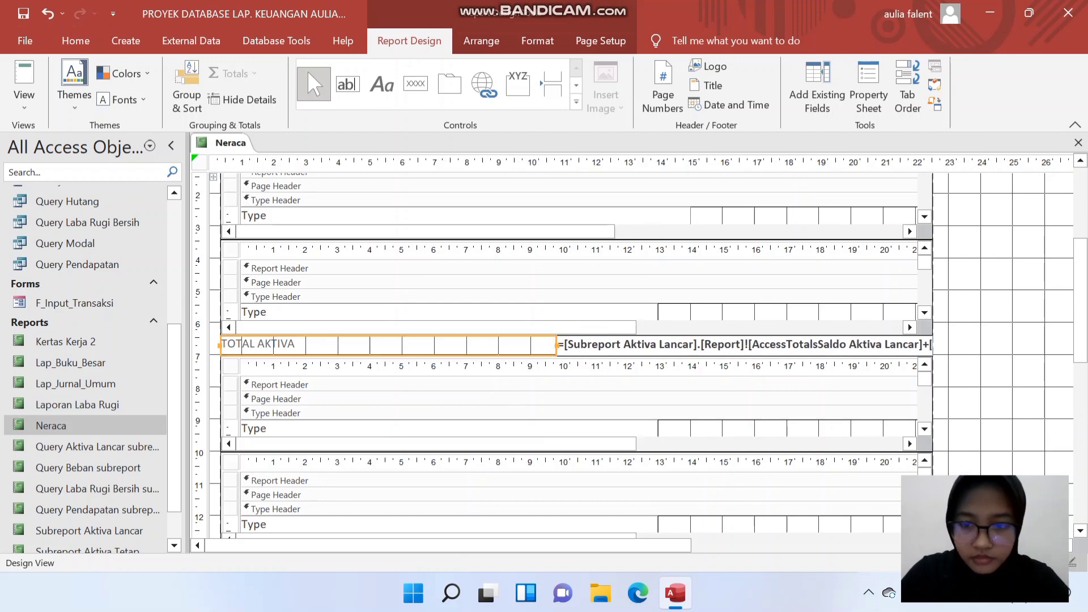
pyautogui.moveTo(1081, 301); pyautogui.dragTo(1081, 378)
pyautogui.click(737, 431)
pyautogui.moveTo(556, 432); pyautogui.dragTo(546, 432)
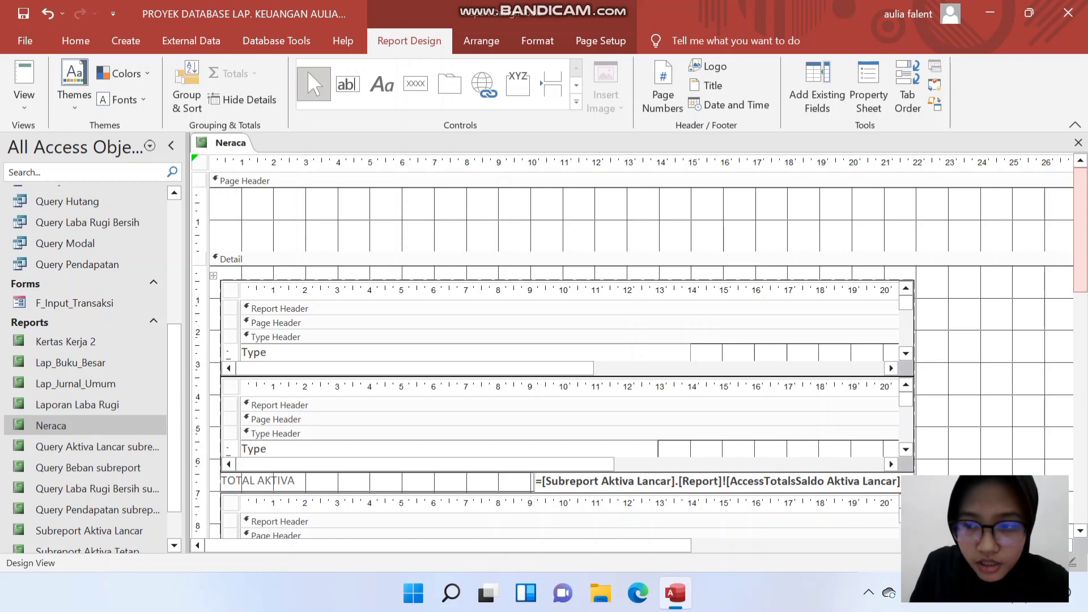
# Make the TOTAL AKTIVA and HUTANG + MODAL labels bold and check the Neraca report in Report View.
pyautogui.scroll(-5, 640, 351)
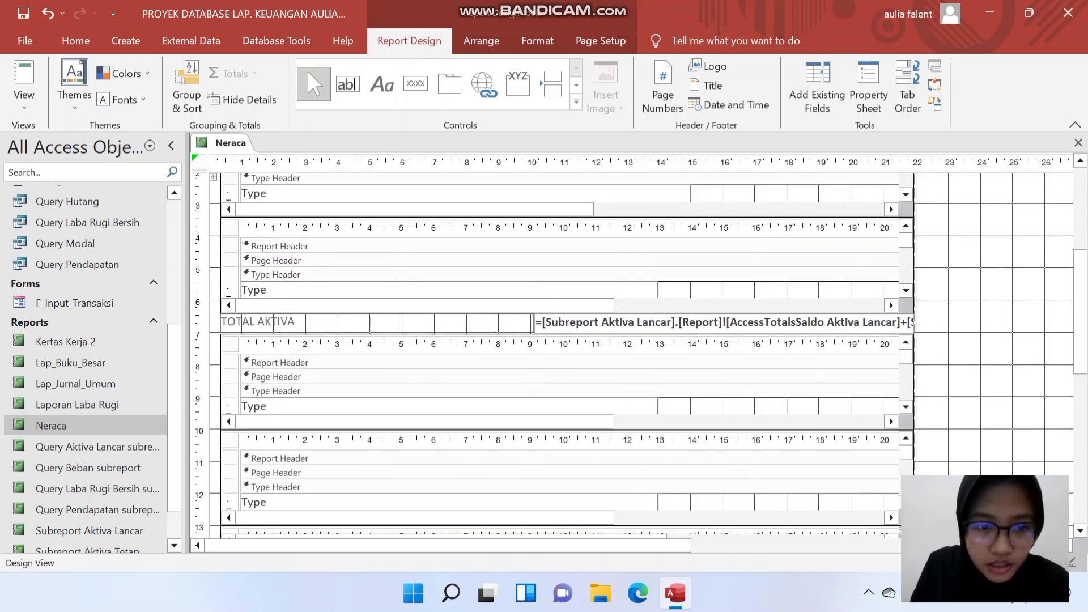
pyautogui.click(351, 325)
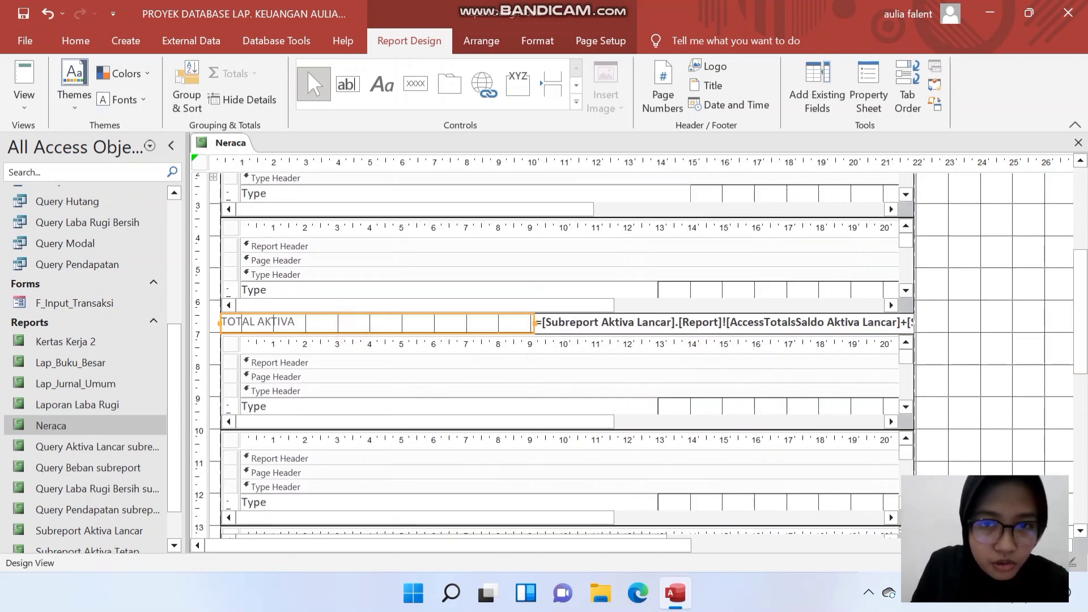
pyautogui.click(75, 40)
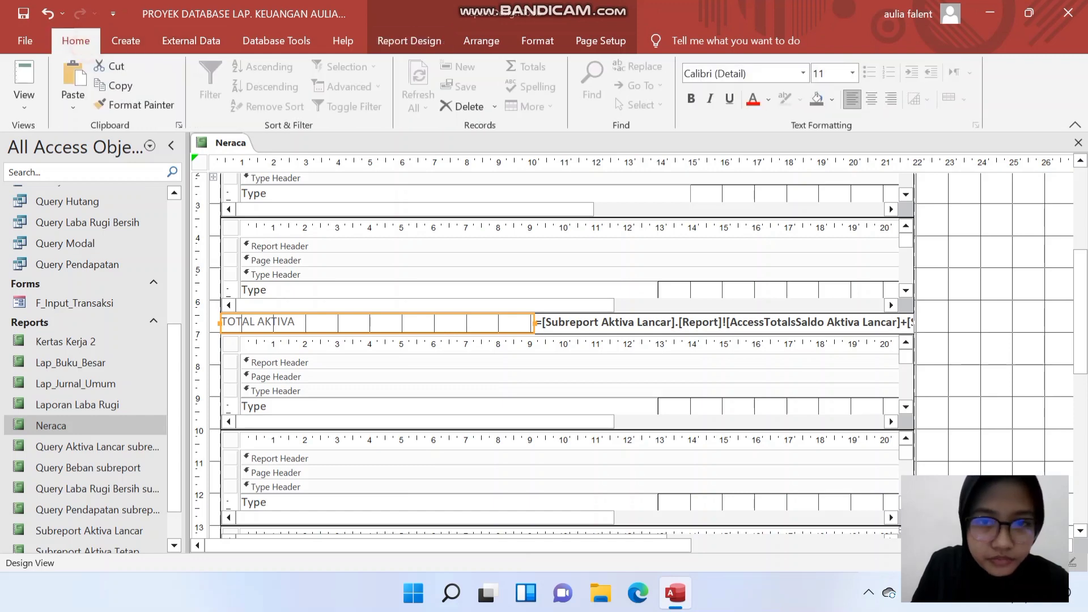
pyautogui.click(691, 98)
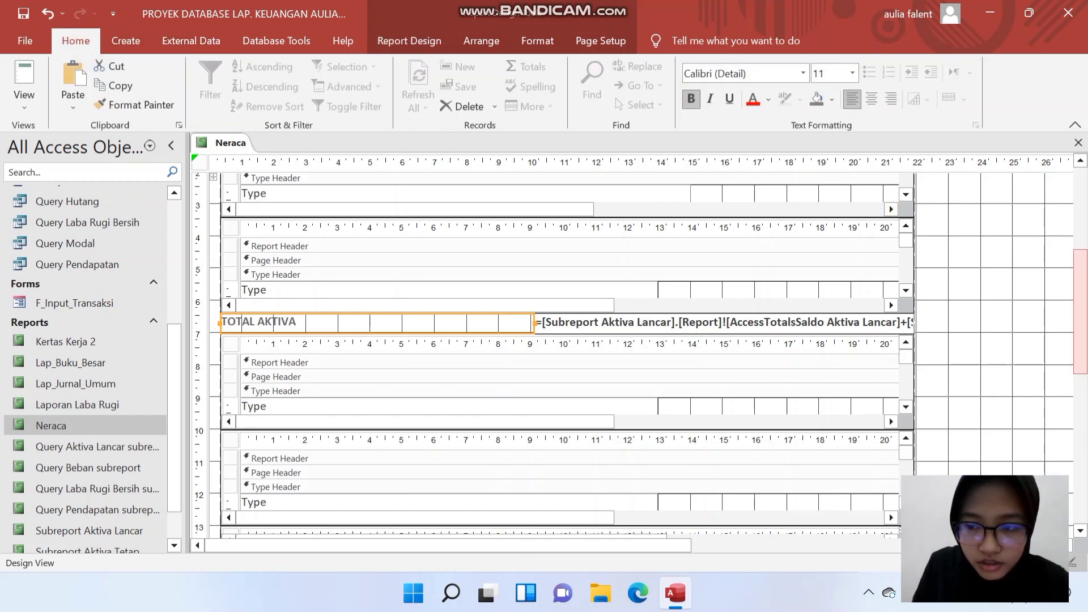
pyautogui.scroll(-5, 566, 351)
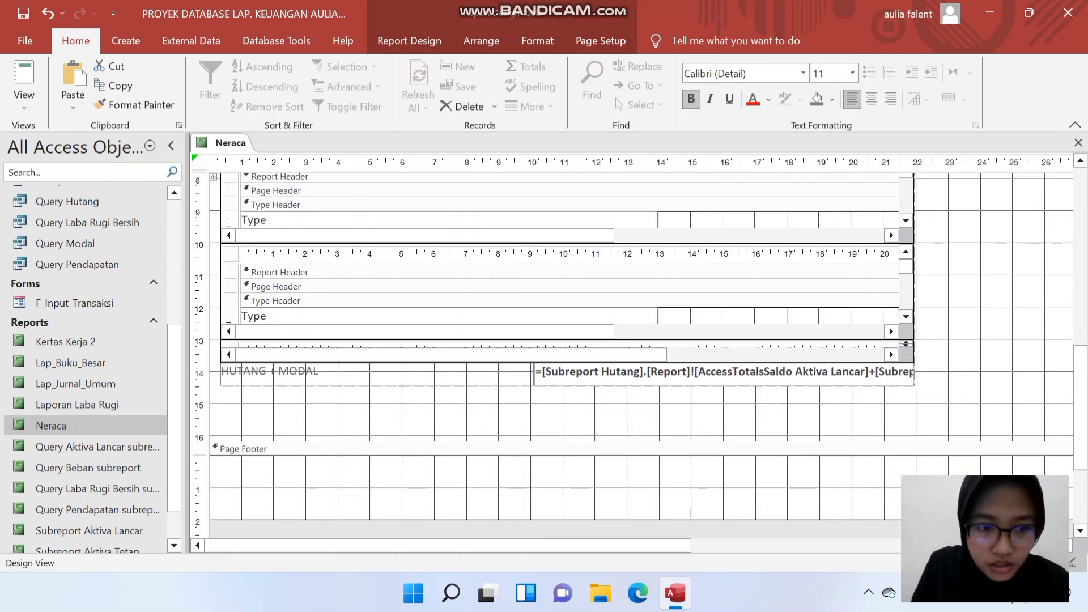
pyautogui.click(295, 374)
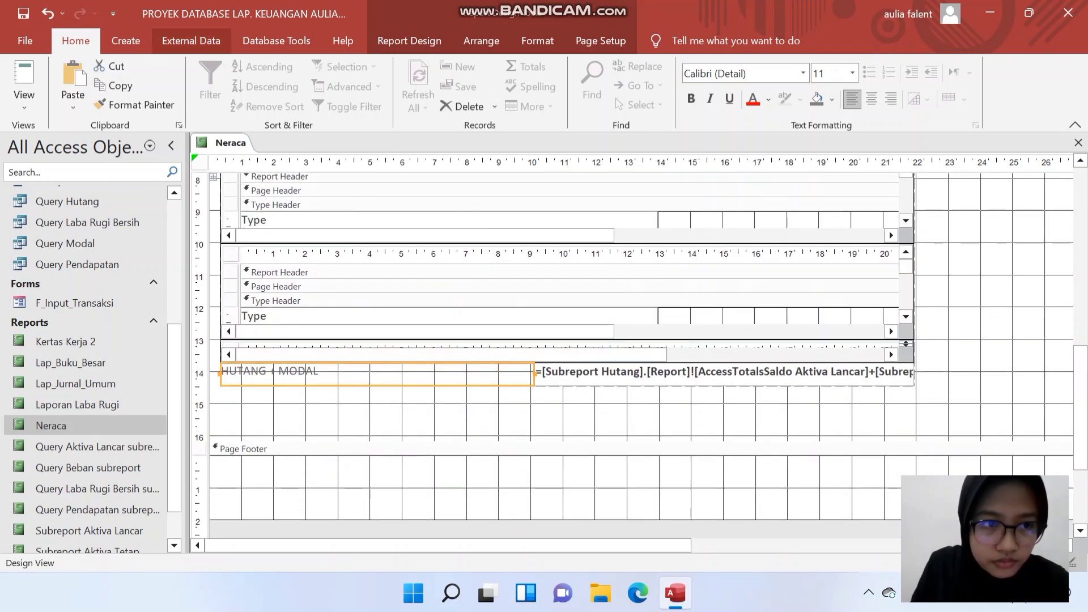
pyautogui.click(691, 99)
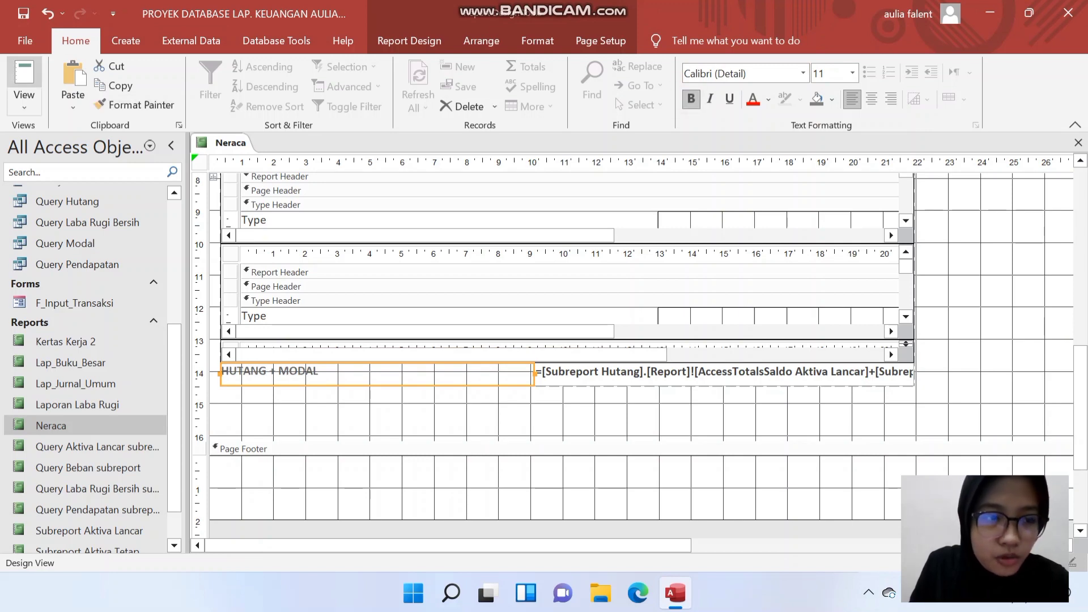
pyautogui.click(24, 75)
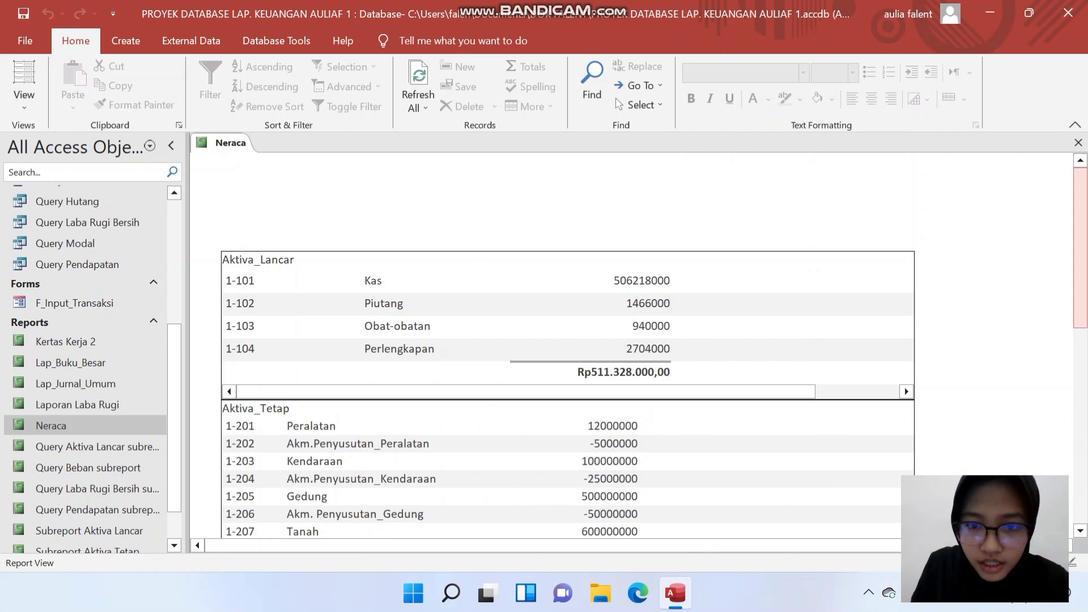
pyautogui.moveTo(1080, 249); pyautogui.dragTo(1081, 398)
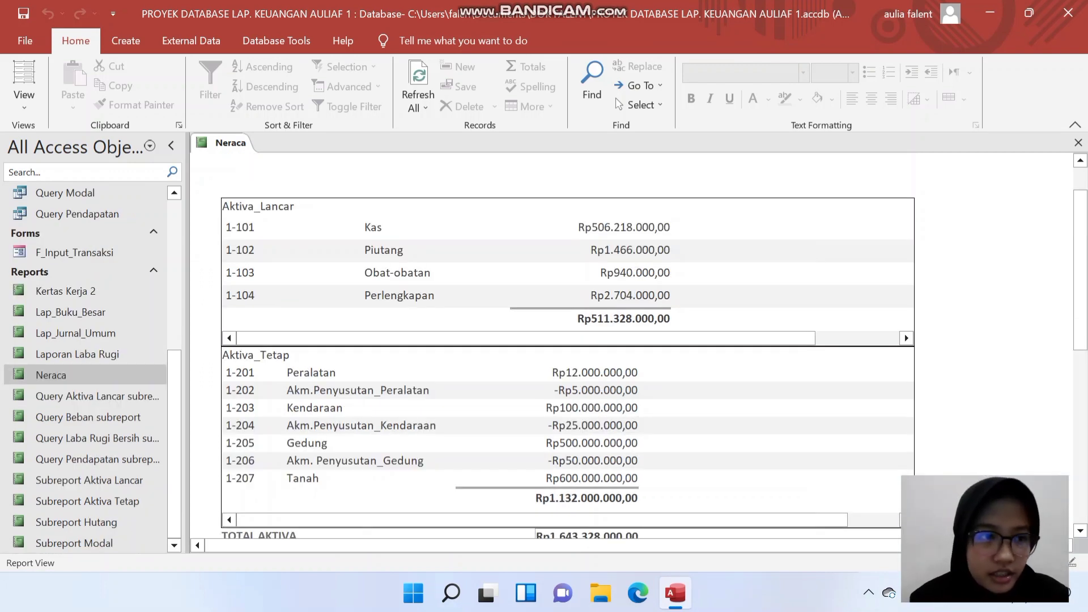
# In Design View, add the label KLINIK DR. FARHAN at the start of the page header and stretch it across the subreports' width.
pyautogui.click(24, 99)
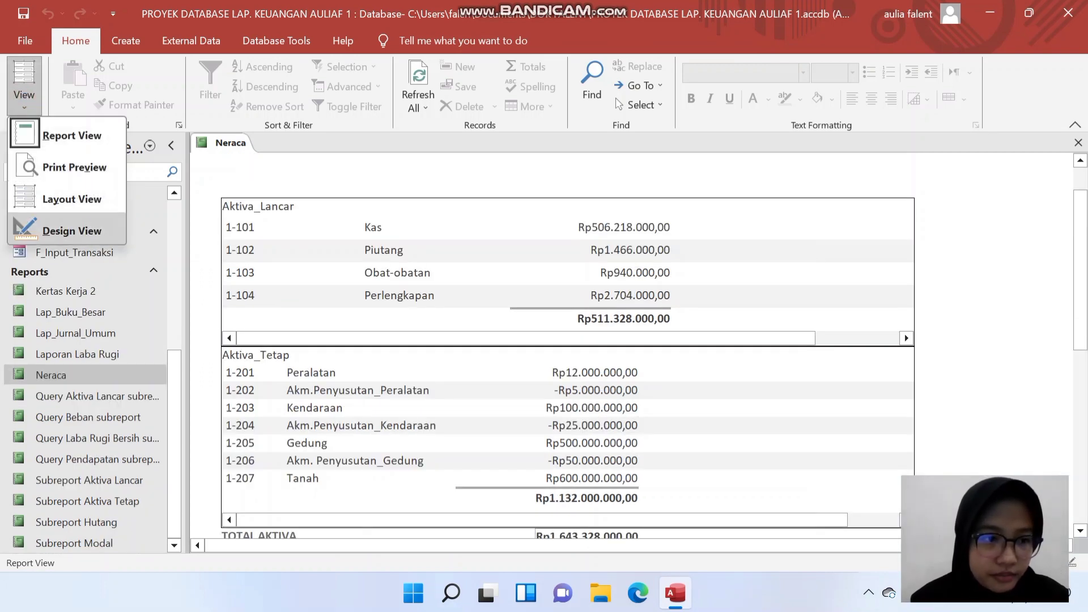
pyautogui.click(72, 230)
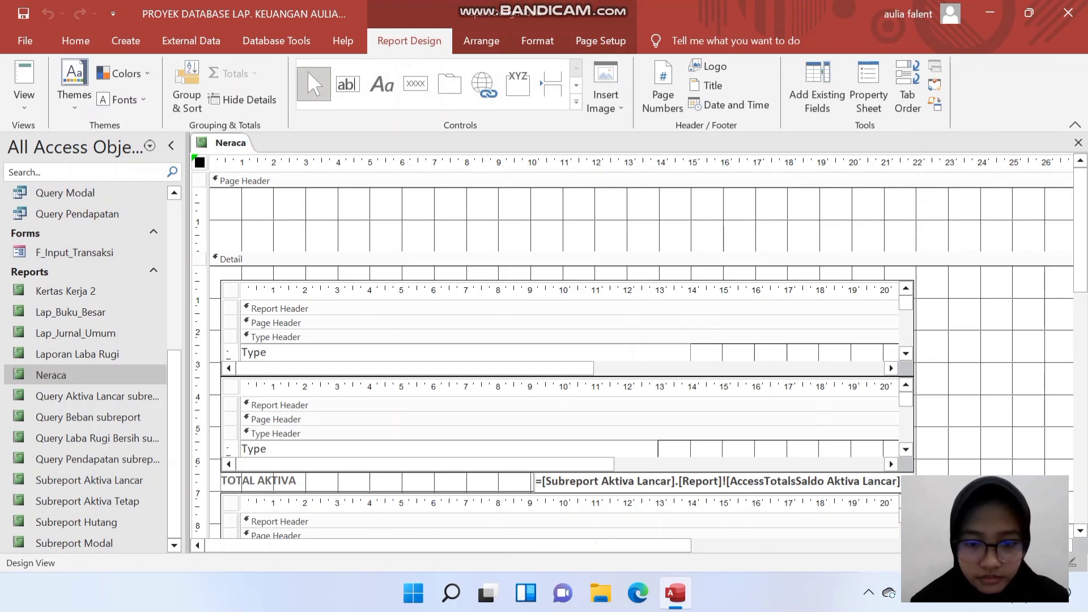
pyautogui.click(381, 83)
pyautogui.click(371, 224)
pyautogui.write('k')
pyautogui.press('BackSpace')
pyautogui.write('KLINIK DR. FARHAN')
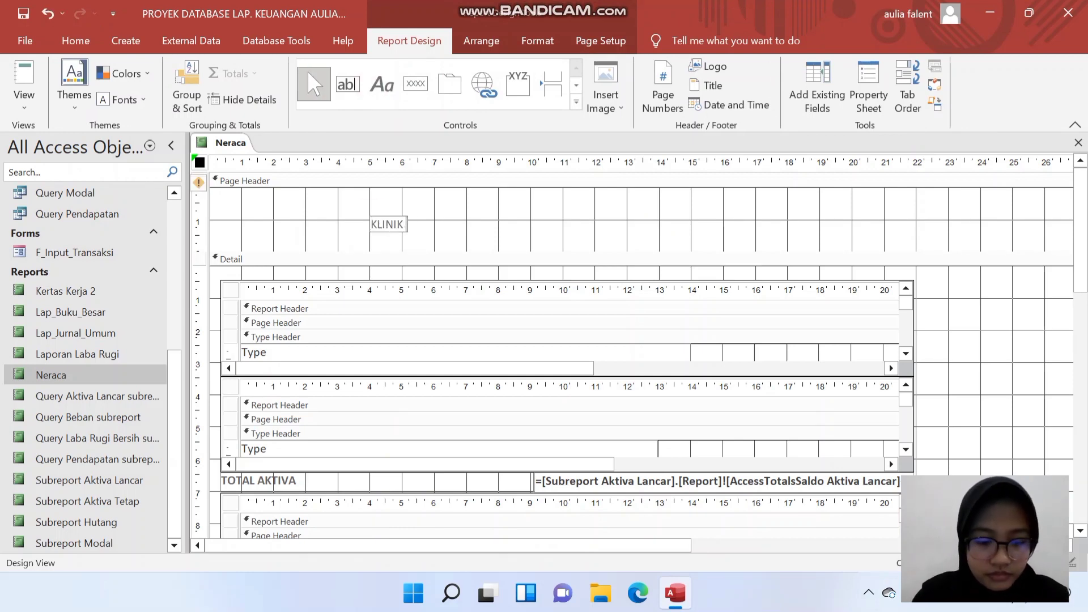
pyautogui.press('Return')
pyautogui.moveTo(371, 217); pyautogui.dragTo(219, 191)
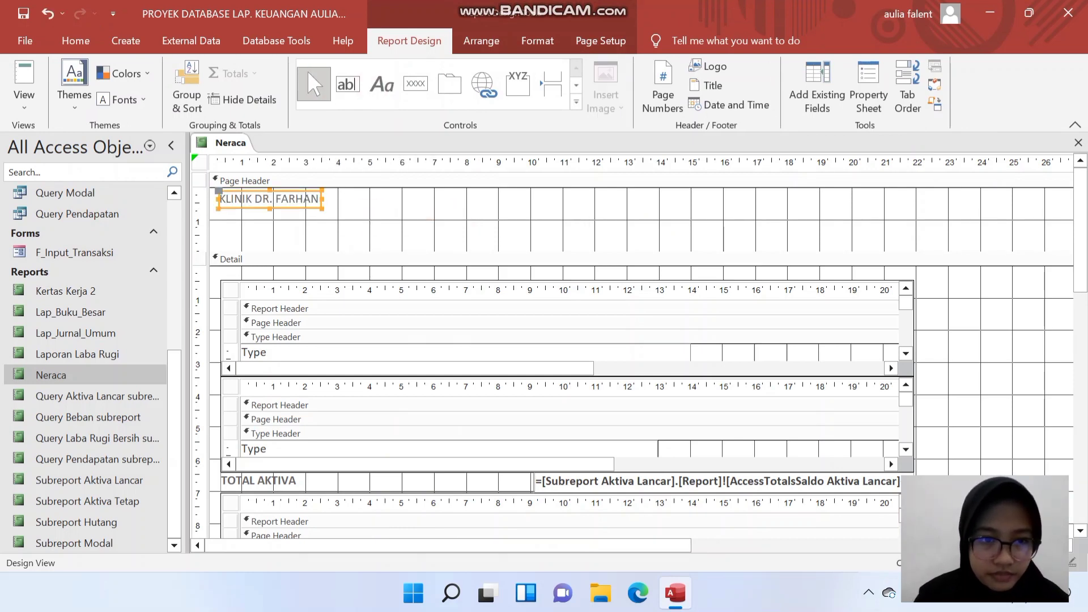
pyautogui.moveTo(321, 198); pyautogui.dragTo(914, 199)
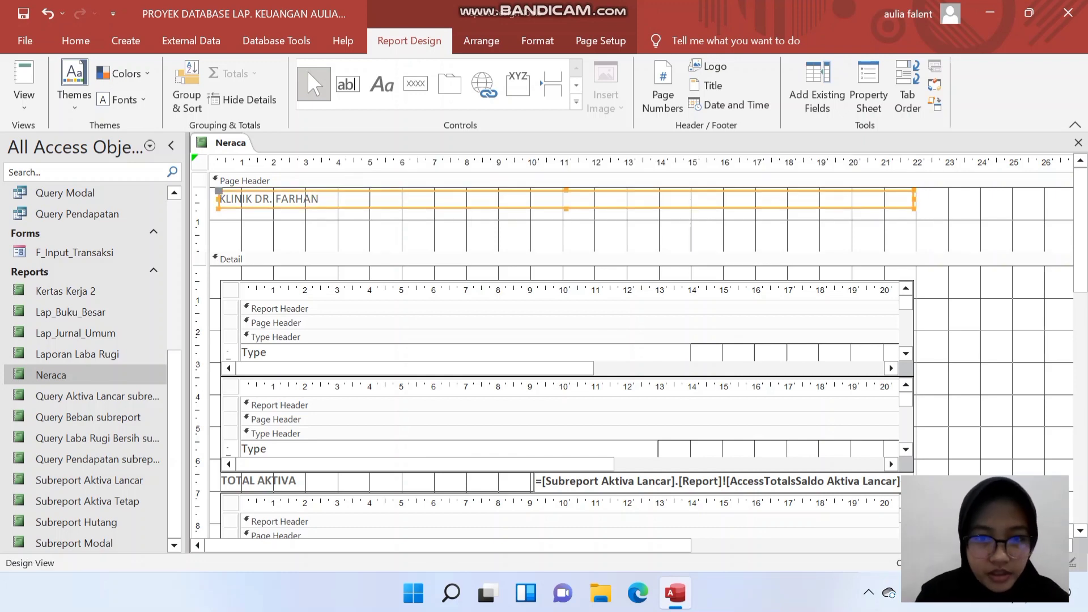
# Paste two copies of the KLINIK DR. FARHAN label into the page header.
pyautogui.click(689, 233)
pyautogui.hotkey('ctrl', 'p')
pyautogui.click(712, 111)
pyautogui.hotkey('ctrl', 'v')
pyautogui.hotkey('ctrl', 'v')
pyautogui.click(688, 207)
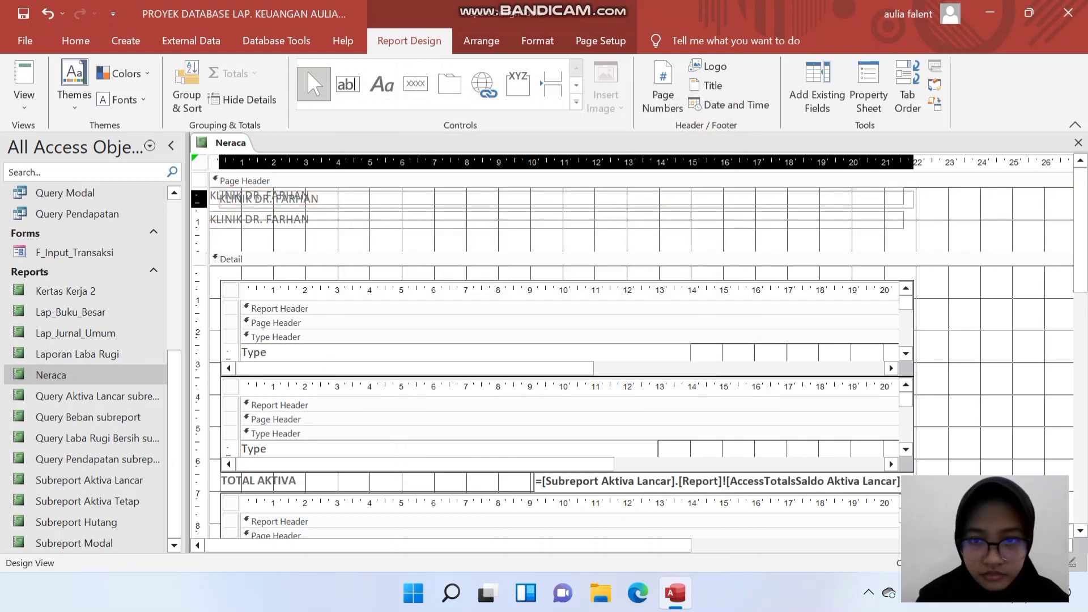
pyautogui.moveTo(688, 207); pyautogui.dragTo(686, 245)
pyautogui.click(726, 259)
pyautogui.click(765, 219)
pyautogui.moveTo(904, 220); pyautogui.dragTo(913, 220)
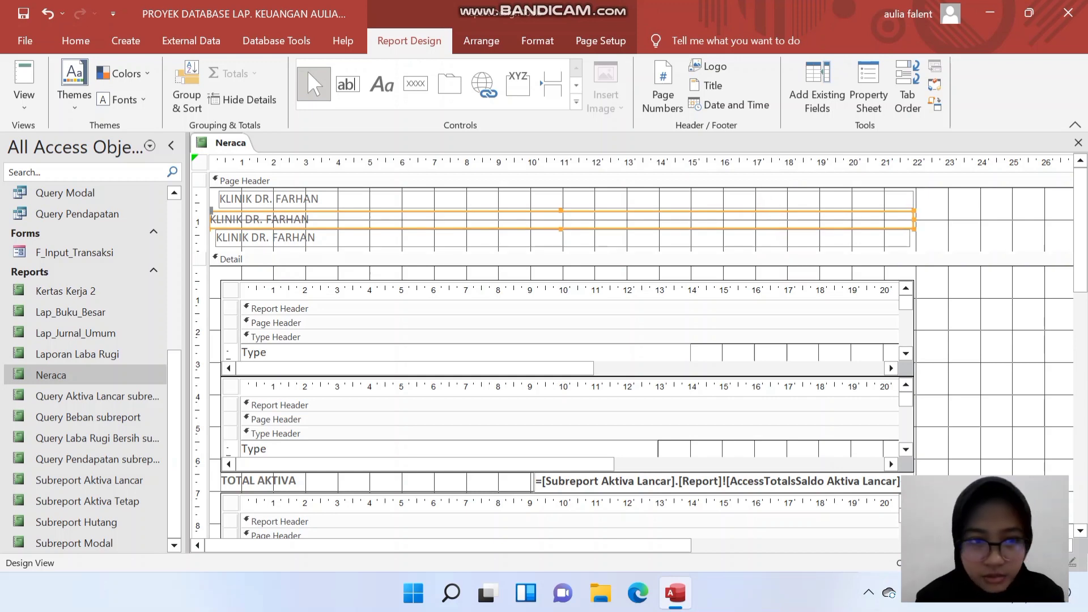
pyautogui.click(793, 198)
pyautogui.click(47, 13)
pyautogui.click(47, 13)
pyautogui.click(48, 14)
pyautogui.click(48, 14)
pyautogui.click(80, 13)
pyautogui.click(80, 14)
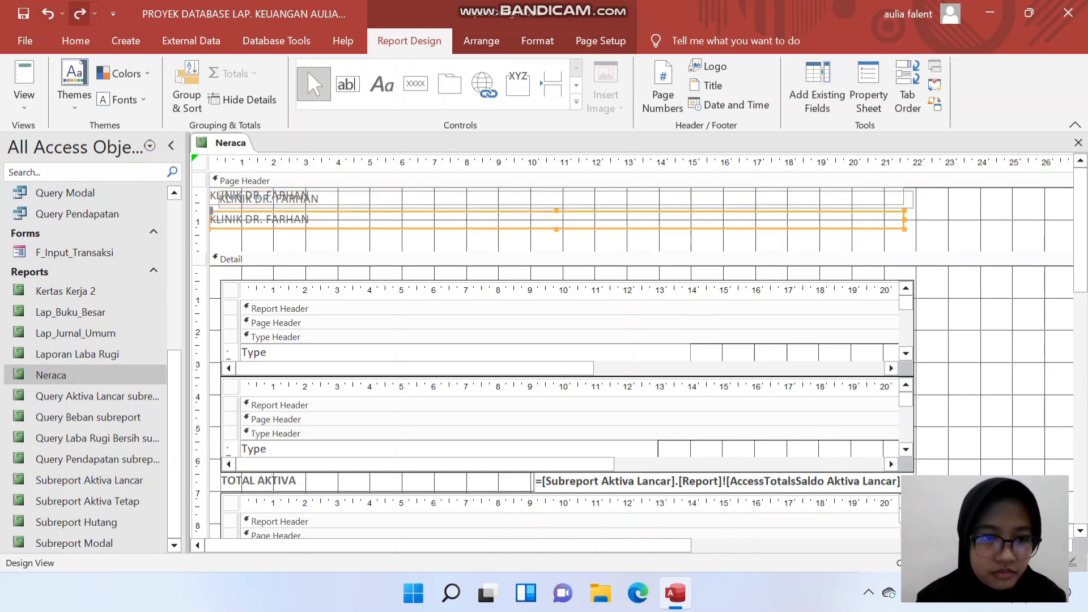
# Stack the two copied labels directly beneath the original KLINIK DR. FARHAN label, aligned with its edges.
pyautogui.moveTo(397, 196); pyautogui.dragTo(416, 219)
pyautogui.click(407, 220)
# Center the text of all three page header labels and make it bold and black.
pyautogui.click(415, 198)
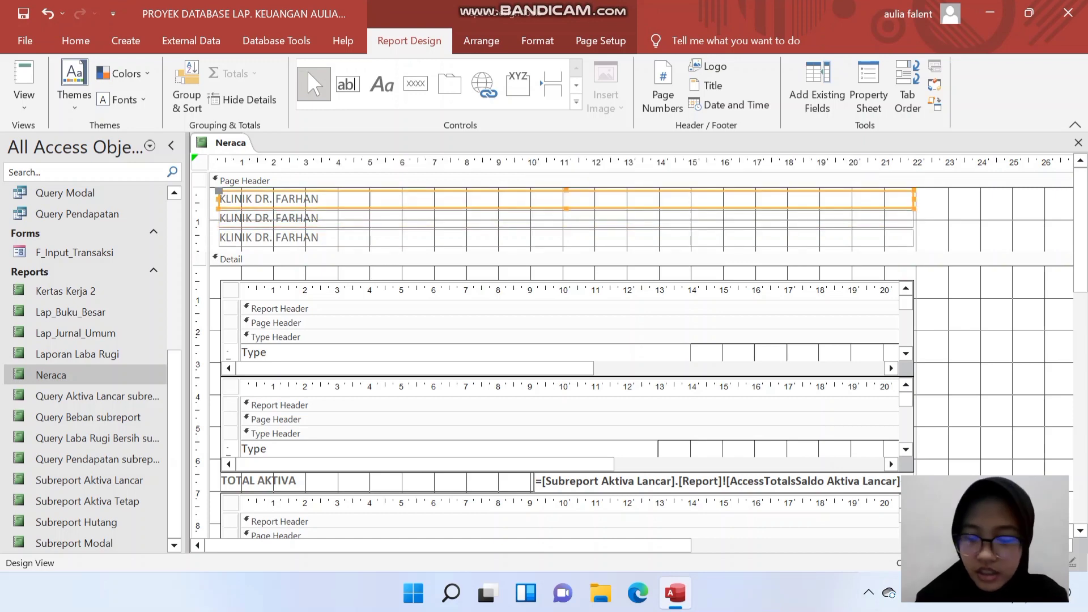
pyautogui.keyDown('shift'); pyautogui.click(416, 219); pyautogui.keyUp('shift')
pyautogui.keyDown('shift'); pyautogui.click(415, 237); pyautogui.keyUp('shift')
pyautogui.click(75, 40)
pyautogui.click(872, 99)
pyautogui.click(691, 99)
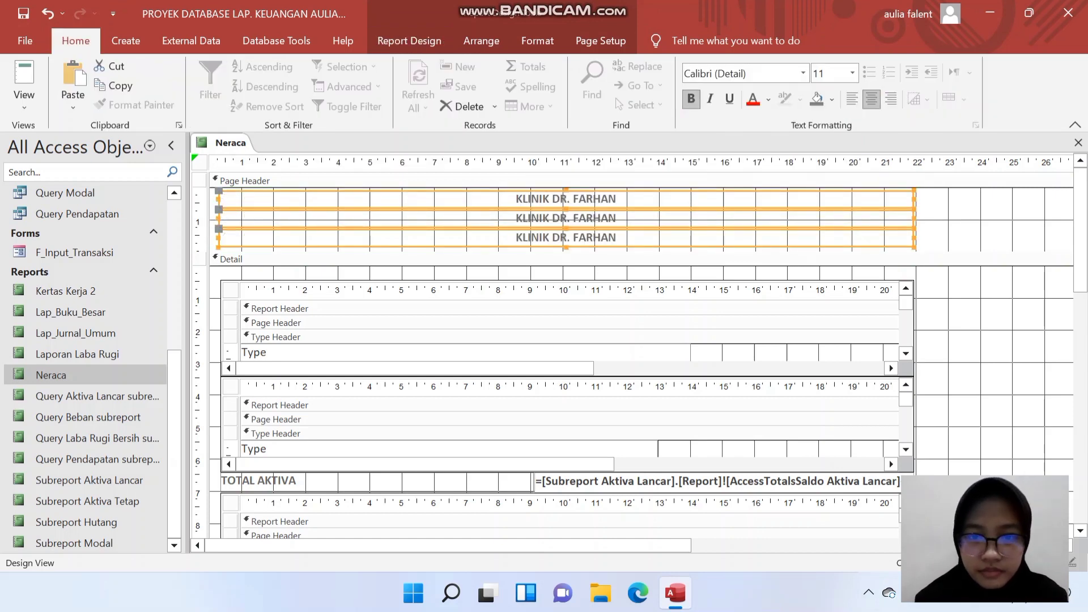
pyautogui.click(768, 100)
pyautogui.click(769, 157)
pyautogui.click(963, 218)
# Change the second page header label to NERACA and the third to PERIODE TAHUN 2020.
pyautogui.click(616, 218)
pyautogui.click(617, 219)
pyautogui.moveTo(616, 219); pyautogui.dragTo(514, 219)
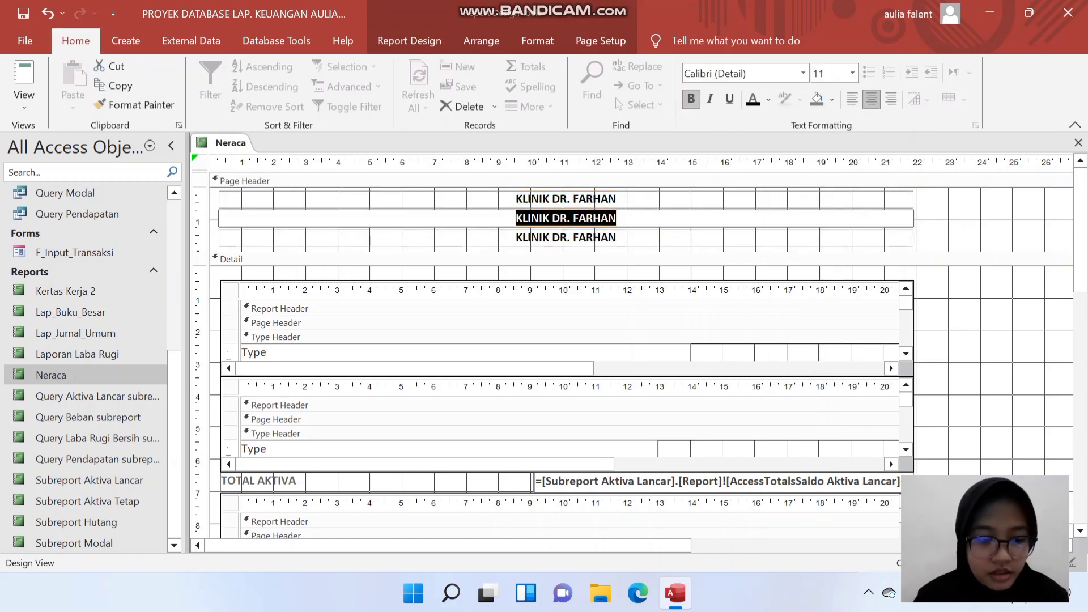
pyautogui.write('NERACA')
pyautogui.click(616, 238)
pyautogui.click(616, 238)
pyautogui.moveTo(617, 238); pyautogui.dragTo(515, 238)
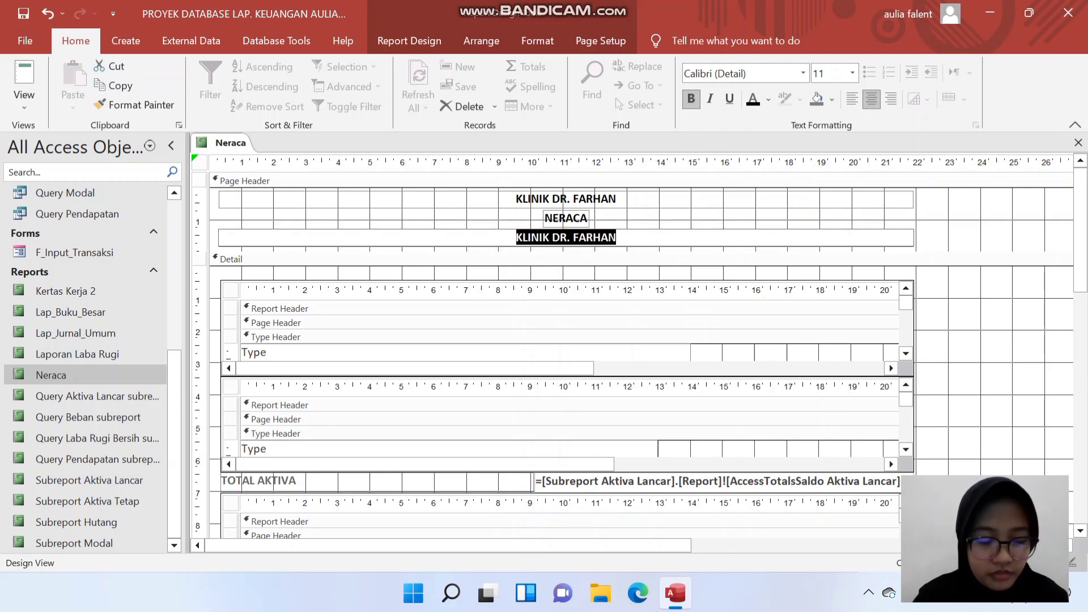
pyautogui.write('PERIODE ')
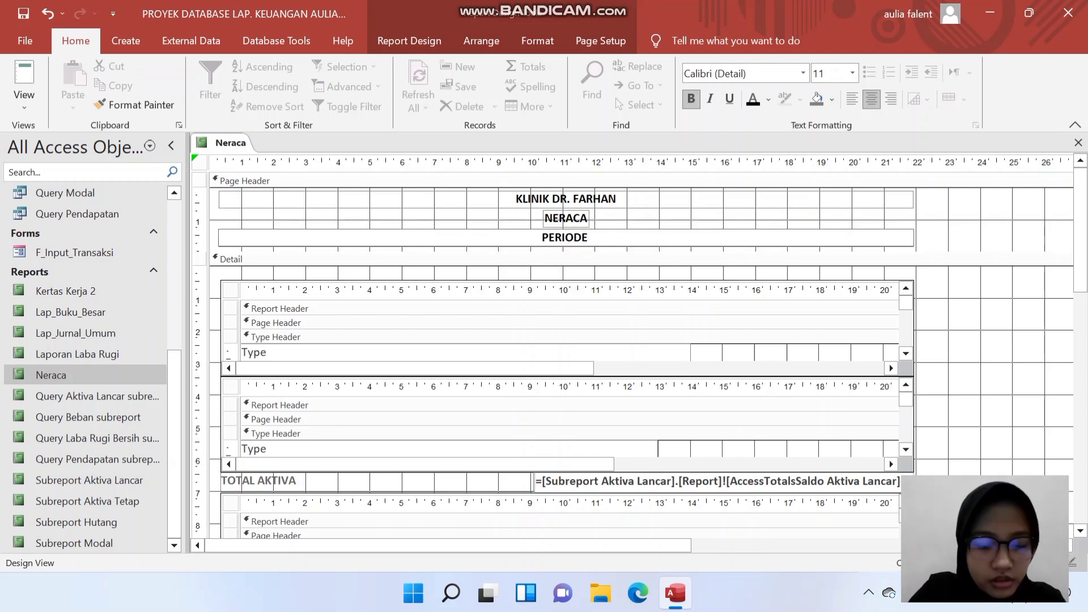
pyautogui.write('TAHUN 2021')
# Insert an empty layout row between the Aktiva Tetap subreport and TOTAL AKTIVA and check the spacing in Report View.
pyautogui.moveTo(1080, 230); pyautogui.dragTo(1081, 305)
pyautogui.click(425, 318)
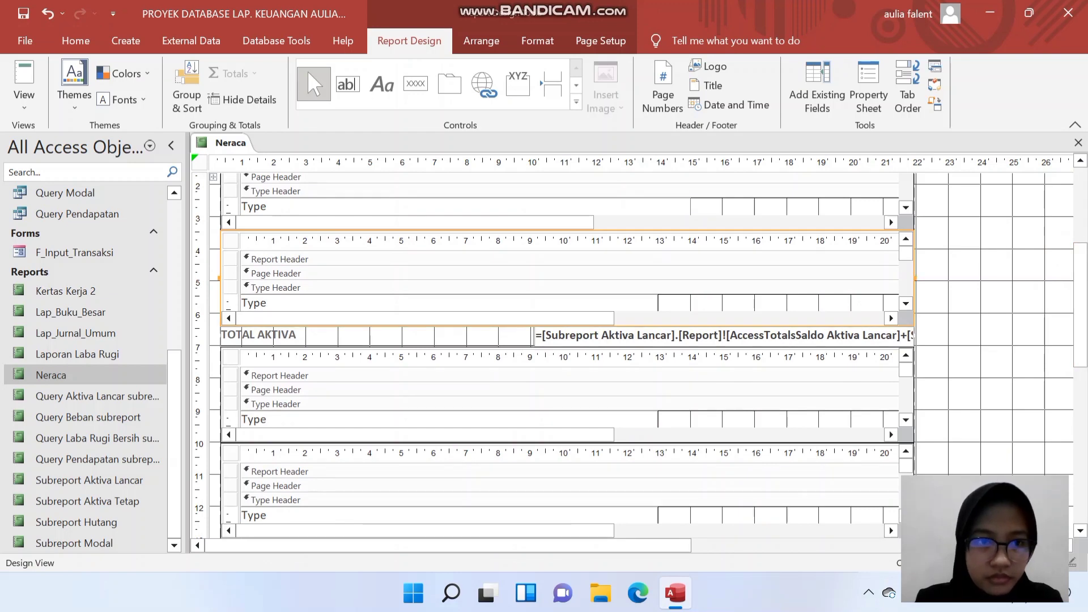
pyautogui.click(481, 41)
pyautogui.click(224, 85)
pyautogui.click(409, 41)
pyautogui.click(23, 74)
pyautogui.moveTo(1080, 249); pyautogui.dragTo(1081, 294)
pyautogui.scroll(-2, 567, 340)
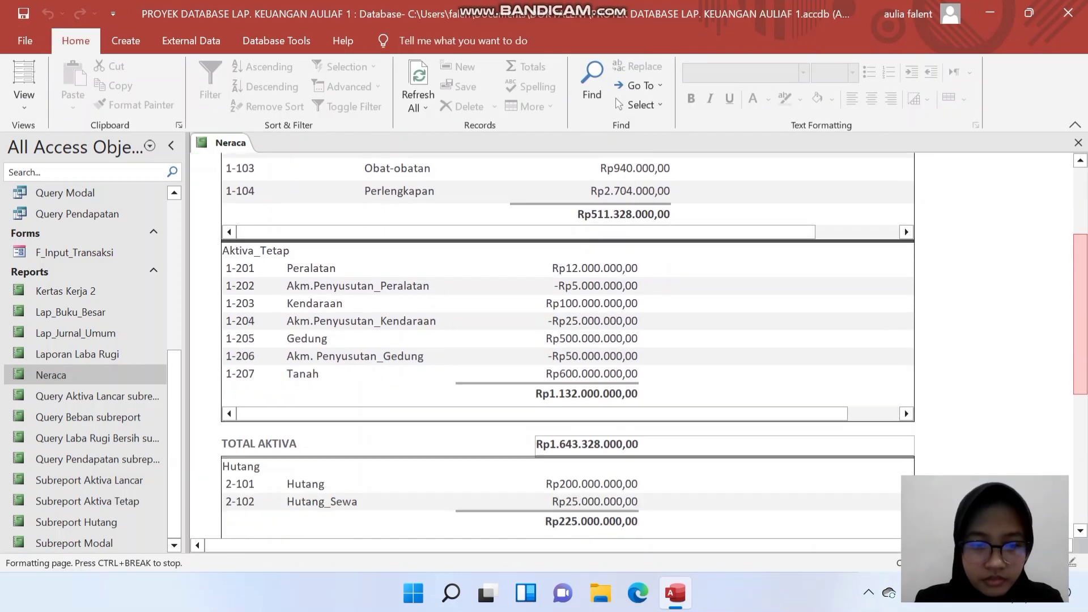
# Back in Design View, insert an empty layout row below TOTAL AKTIVA and another below HUTANG + MODAL.
pyautogui.click(24, 105)
pyautogui.click(68, 216)
pyautogui.click(481, 40)
pyautogui.click(229, 85)
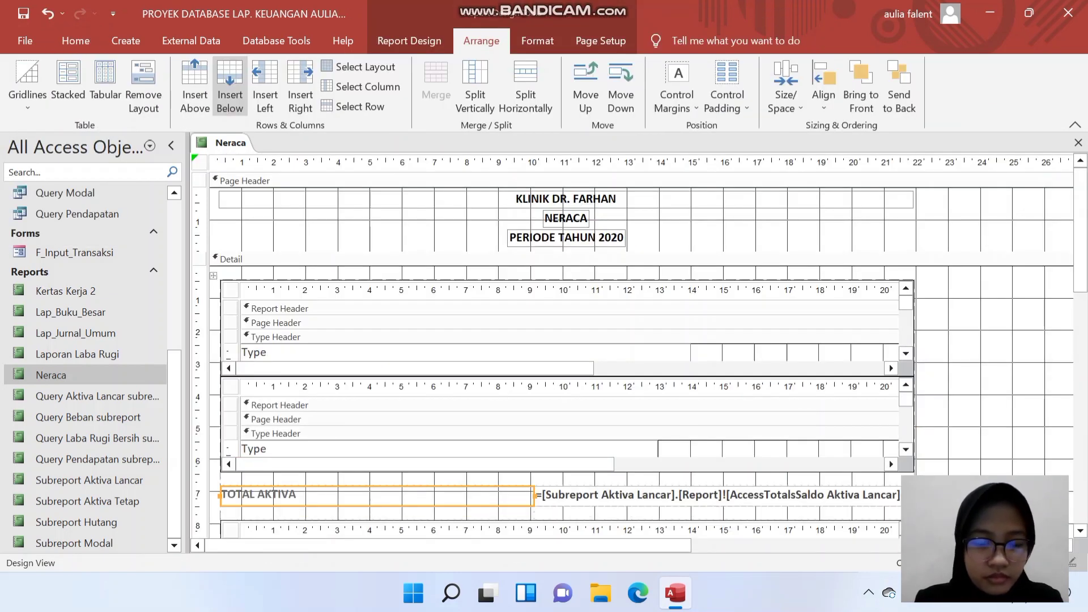
pyautogui.moveTo(1080, 230); pyautogui.dragTo(1080, 395)
pyautogui.click(430, 424)
pyautogui.click(229, 85)
# Set the height of the empty row below HUTANG + MODAL to 0,7 cm.
pyautogui.moveTo(520, 493); pyautogui.dragTo(552, 434)
pyautogui.click(544, 495)
pyautogui.click(453, 444)
pyautogui.keyDown('shift'); pyautogui.click(600, 444); pyautogui.keyUp('shift')
pyautogui.click(537, 41)
pyautogui.click(409, 40)
pyautogui.click(868, 85)
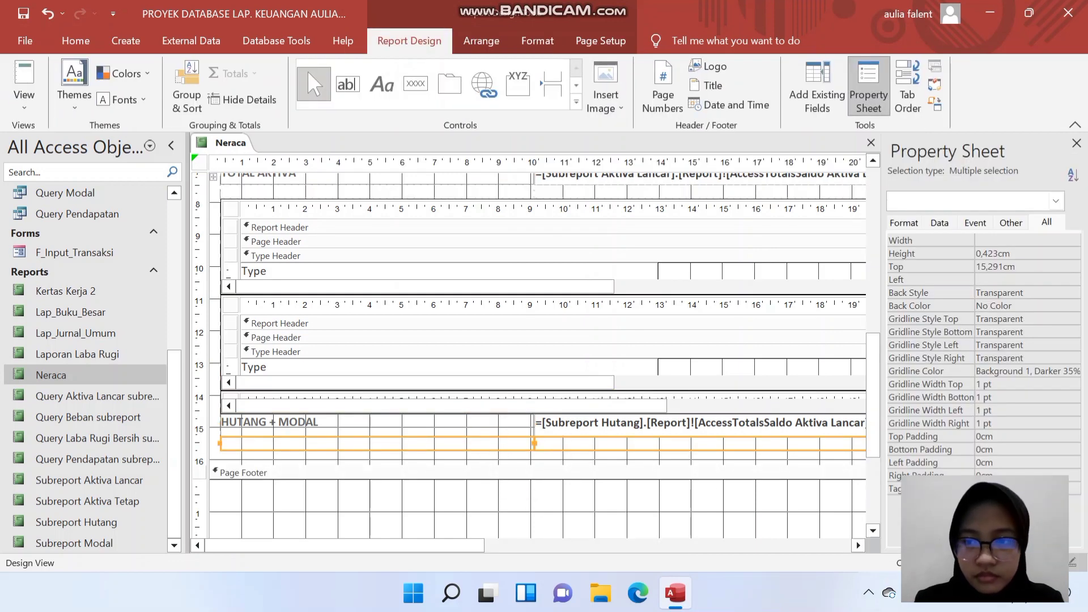
pyautogui.click(985, 254)
pyautogui.write('0,7')
pyautogui.press('Return')
pyautogui.click(1074, 152)
# Move the HUTANG + MODAL row down beneath the empty row, leaving a gap after the last subreport.
pyautogui.click(498, 458)
pyautogui.click(504, 425)
pyautogui.click(504, 458)
pyautogui.click(504, 469)
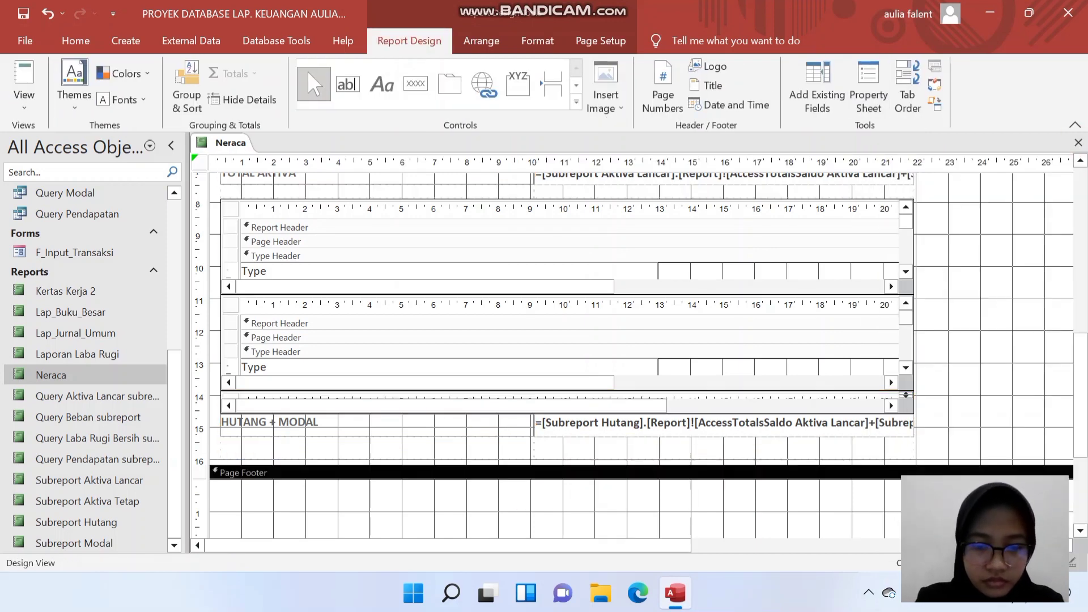
pyautogui.click(505, 425)
pyautogui.press('Down')
# Color the HUTANG + MODAL label text orange and apply the same font color to the TOTAL AKTIVA label.
pyautogui.click(75, 41)
pyautogui.click(768, 100)
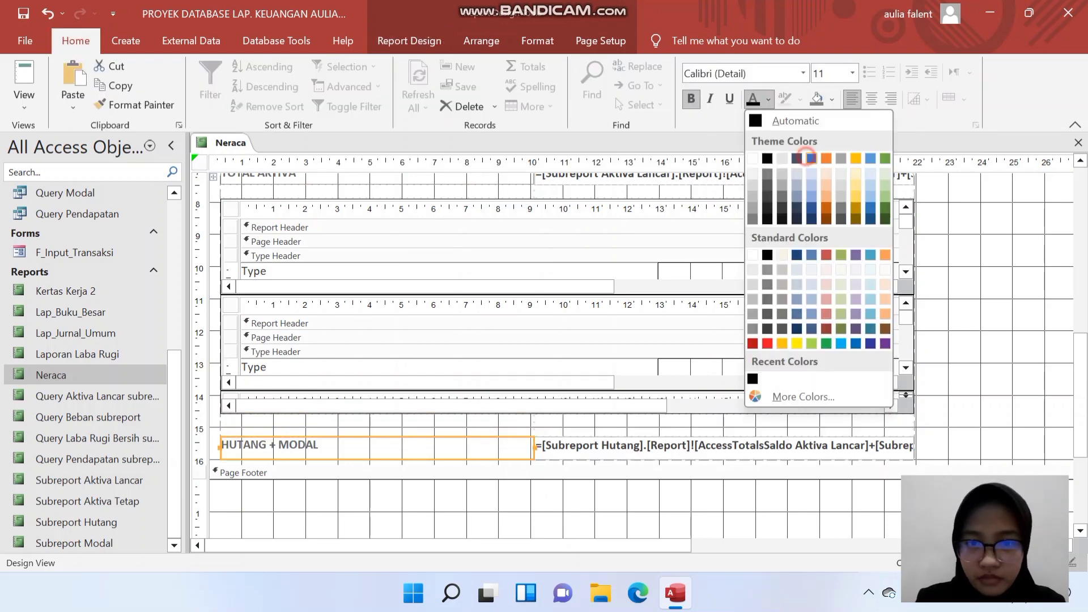
pyautogui.click(809, 157)
pyautogui.click(768, 100)
pyautogui.click(825, 158)
pyautogui.moveTo(1080, 396); pyautogui.dragTo(1080, 231)
pyautogui.click(376, 397)
pyautogui.click(752, 100)
# Display the Neraca report in Report View from its heading and collapse the Navigation Pane for a wider view.
pyautogui.click(24, 74)
pyautogui.moveTo(1079, 419); pyautogui.dragTo(1080, 247)
pyautogui.click(171, 146)
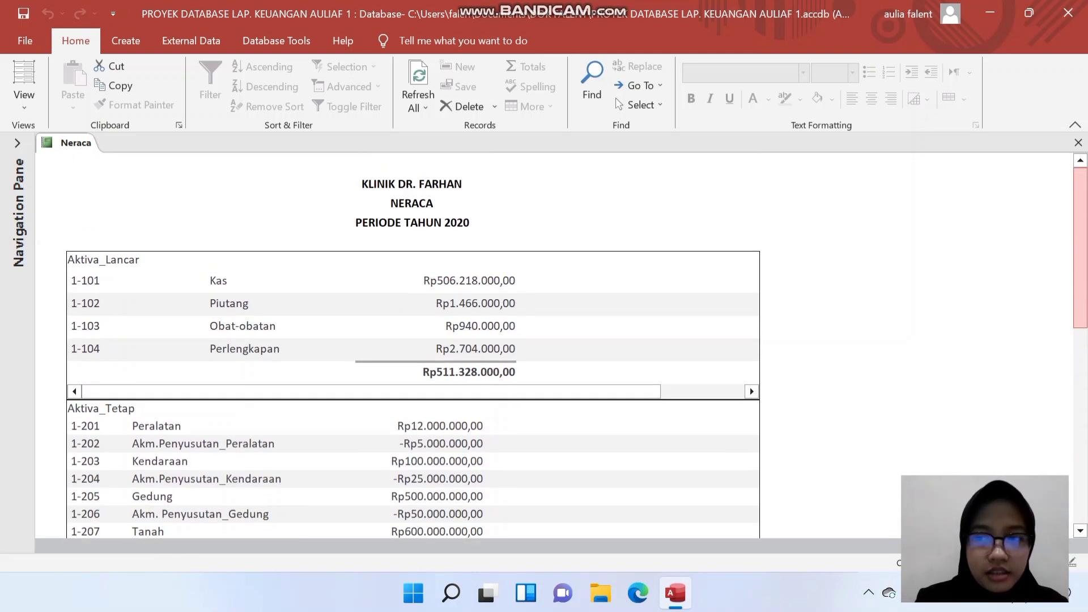